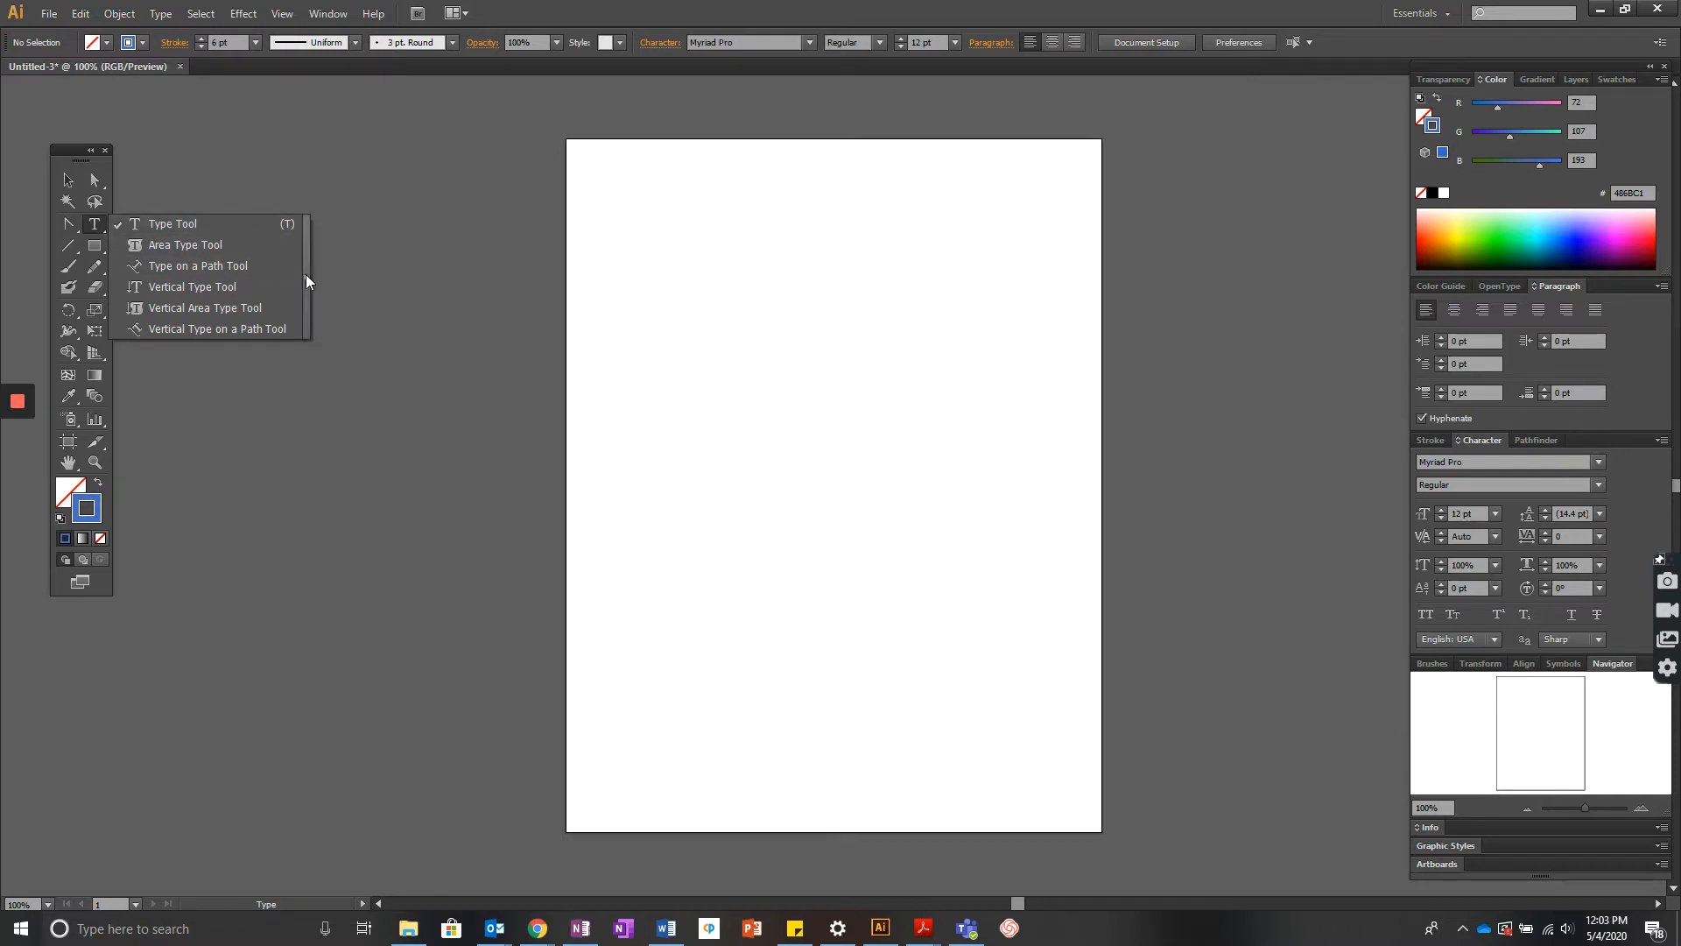
- Tear off the Type tools flyout into a floating panel
left_click(307, 276)
left_click_drag(179, 239, 335, 134)
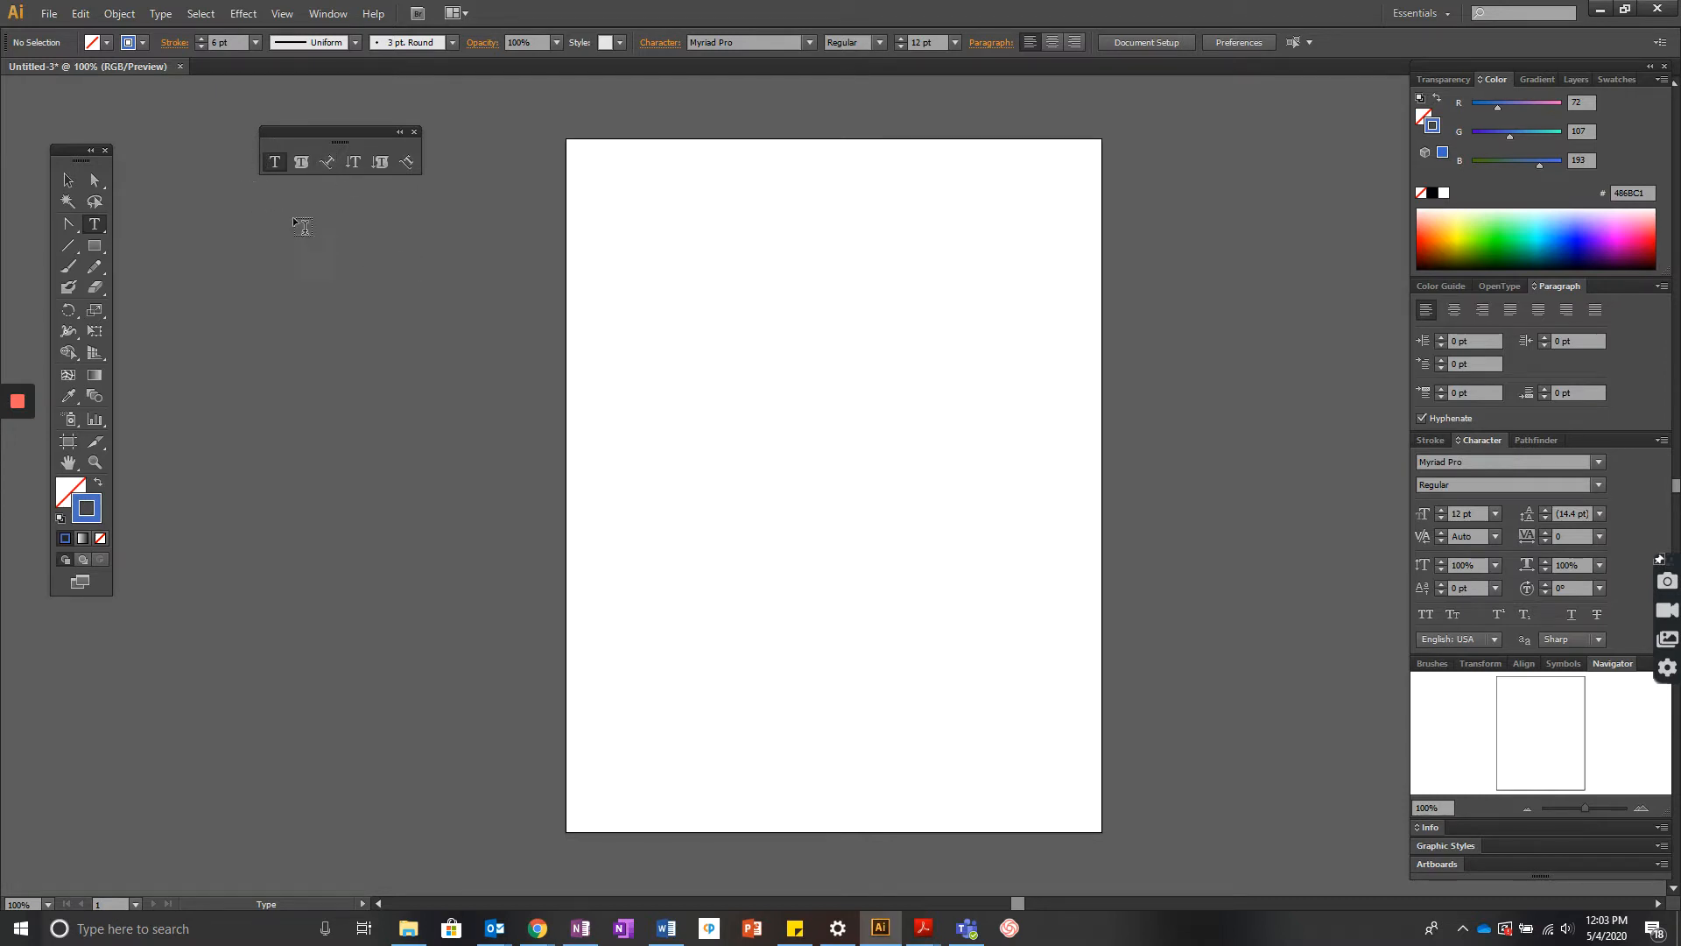
- Create point text at 22 pt near the page's top-left and type a long line of sample letters
left_click(612, 214)
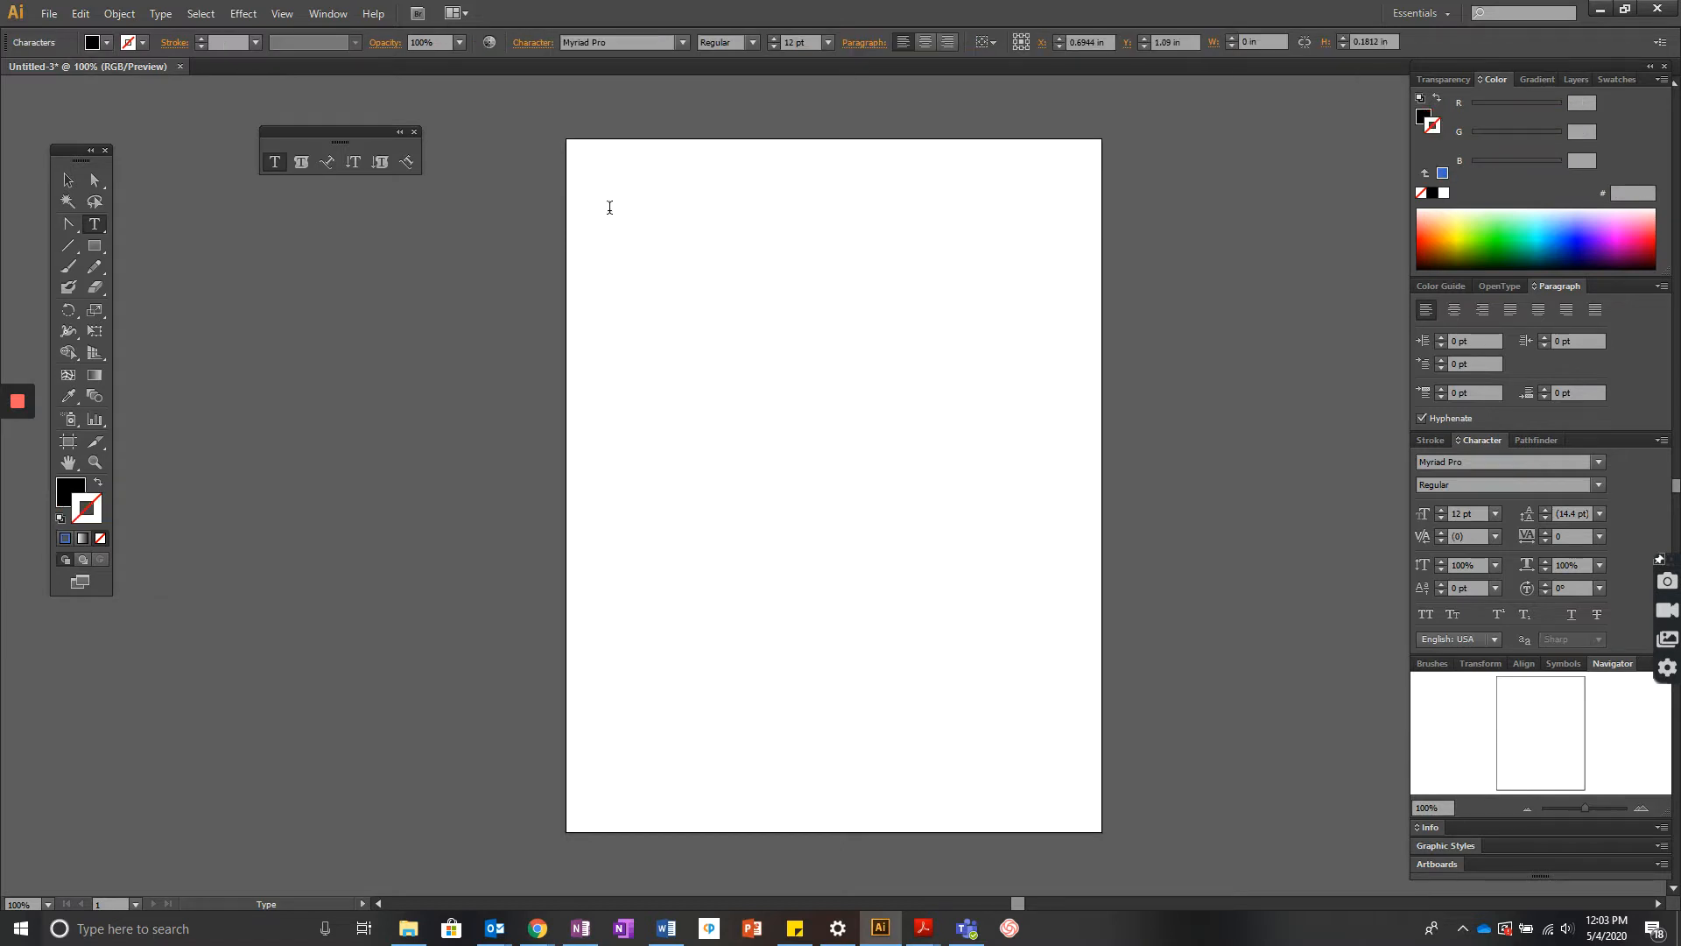
left_click(773, 39)
left_click(773, 39)
left_click(773, 38)
type("asdfjaoidfjsdfjasod;ifja;sdkfjlaks;djf")
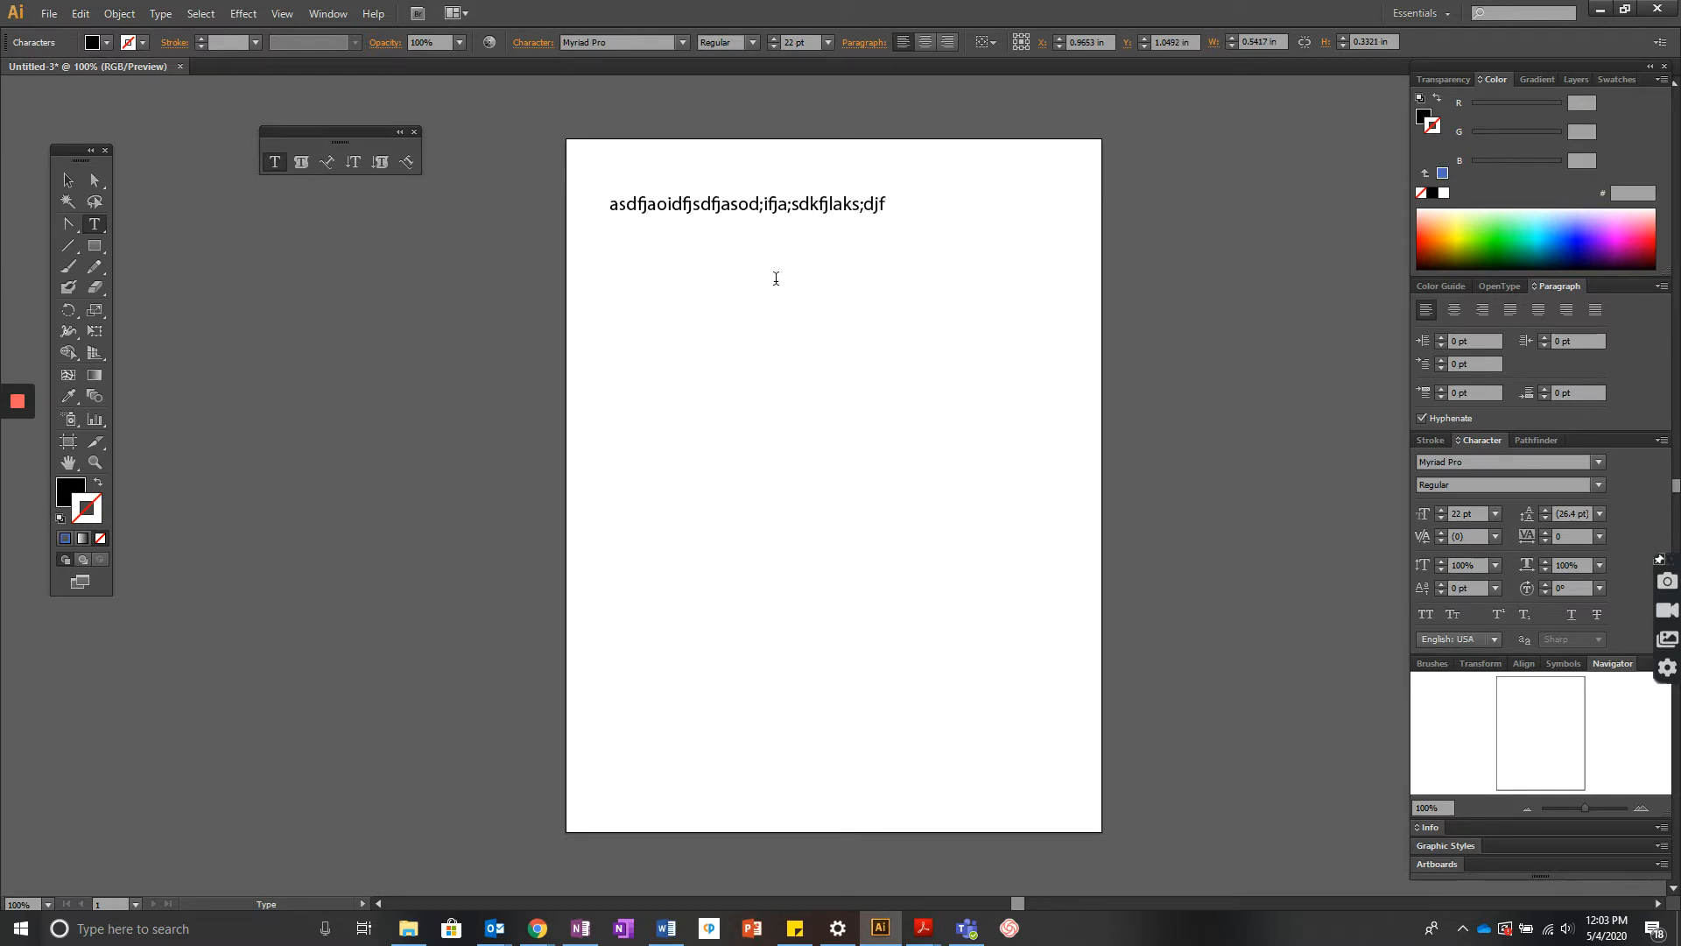
type("l;kasjdfl;kasjdfl;kasjdflkasjdf;lkajsdflkjasd;lkfj")
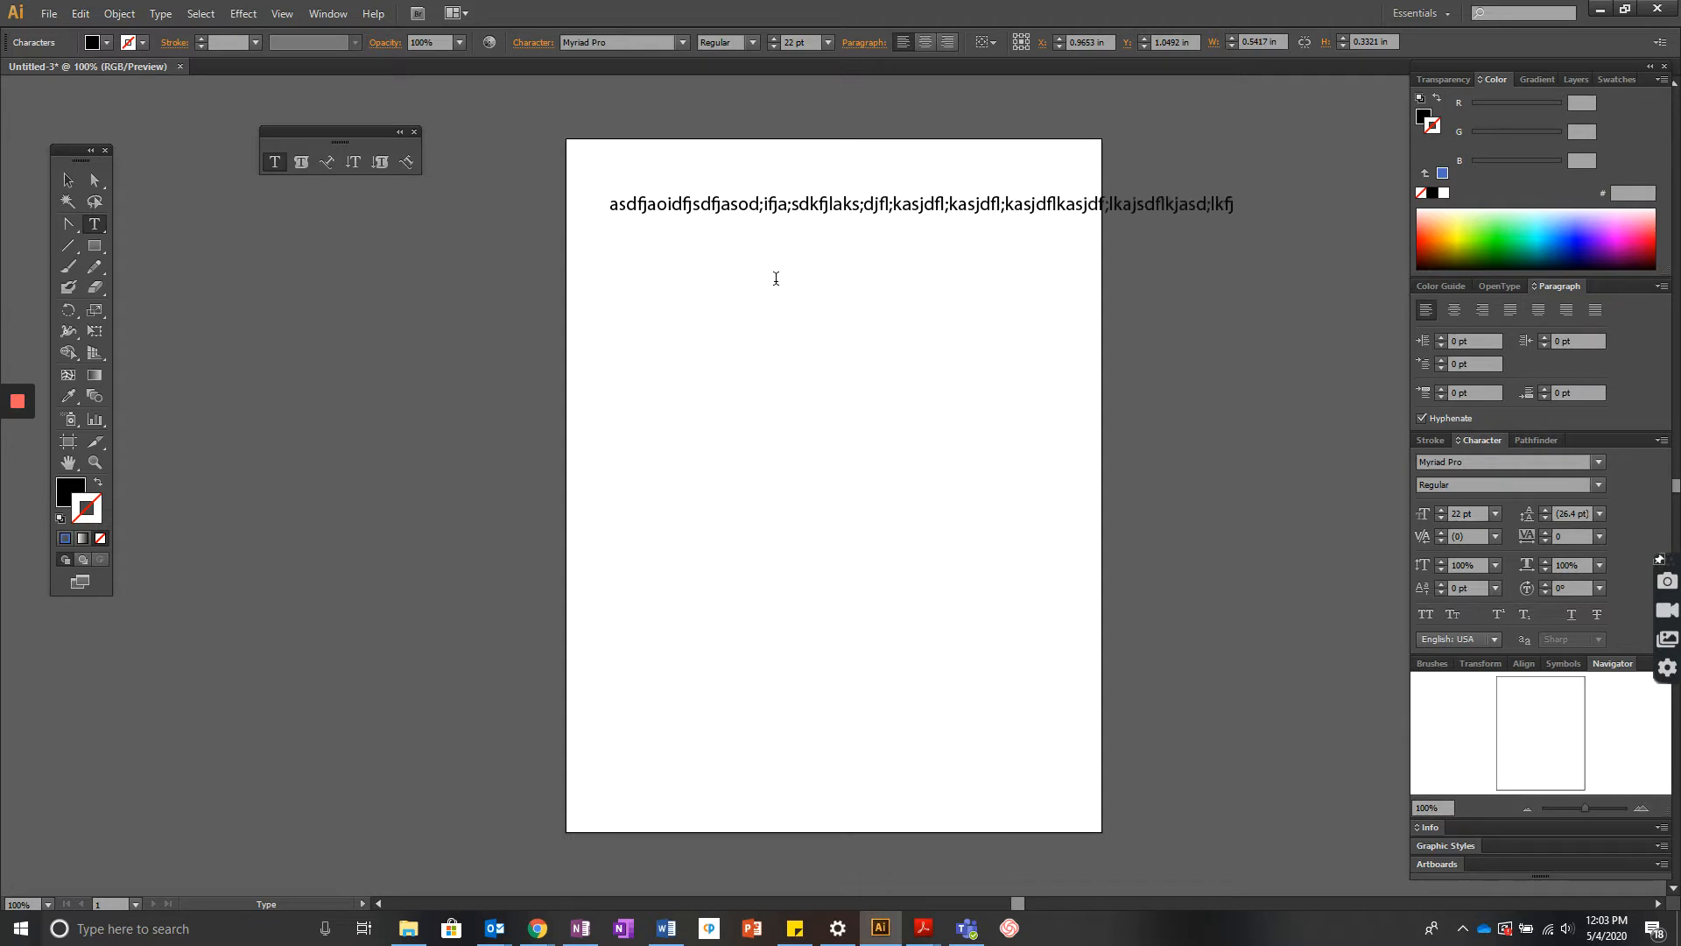
type("a;slkdfjlkasjdflaskjdf")
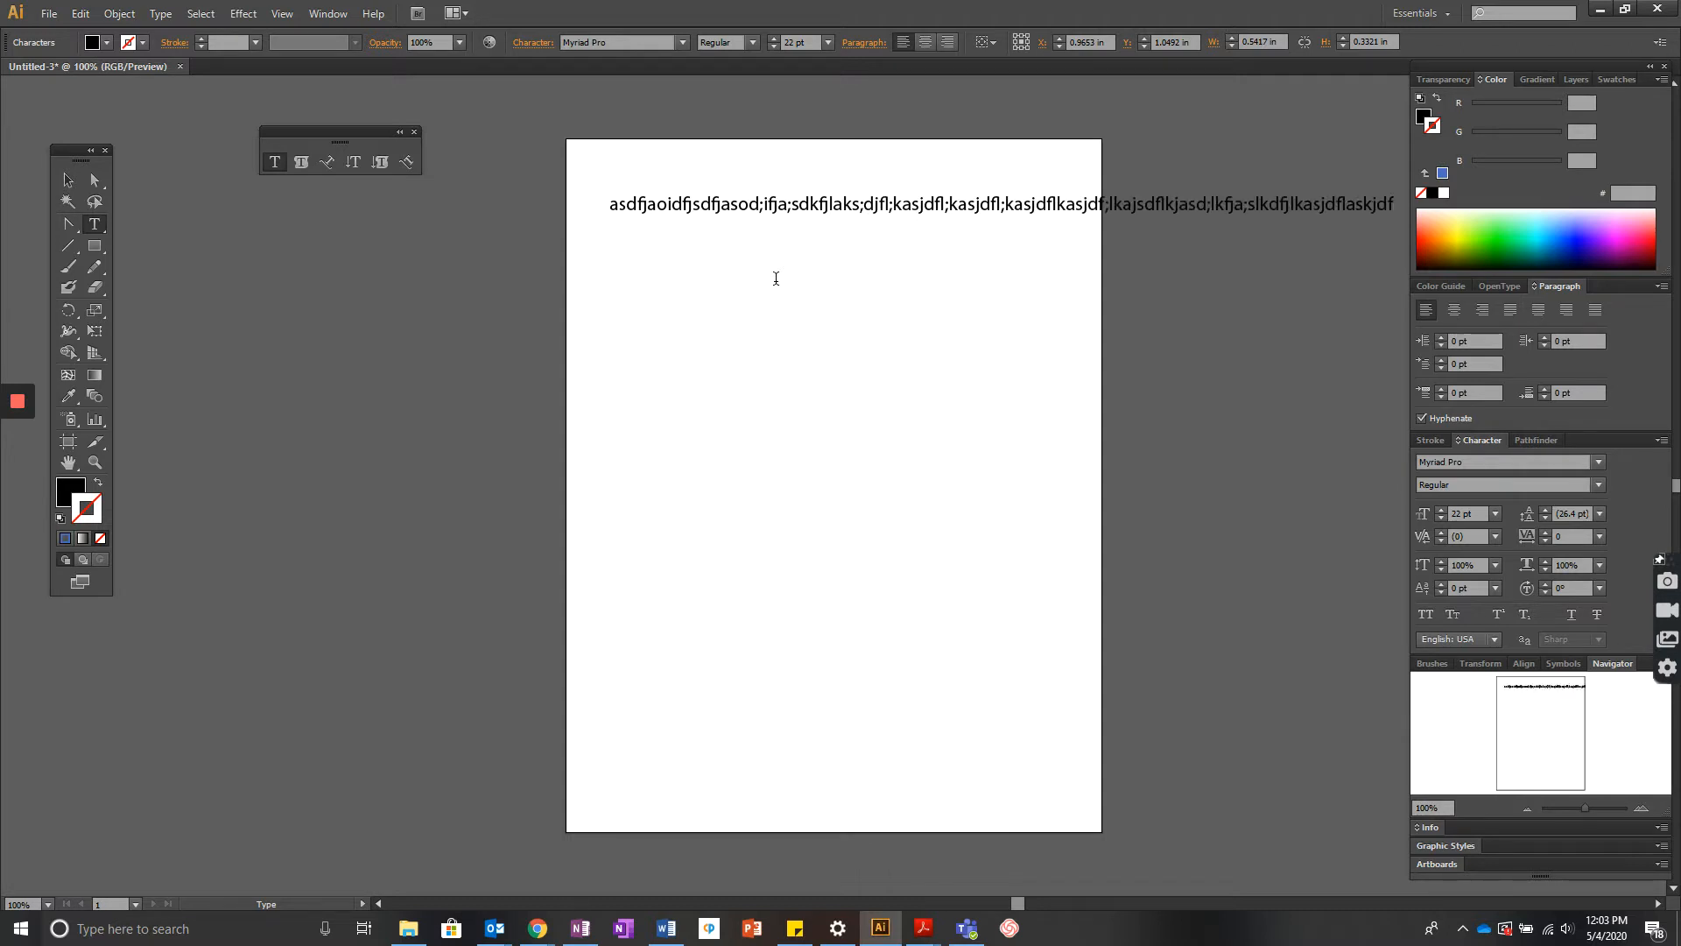
- Select and delete all the sample text, then leave text editing with the Selection tool
key("ctrl+a")
key("BackSpace")
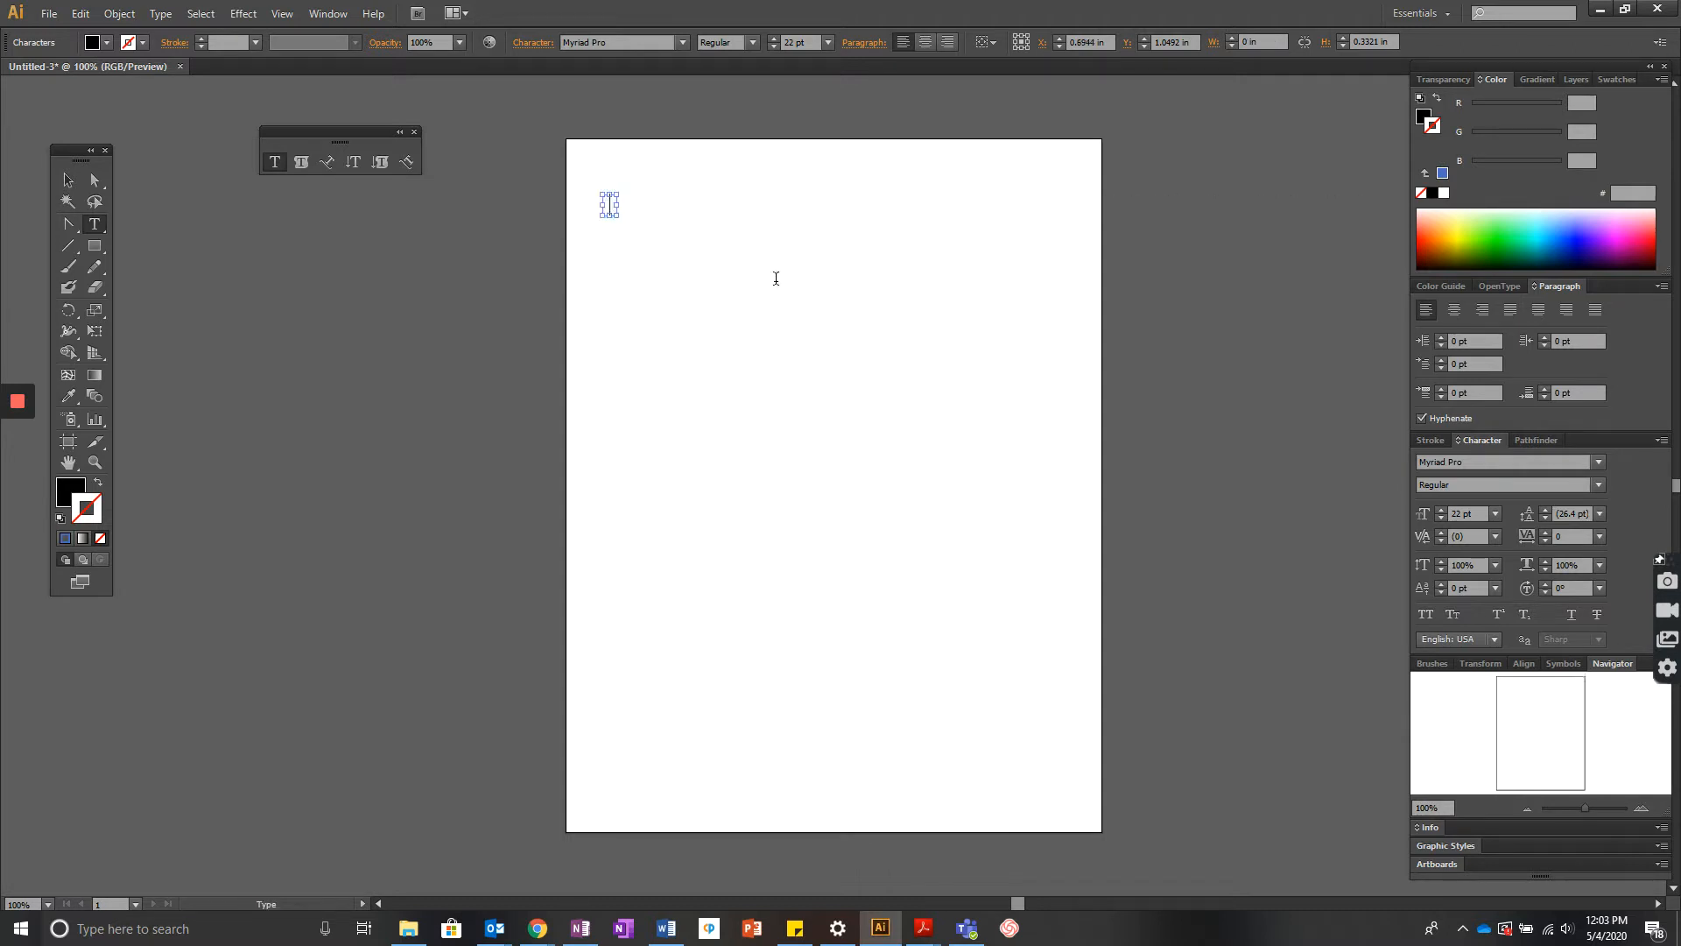
key("ctrl+z")
left_click(69, 183)
left_click(655, 245)
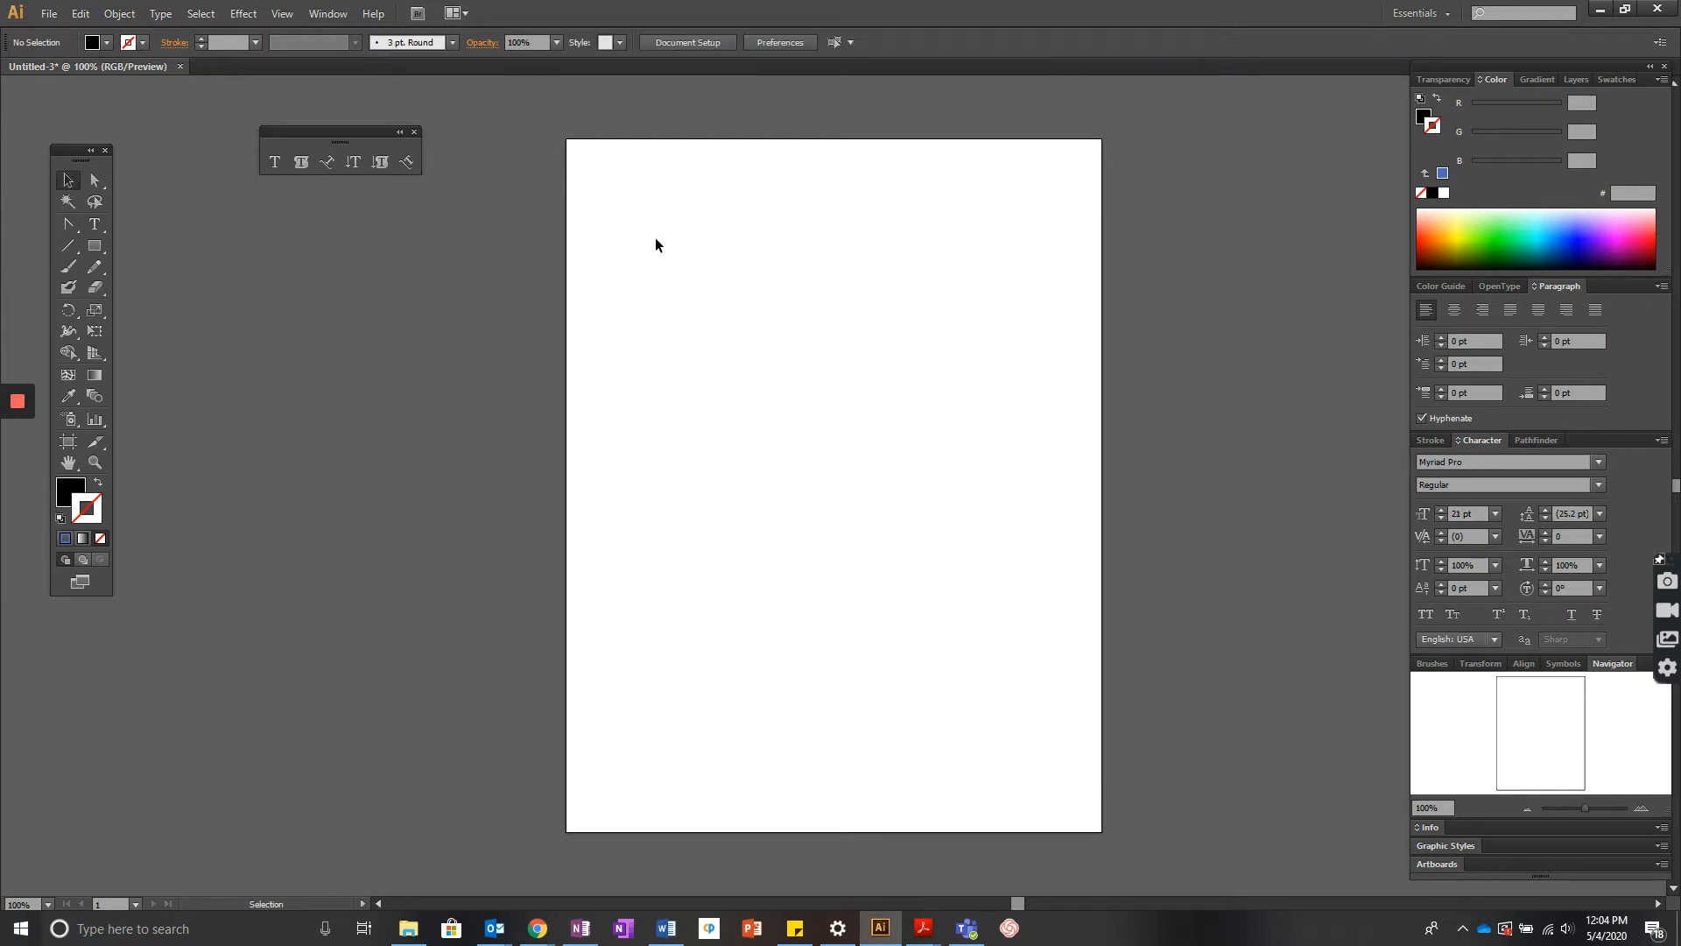
- Create point text near the page's top-left reading adfadfasdfasdfasdfasdf
left_click(273, 167)
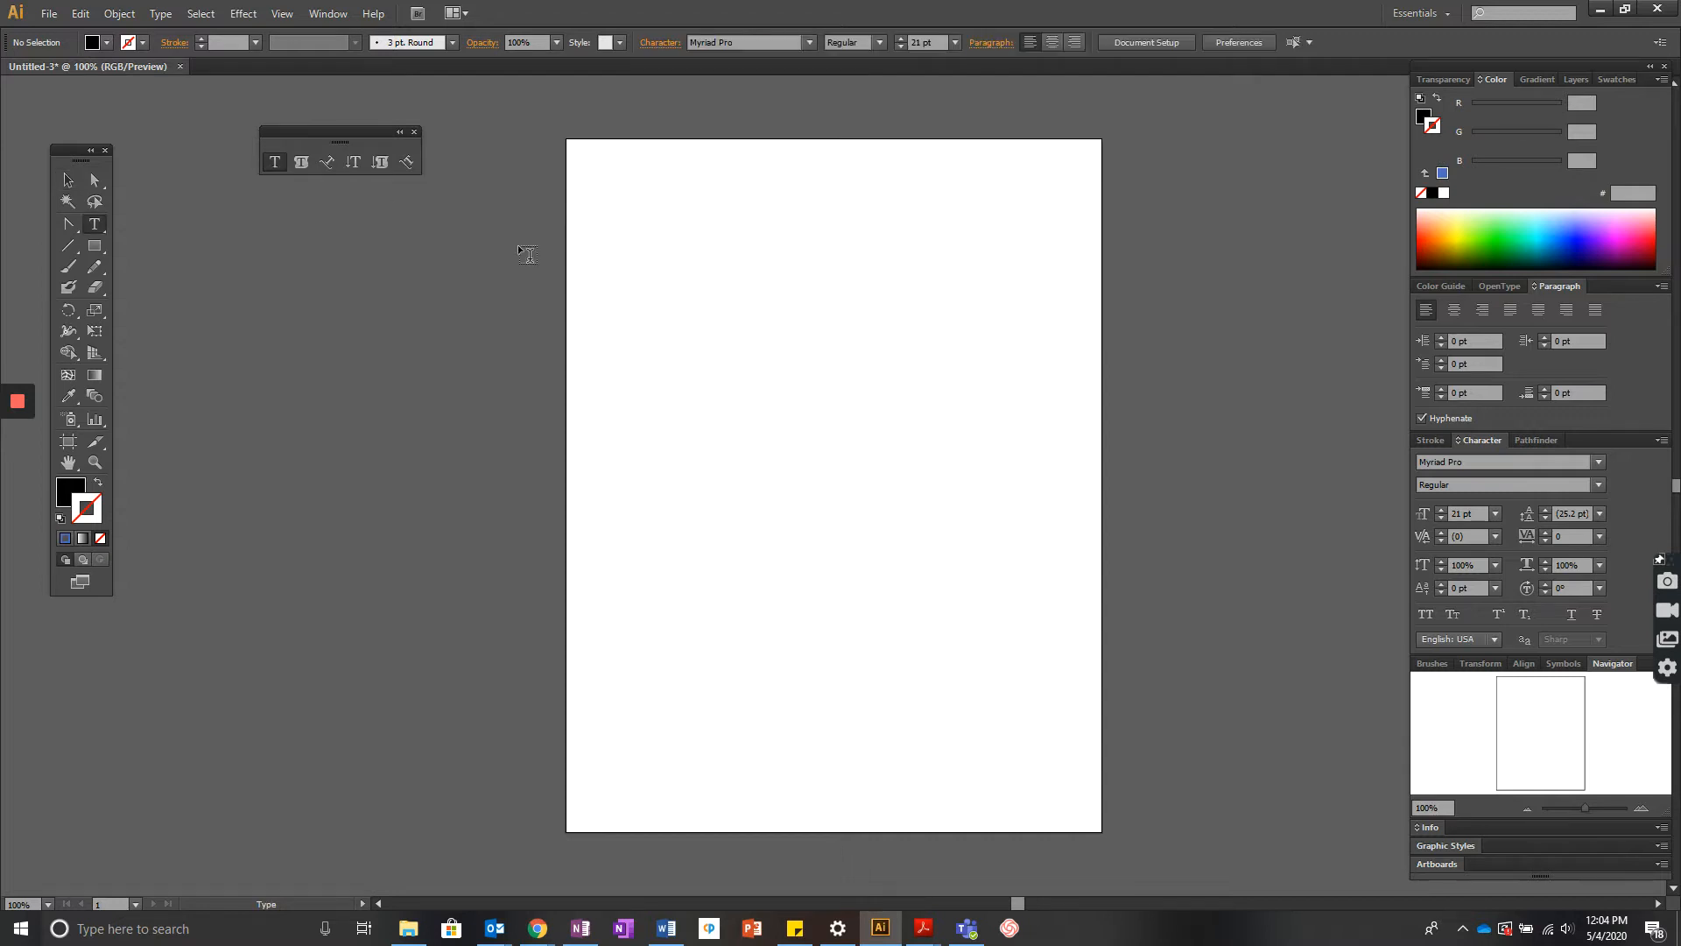
left_click(594, 195)
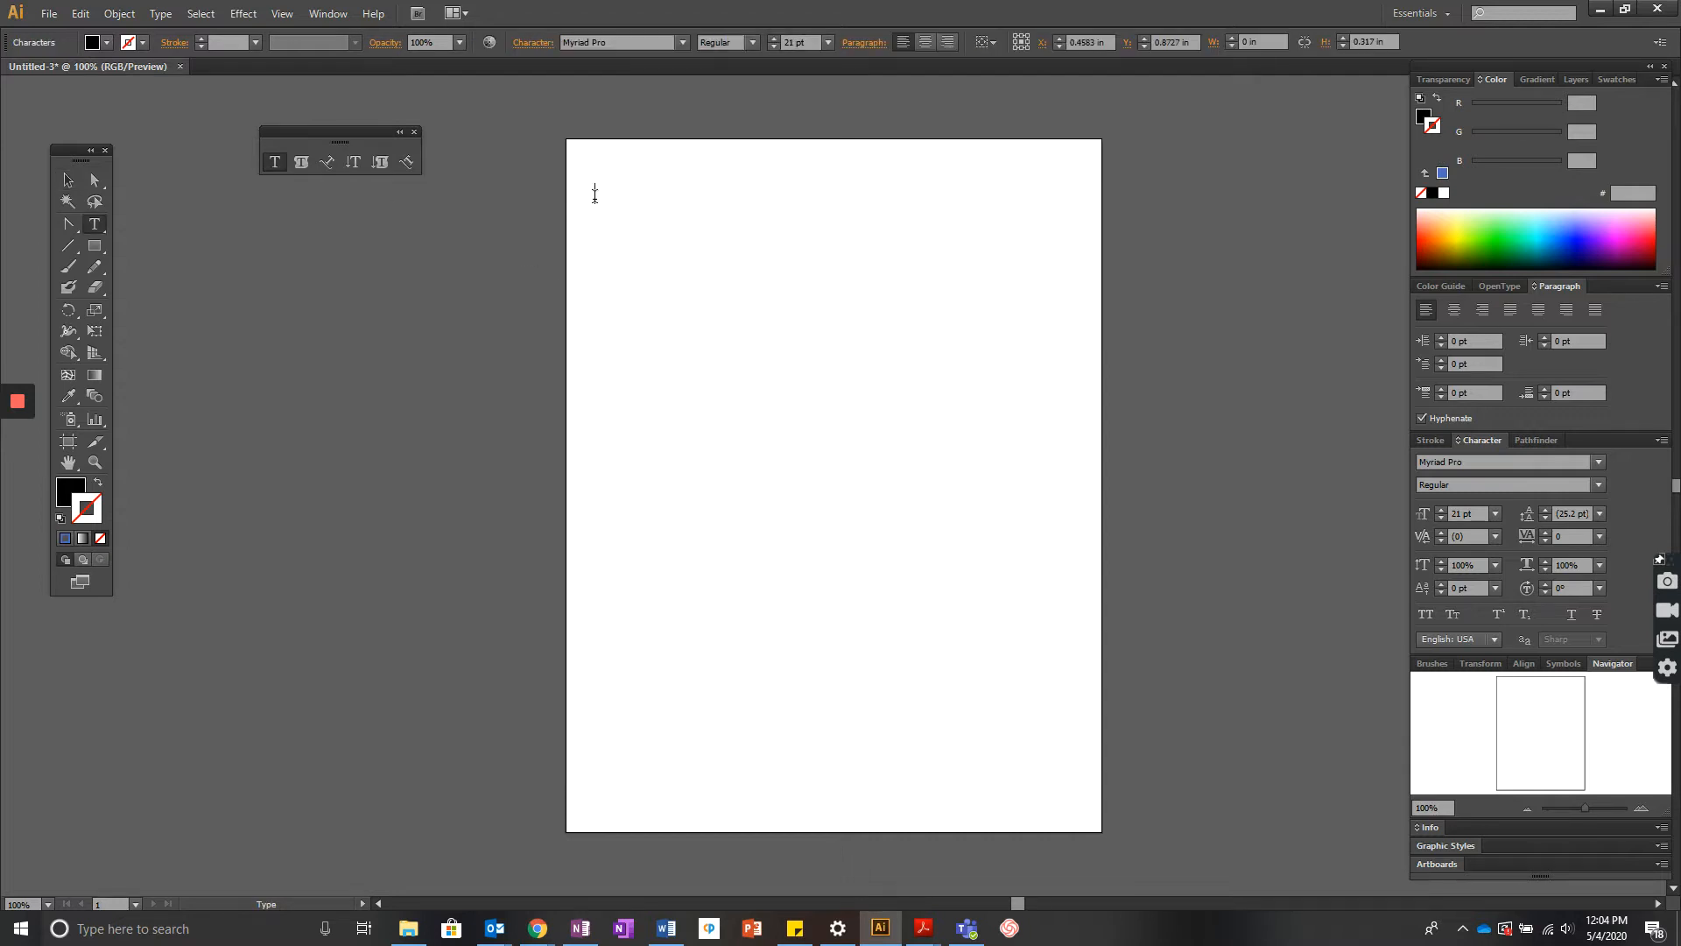
type("adfadfasdfasdfasdfasdf")
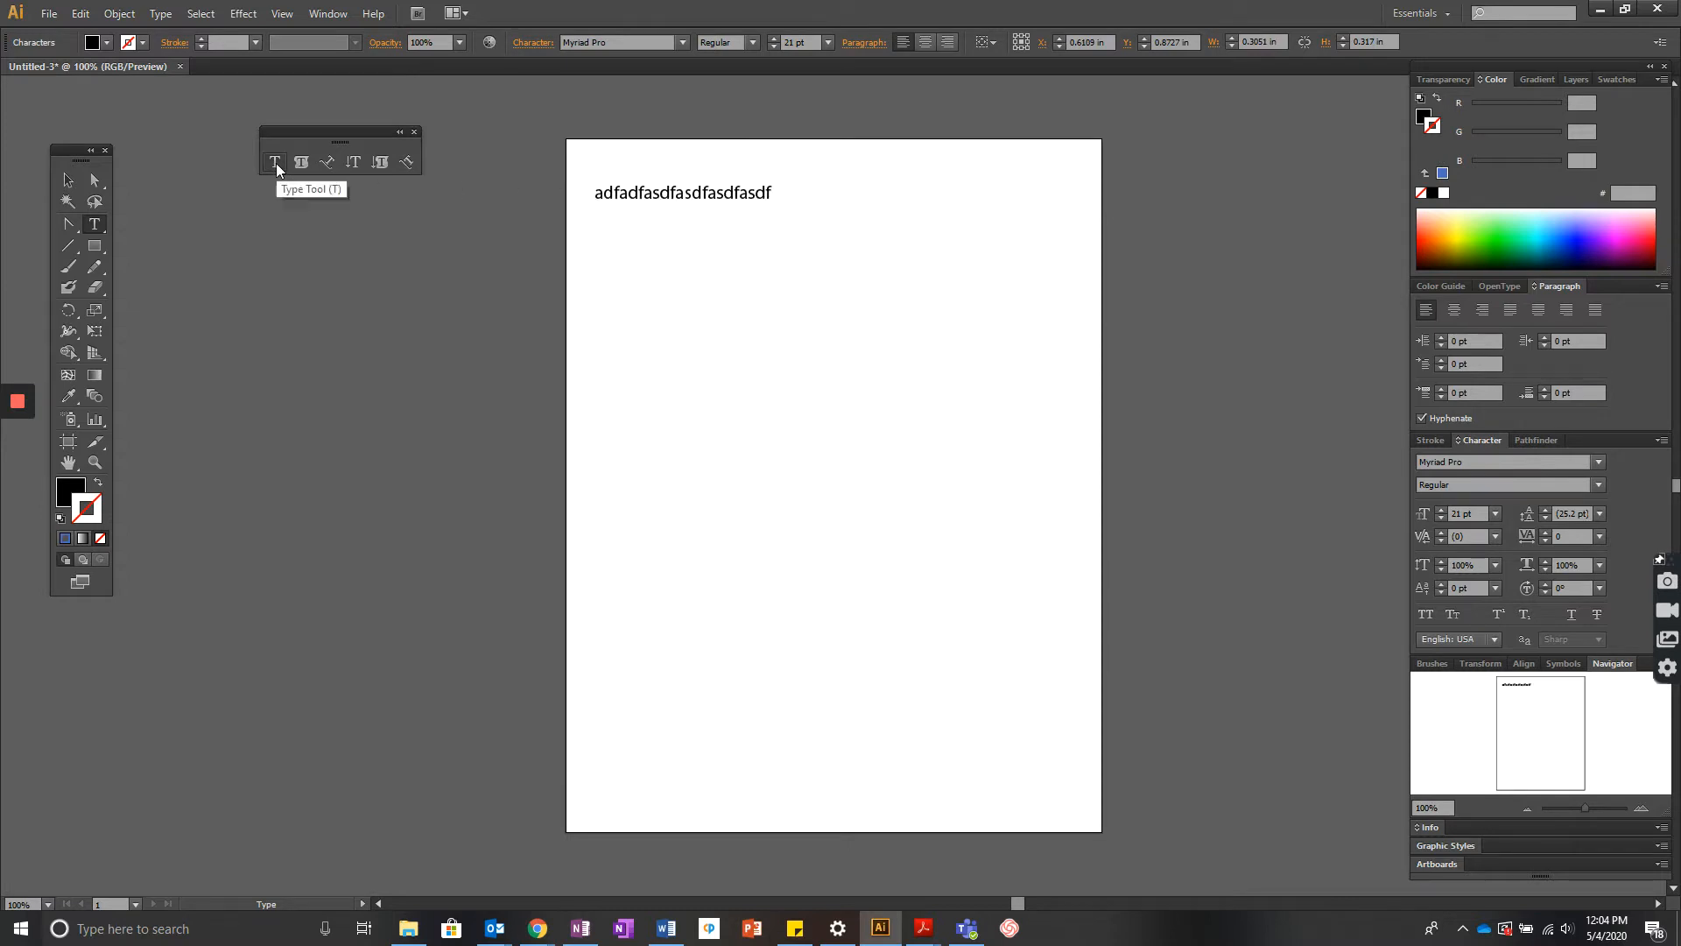
- Draw an area text box about 7.75 in by 1.67 in below the first text and fill it with sample letters
left_click(95, 181)
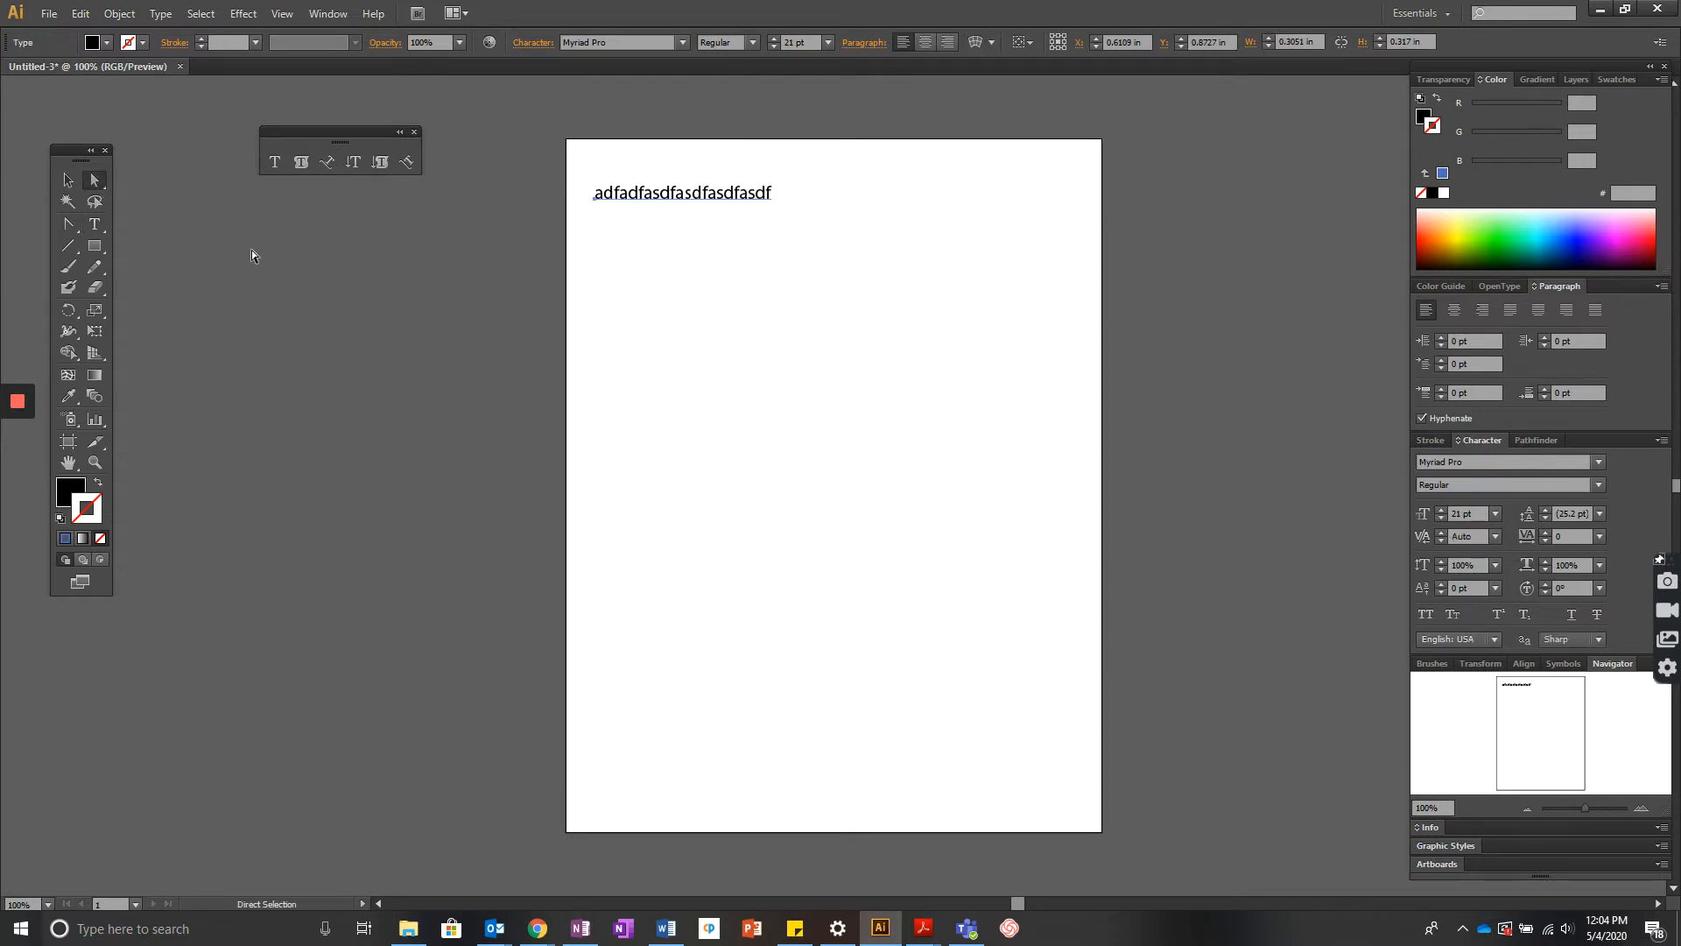
left_click(252, 249)
left_click(276, 164)
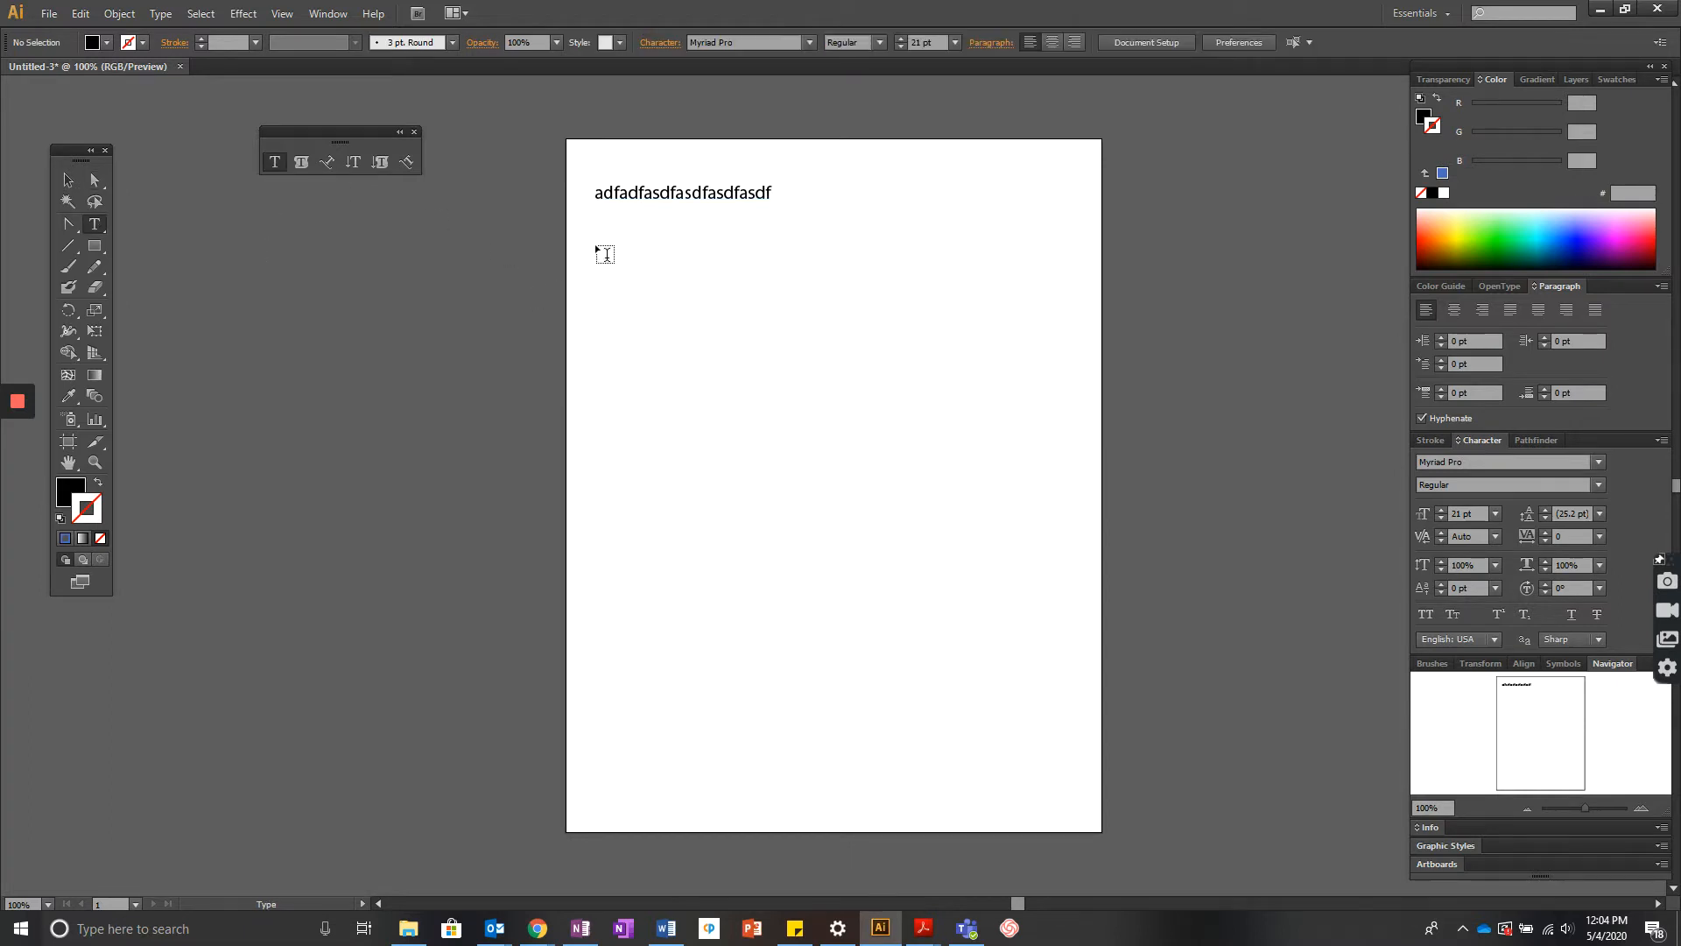
left_click_drag(598, 250, 1088, 353)
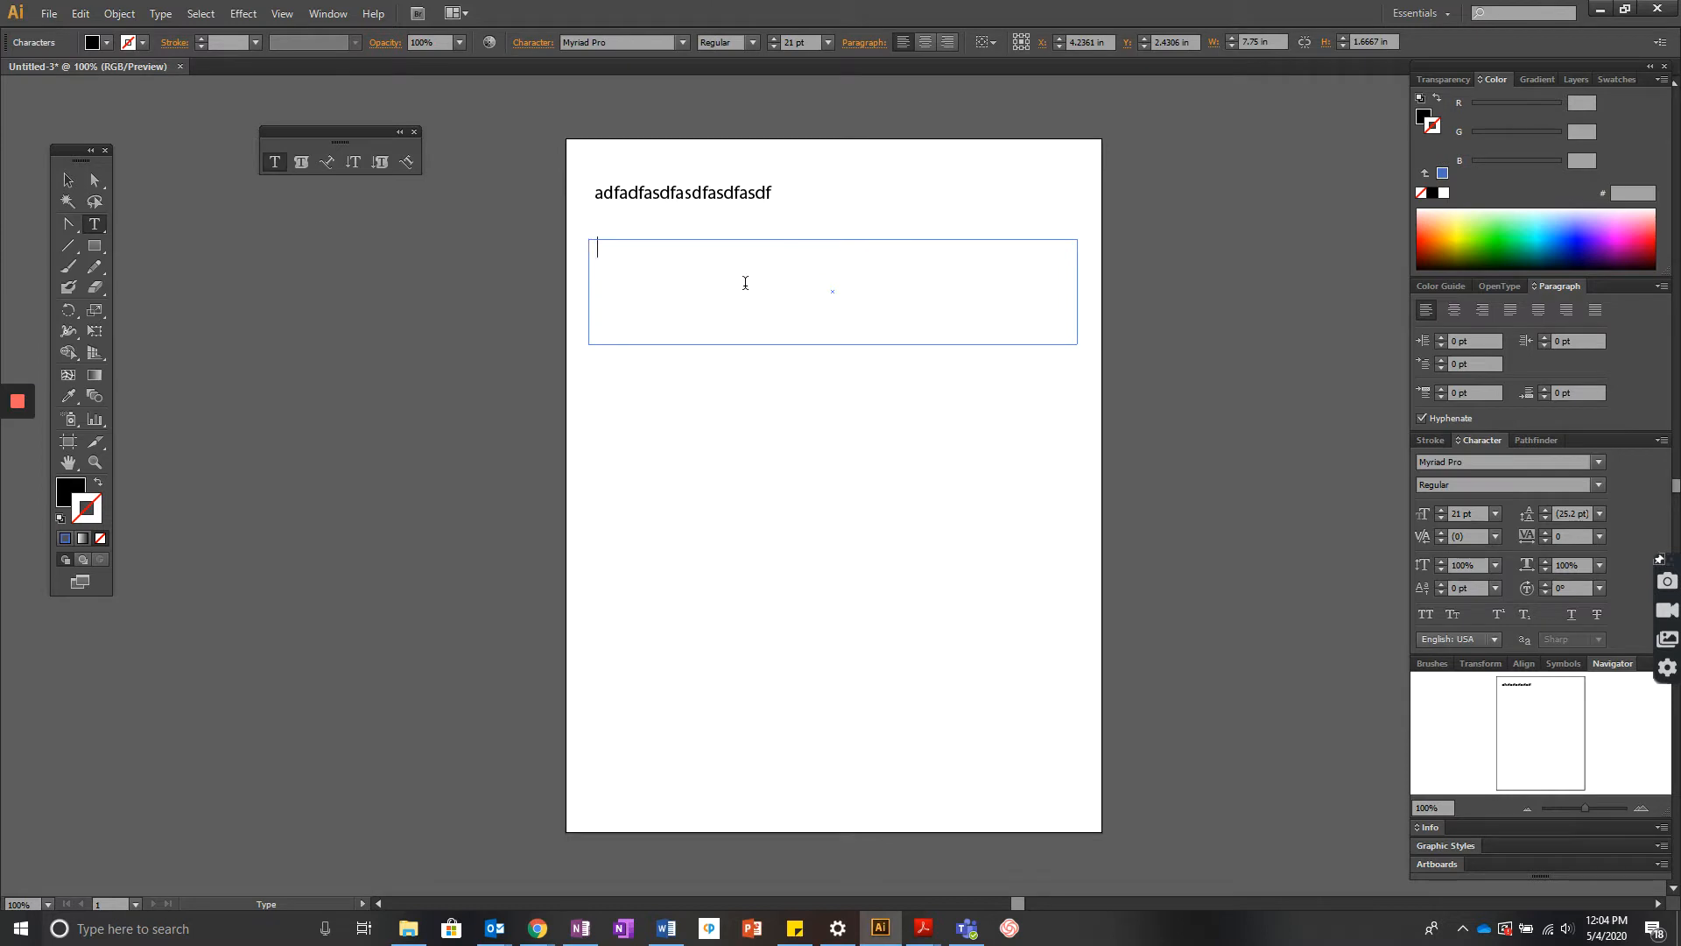
type("asdfasdfasdfasdftgndyjnrde")
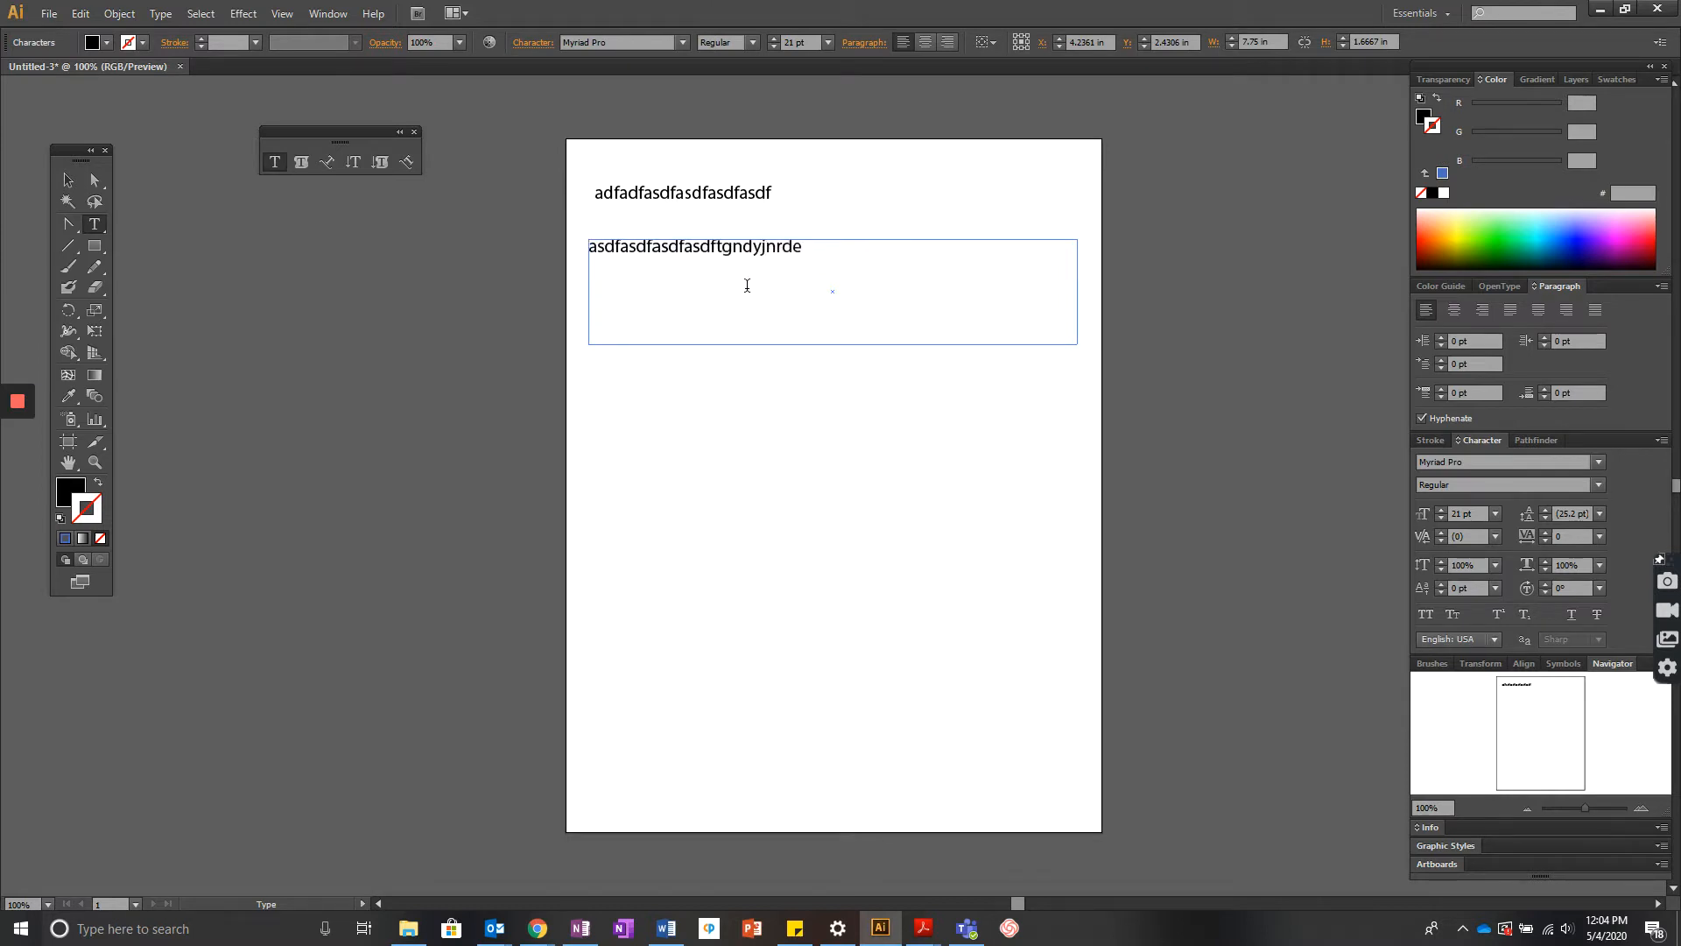
type("fwaffsdfsdfsdfsdfsdfsdfasddfsdfsdfsdf")
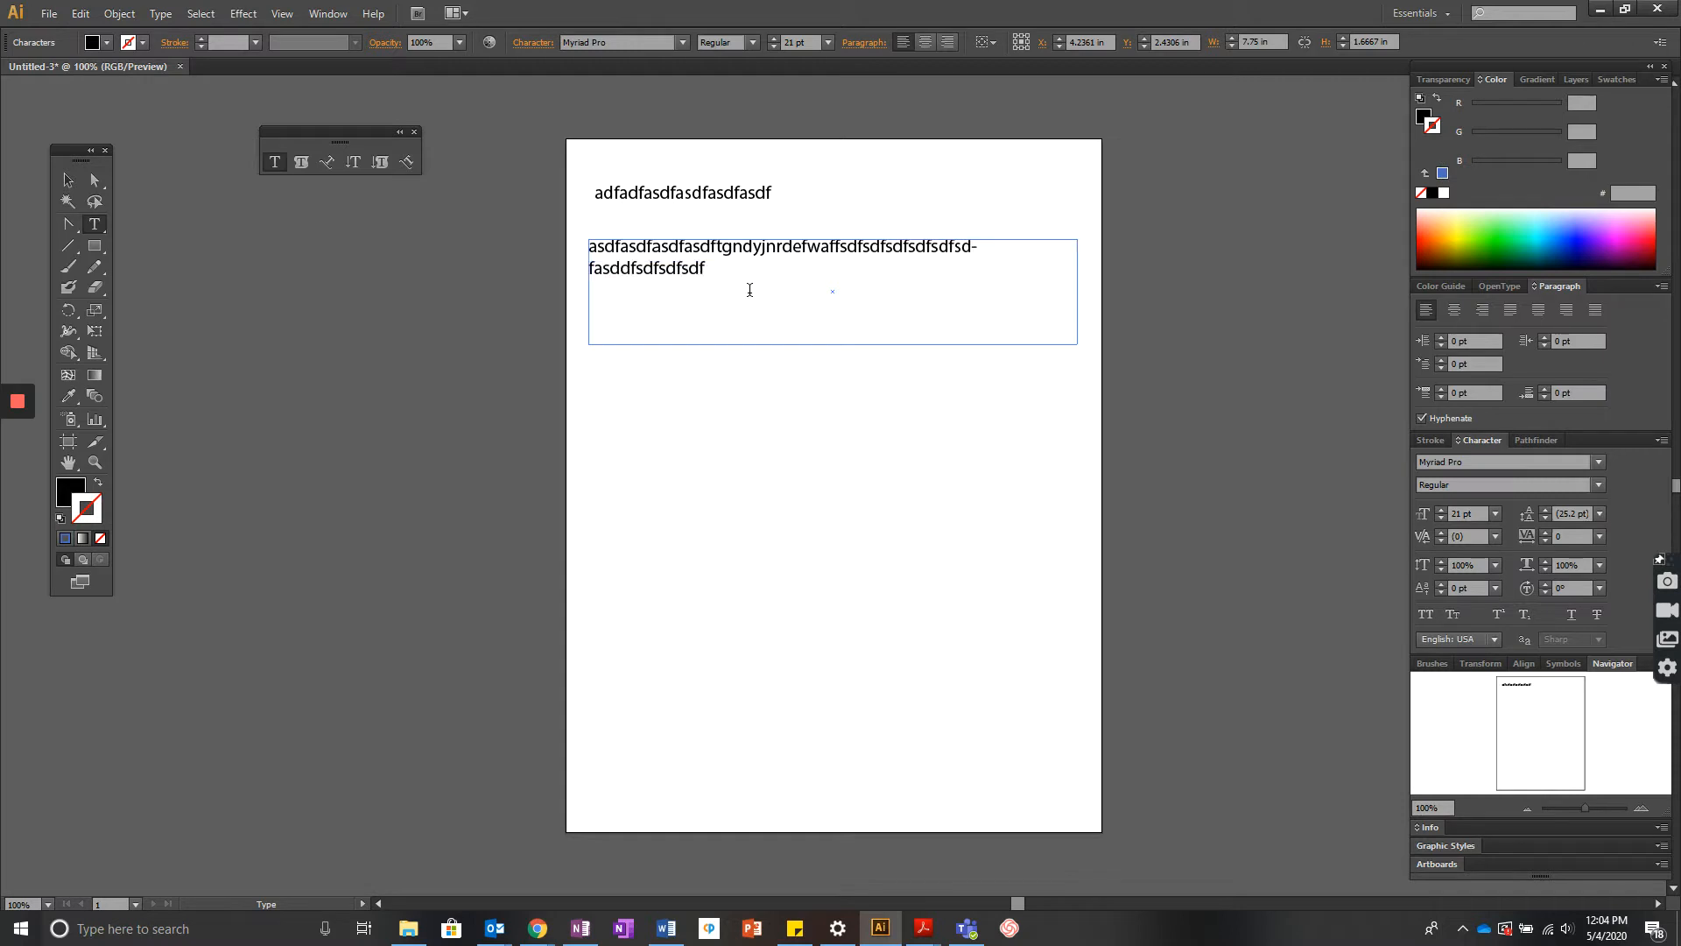
type("sdfsdfs")
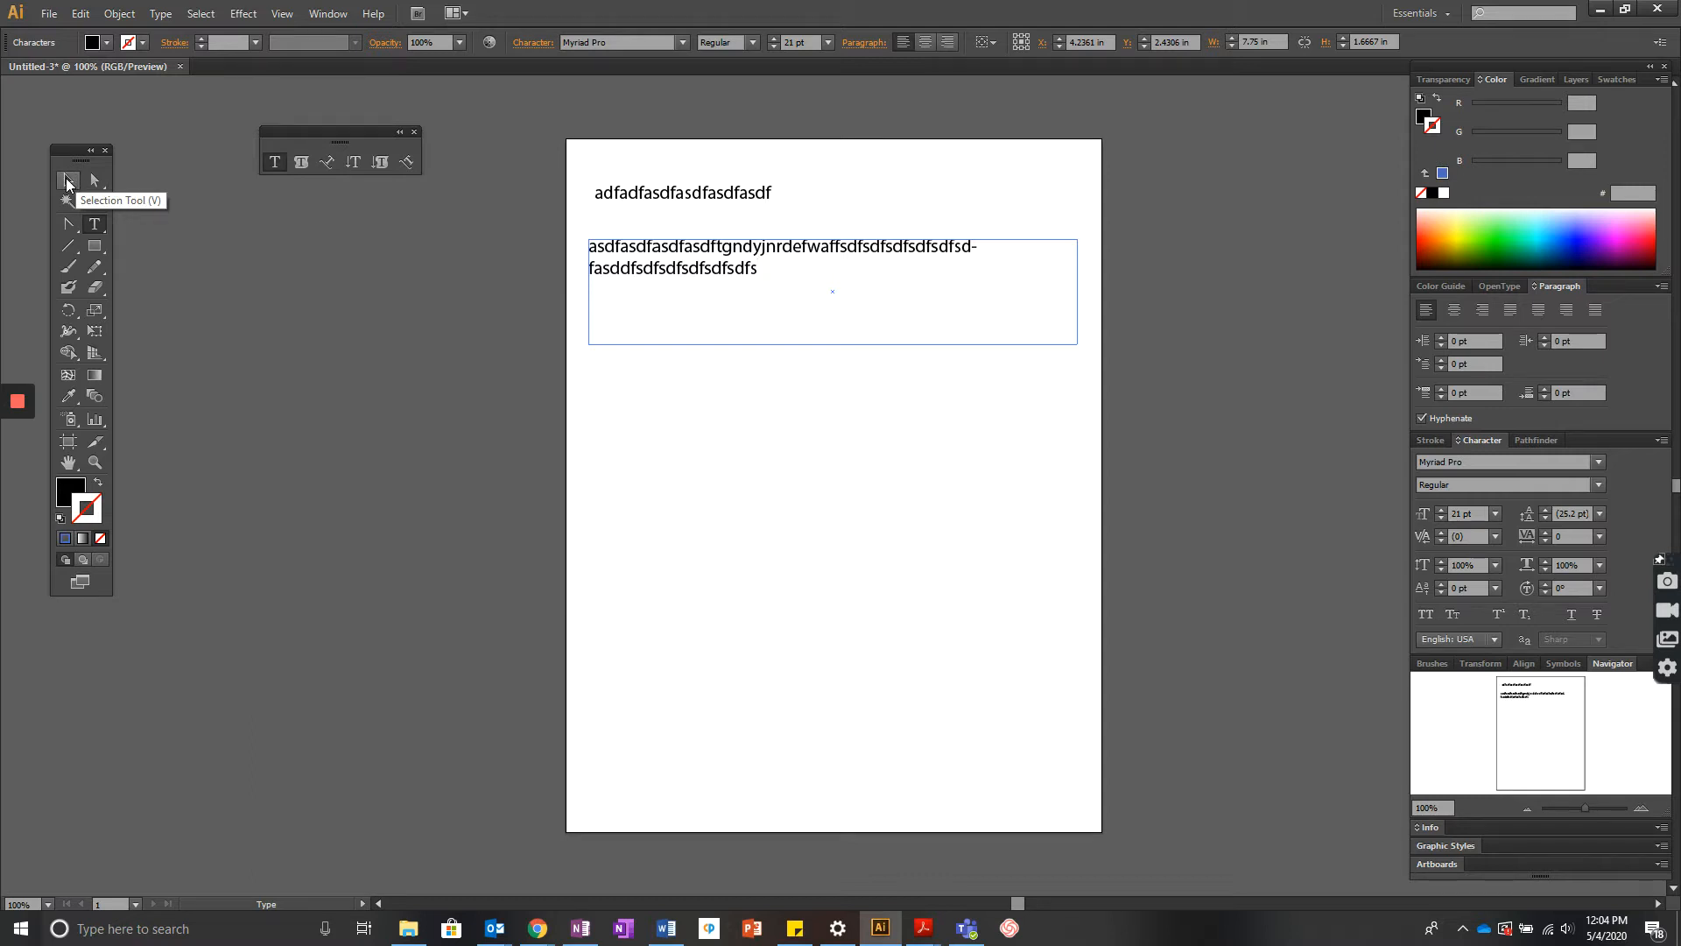
- Try resizing the point text with its bounding-box handles, undoing each change
left_click(67, 181)
left_click(680, 195)
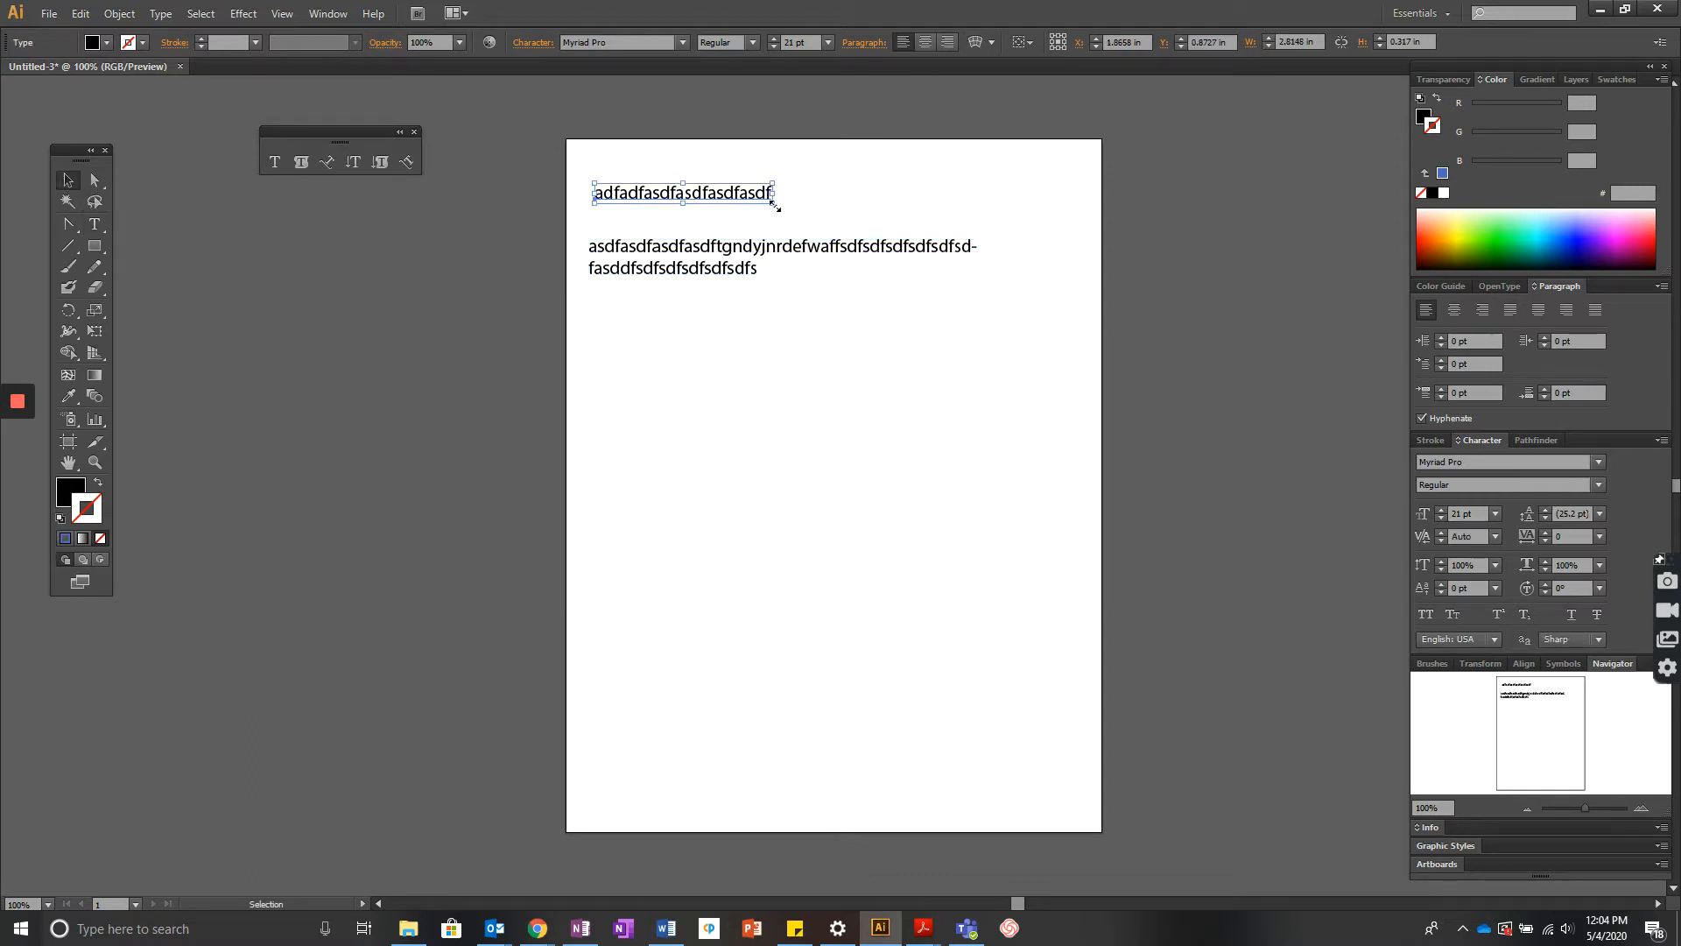
left_click_drag(774, 206, 690, 233)
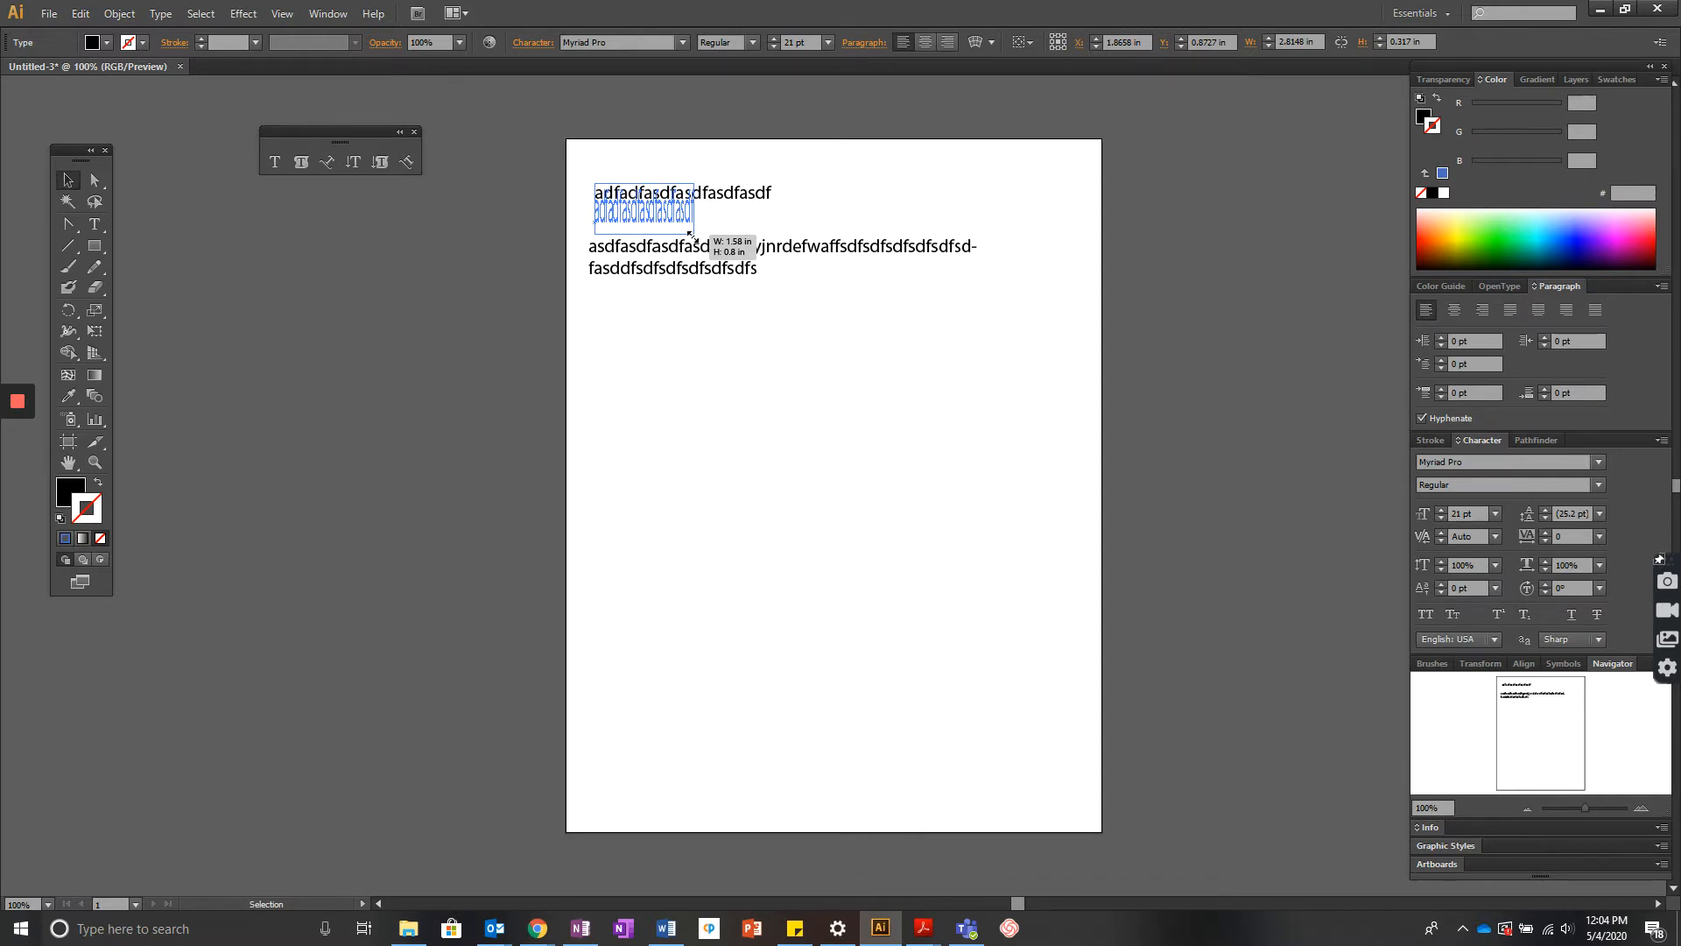
left_click_drag(690, 233, 689, 235)
left_click(691, 239)
key("ctrl+z")
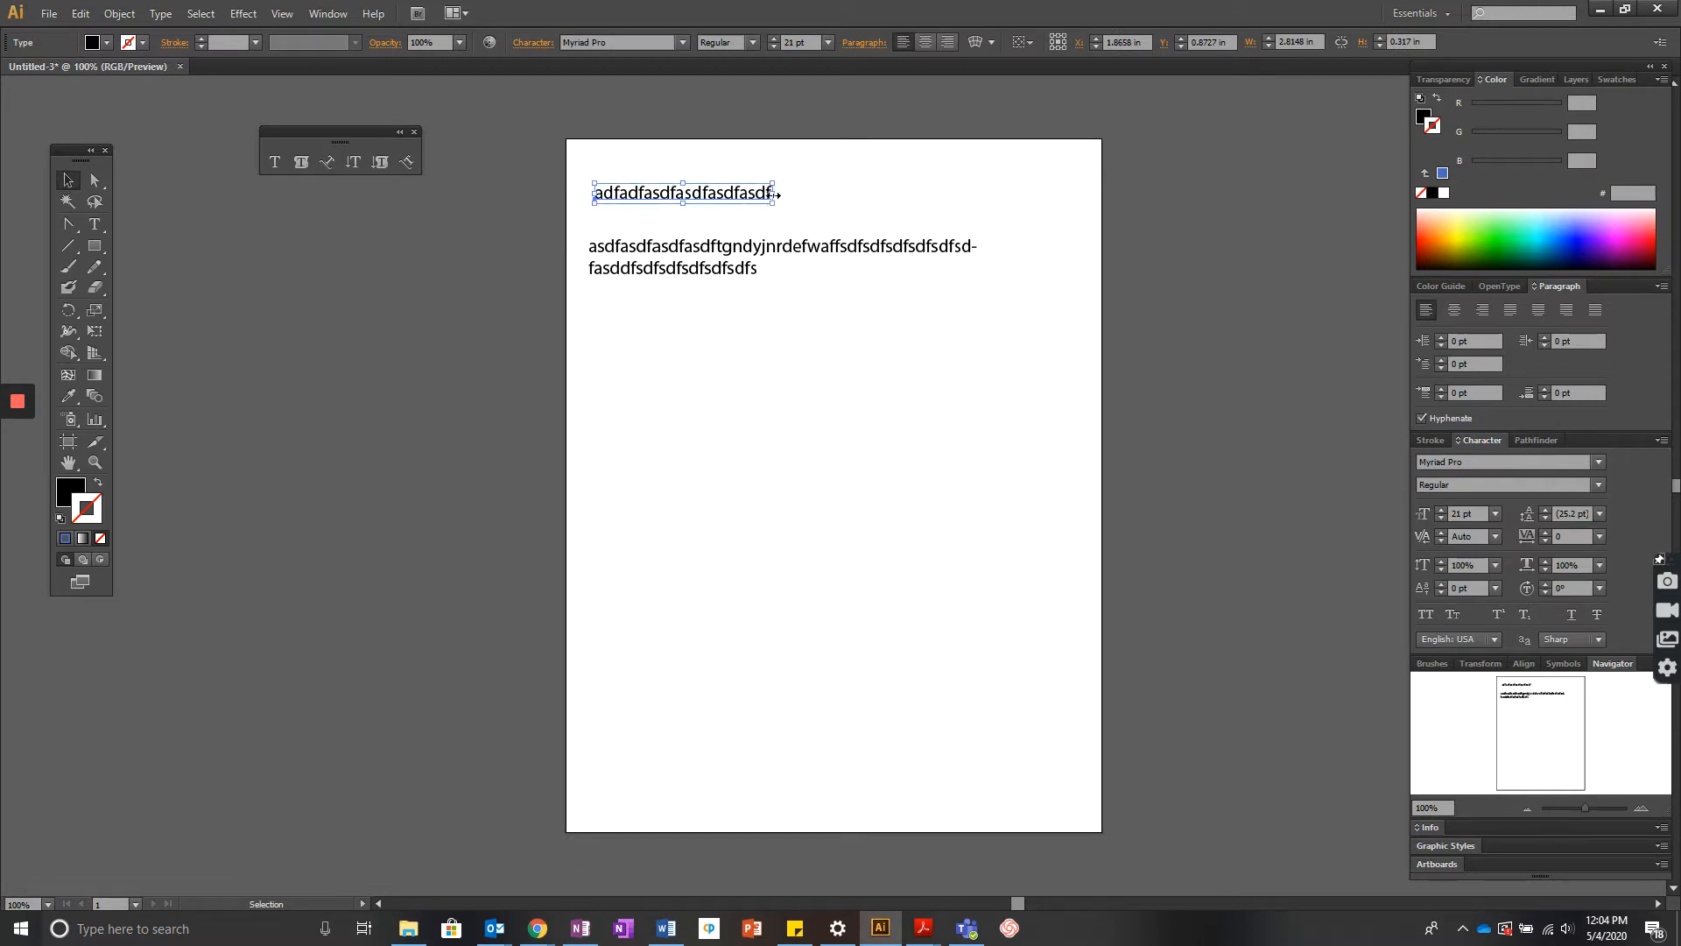
left_click_drag(768, 196, 700, 199)
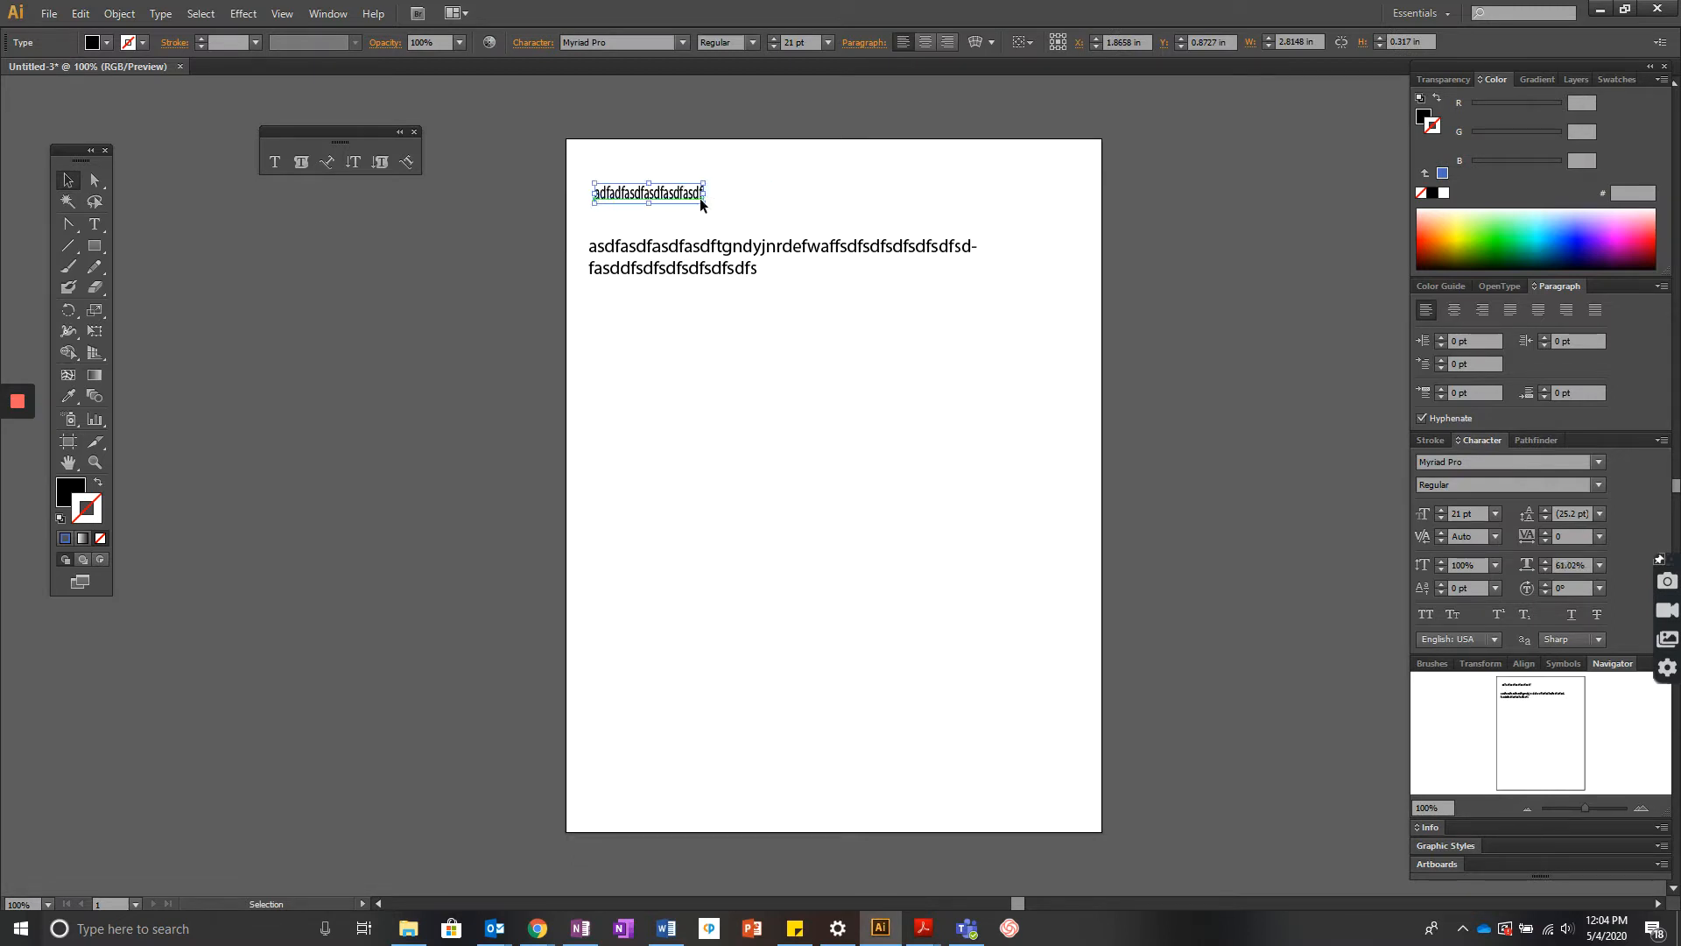
key("ctrl+z")
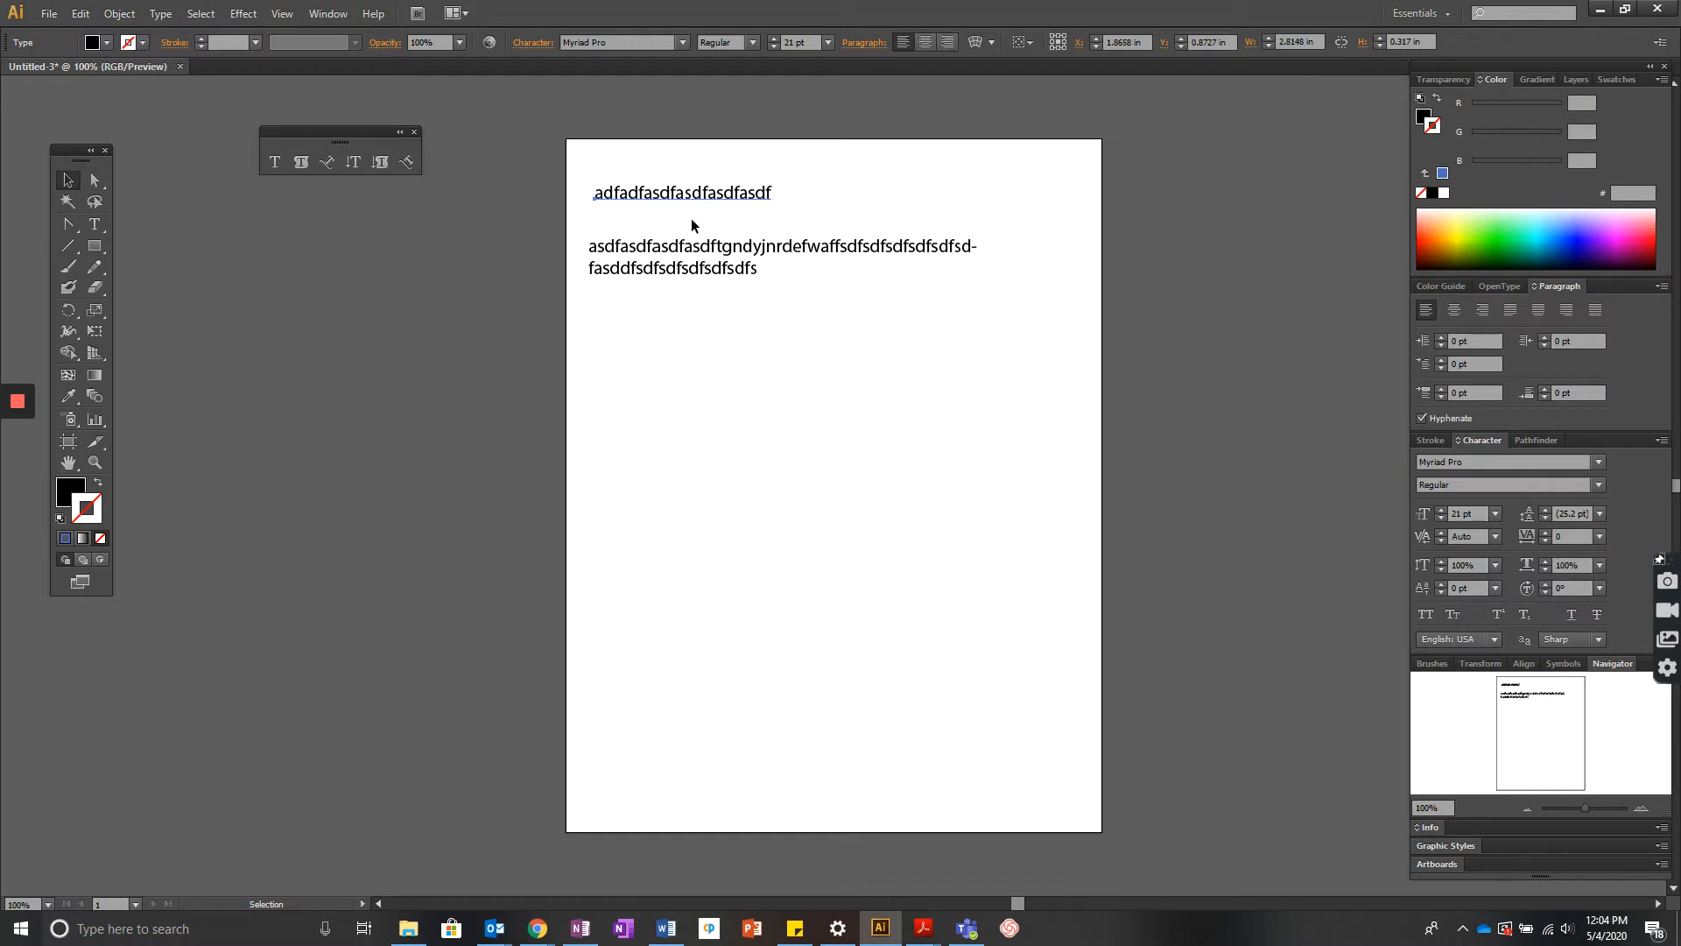
- Resize the area text box narrower to reflow the text, then enlarge it to about 7.22 in by 4.68 in
left_click(696, 249)
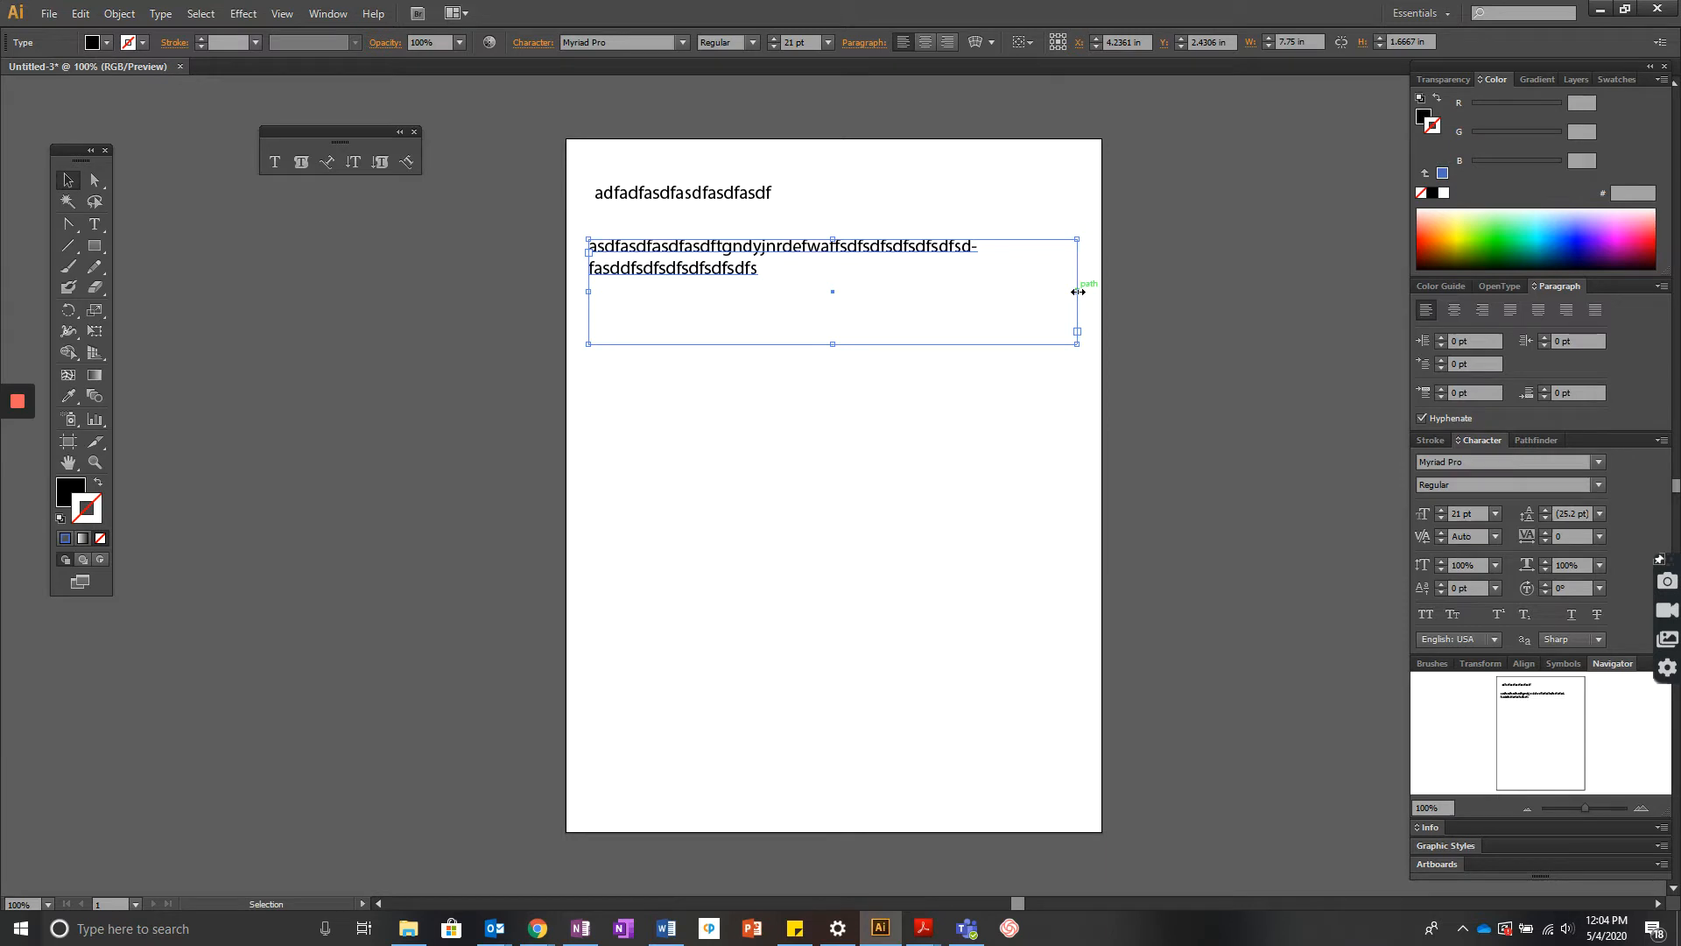
left_click_drag(1078, 292, 790, 306)
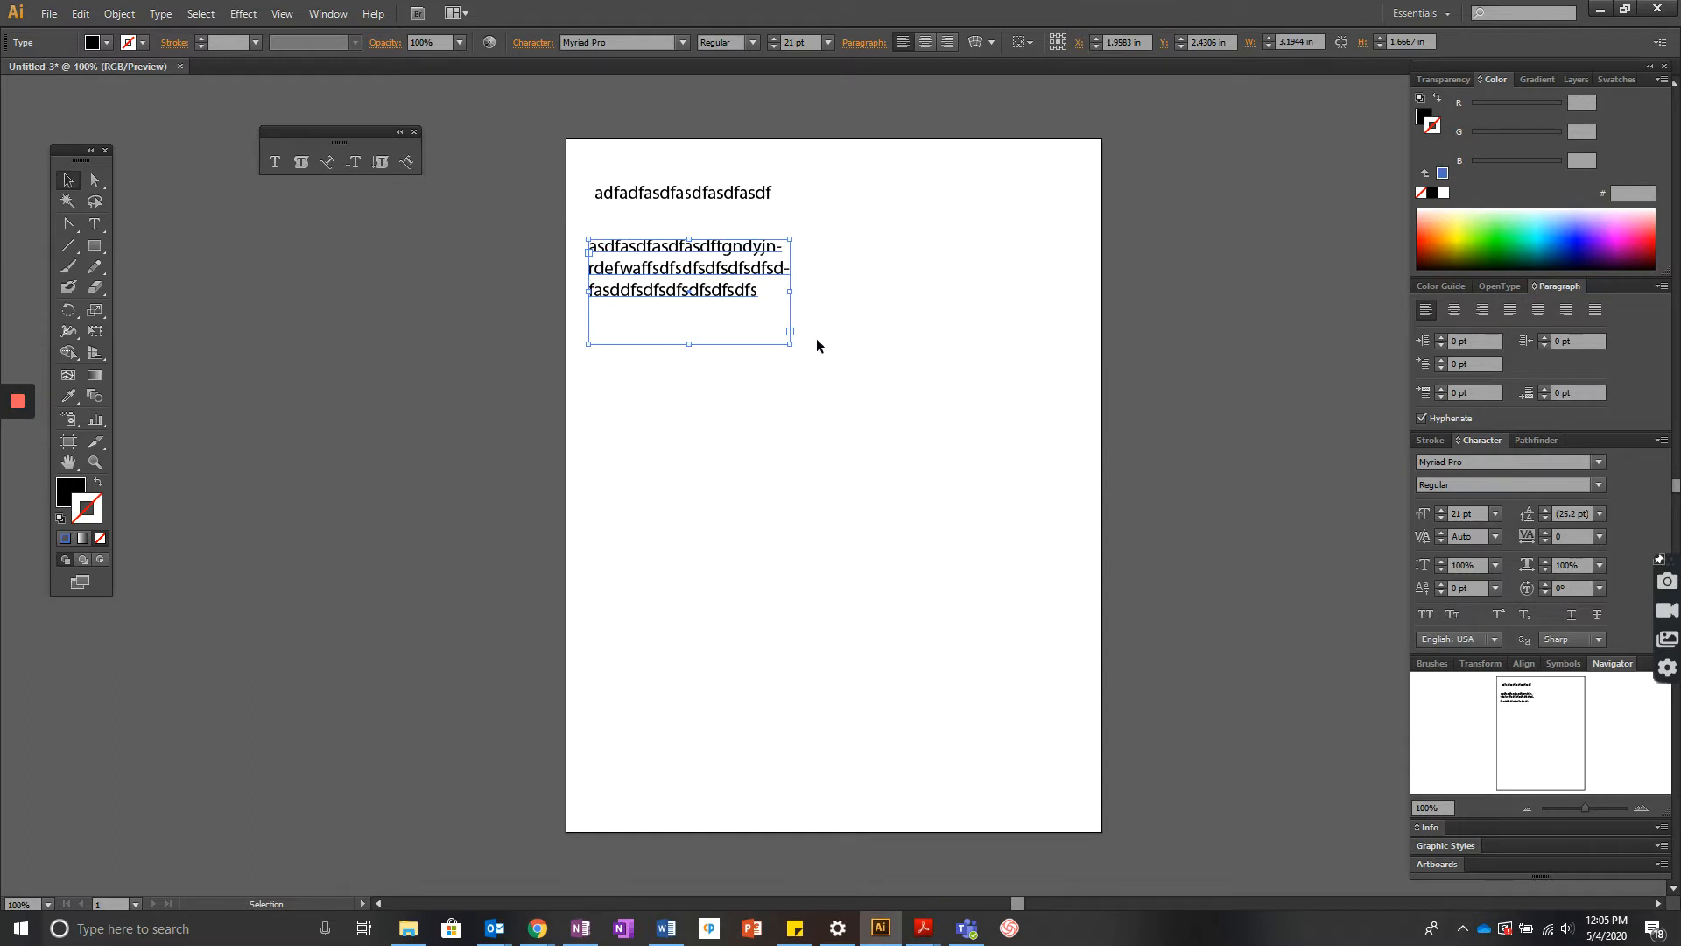
left_click_drag(786, 339, 1078, 584)
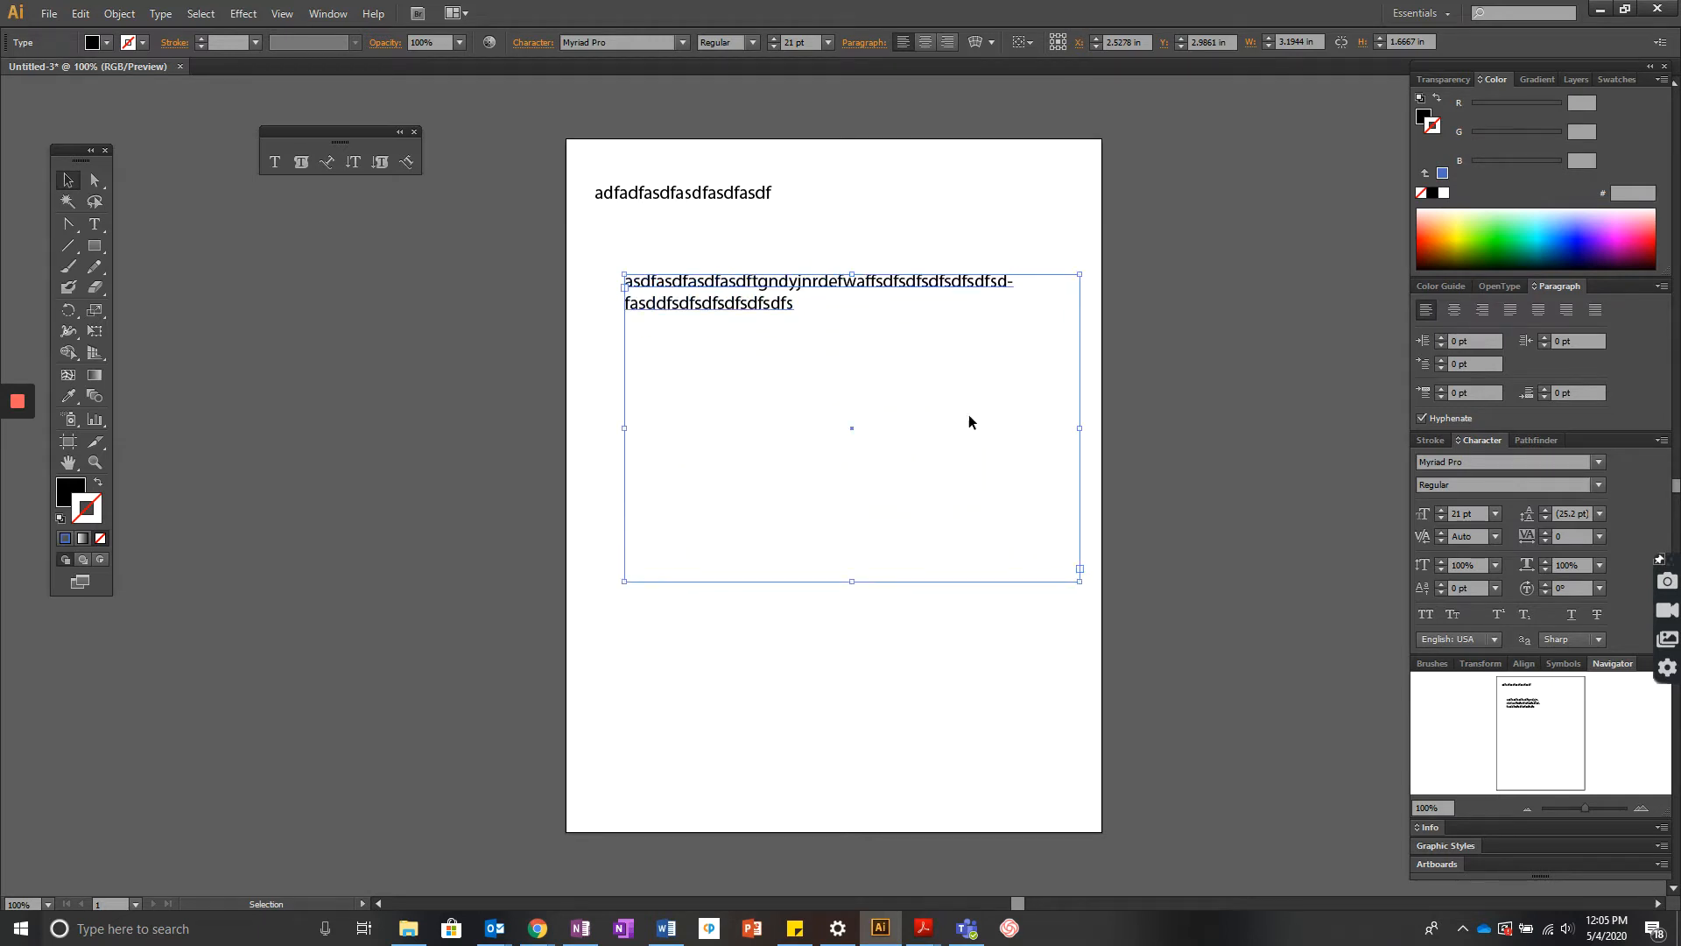
- Scale the point text up by its corner handle, then delete it
left_click(749, 202)
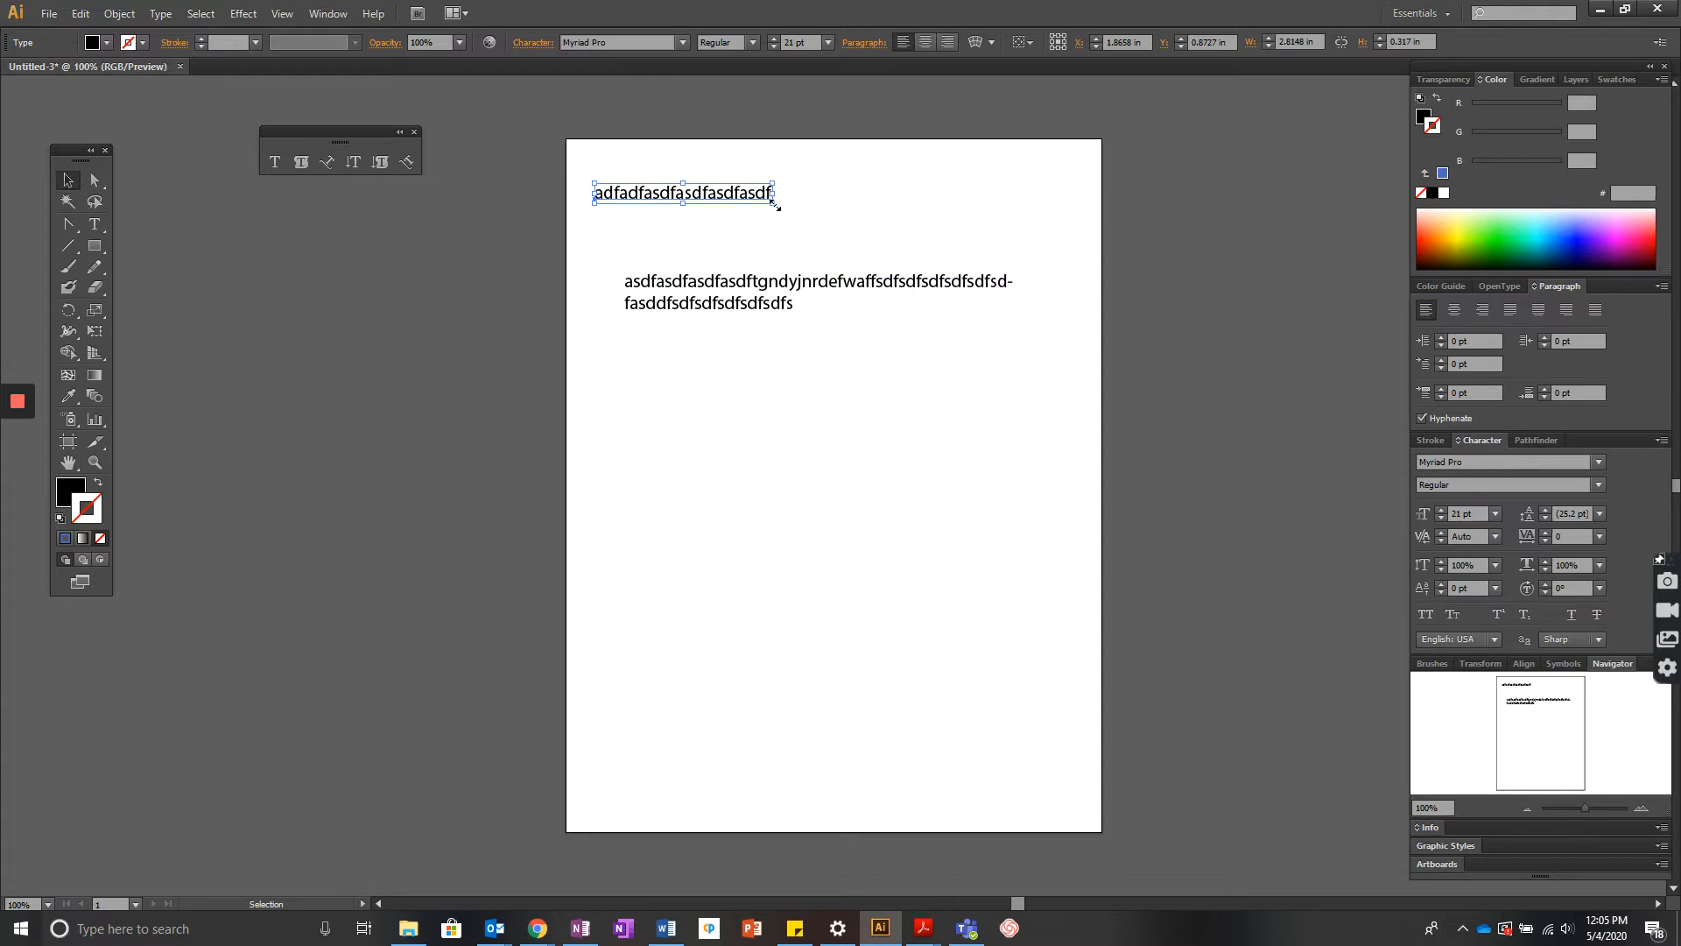
left_click_drag(775, 205, 896, 316)
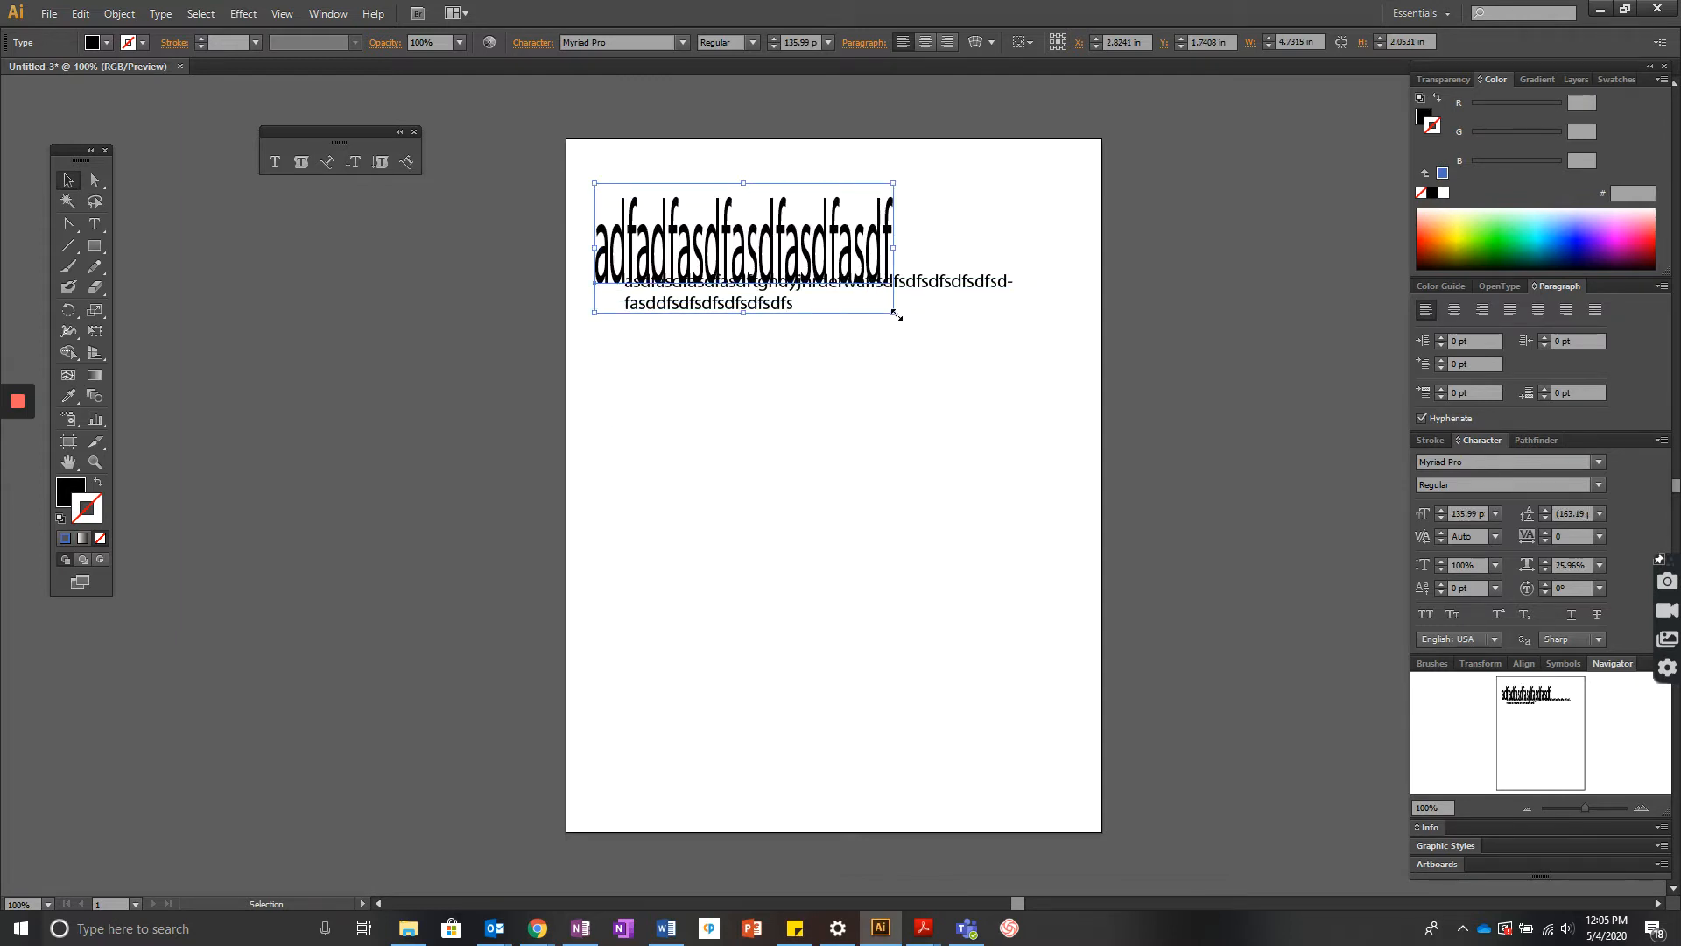
key("Delete")
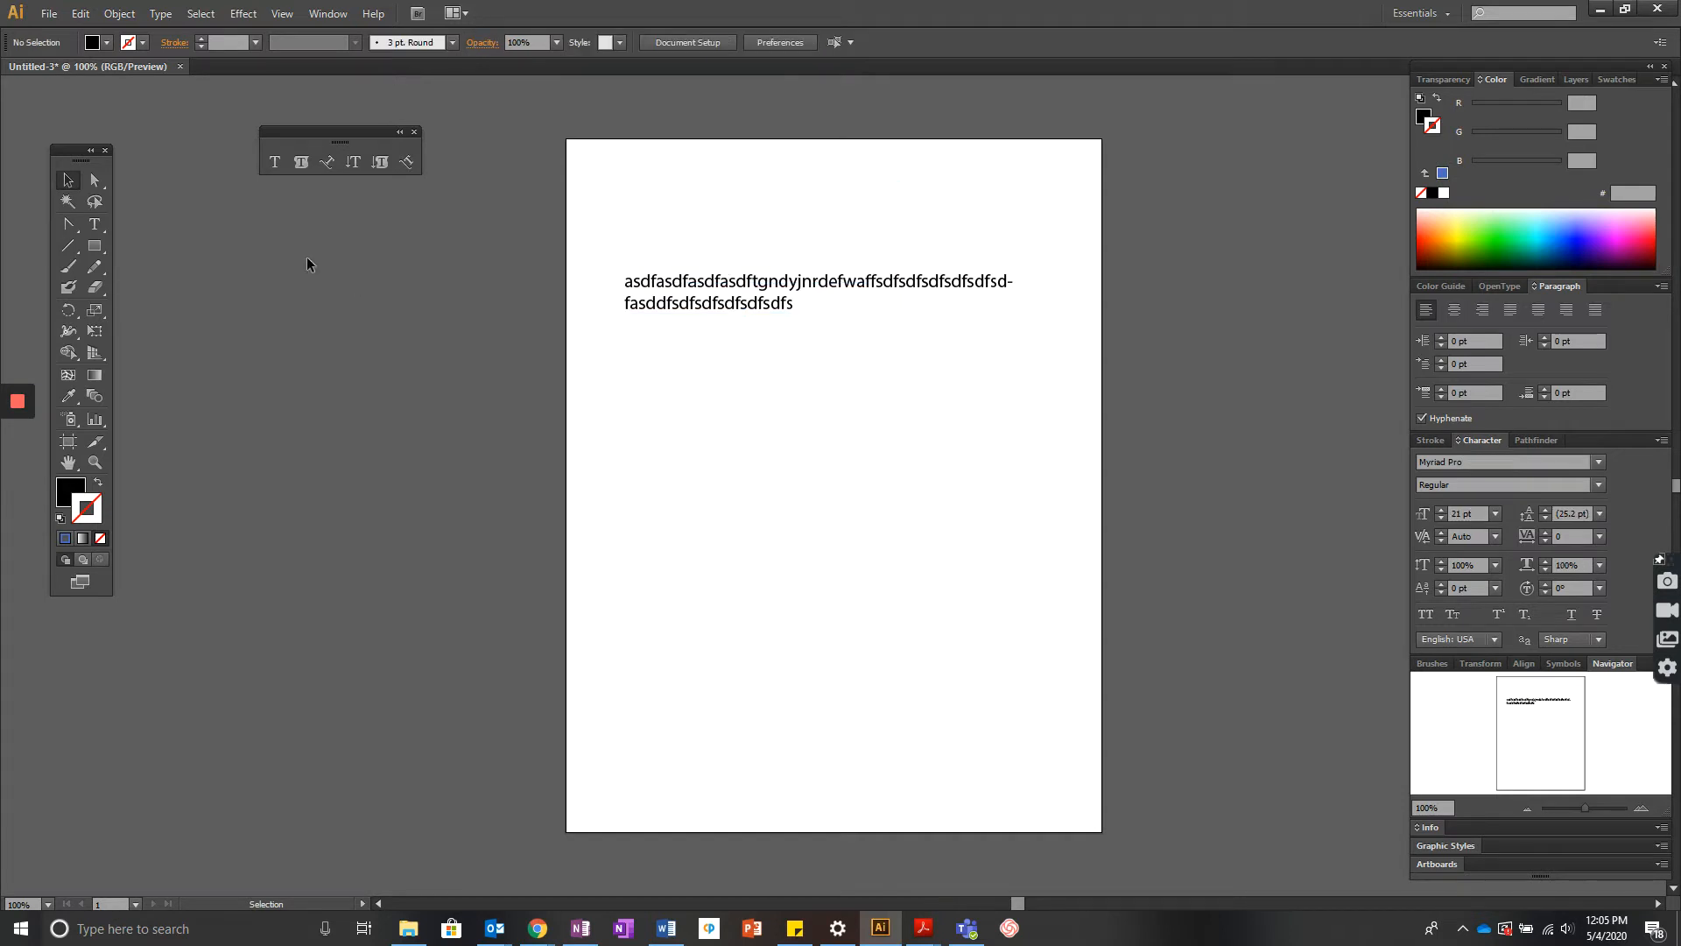
- Select the area text box and delete it
left_click(716, 317)
key("Delete")
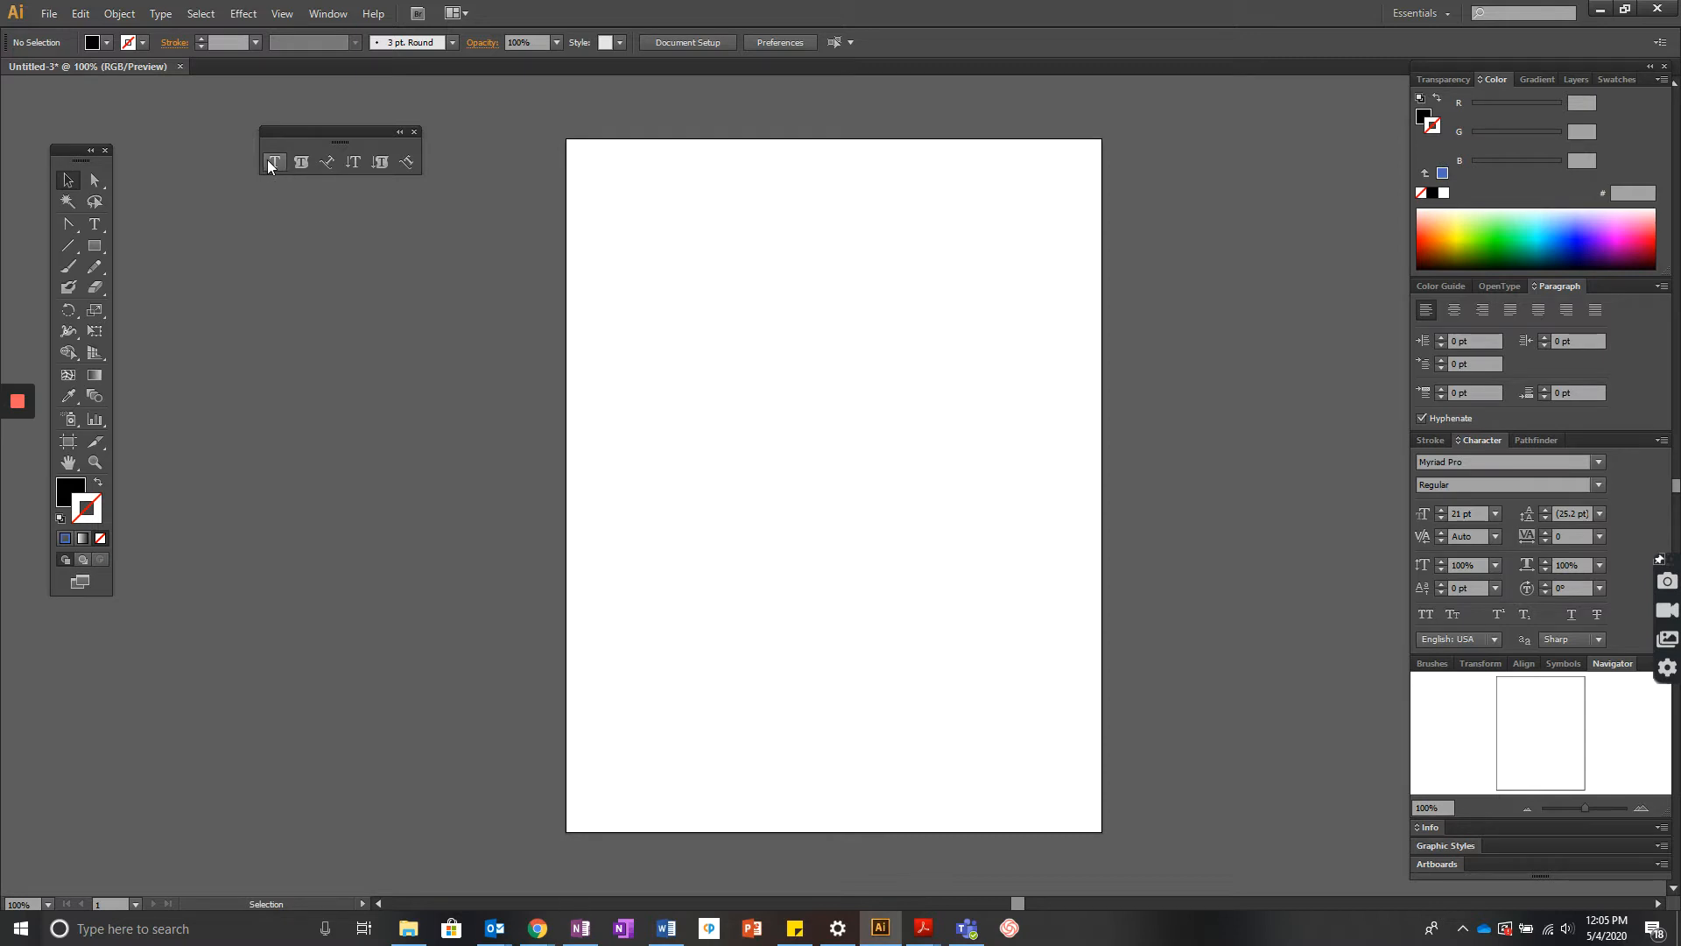
- Draw an area text box about 5.47 in by 1.63 in near the page top and type This is a text box
left_click(269, 163)
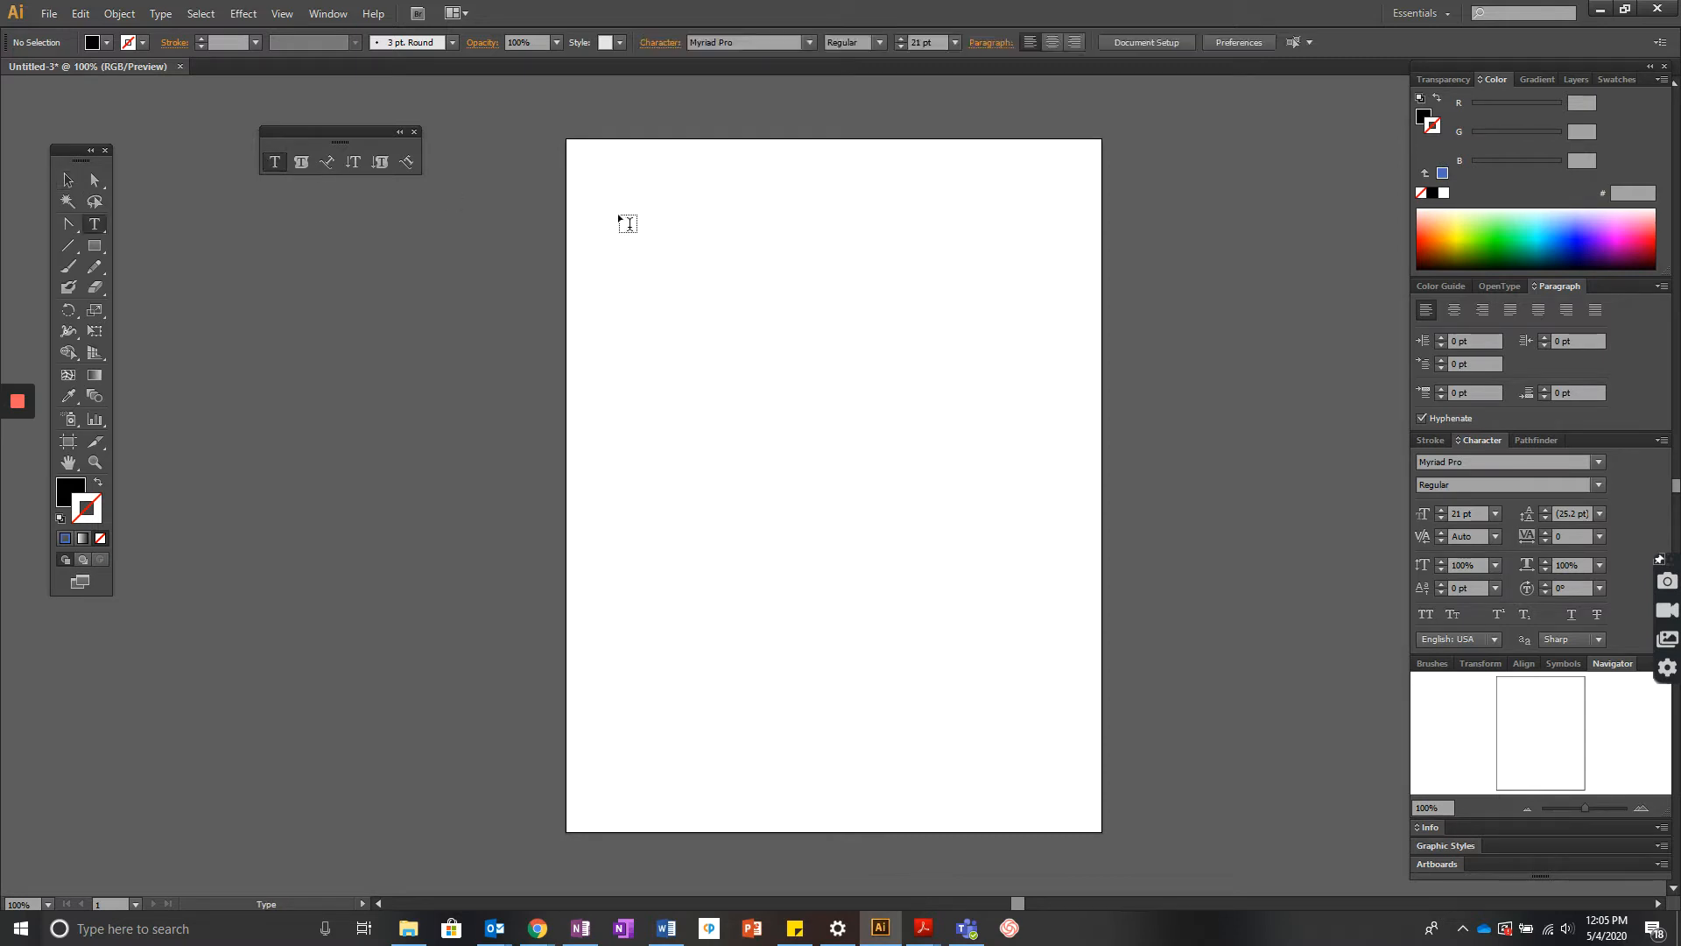
left_click_drag(612, 172, 961, 272)
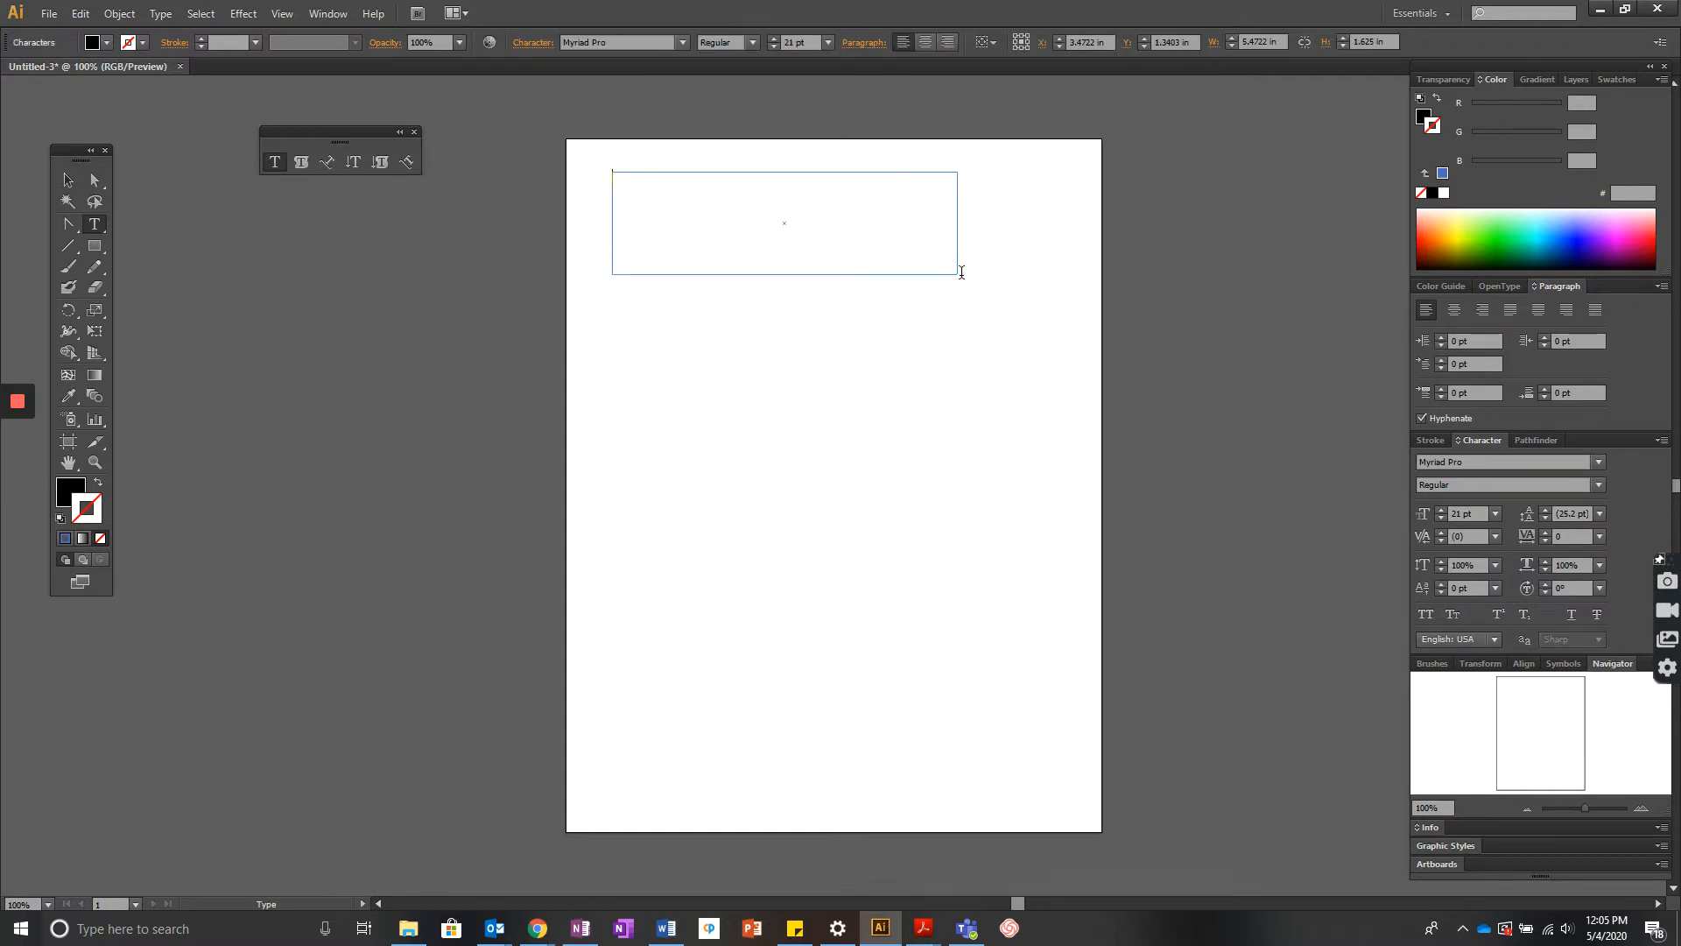
type("This is a text box.")
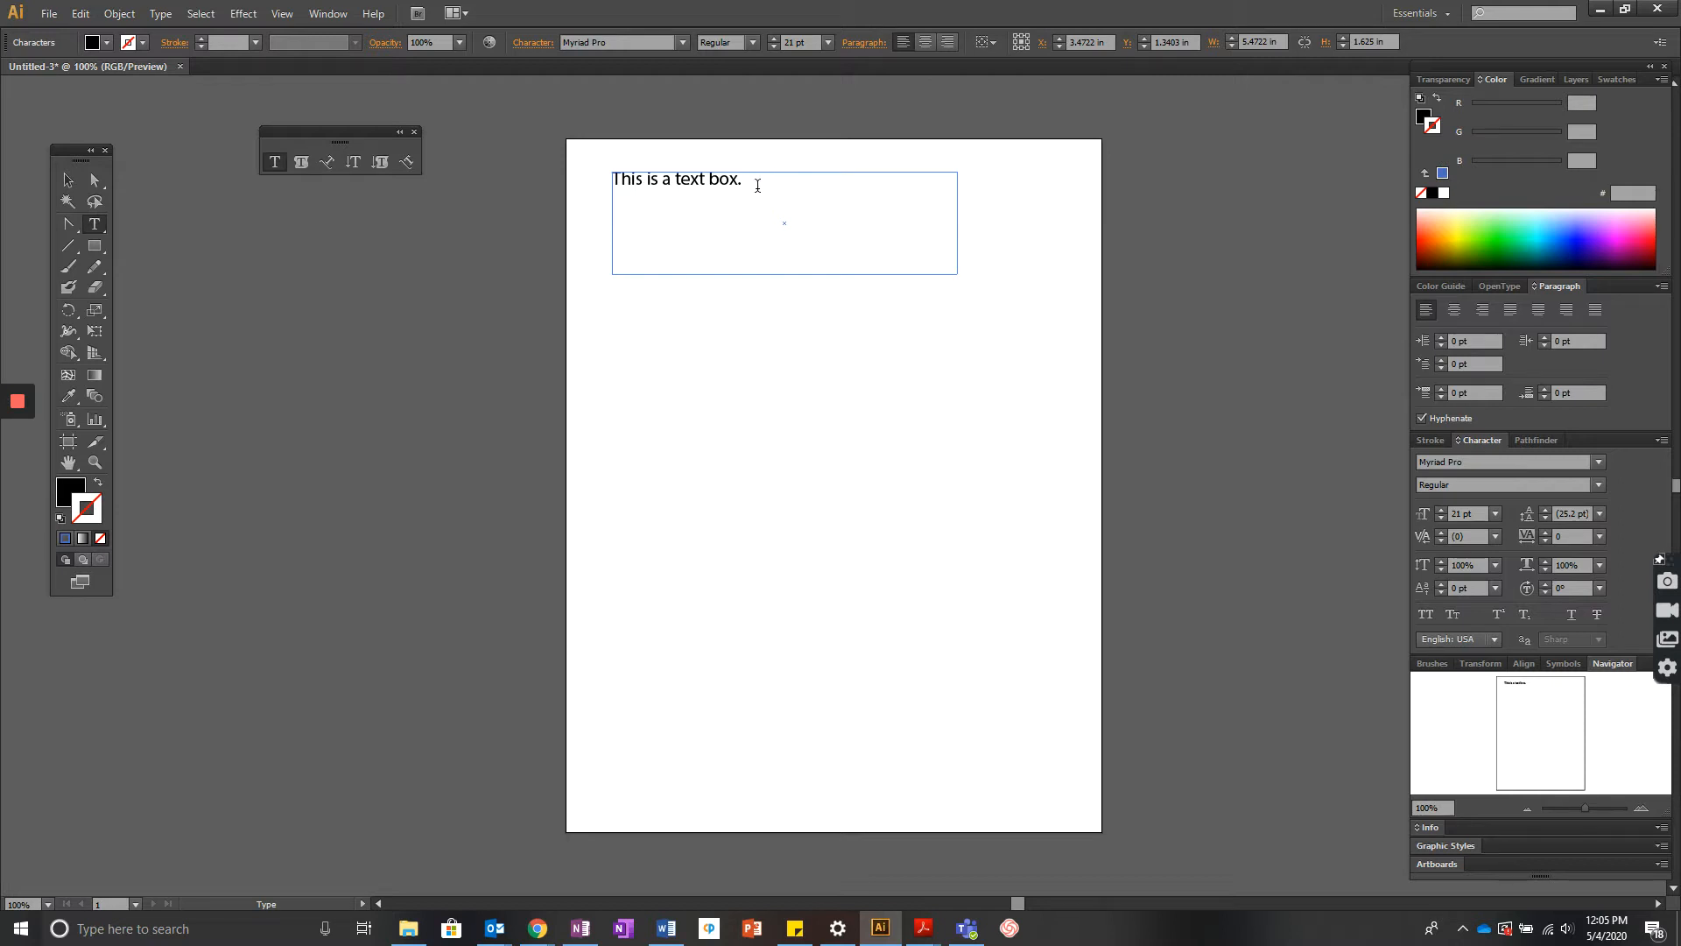
- Select the sentence and change its font to Mongolian Baiti
left_click_drag(758, 185, 592, 196)
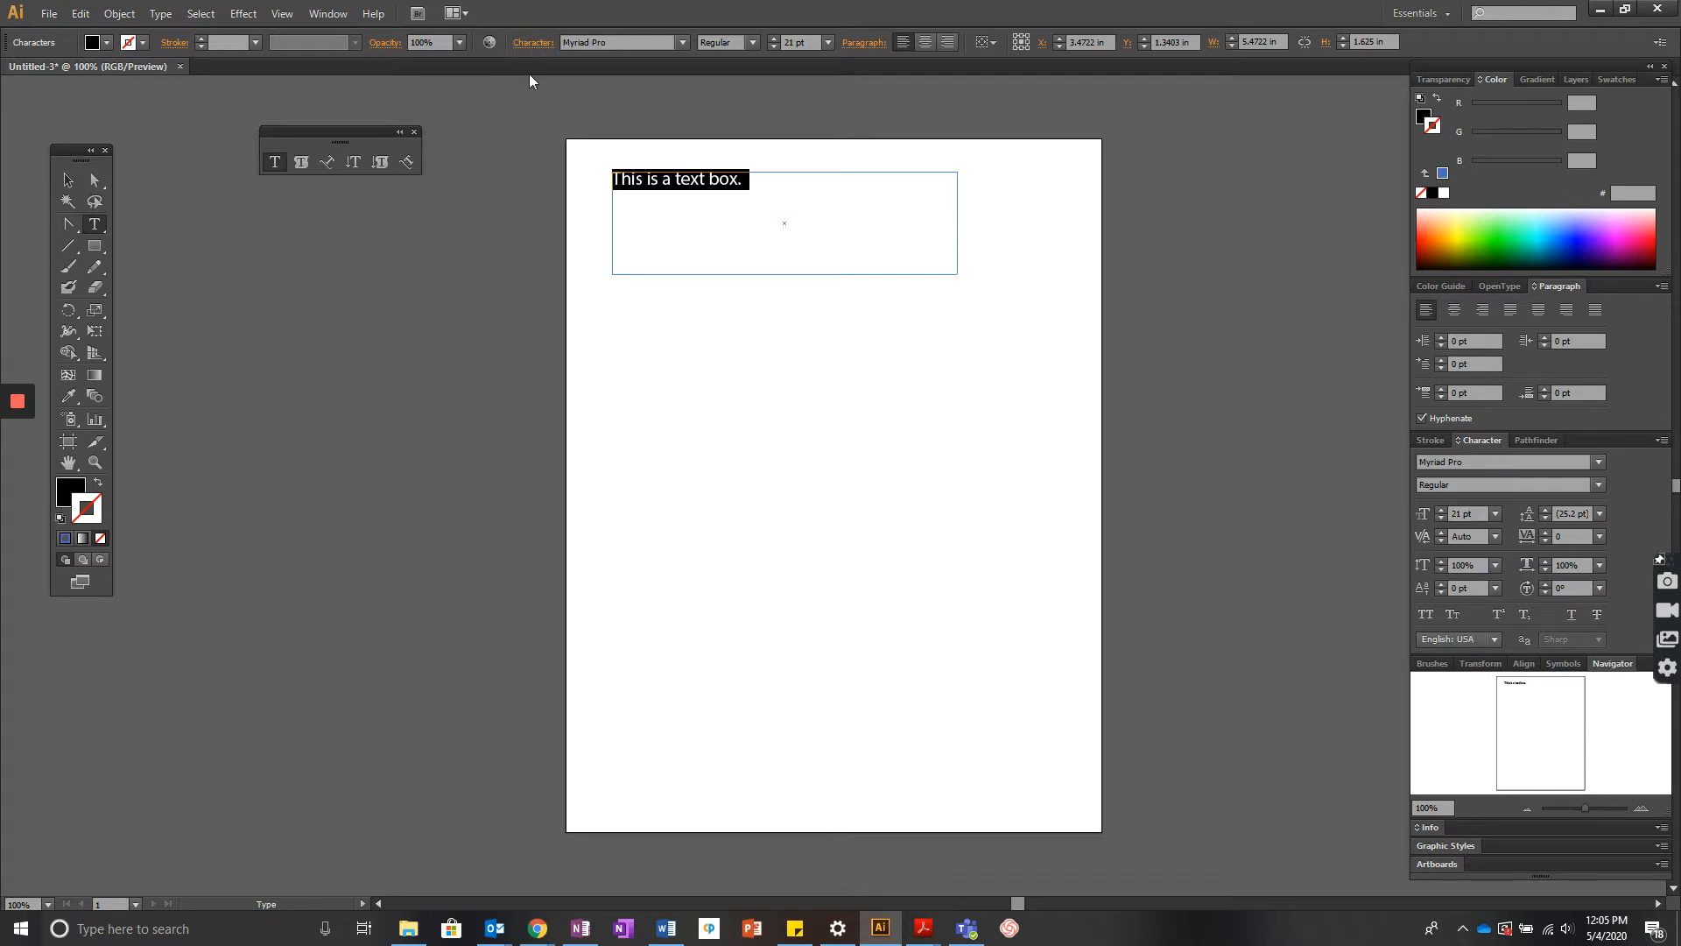
left_click(578, 41)
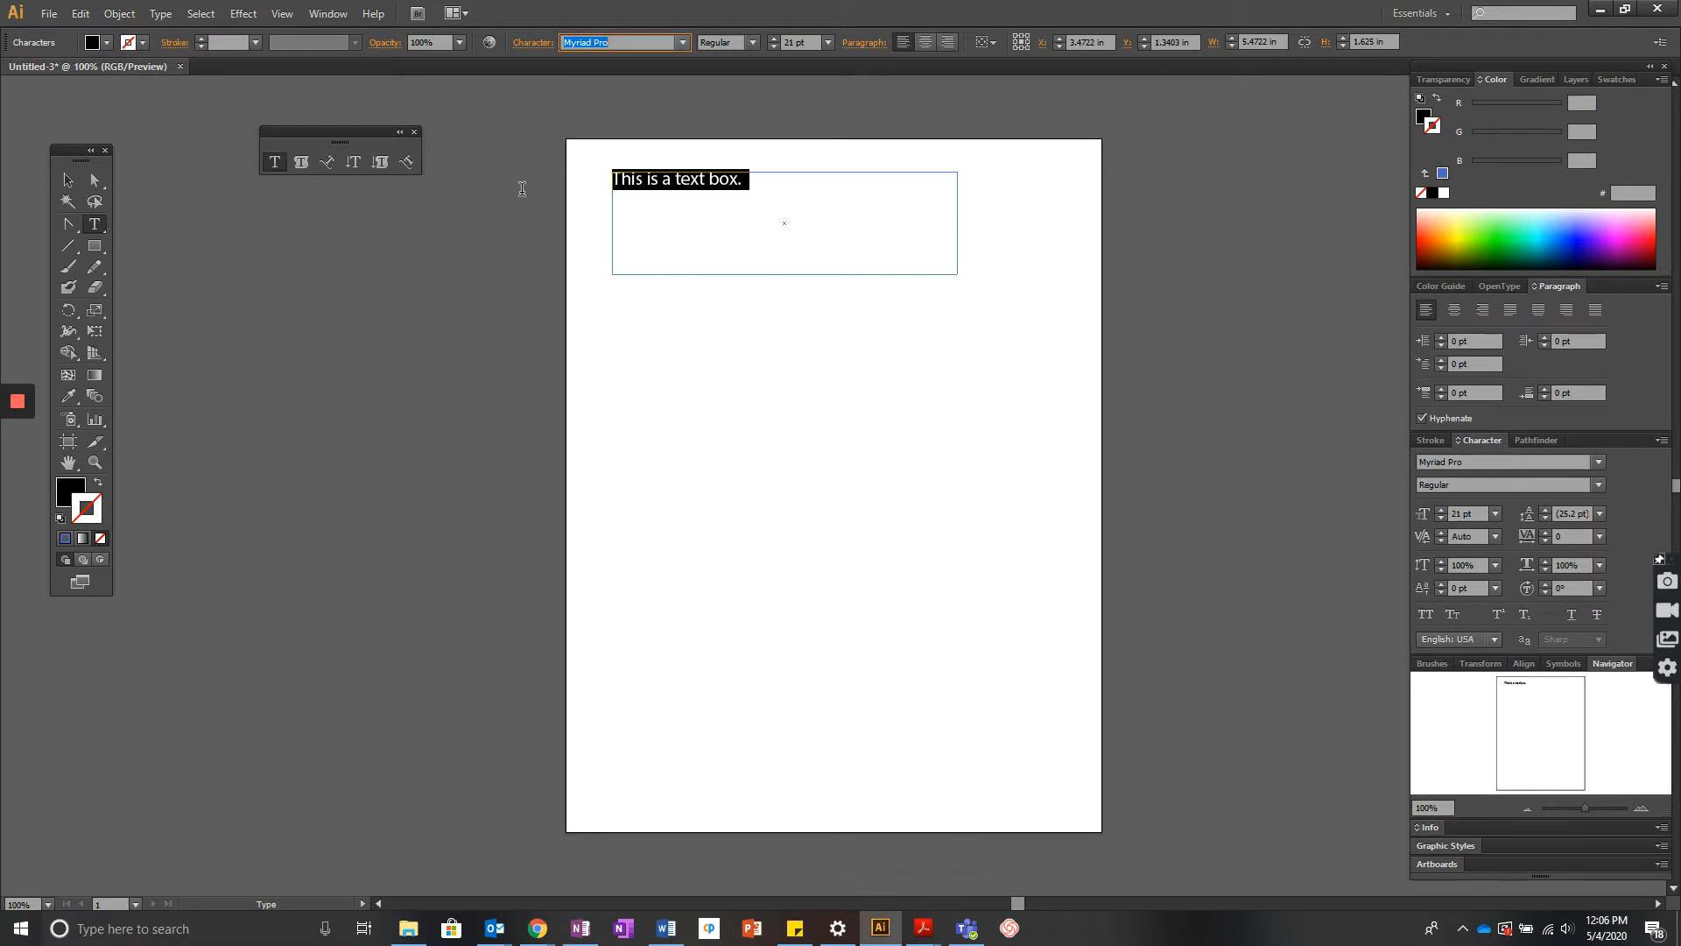
key("Up")
key("Up")
key("Up")
key("Up")
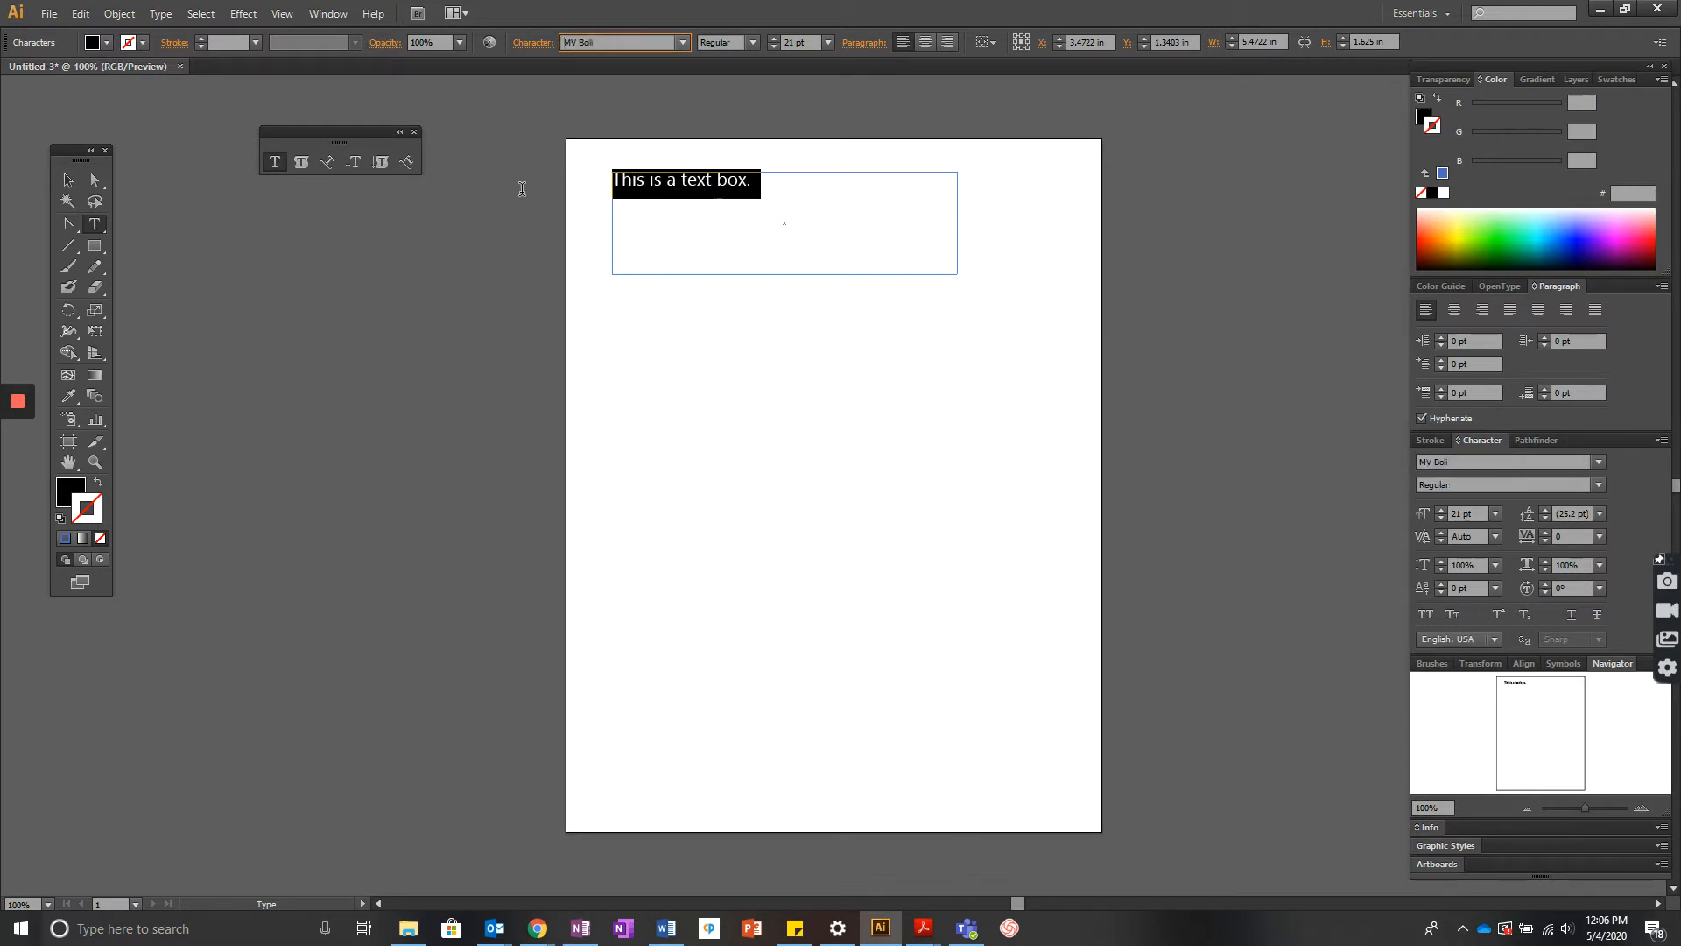
key("Up")
key("Up")
key("Up")
key("Up")
key("Up")
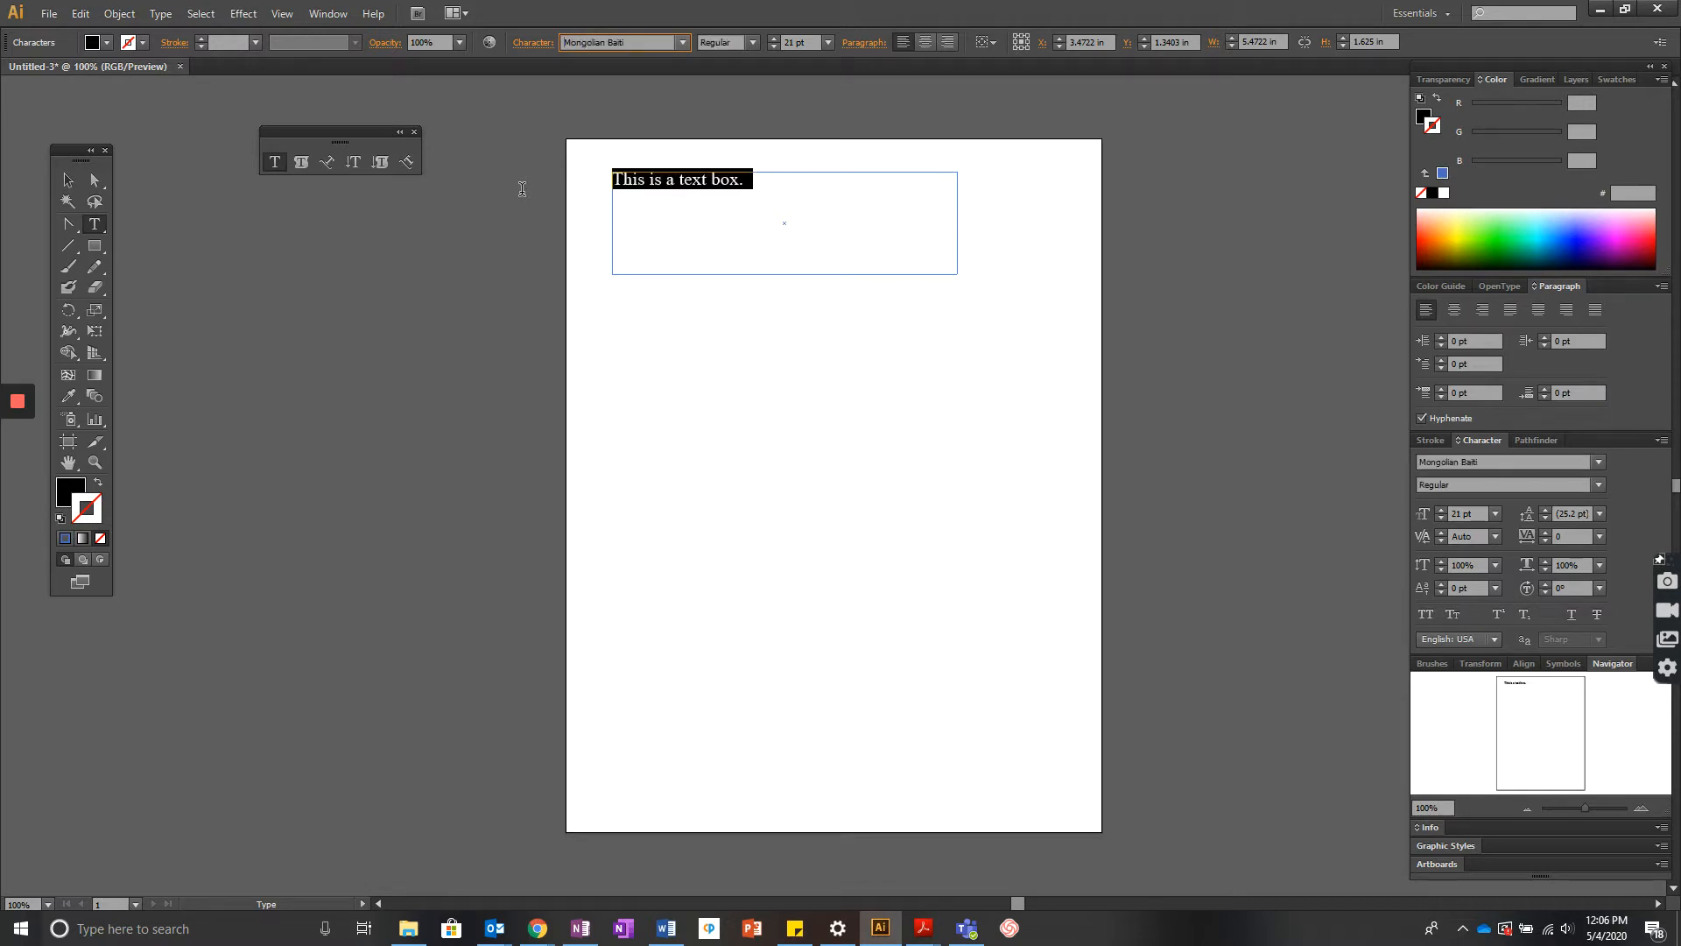
- Step through the font list on the selected sentence, trying Lucida Handwriting Italic and Lucida Console
key("Up")
key("Up")
key("Up")
key("Up")
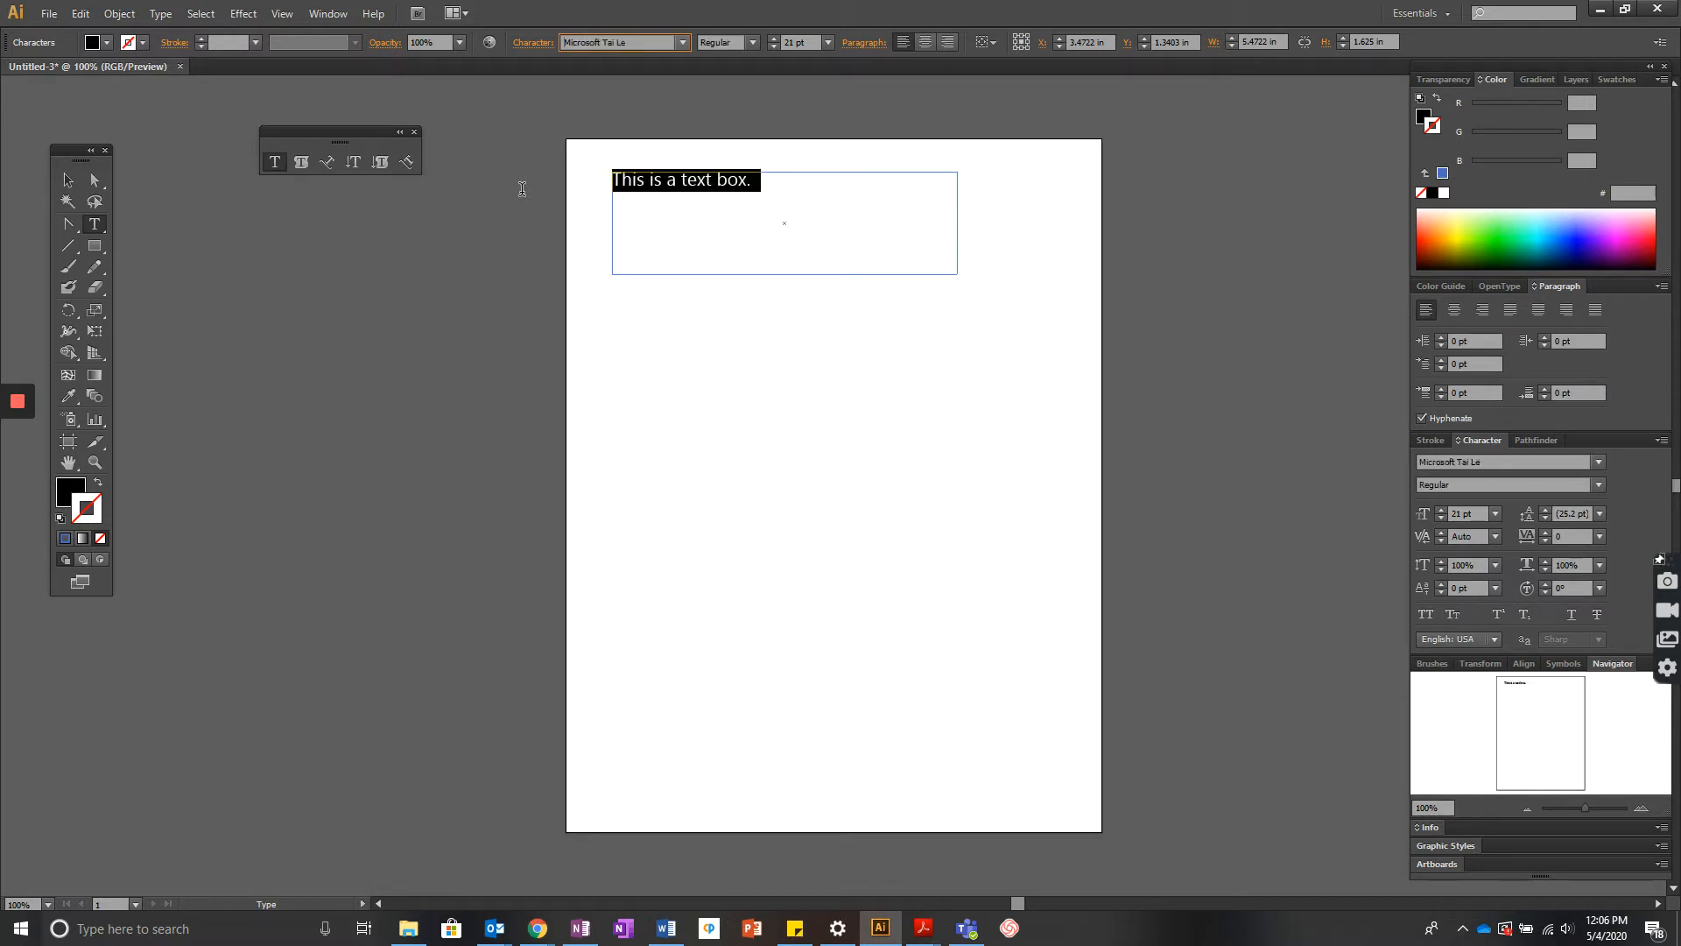
key("Up")
key("Up")
key("Up")
key("Up")
key("Up")
key("Up")
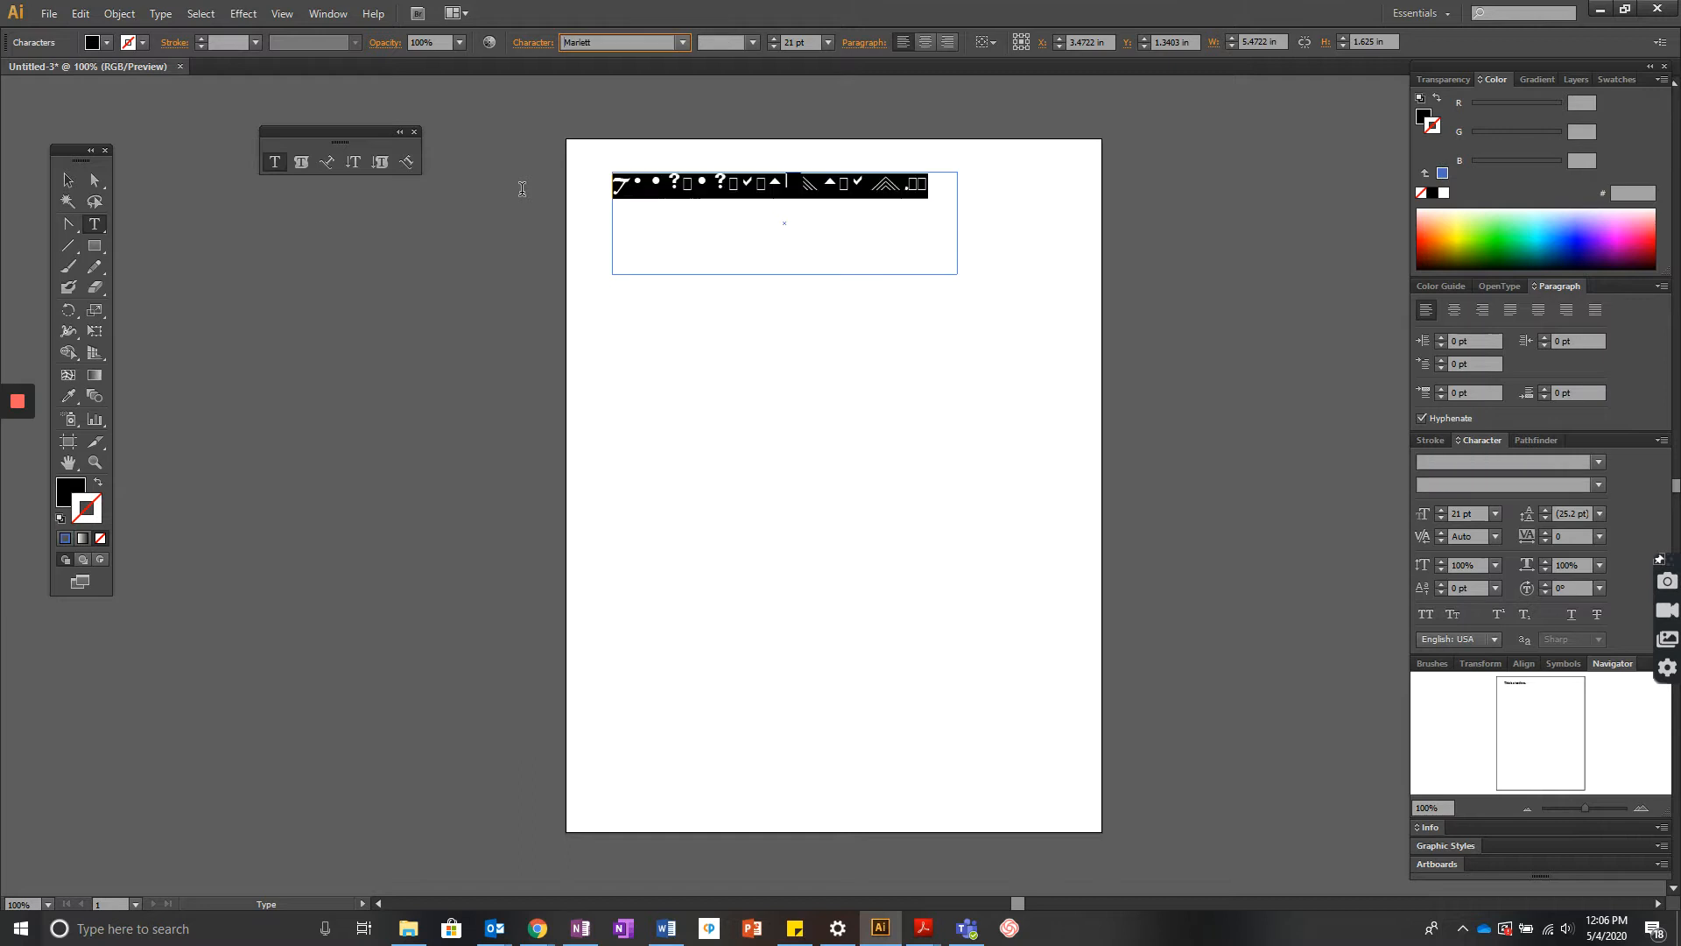
key("Up")
key("Up")
key("Up")
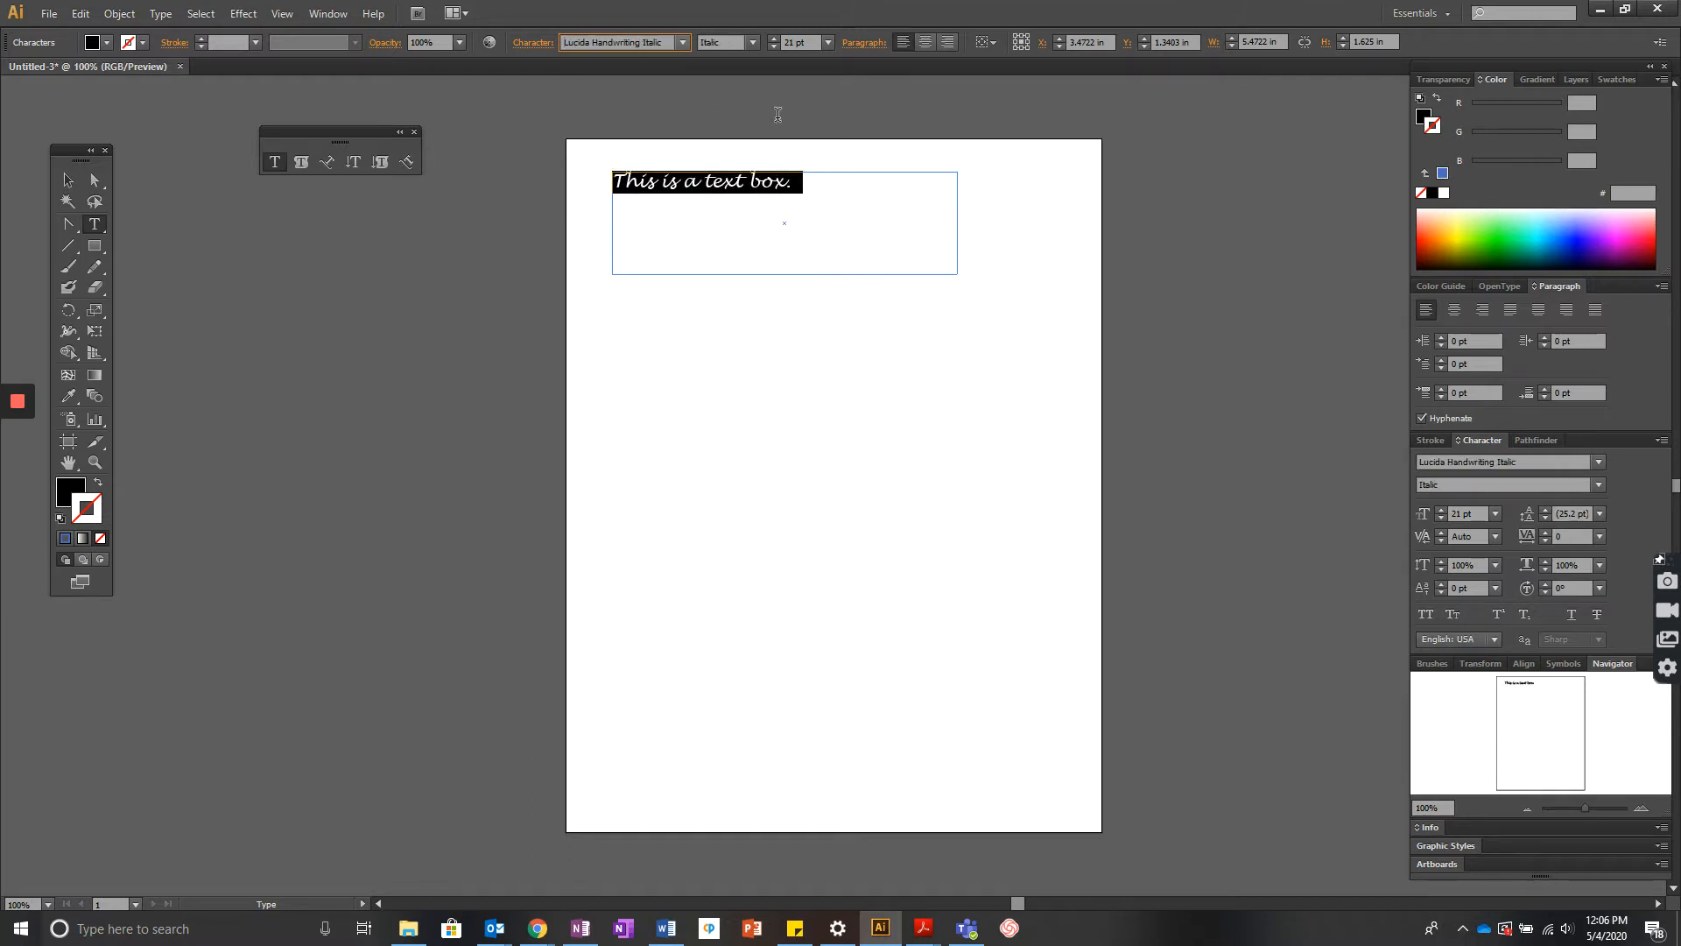
left_click(753, 40)
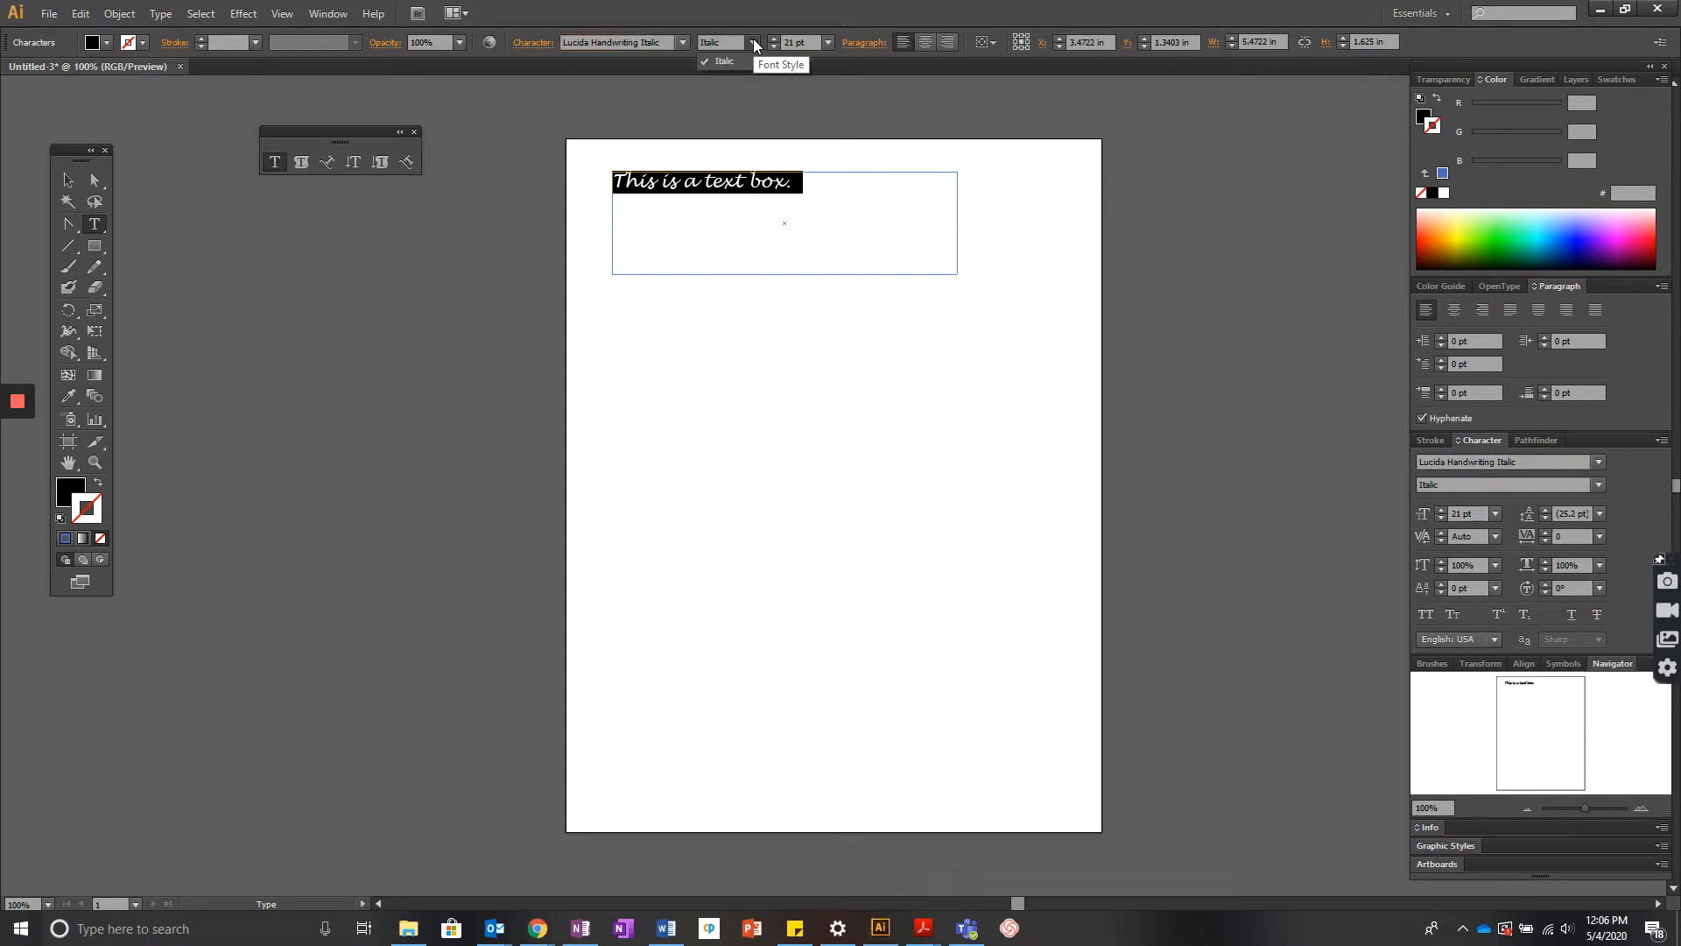
left_click(640, 46)
key("Up")
key("Up")
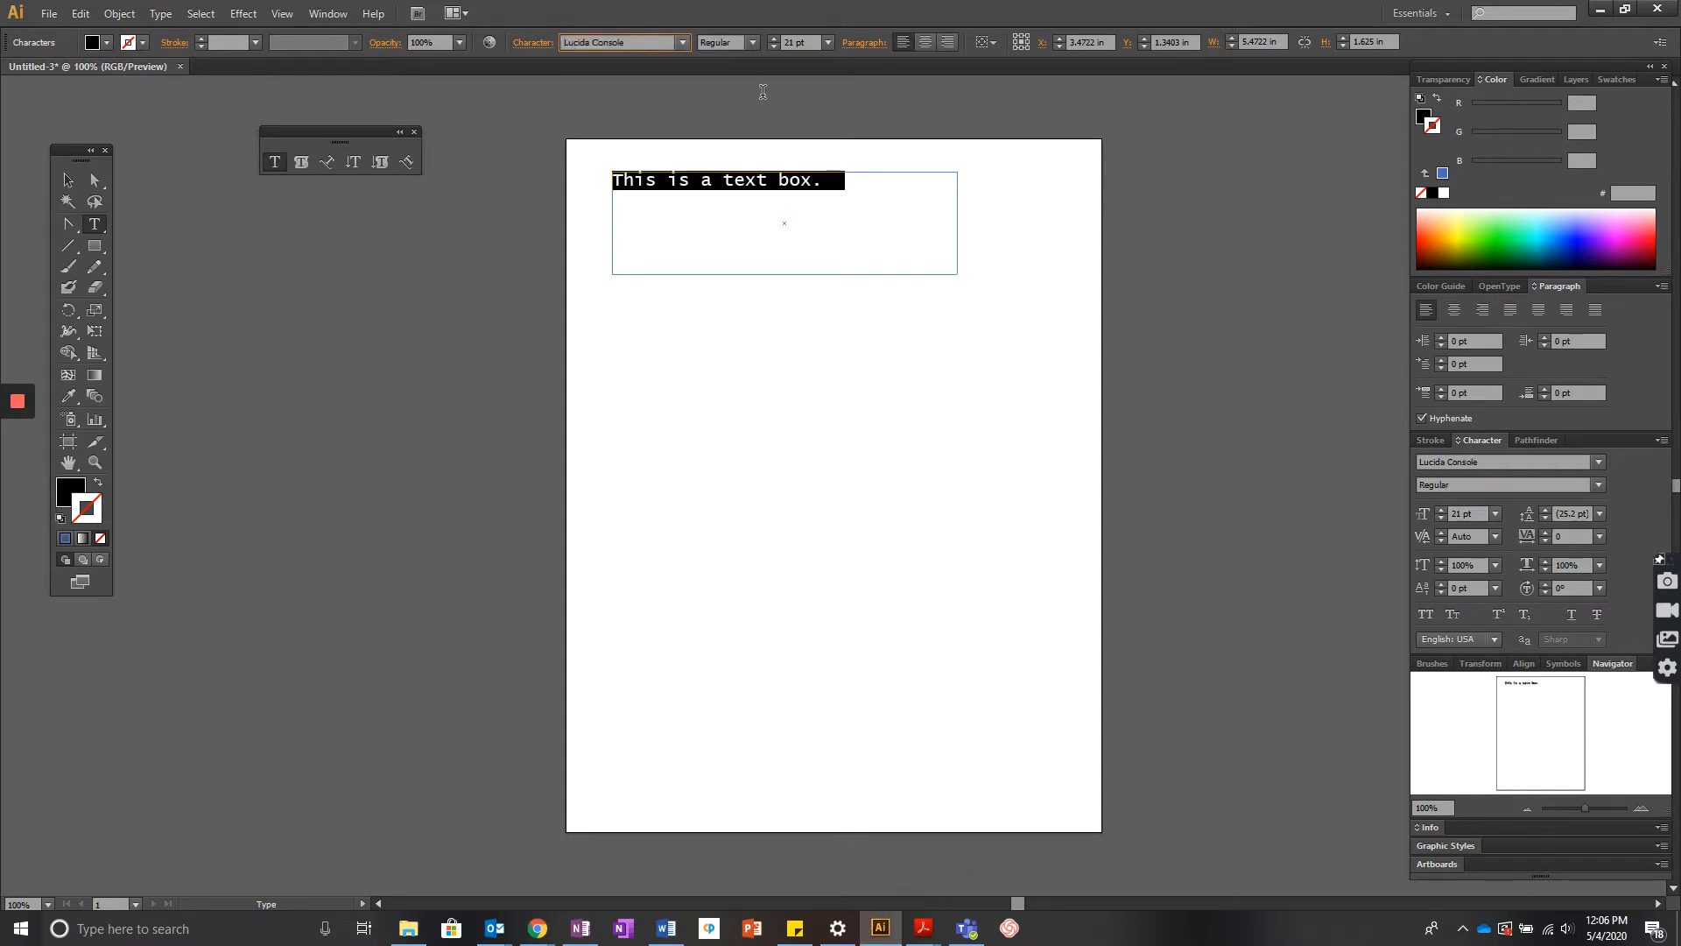
- Change the sentence's font to Lithos Pro with the Black style
left_click(752, 40)
left_click(653, 43)
key("Up")
key("Up")
key("Up")
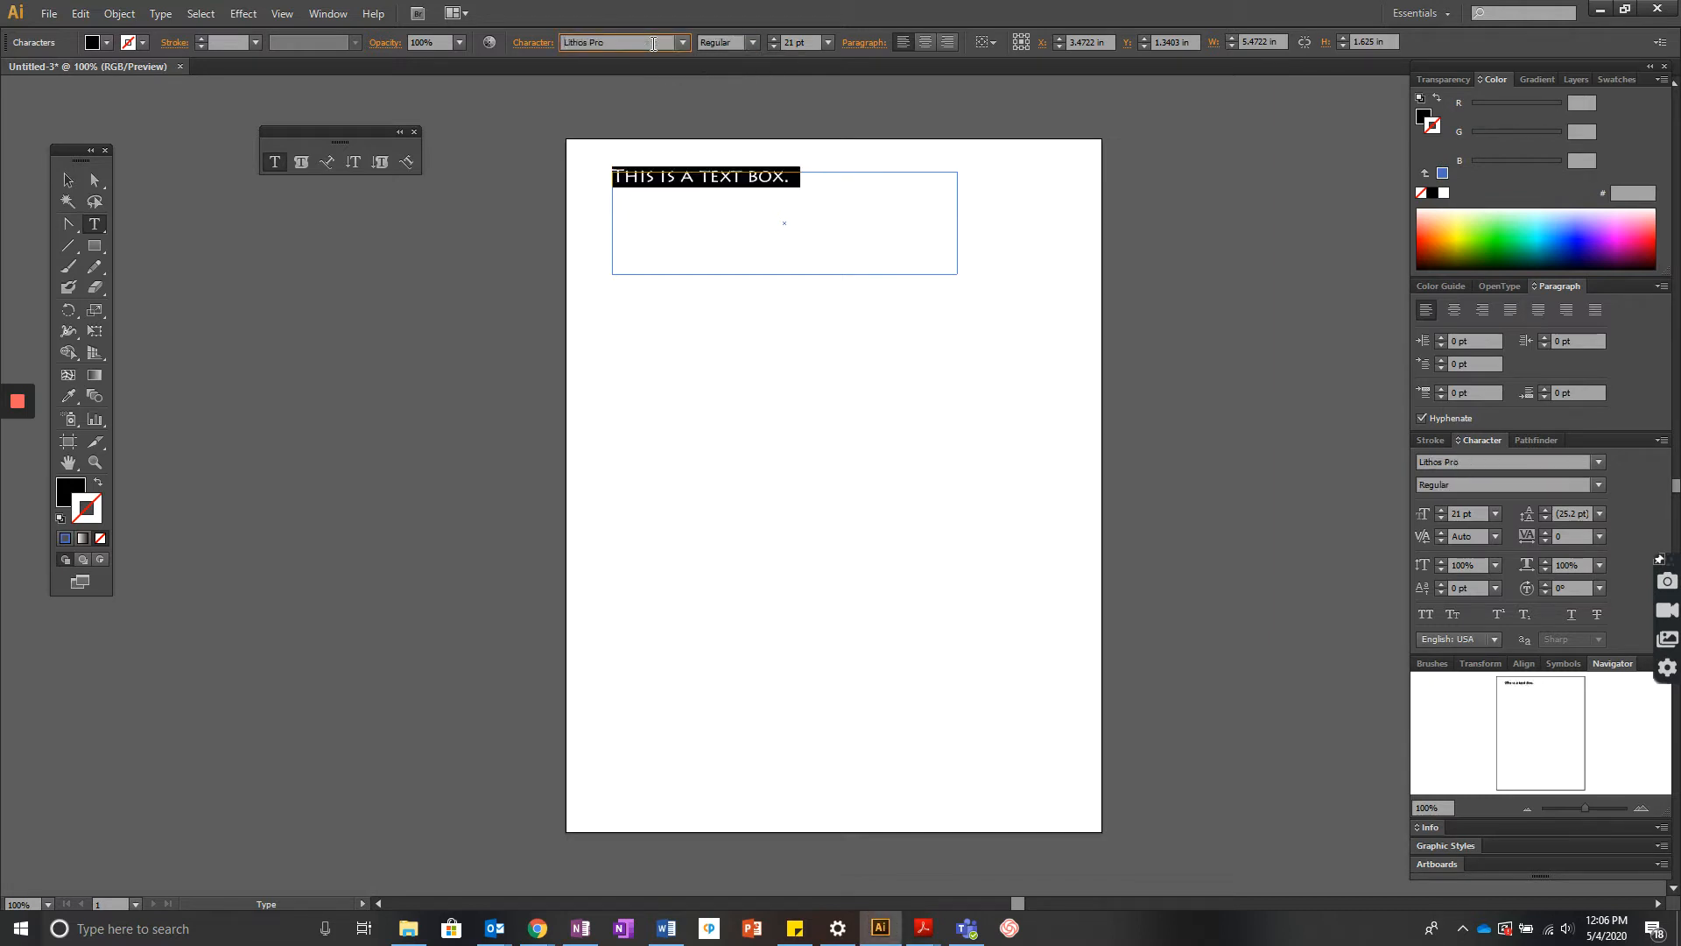
left_click(753, 42)
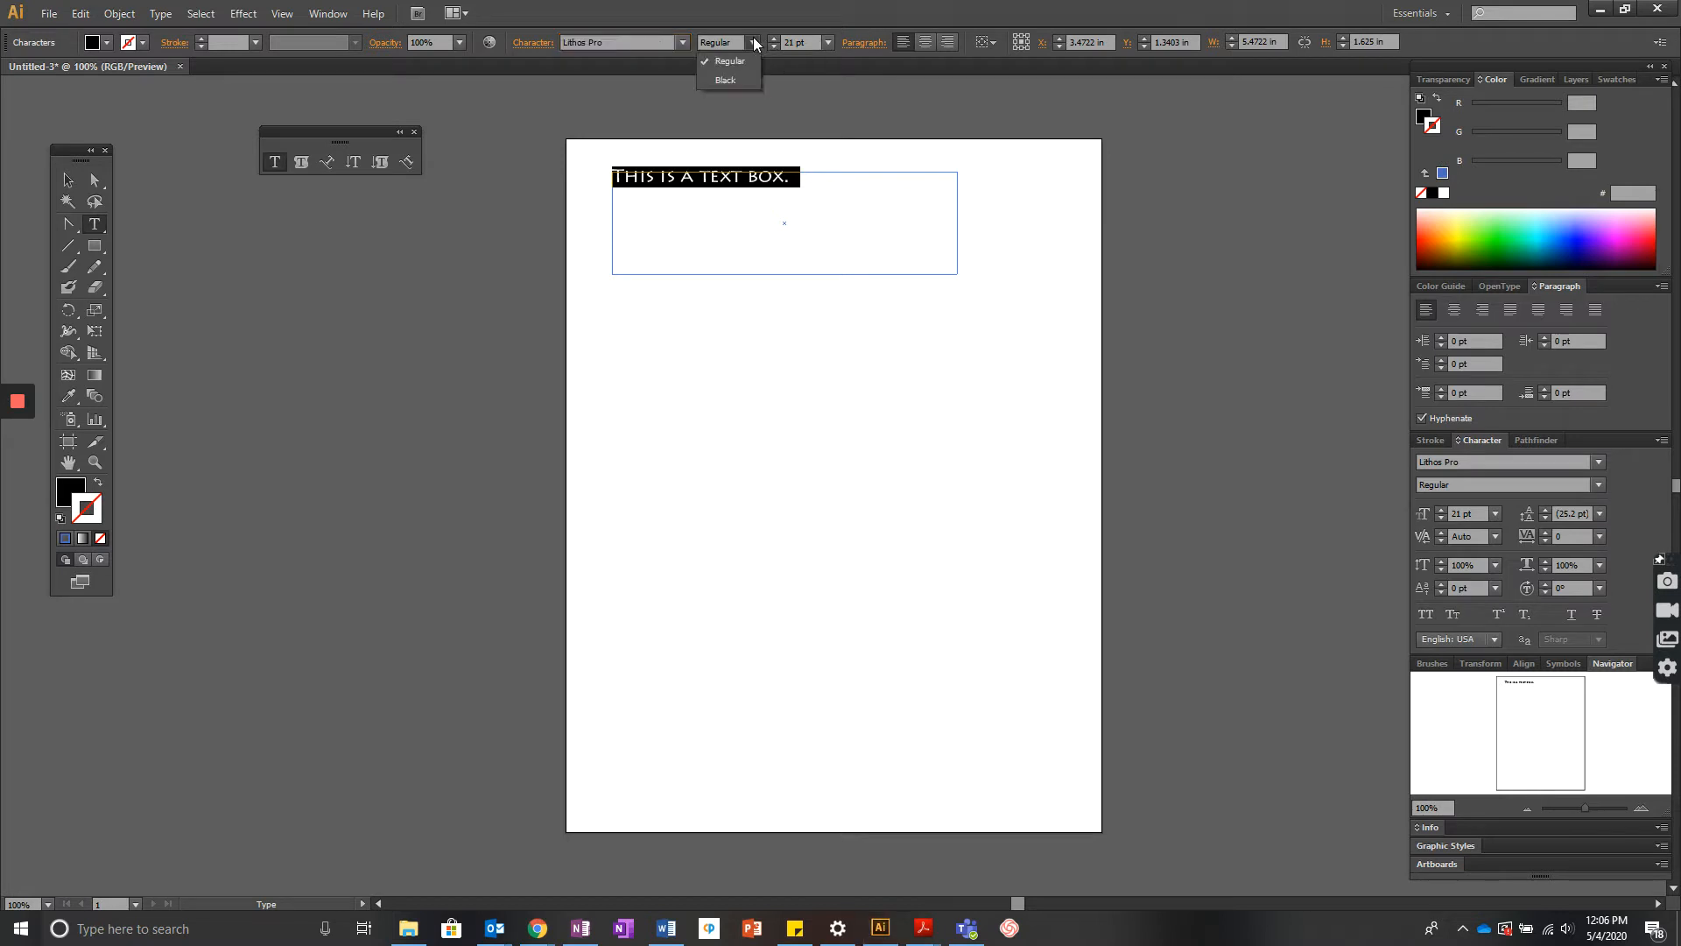
left_click(736, 85)
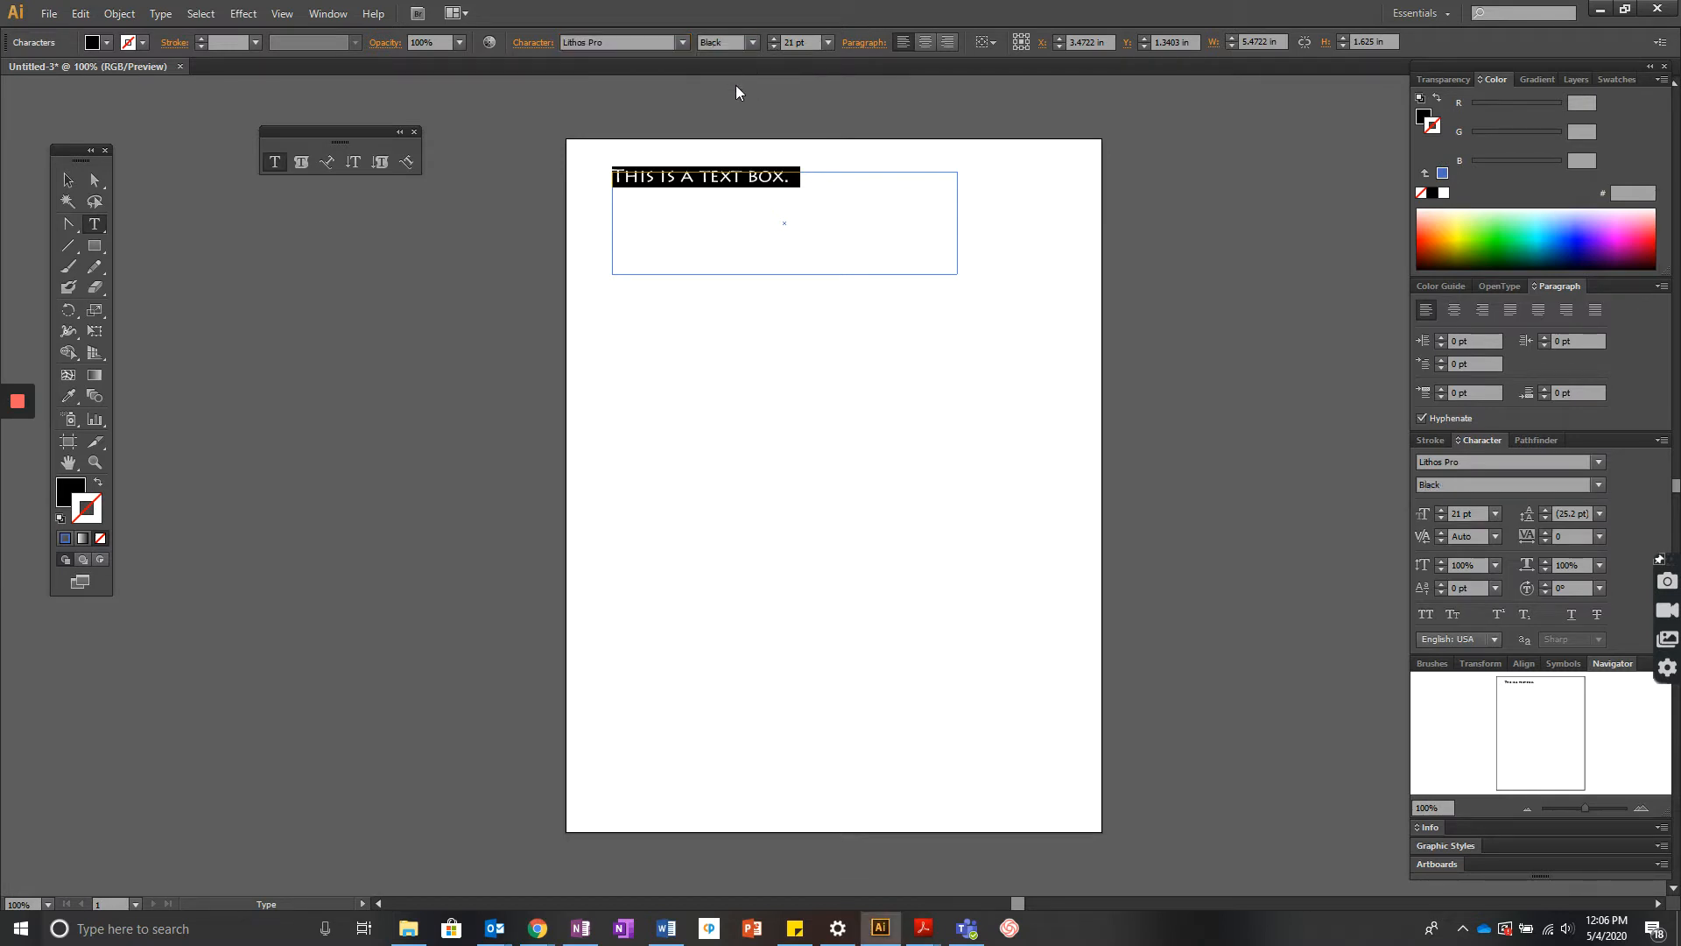
- Reselect the whole sentence and set its font size to 44 pt
left_click(932, 234)
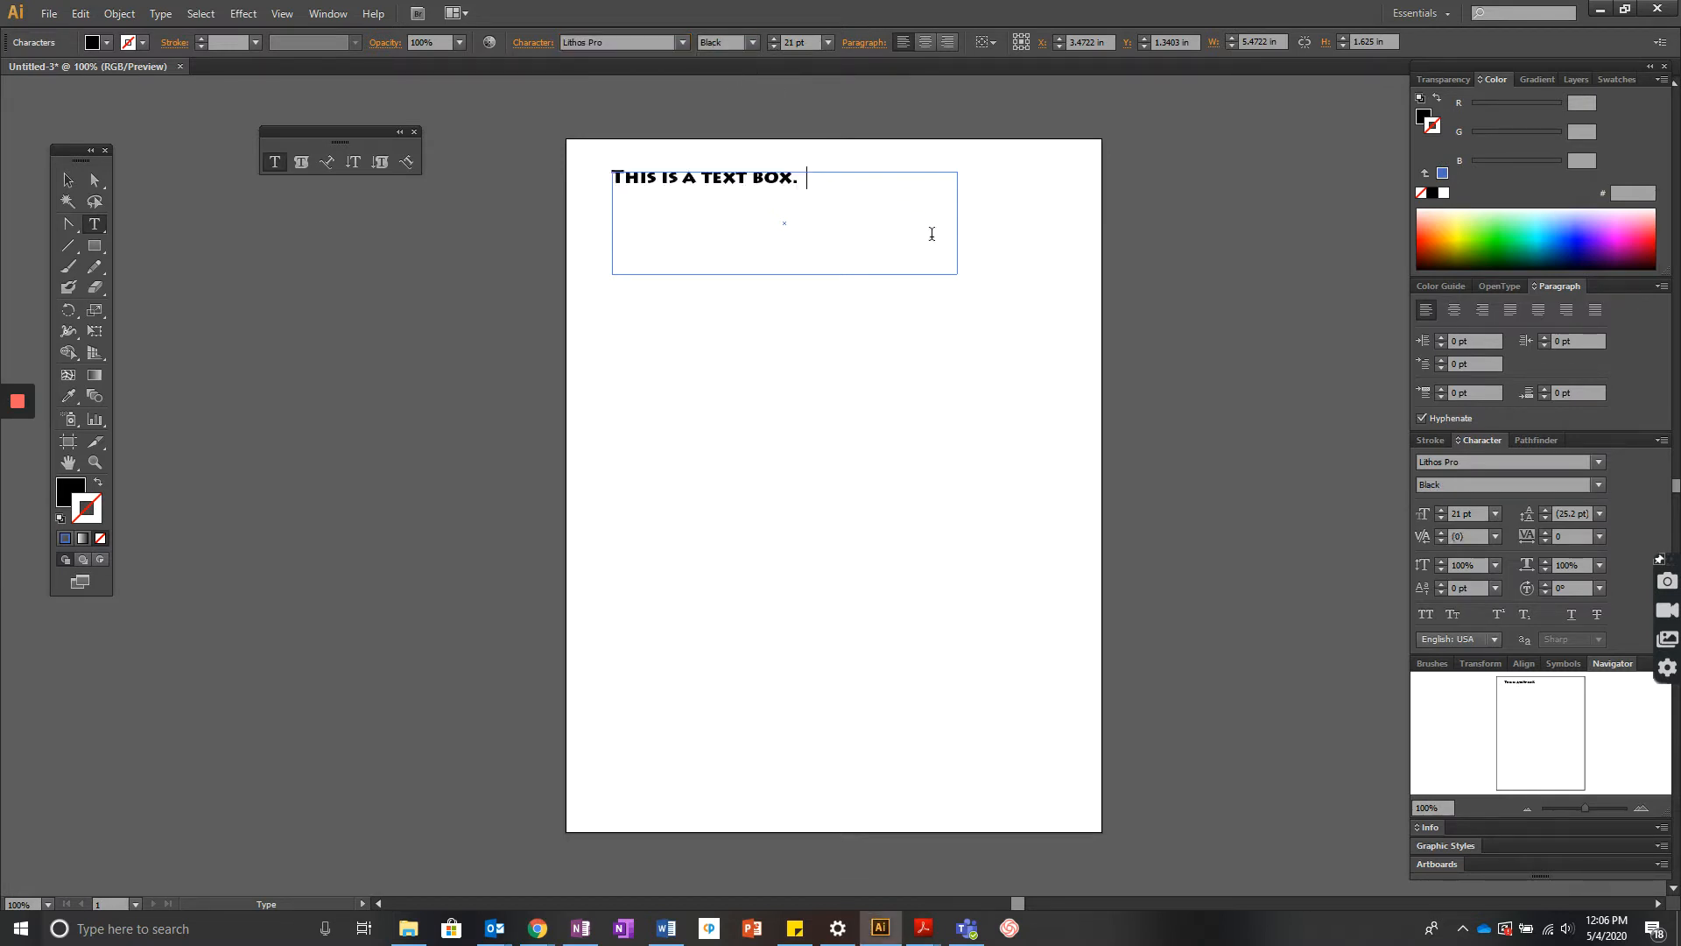
triple_click(769, 164)
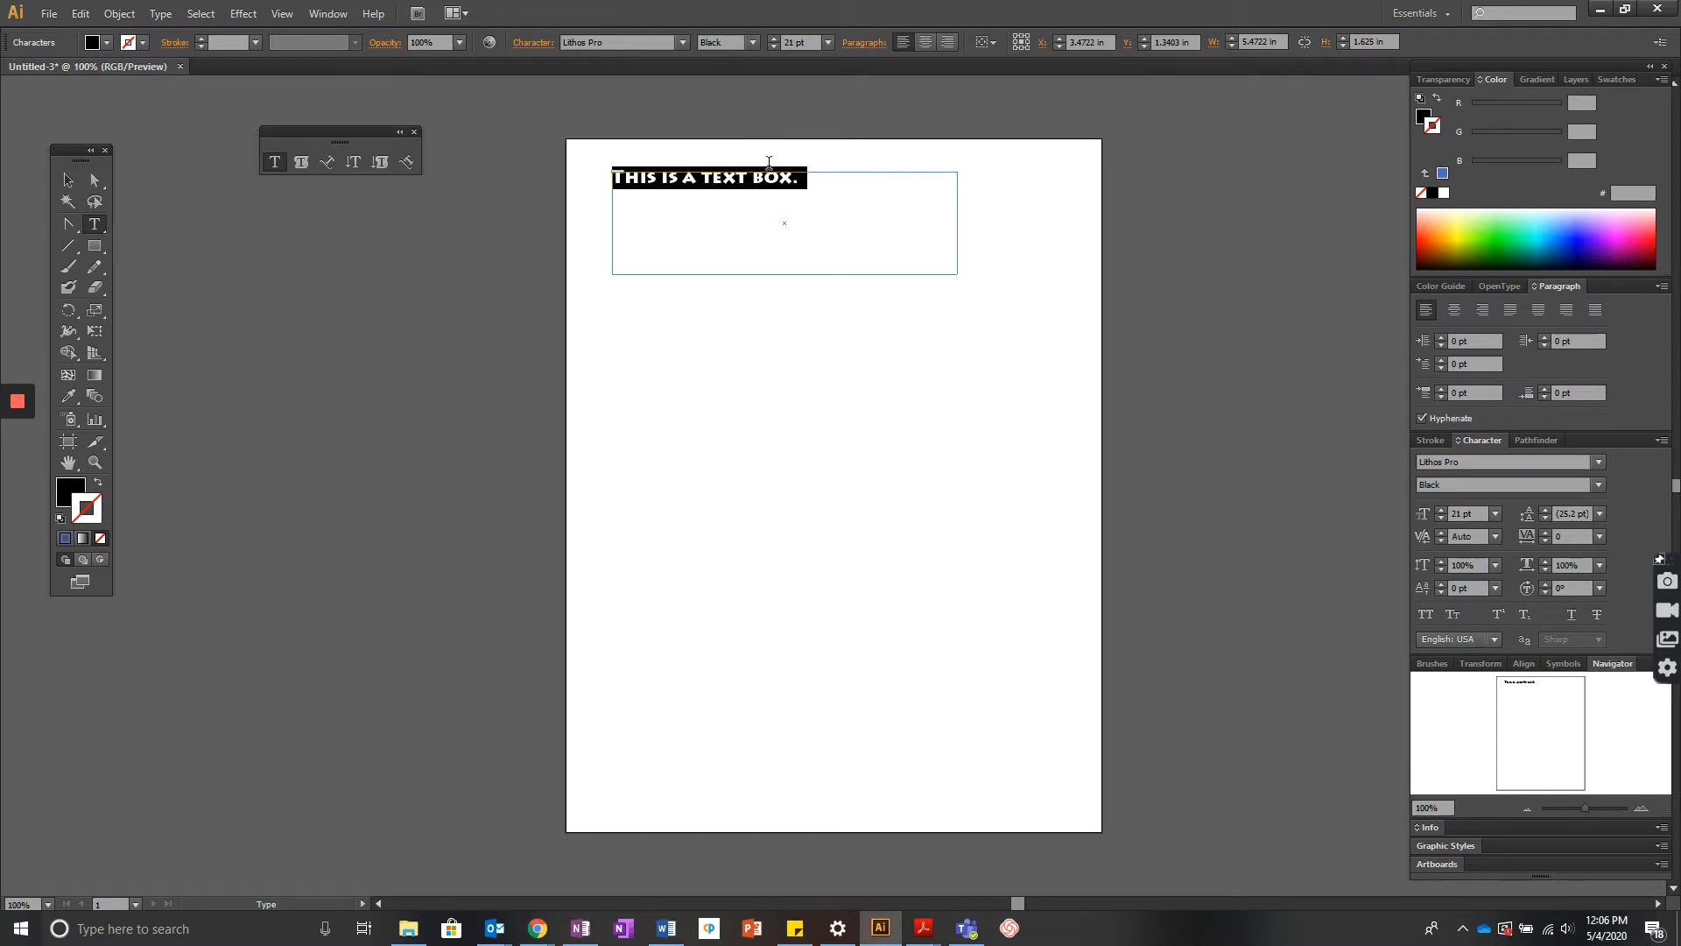
left_click(772, 38)
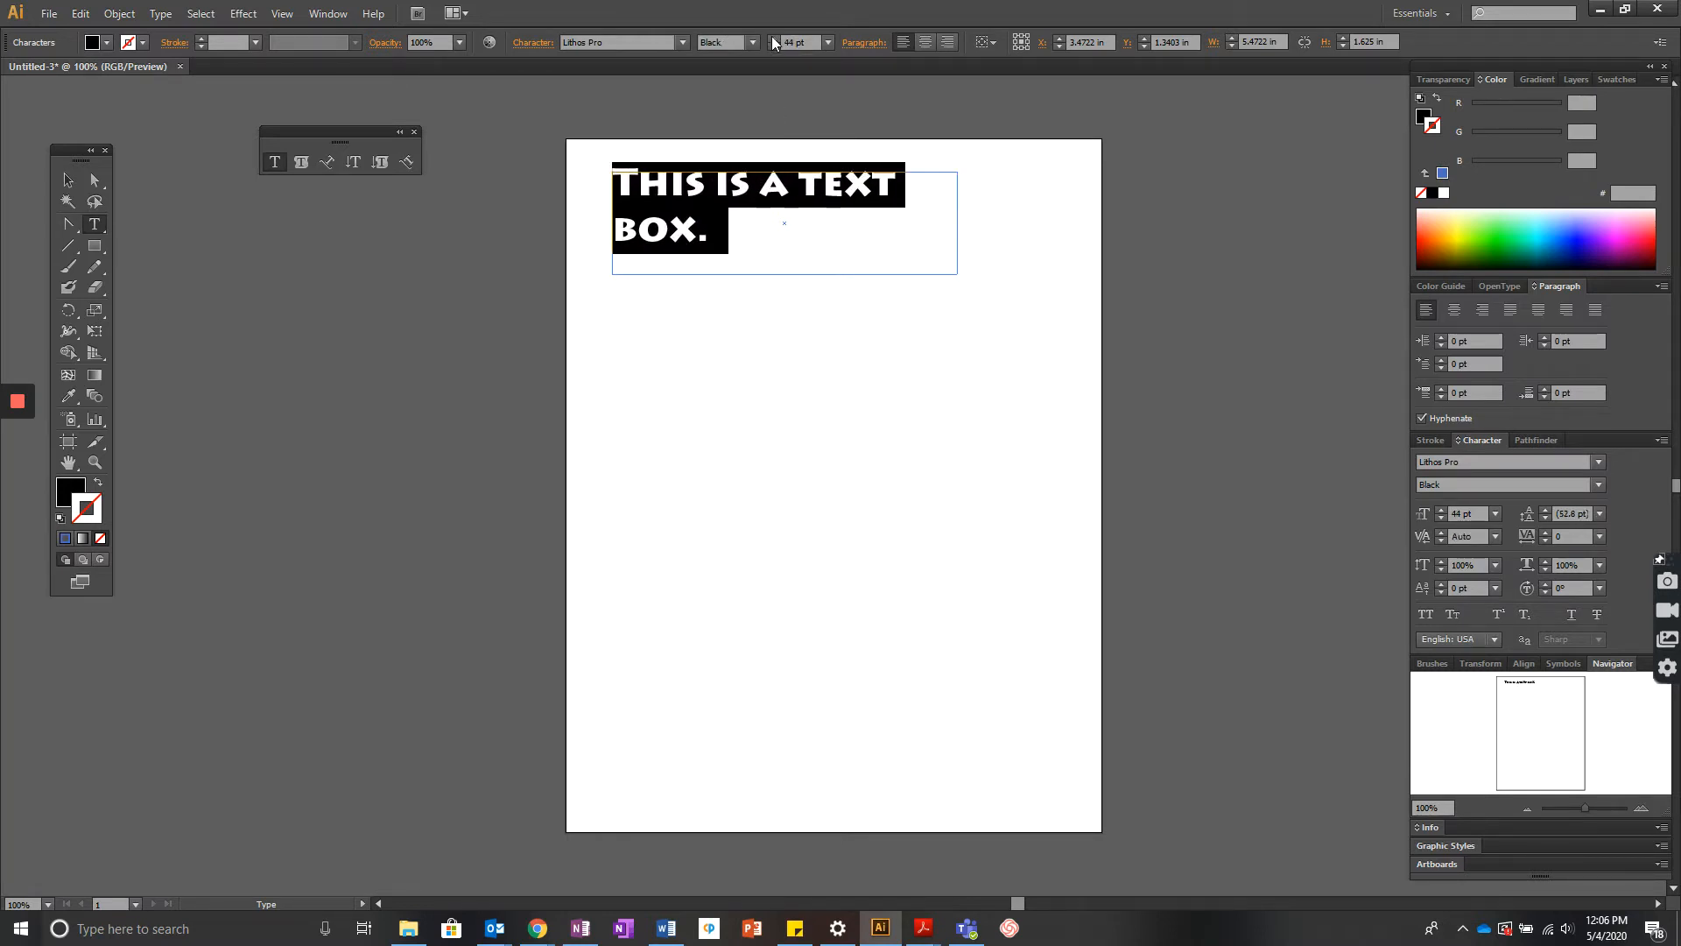
- Try right alignment on the paragraph and then center it in the text box
left_click(927, 40)
left_click(948, 42)
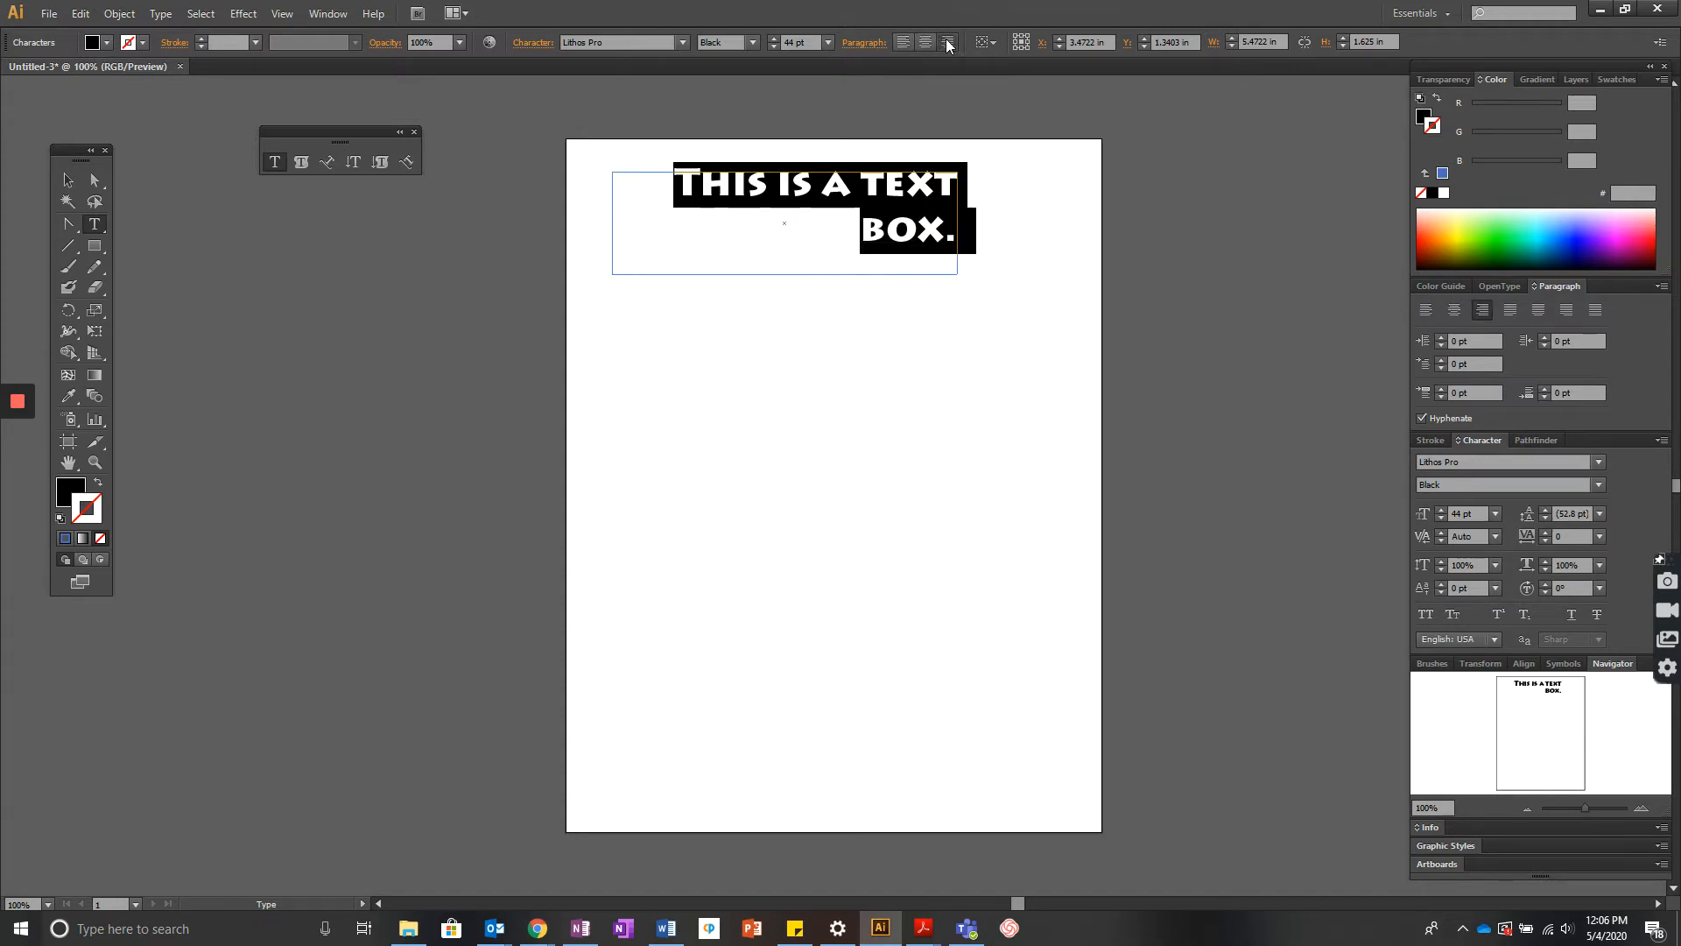
left_click(924, 41)
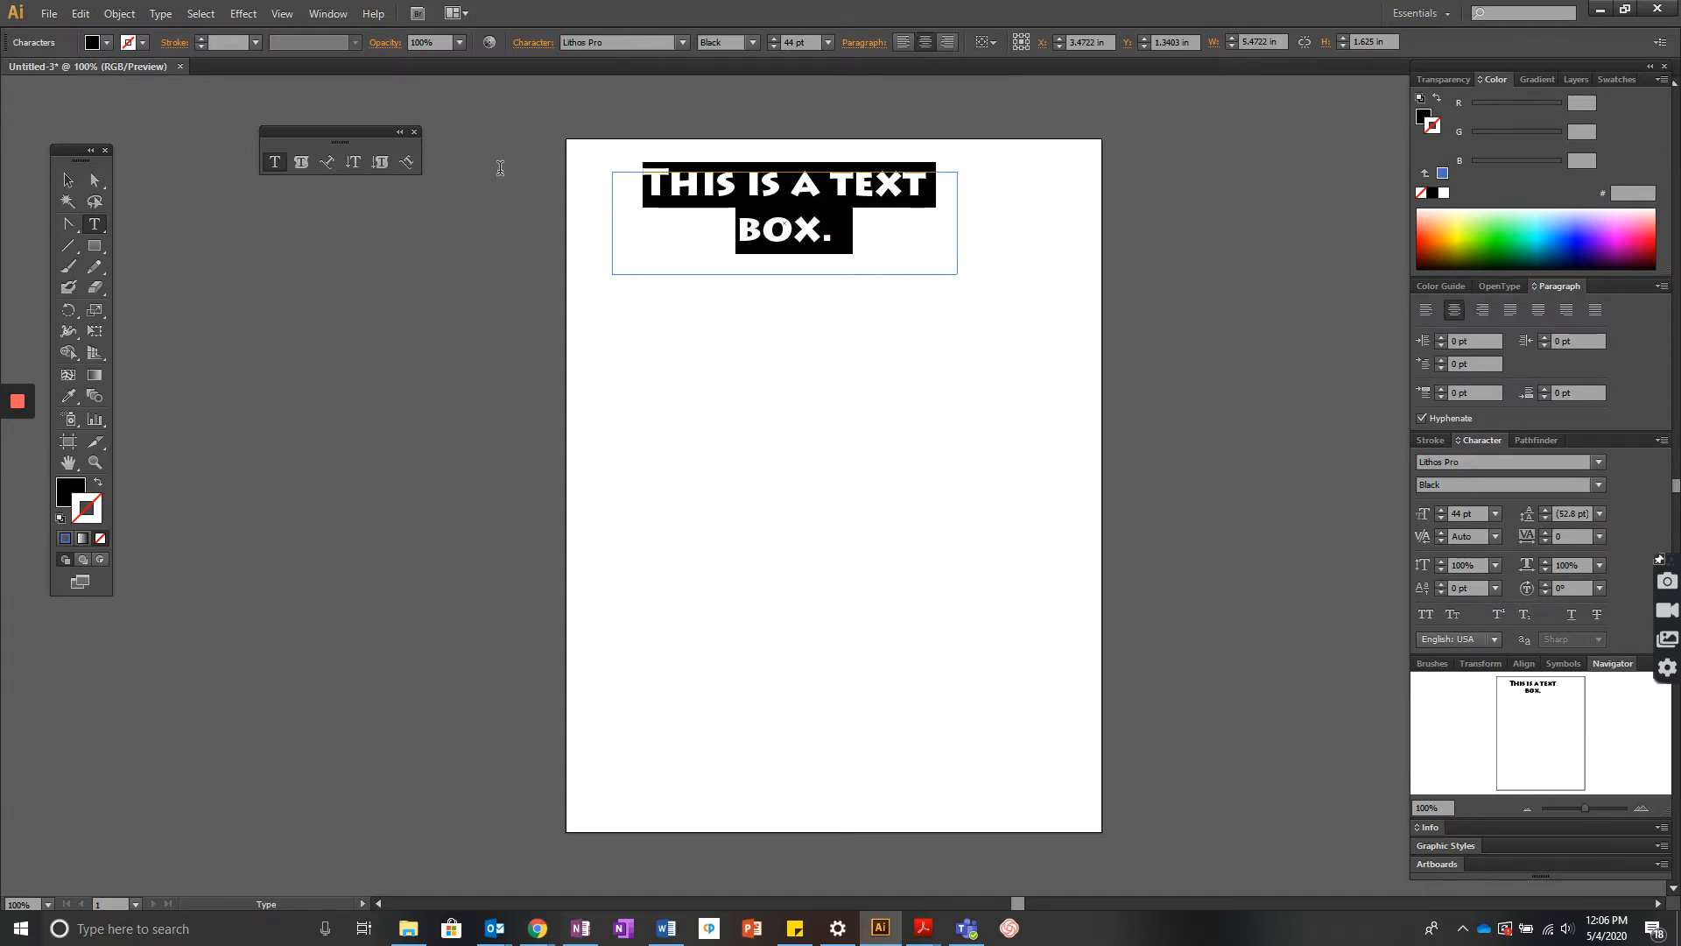
- Widen the text box from its side handles to about 7.6 in so the sentence fits on one line
left_click(70, 180)
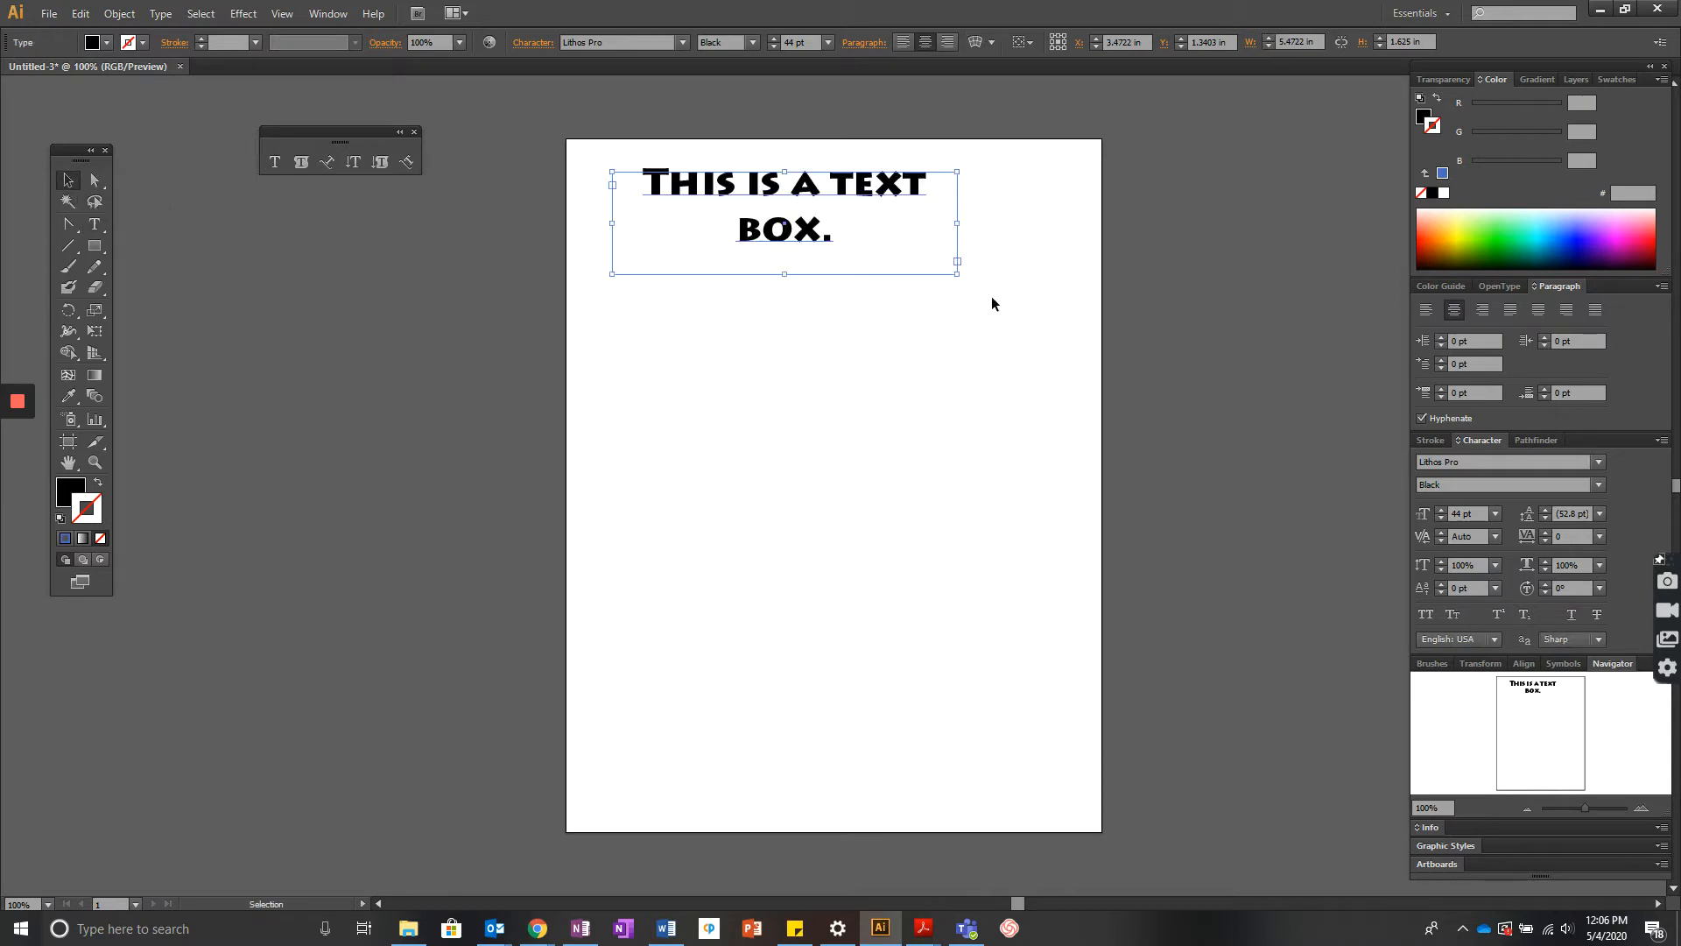
left_click_drag(960, 275, 1078, 267)
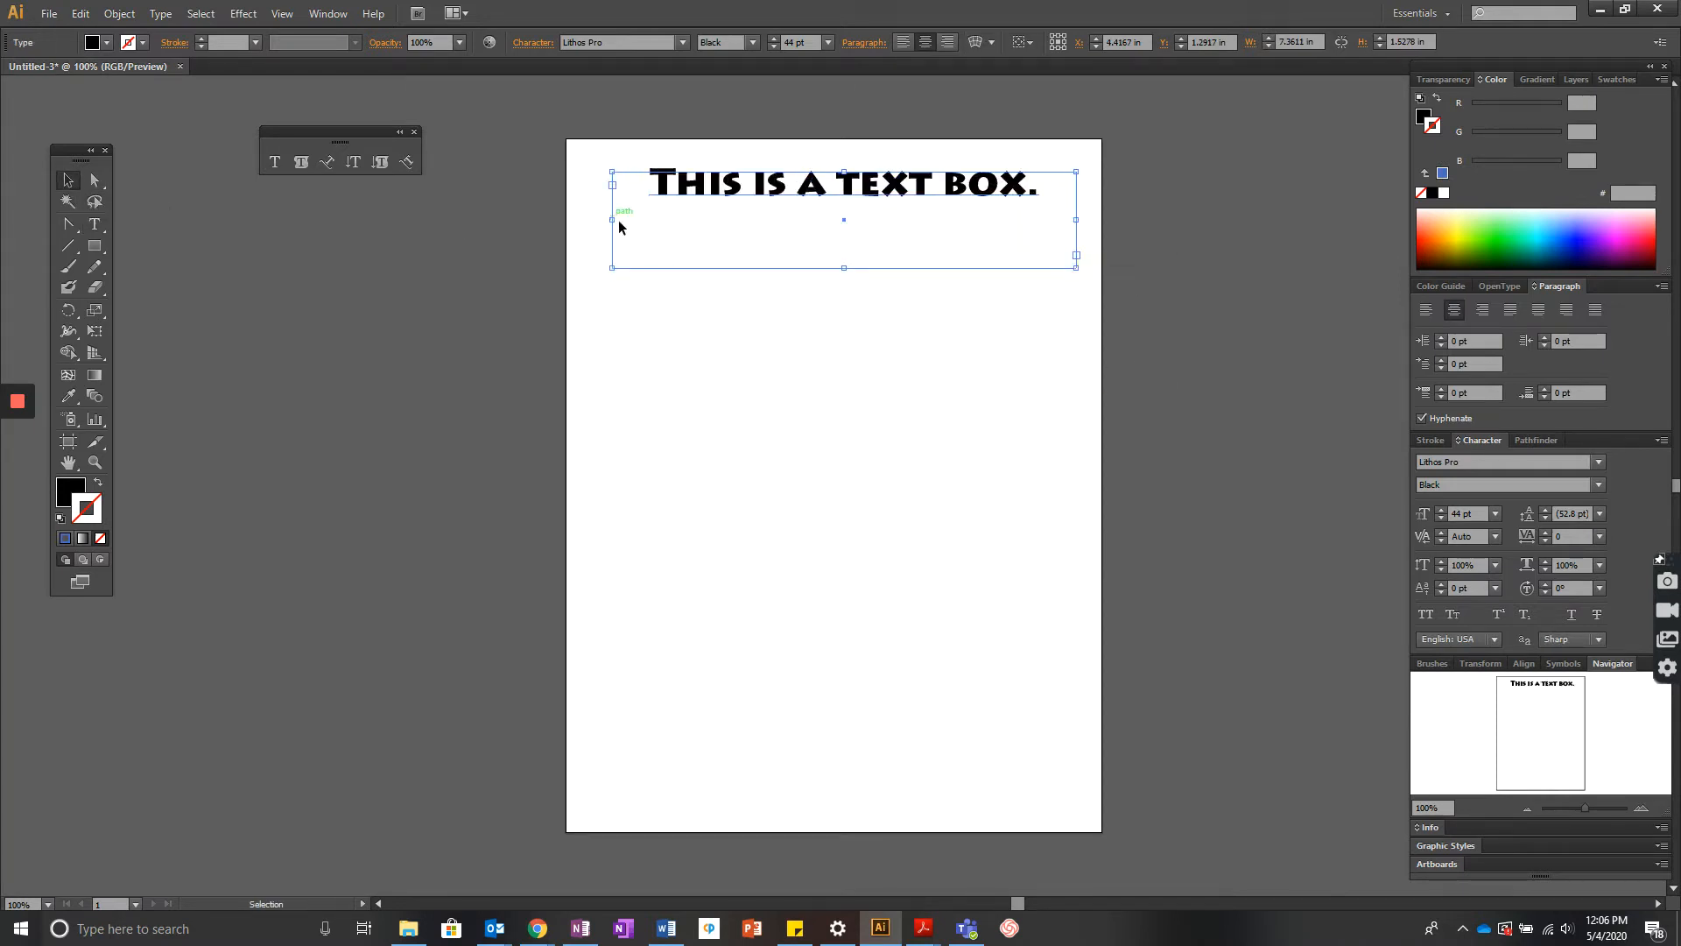
left_click_drag(614, 221, 597, 221)
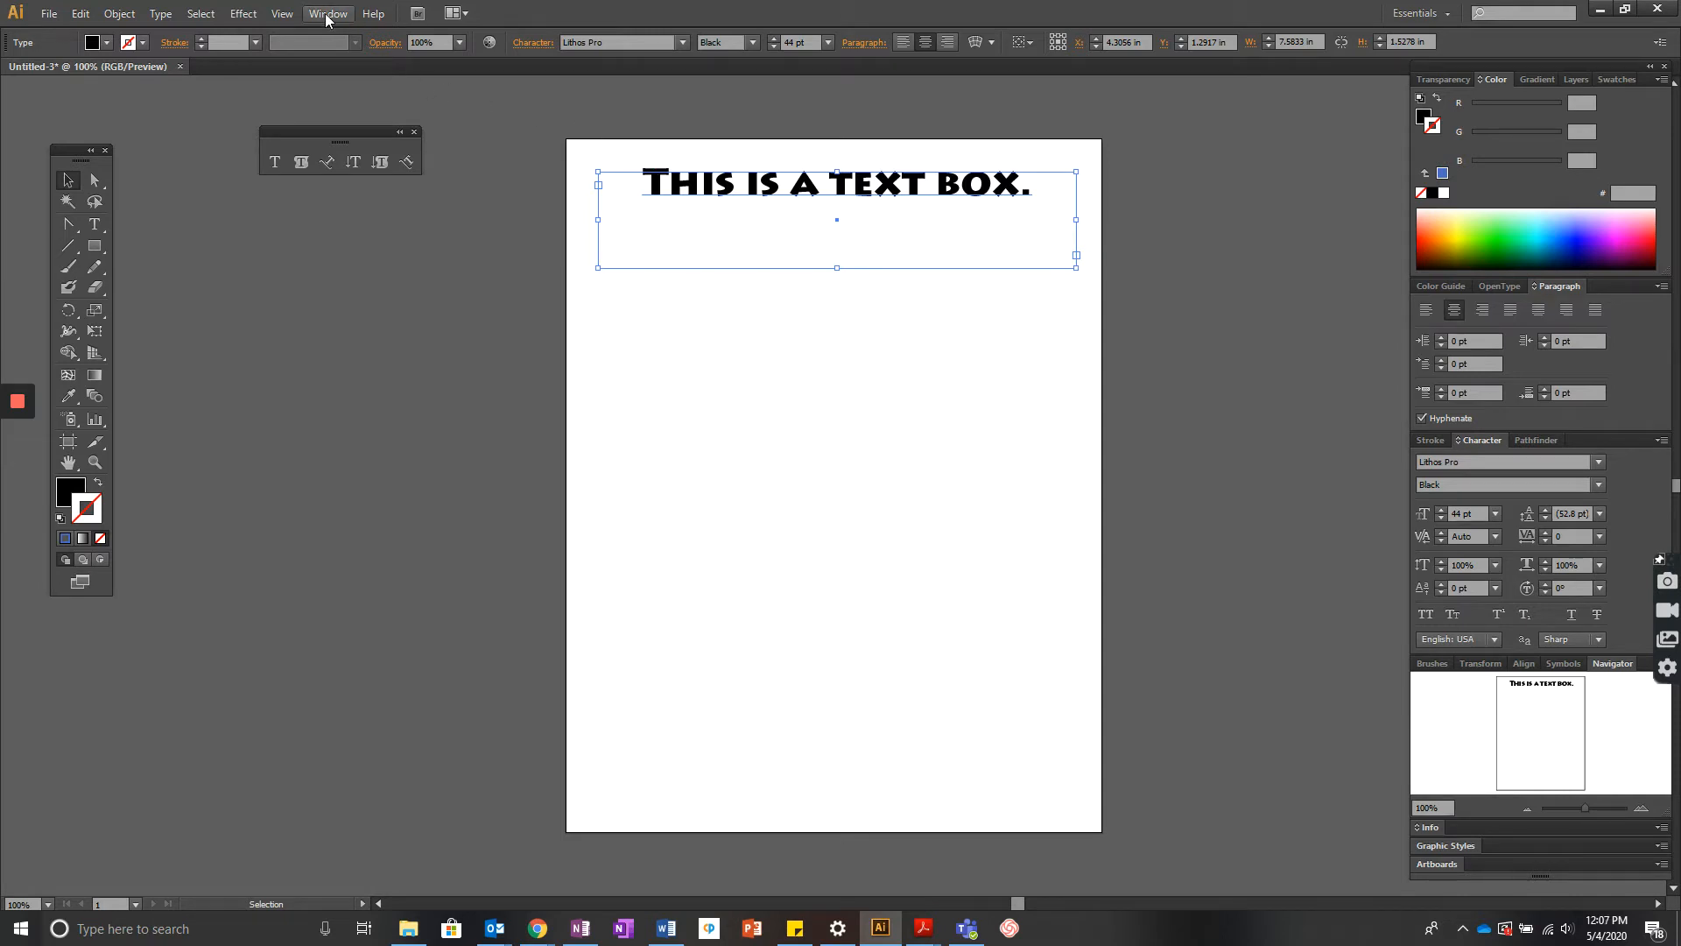
- Show the rulers and adjust the text box sides to a 7.5 in width
left_click(286, 15)
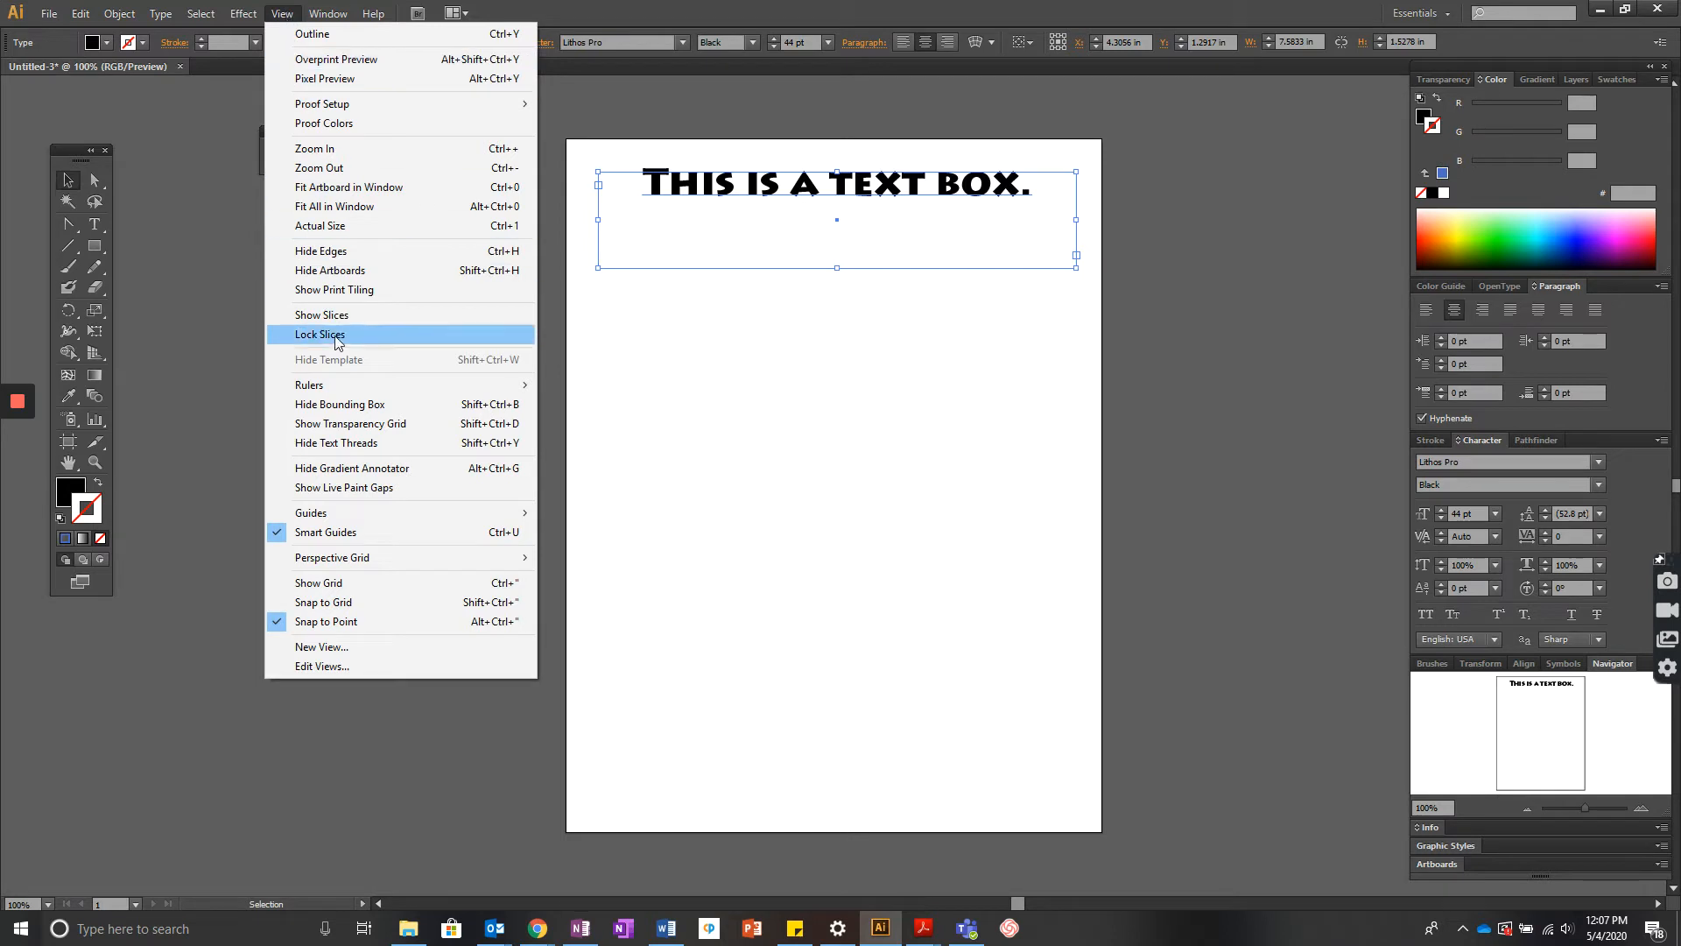
mouse_move(343, 390)
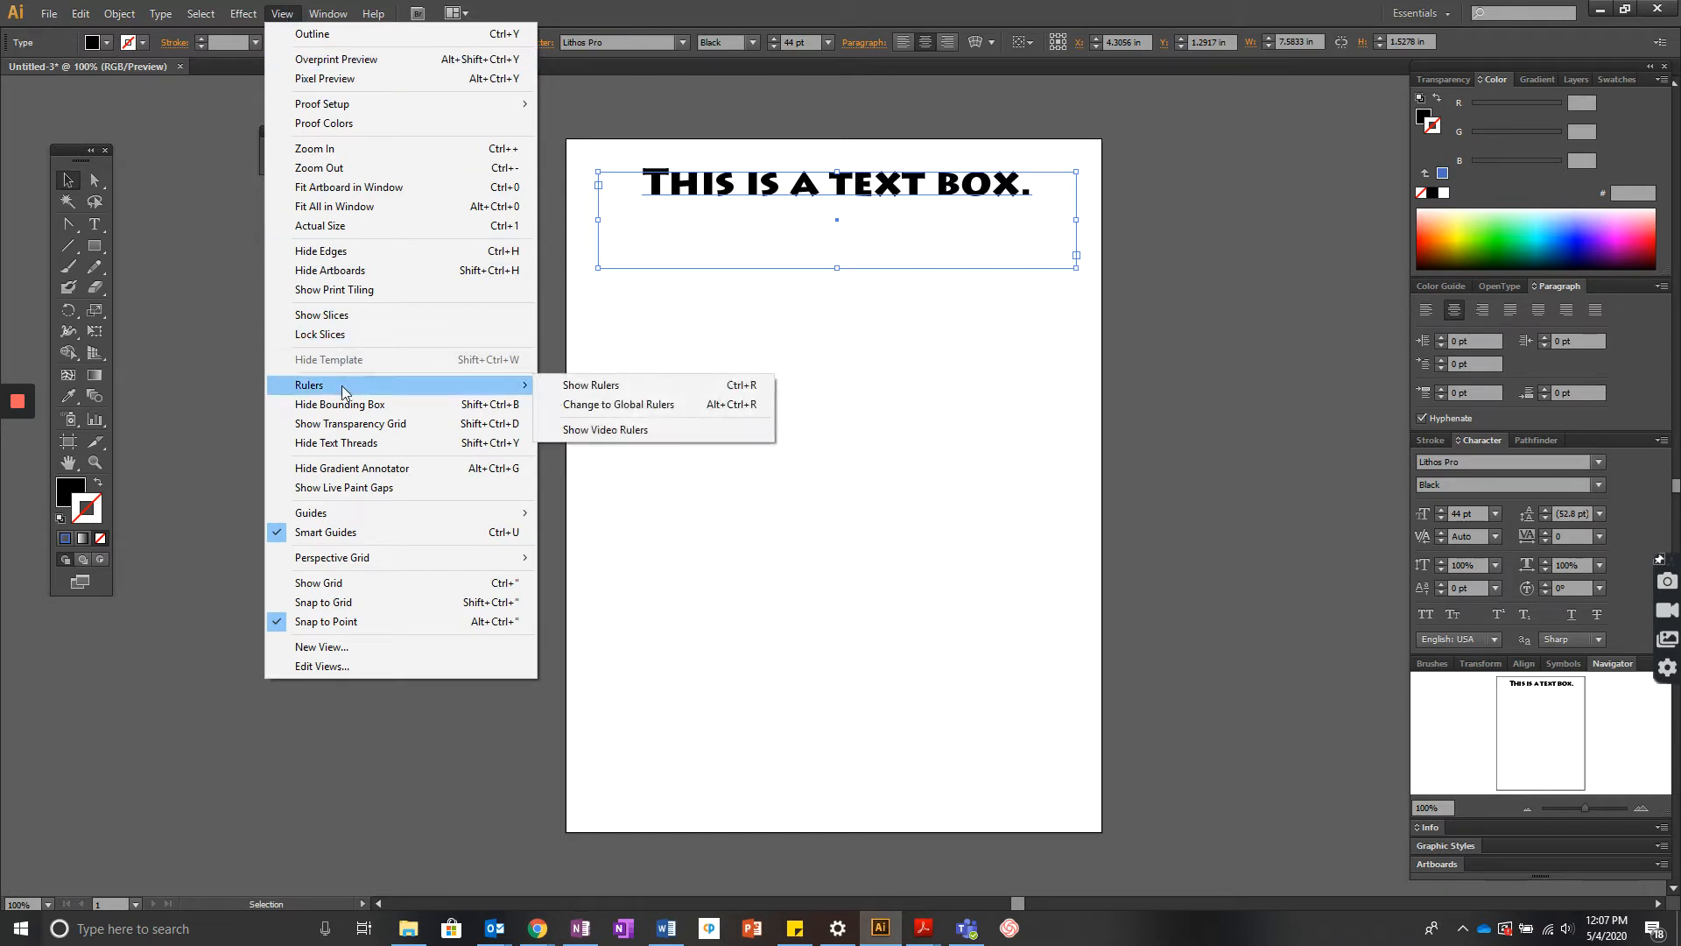
left_click(565, 387)
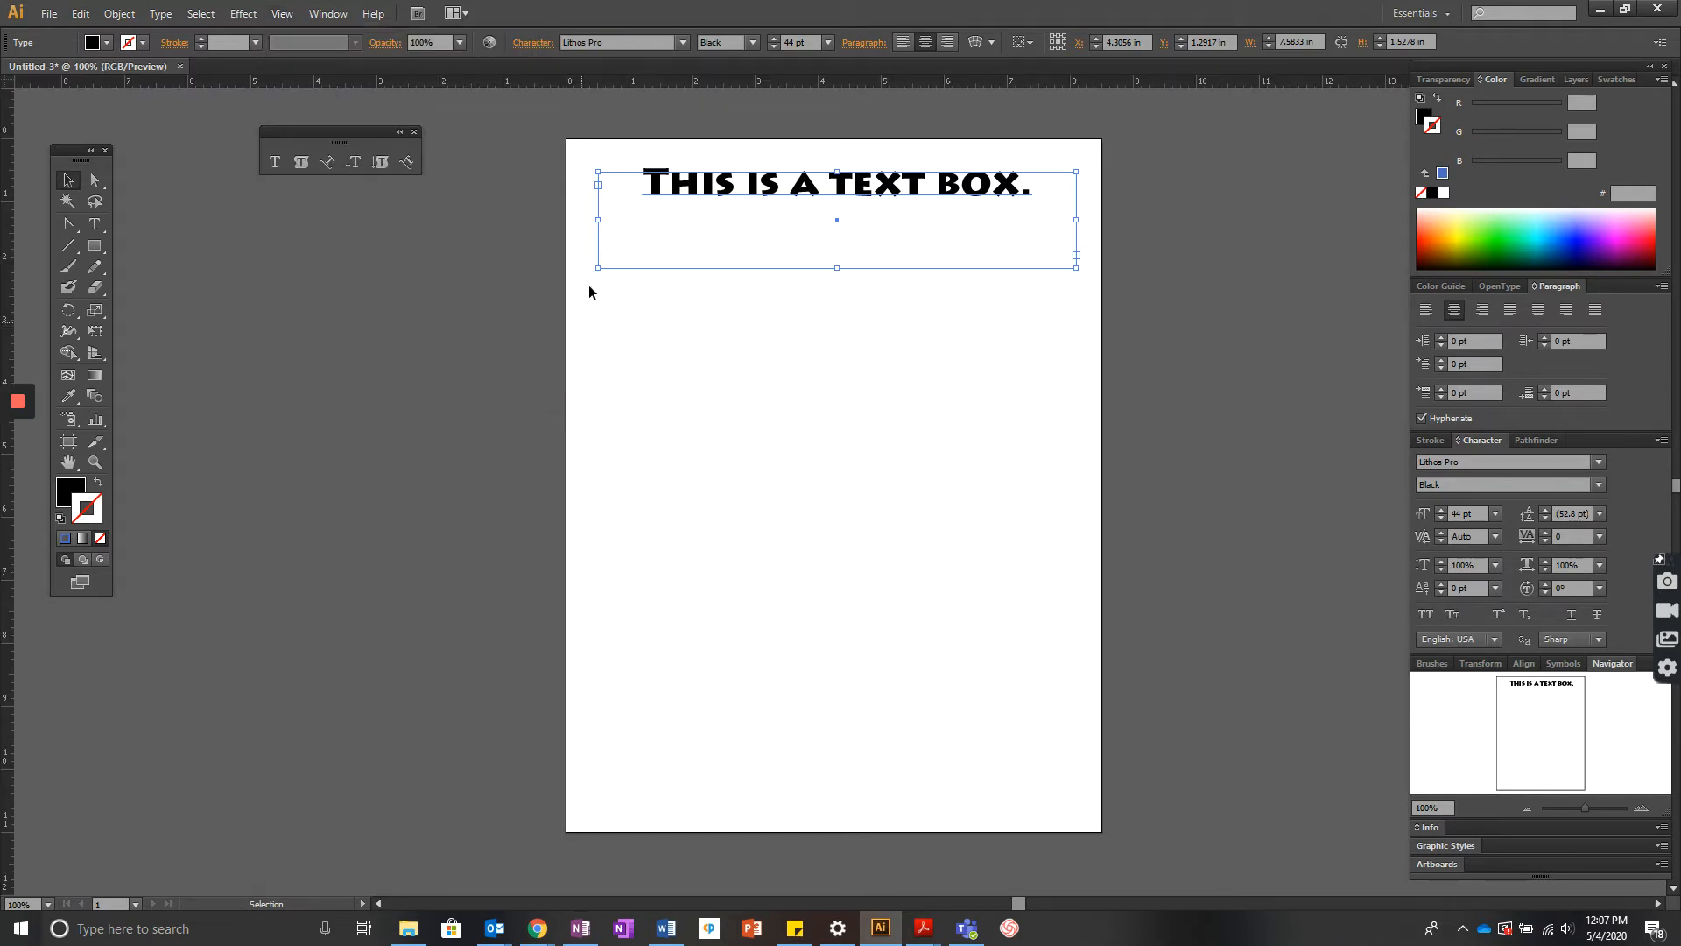
mouse_move(601, 222)
left_mouse_down()
mouse_move(565, 218)
mouse_move(596, 215)
left_mouse_up()
left_click_drag(1075, 224, 1071, 221)
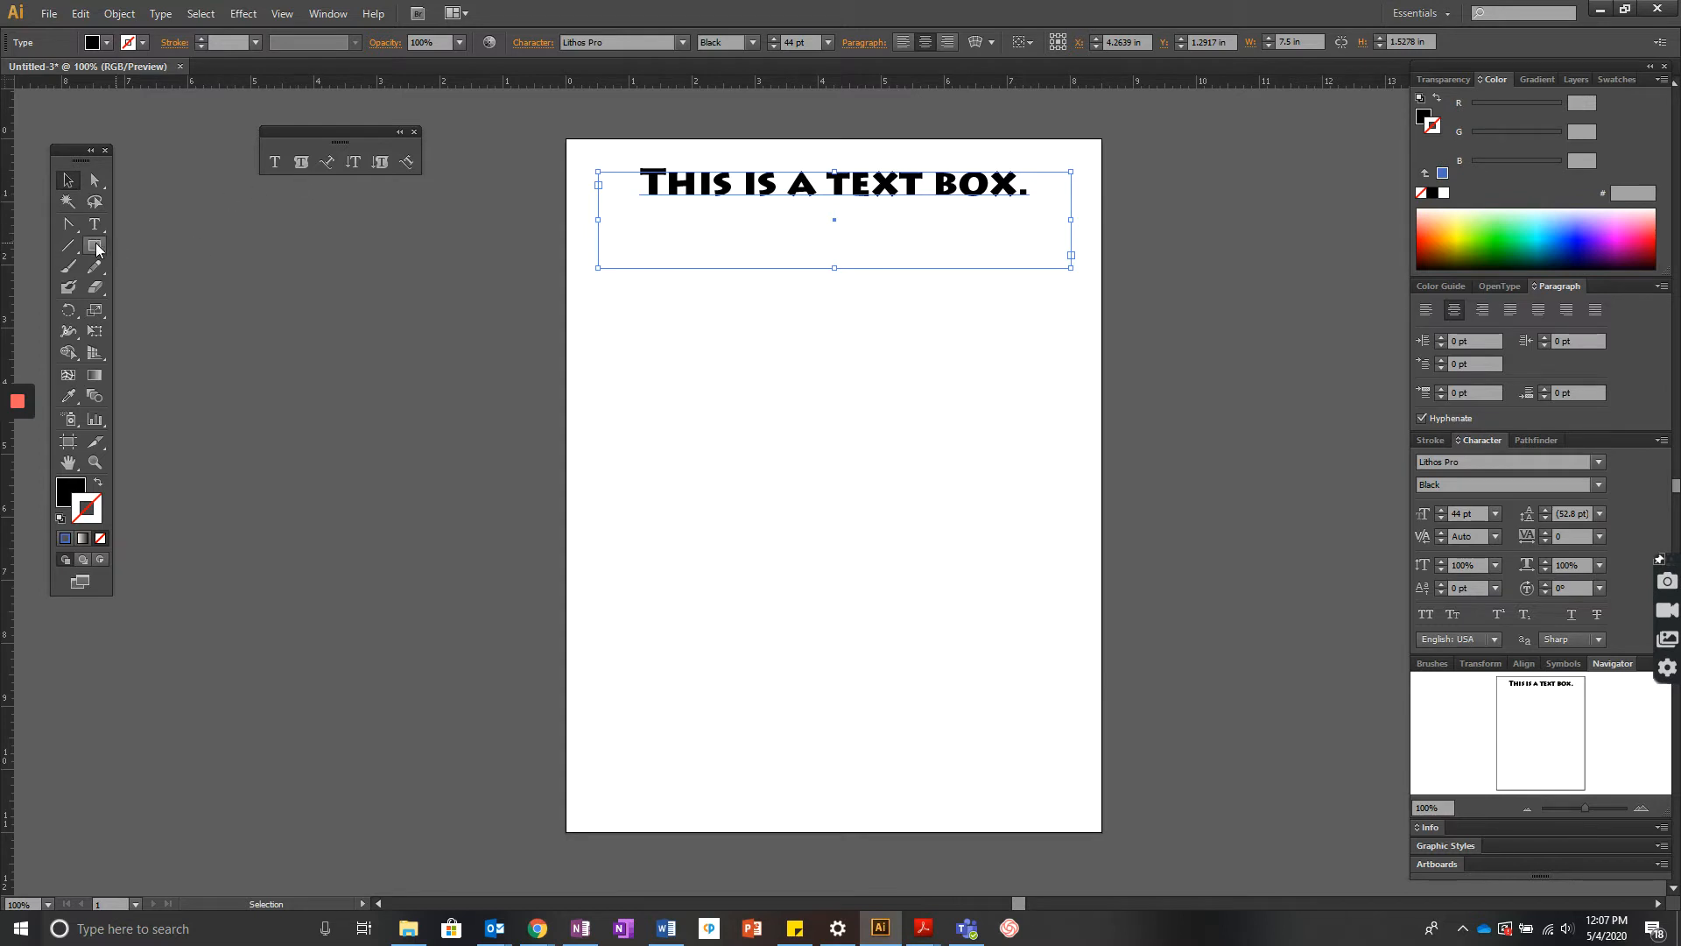
- Add a new layer and draw a rounded rectangle about 3.49 in by 2.11 in below the heading
left_click(1573, 79)
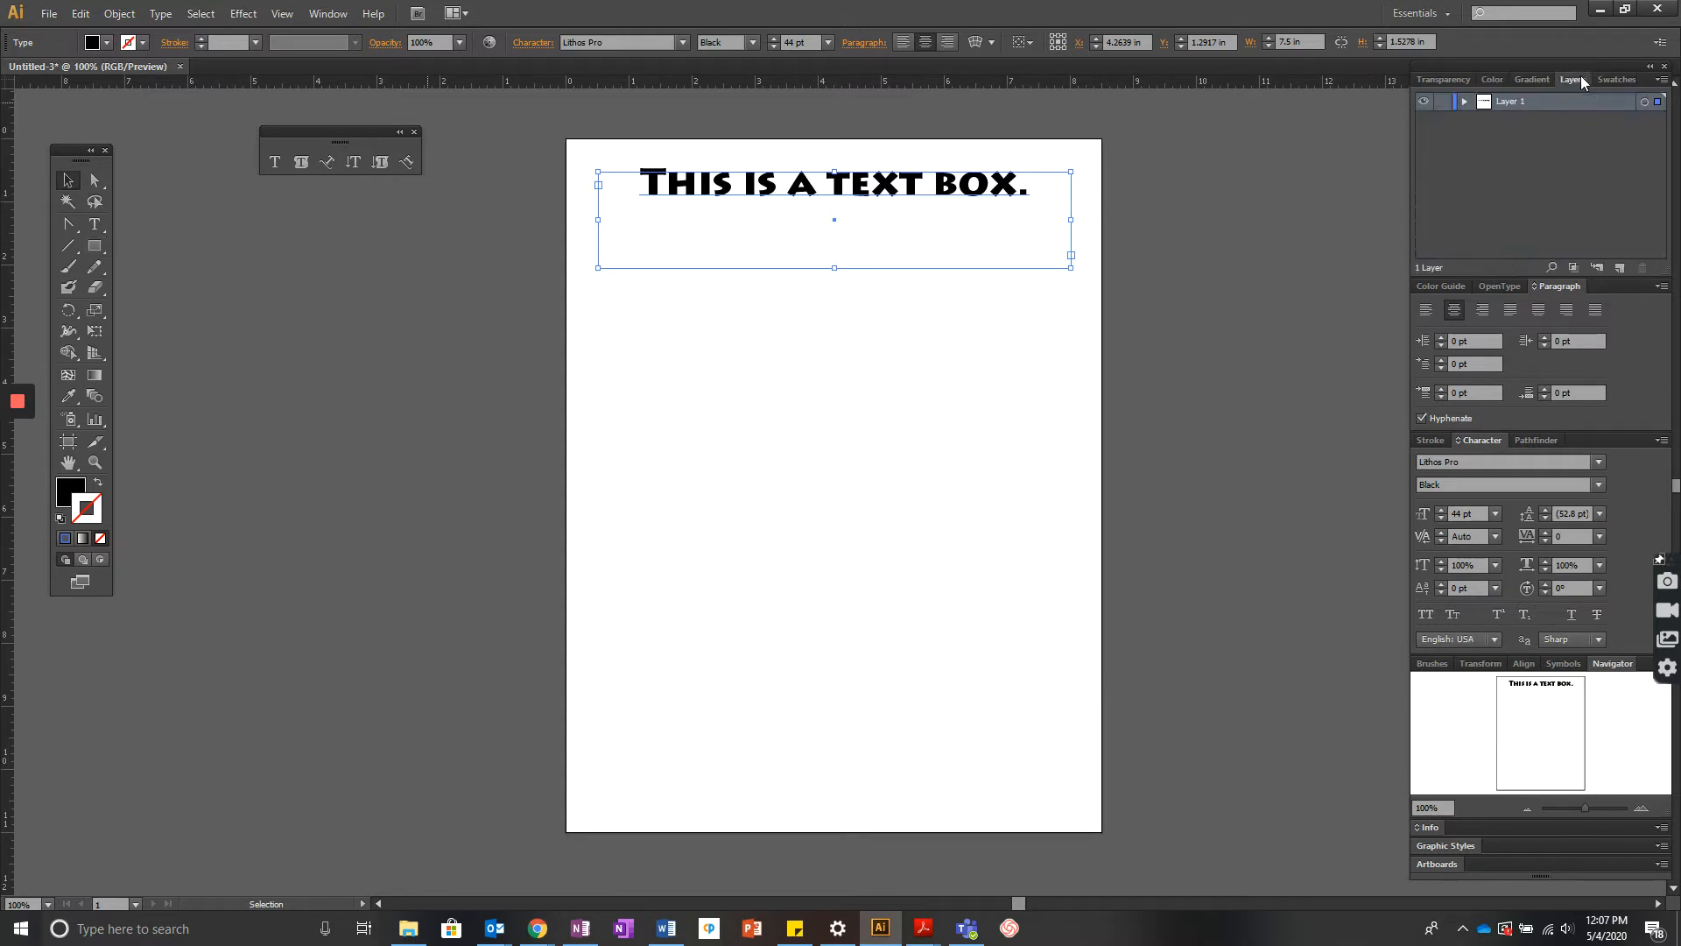
left_click(1619, 267)
left_click(92, 254)
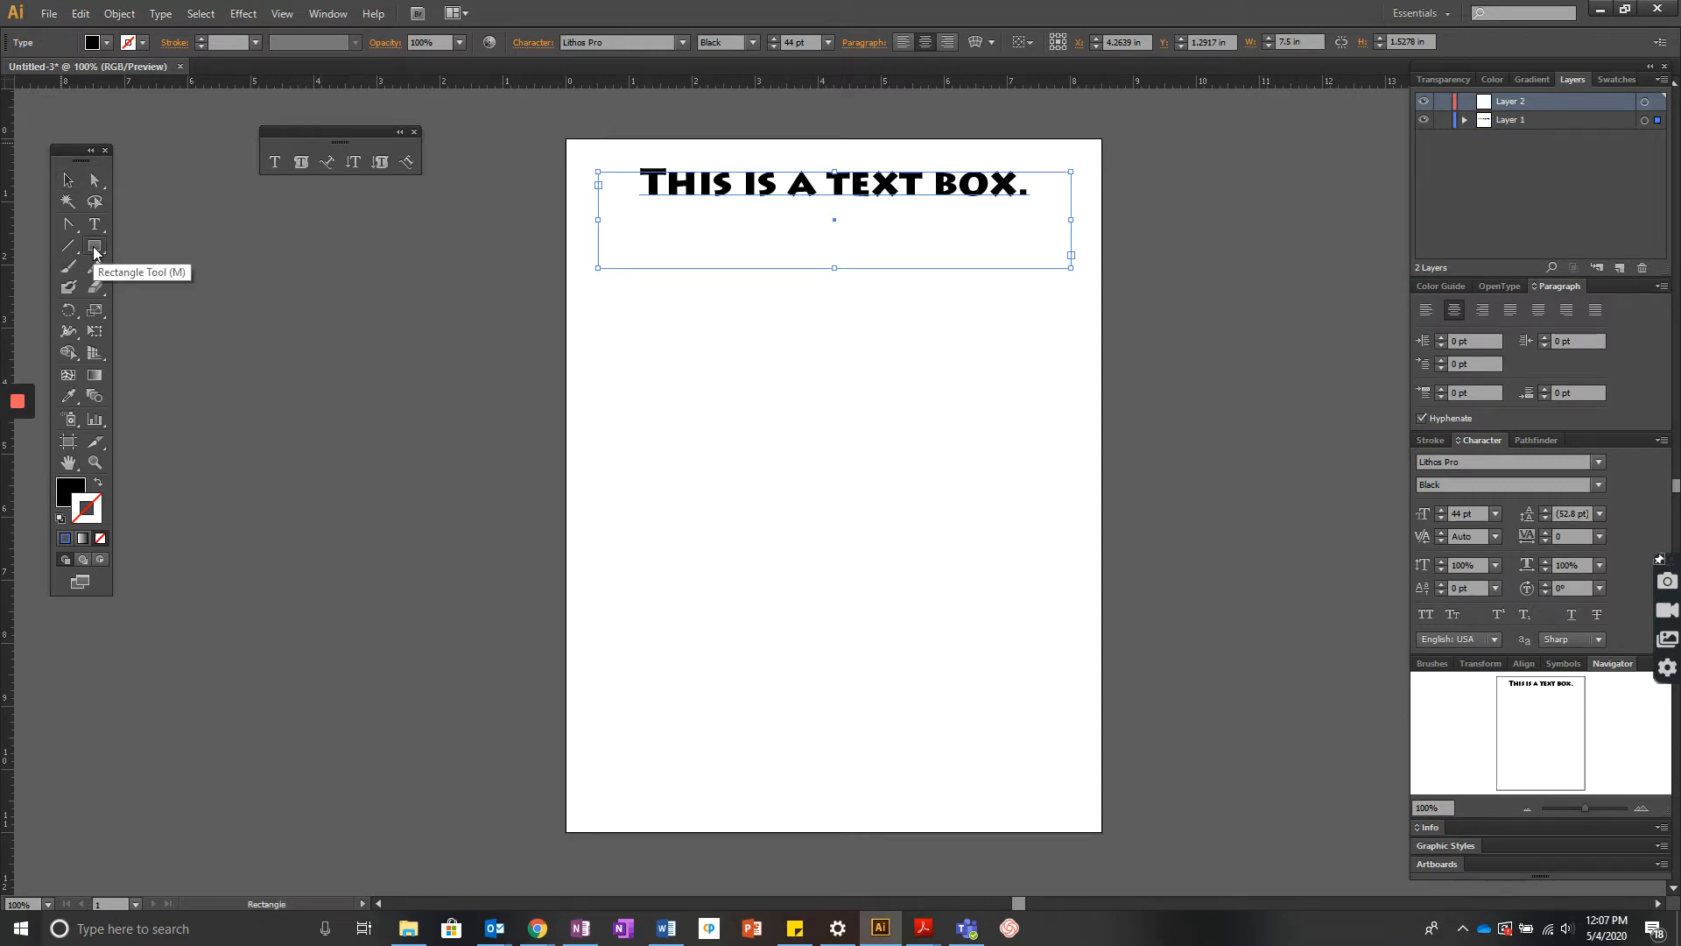
left_click(93, 253)
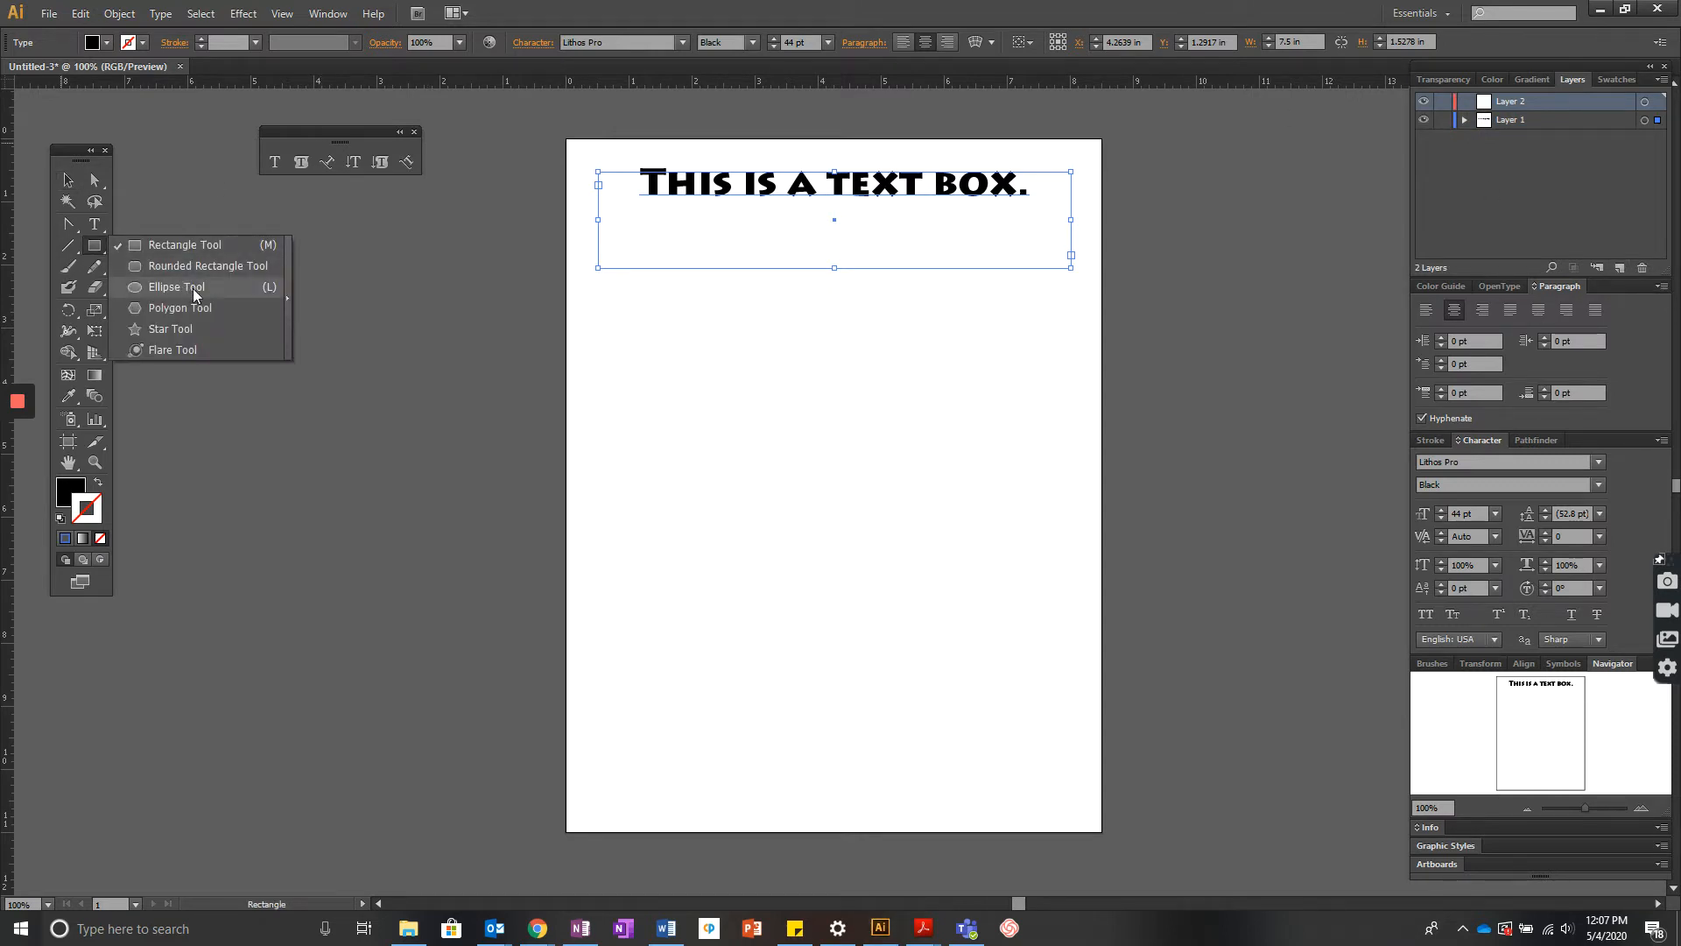
left_click(192, 266)
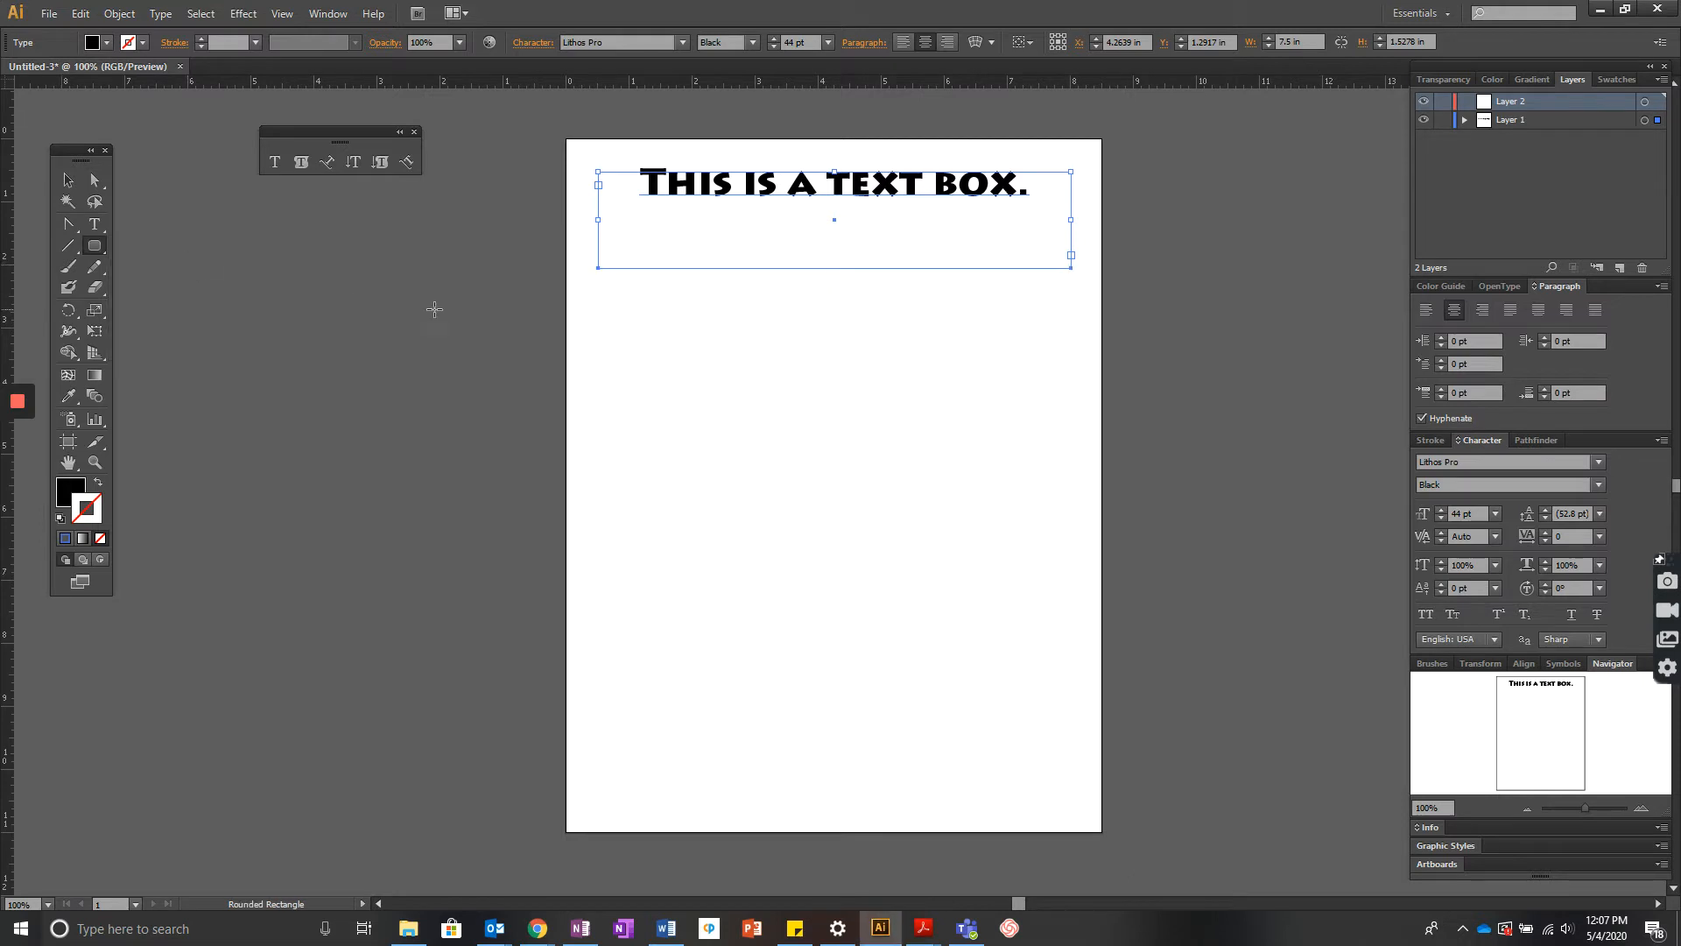
left_click_drag(605, 287, 826, 422)
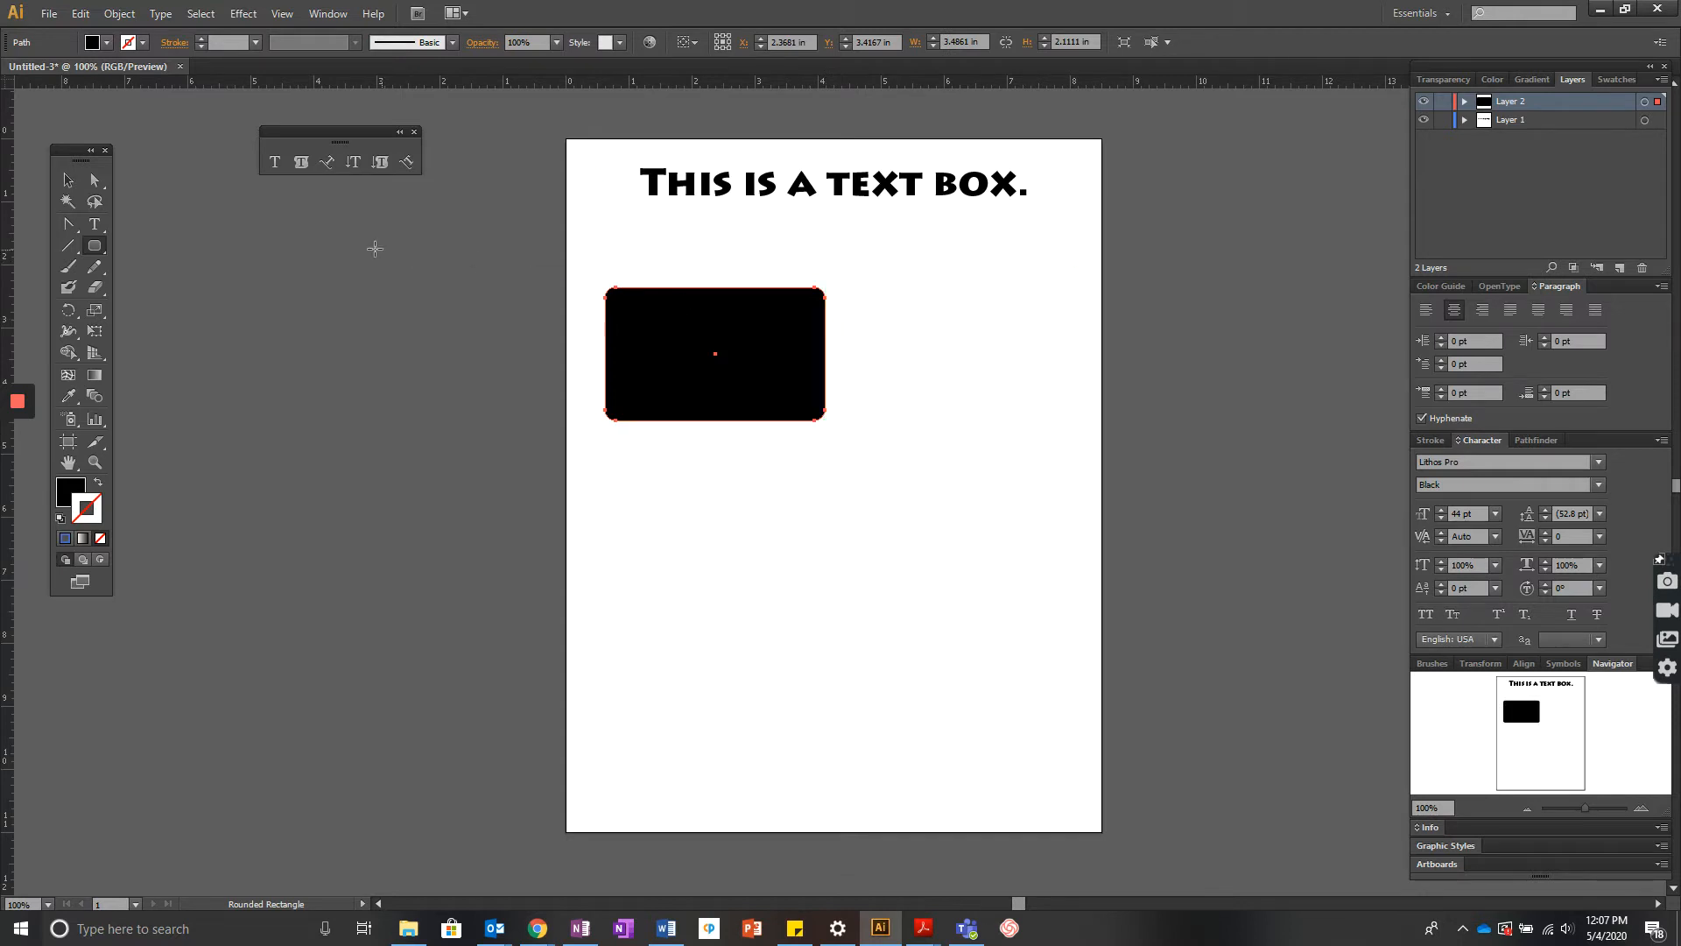
- Turn the rounded rectangle into area type and type Hello! HOw are you? inside it
left_click(300, 164)
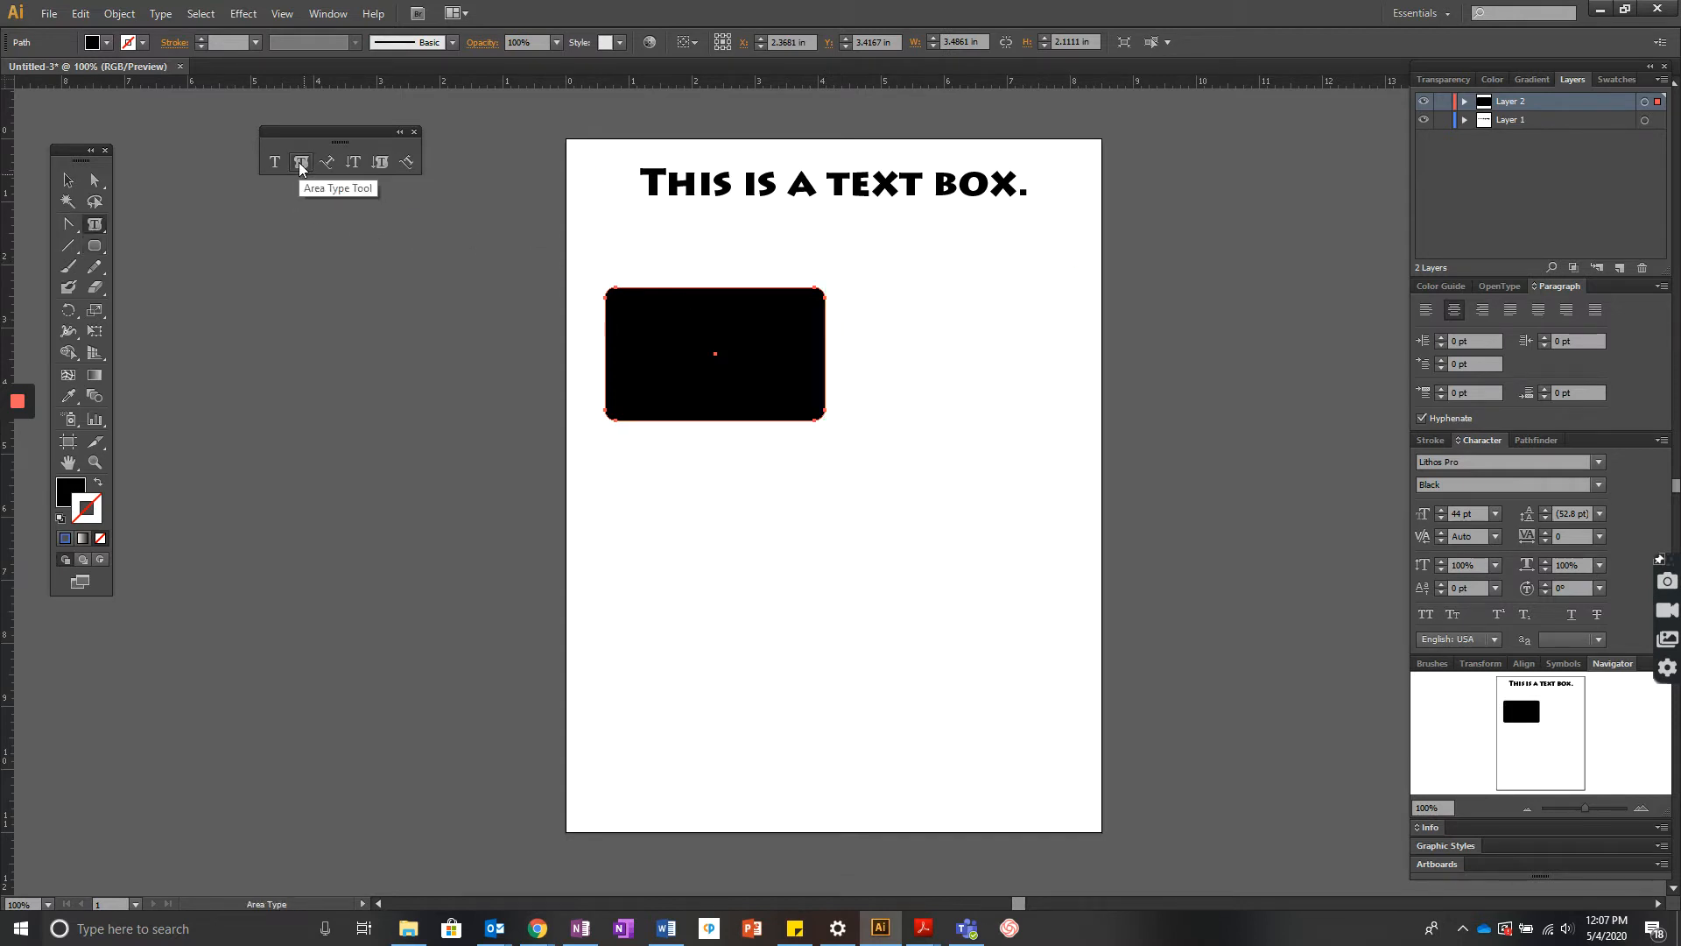
left_click(633, 311)
left_click(1006, 488)
left_click(616, 296)
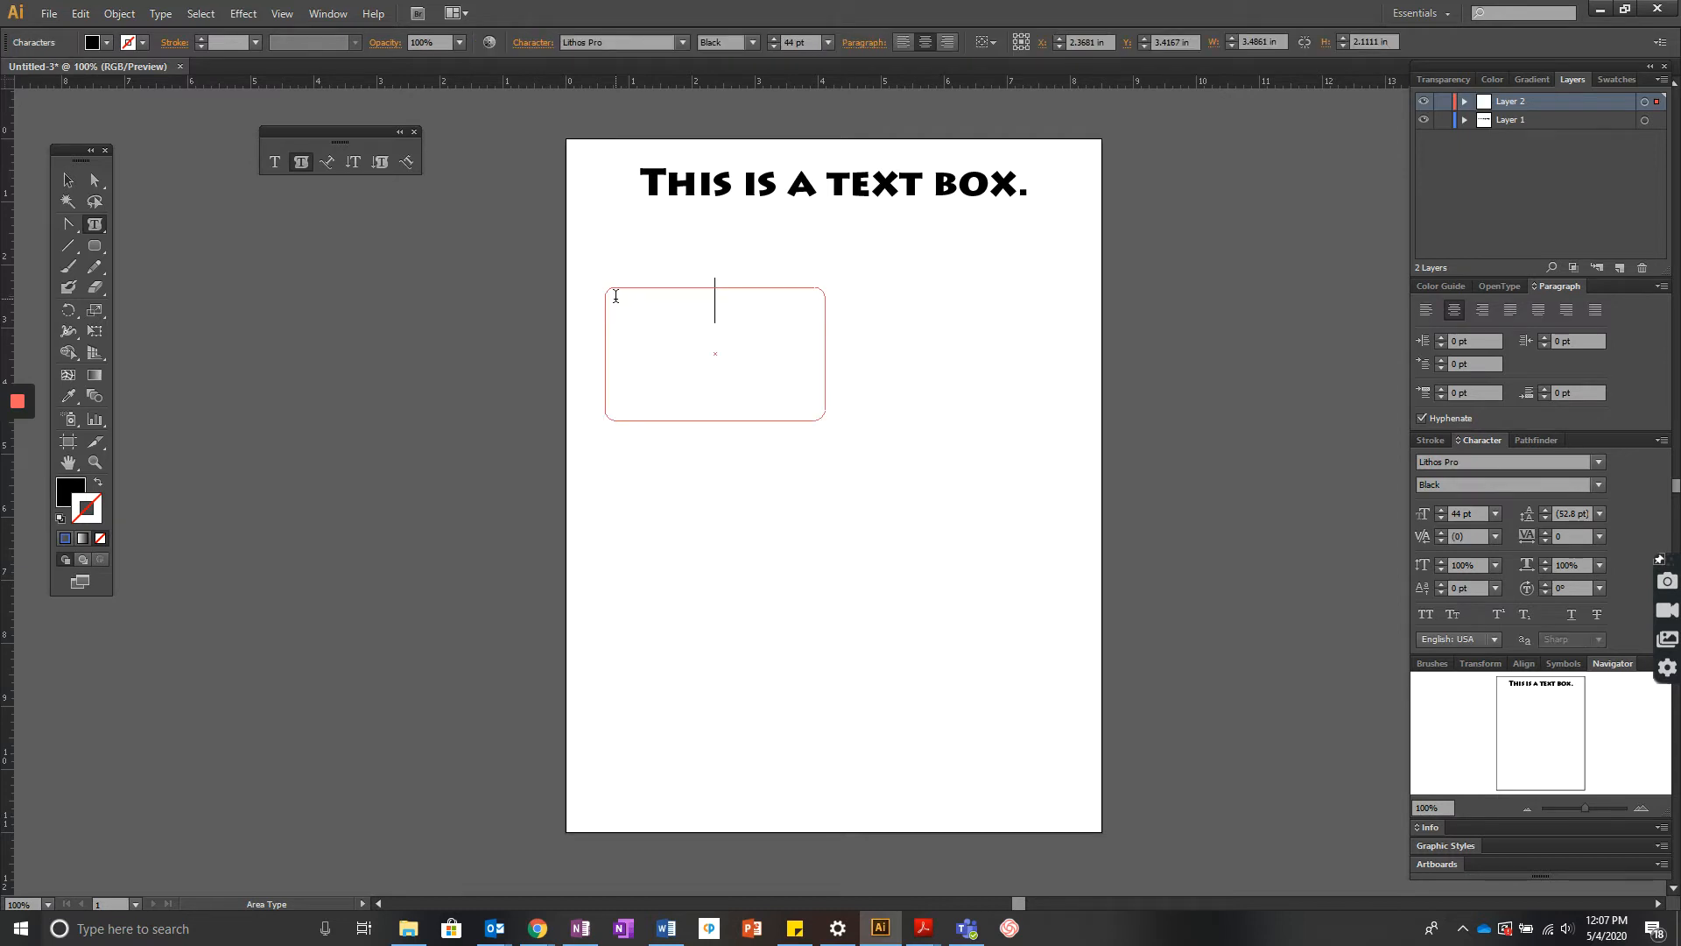
type("Hello")
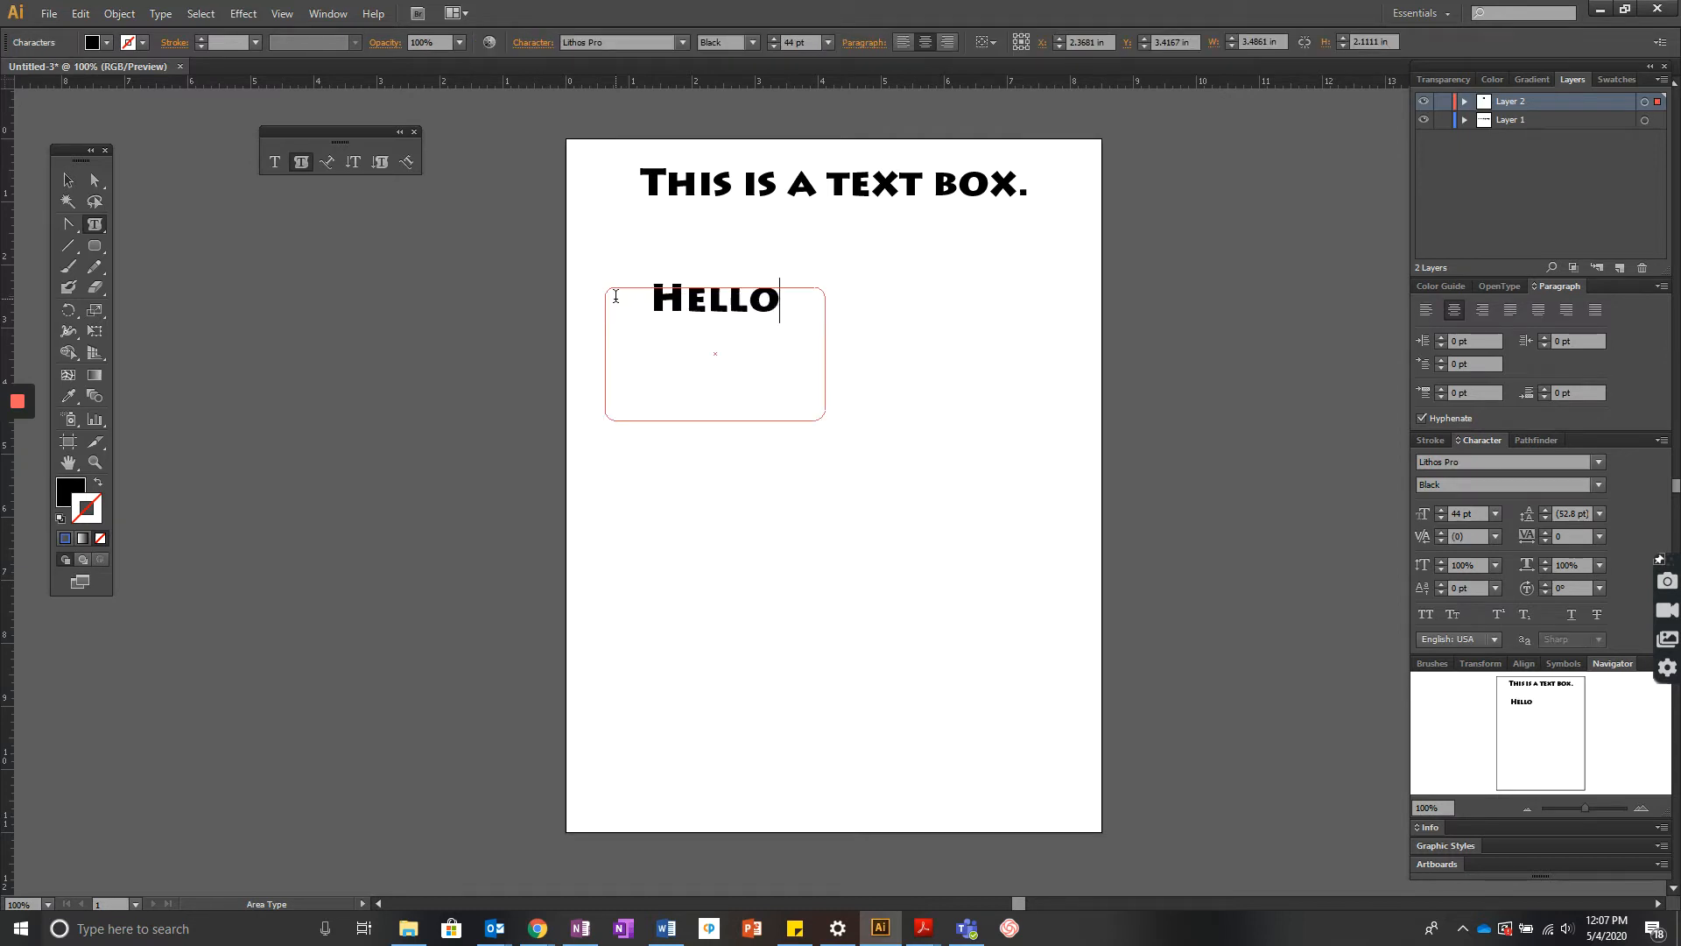
type("! HOw are y")
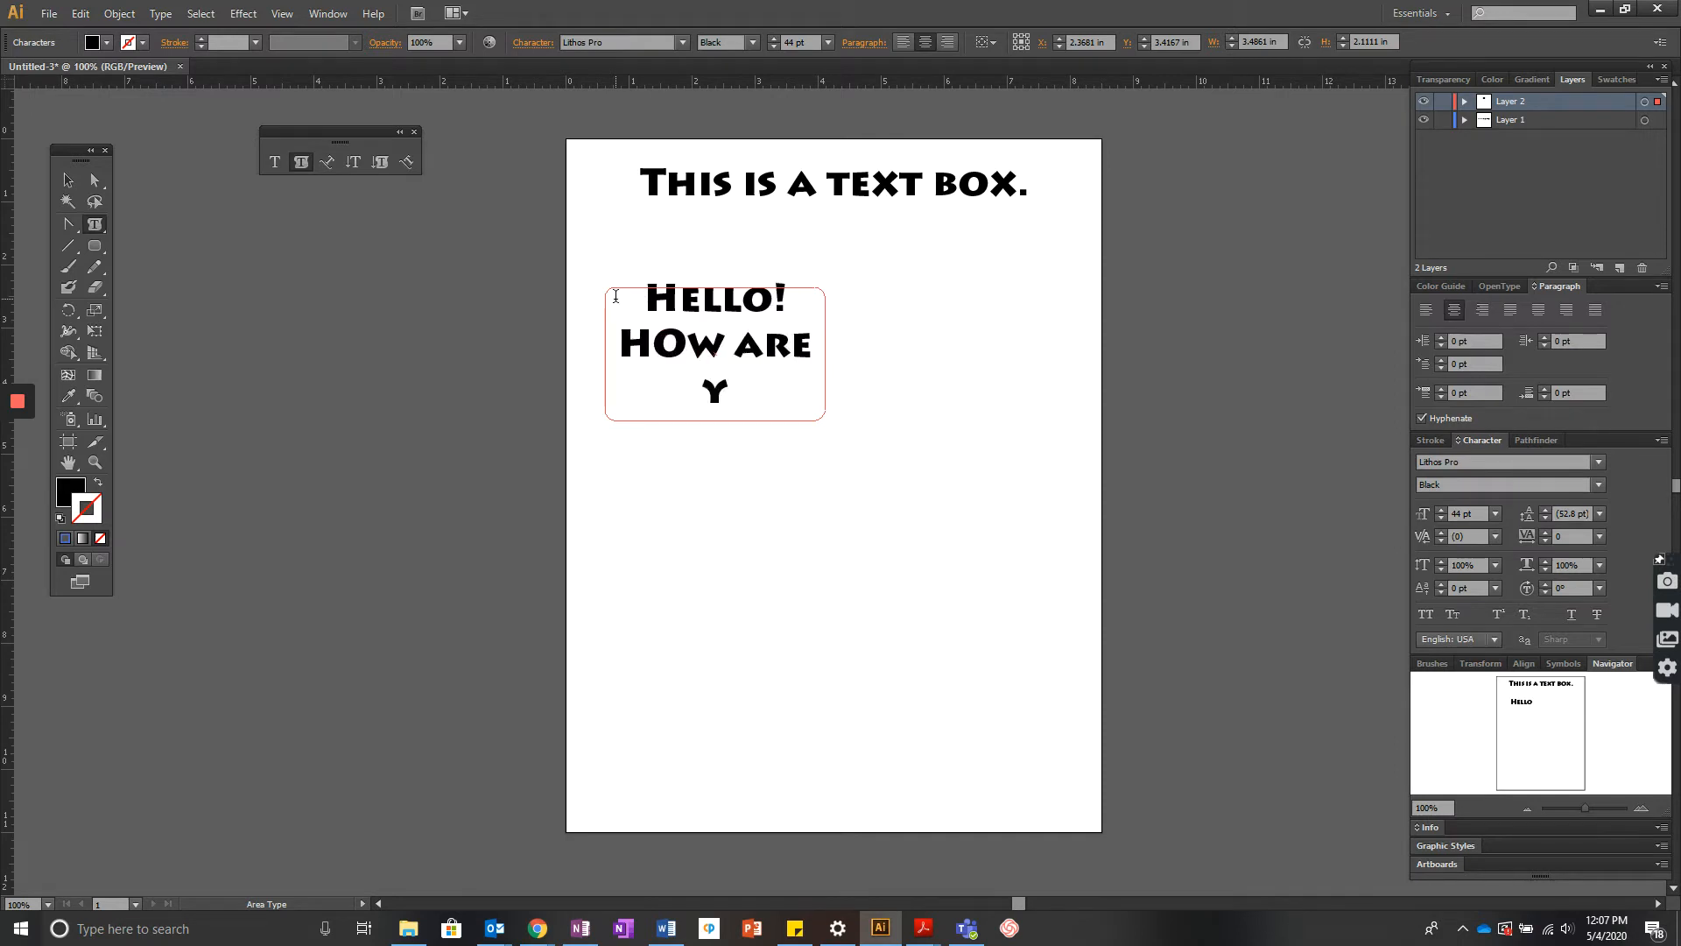
type("ou?")
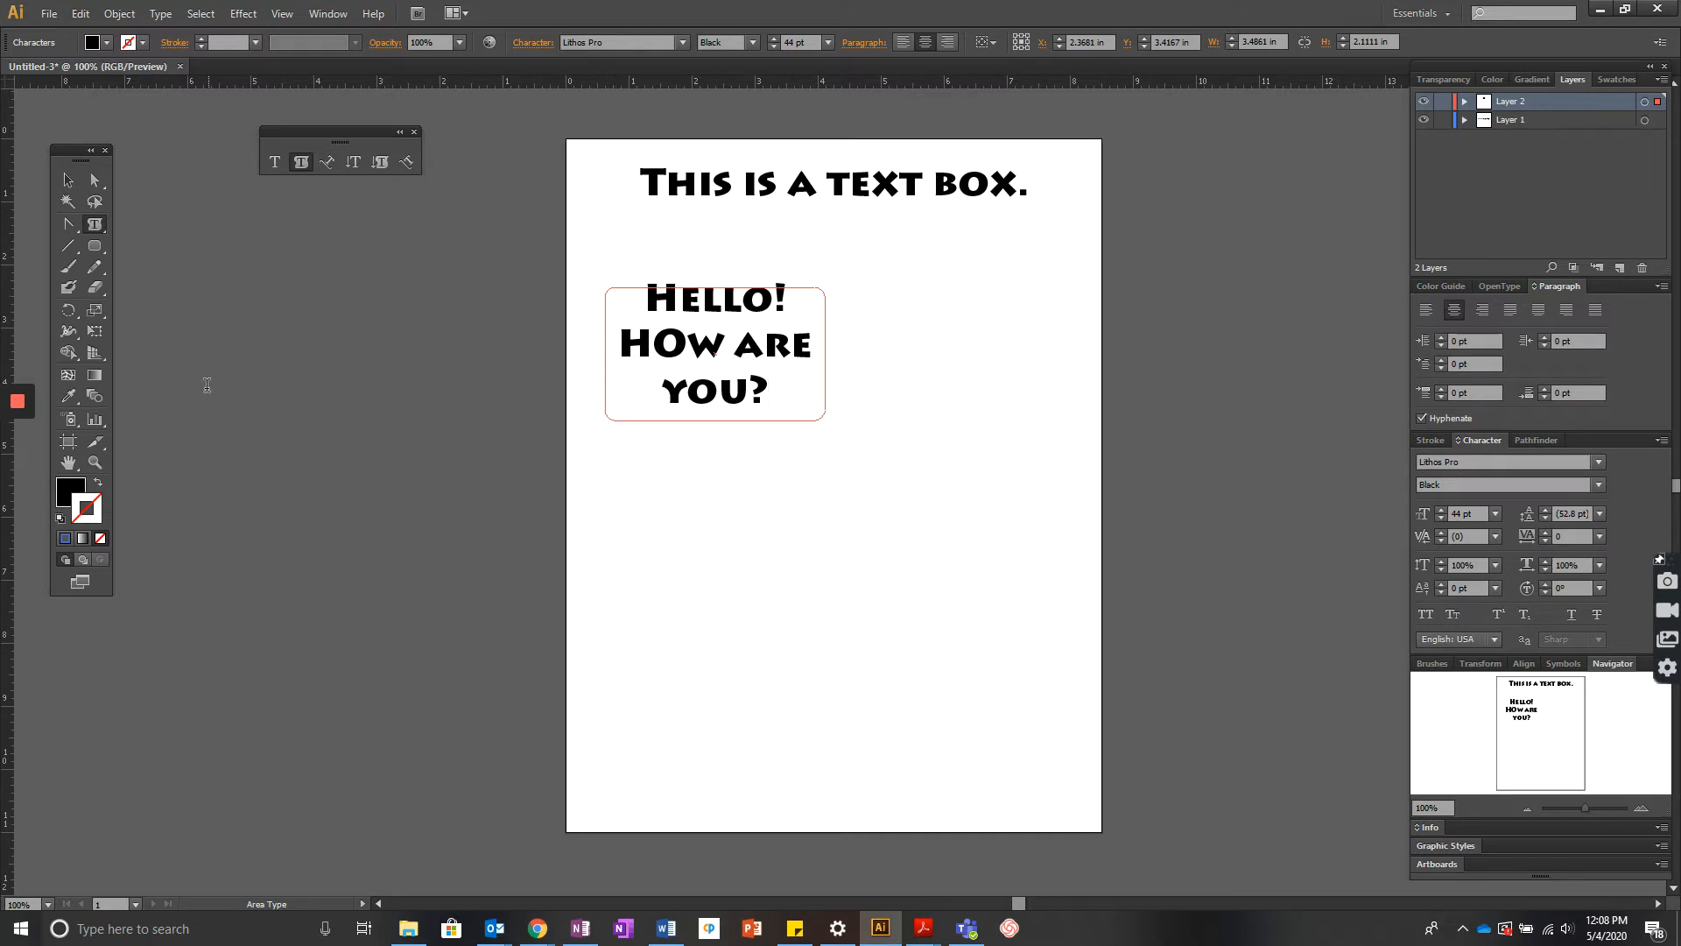
- Select the area text shape, give it a black stroke, and enlarge it to about 4.36 in by 3.32 in
left_click(68, 179)
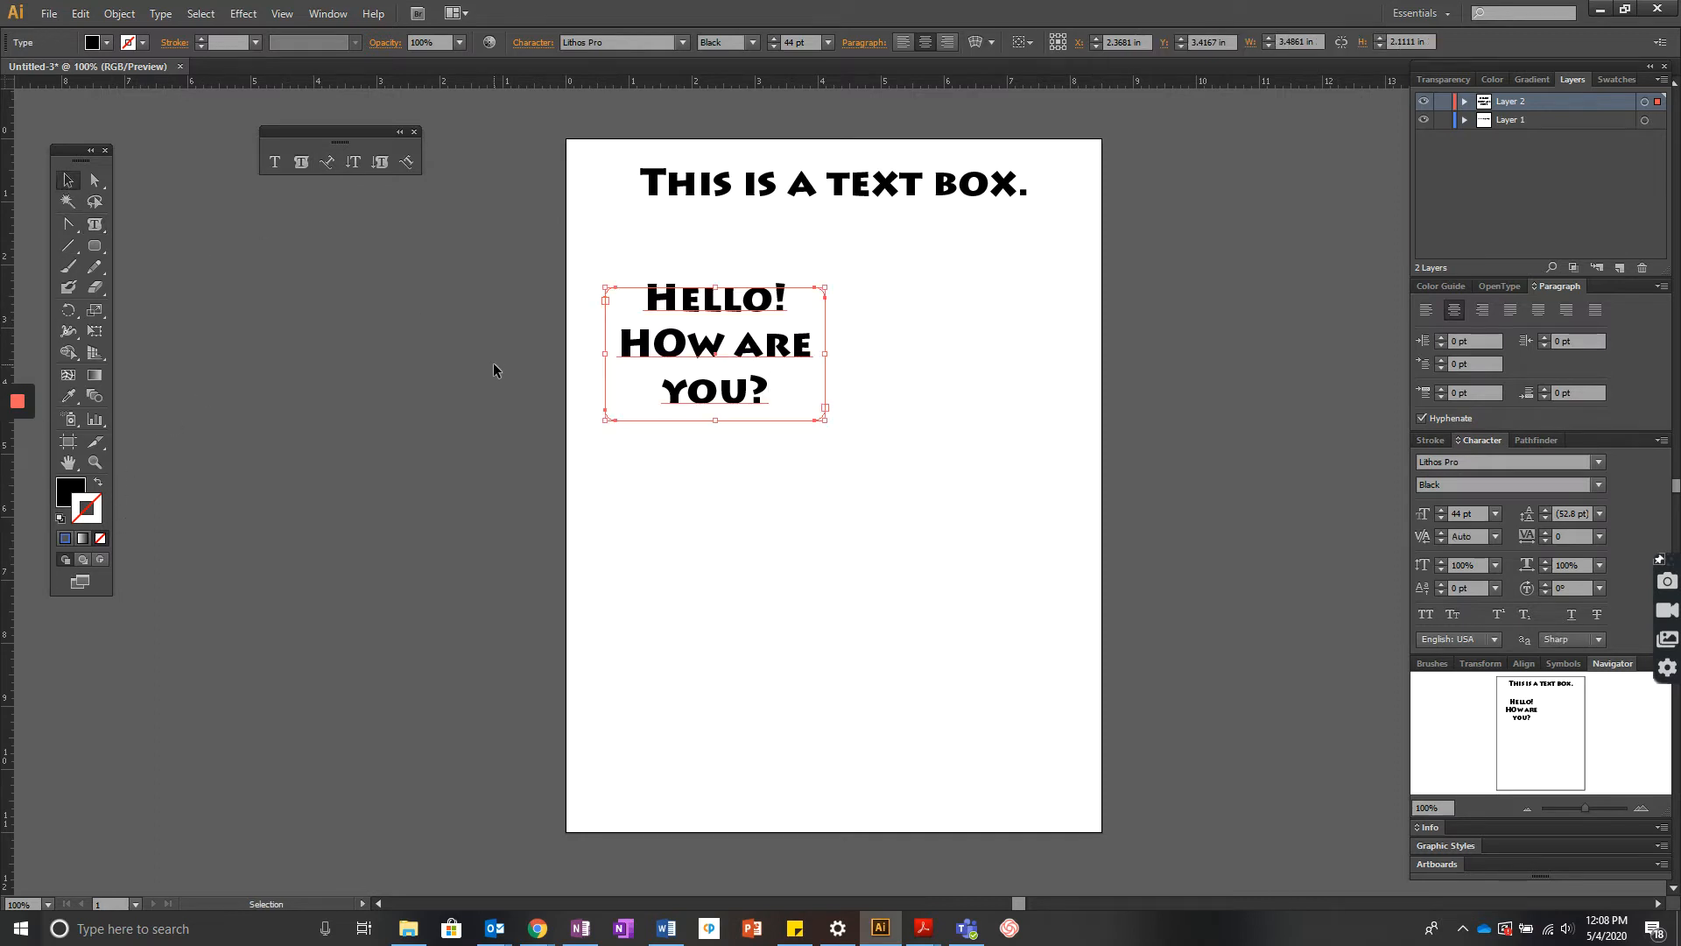
left_click(492, 362)
left_click(1464, 101)
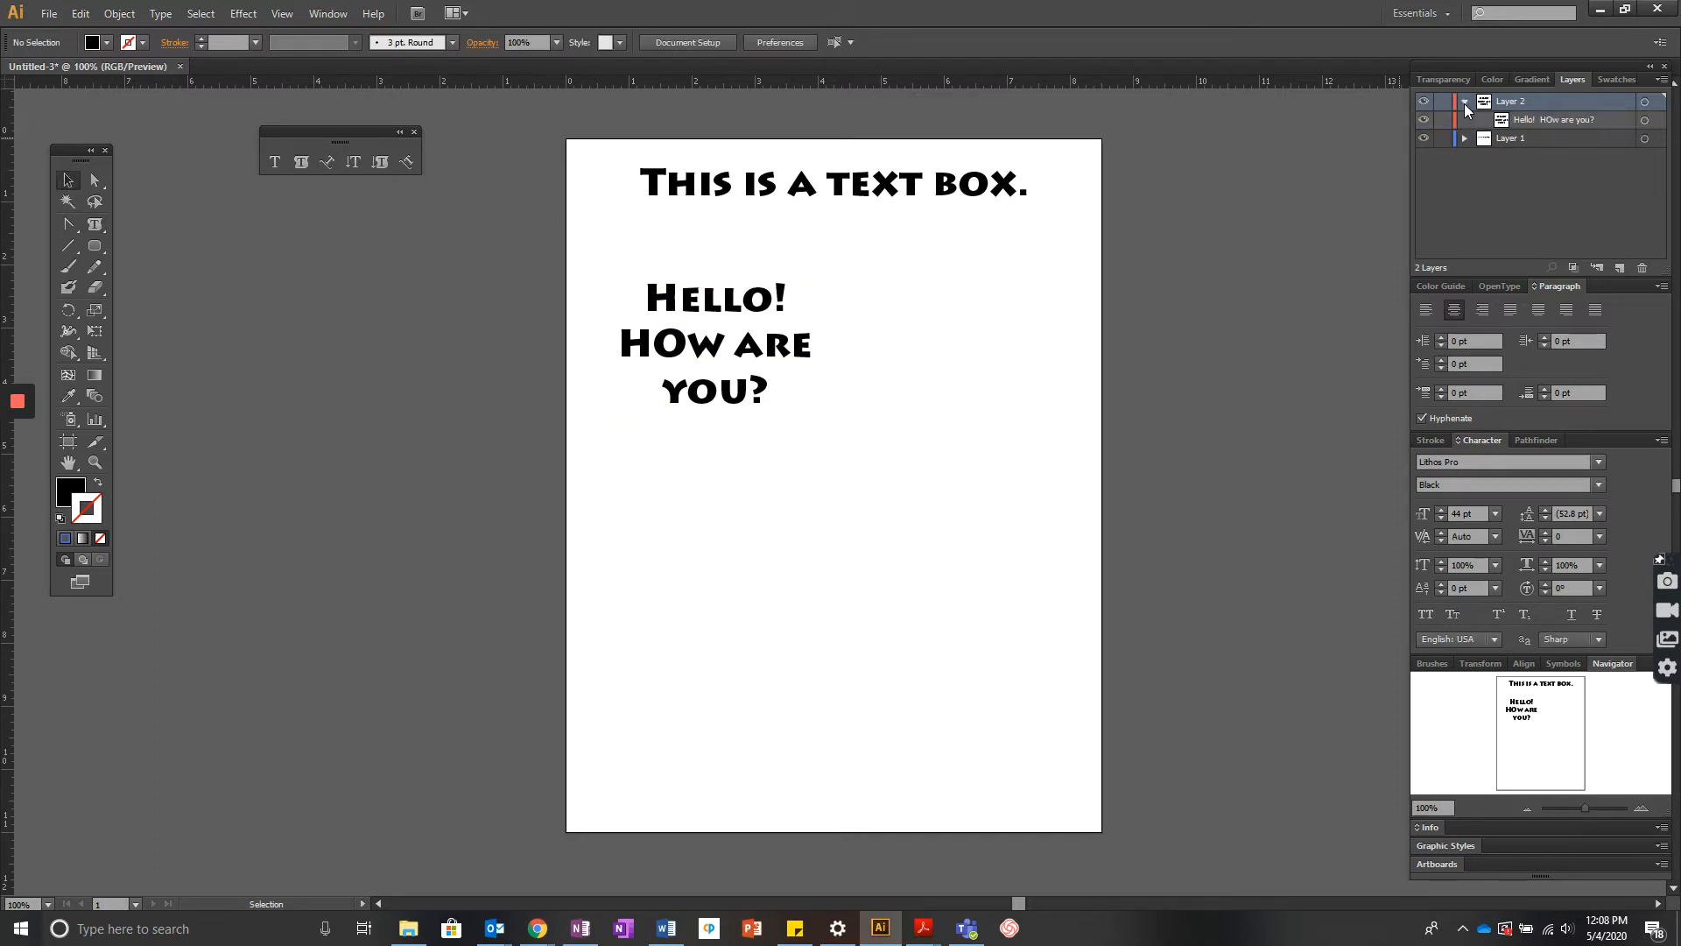
left_click(747, 381)
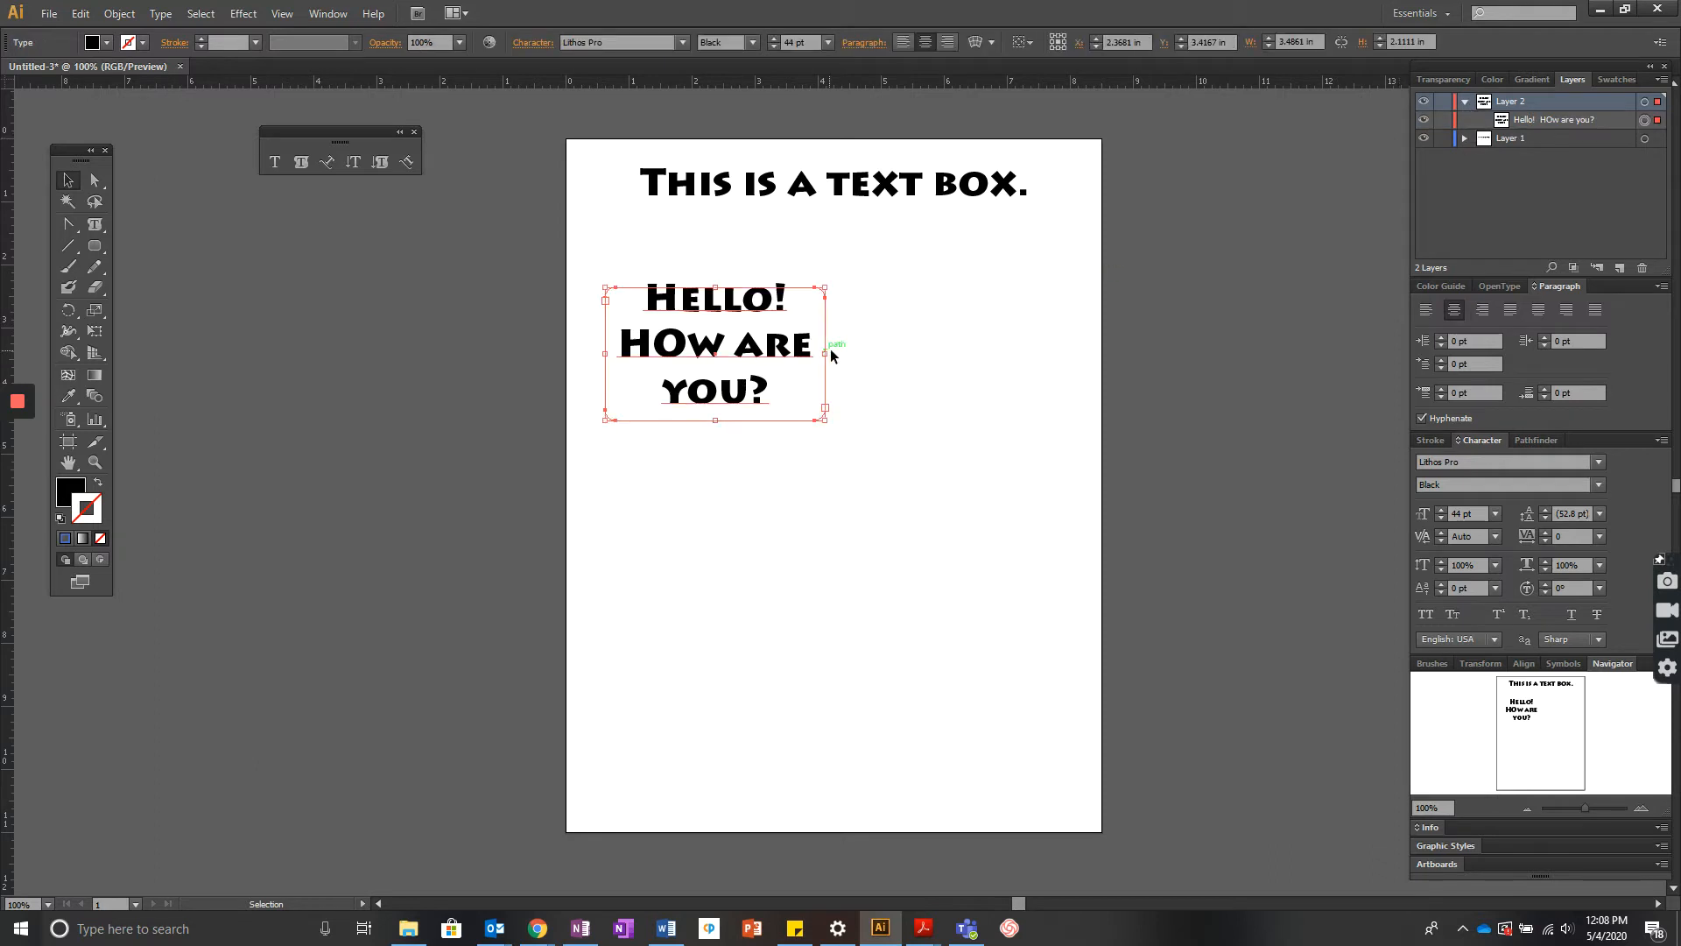
left_click(90, 504)
left_click_drag(89, 502, 92, 505)
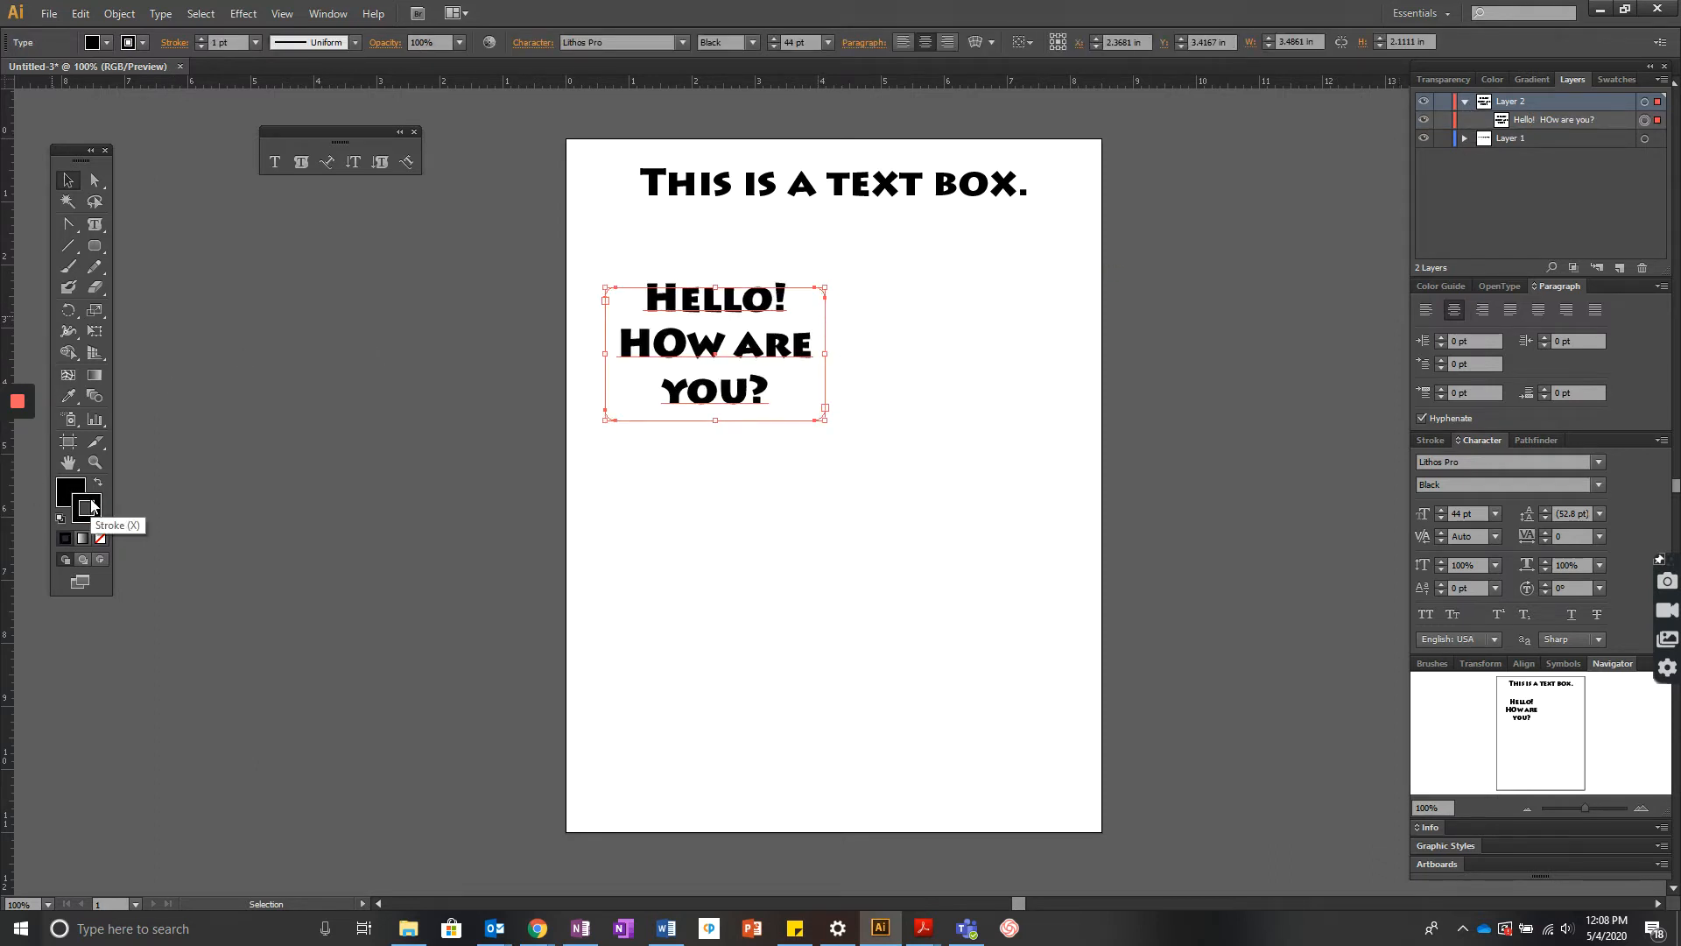
left_click_drag(604, 420, 550, 496)
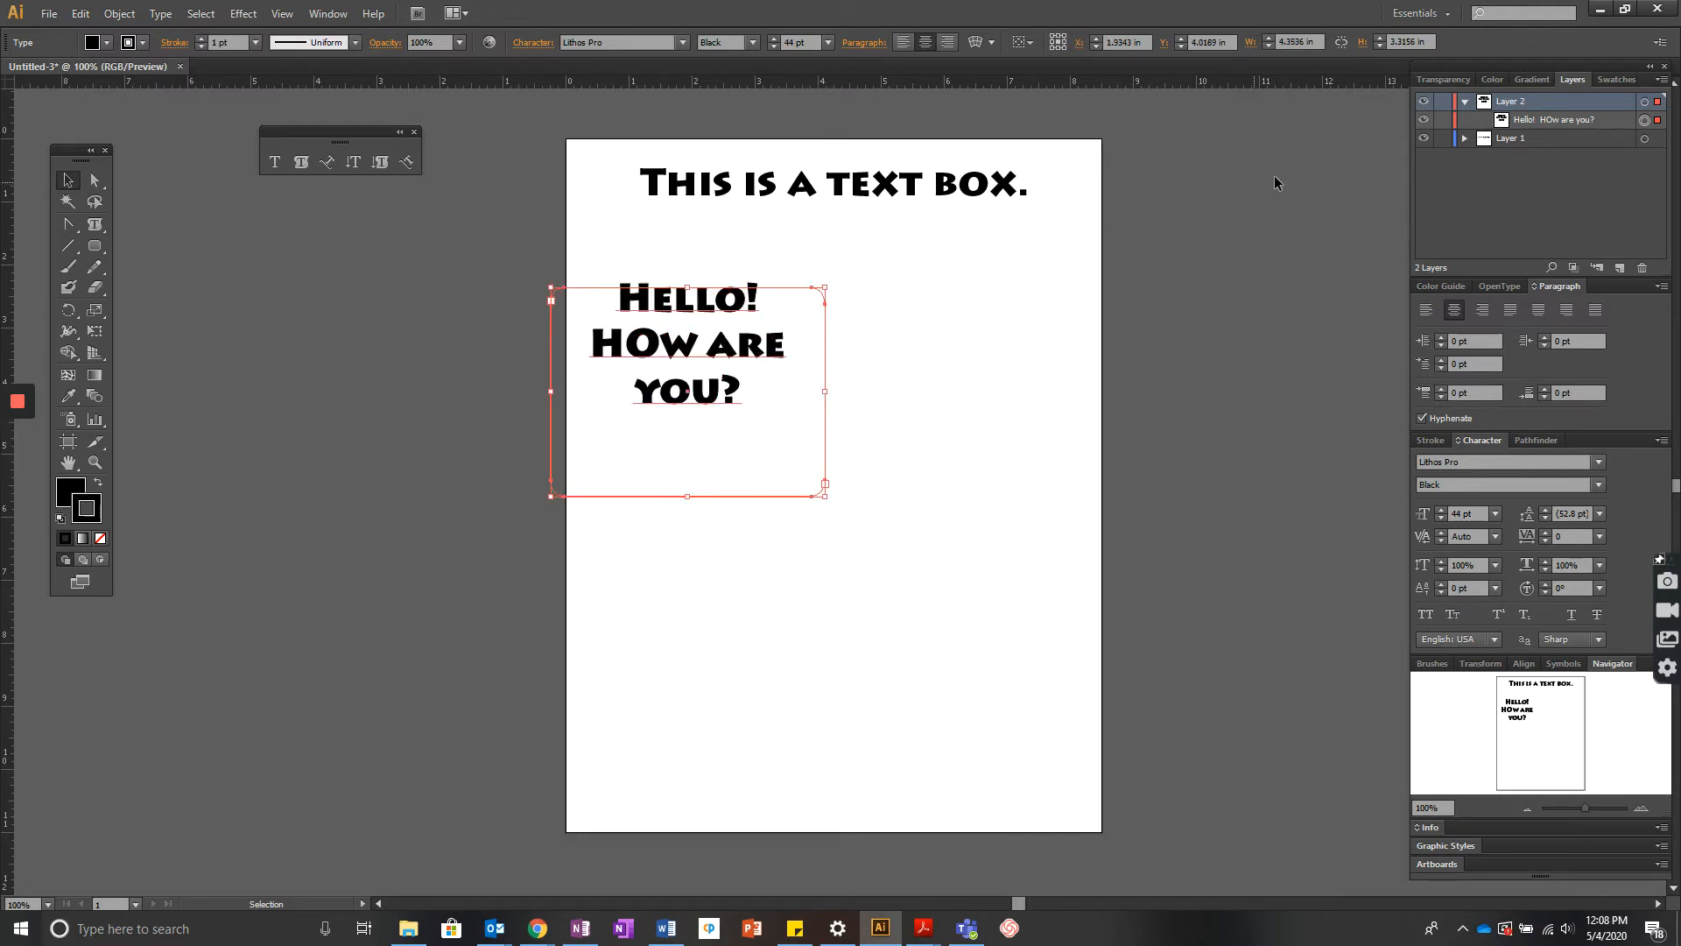
- Expand the layers, then delete the Hello! HOw are you? area text object from the page
left_click(1465, 139)
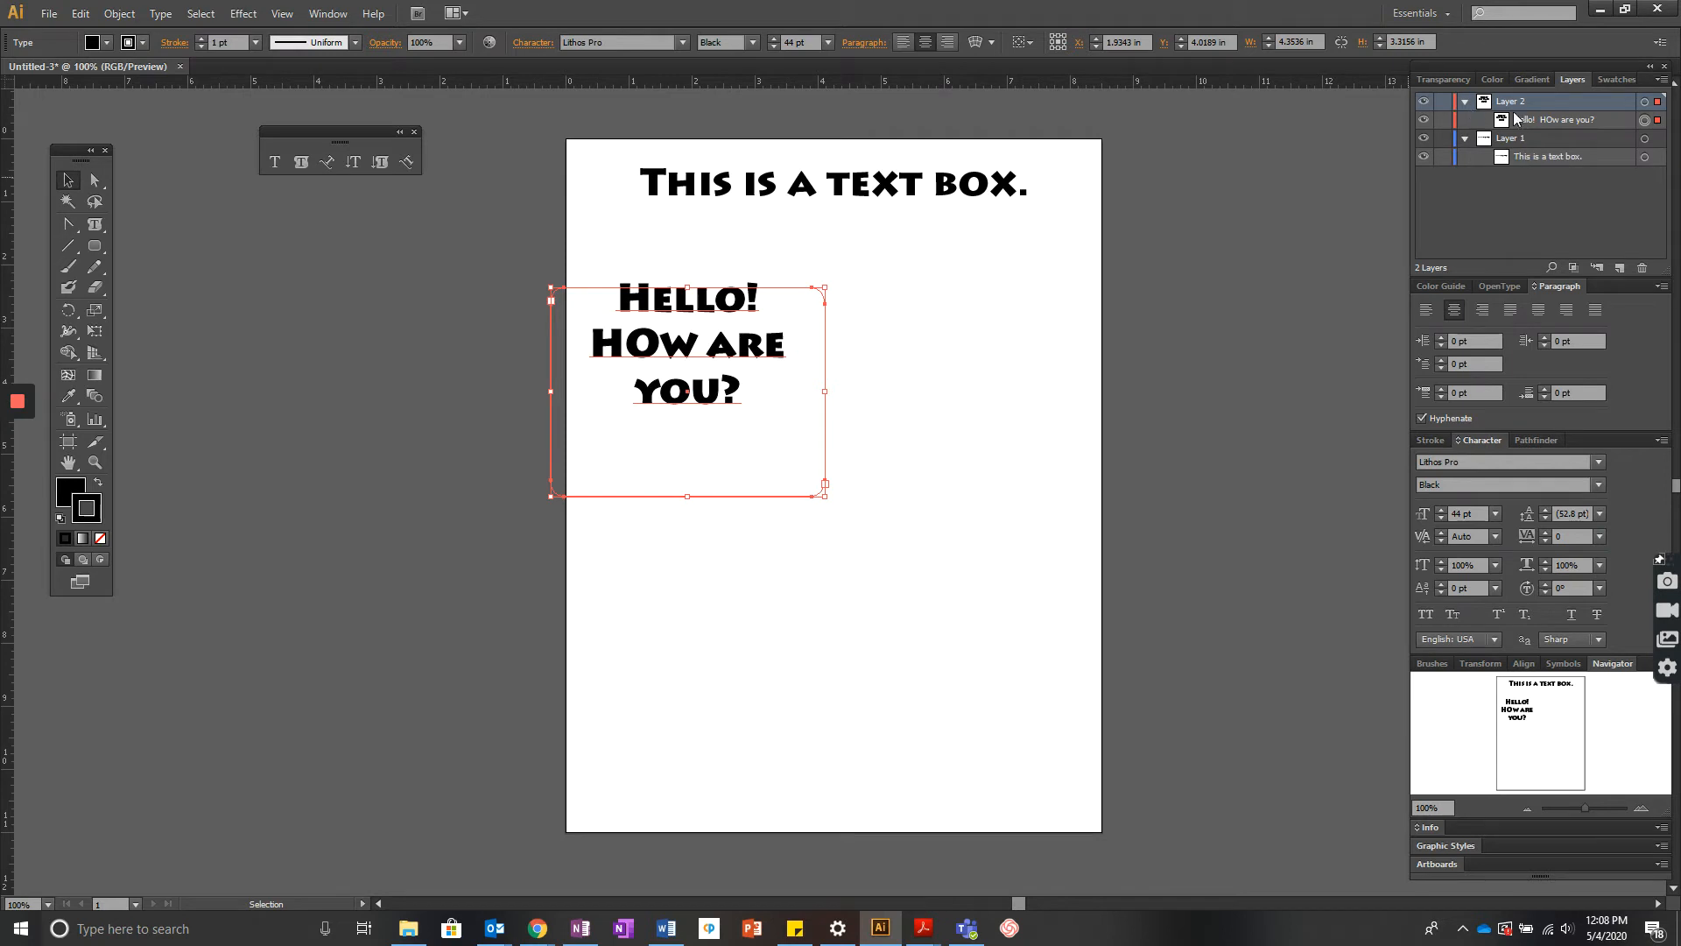
left_click(1550, 122)
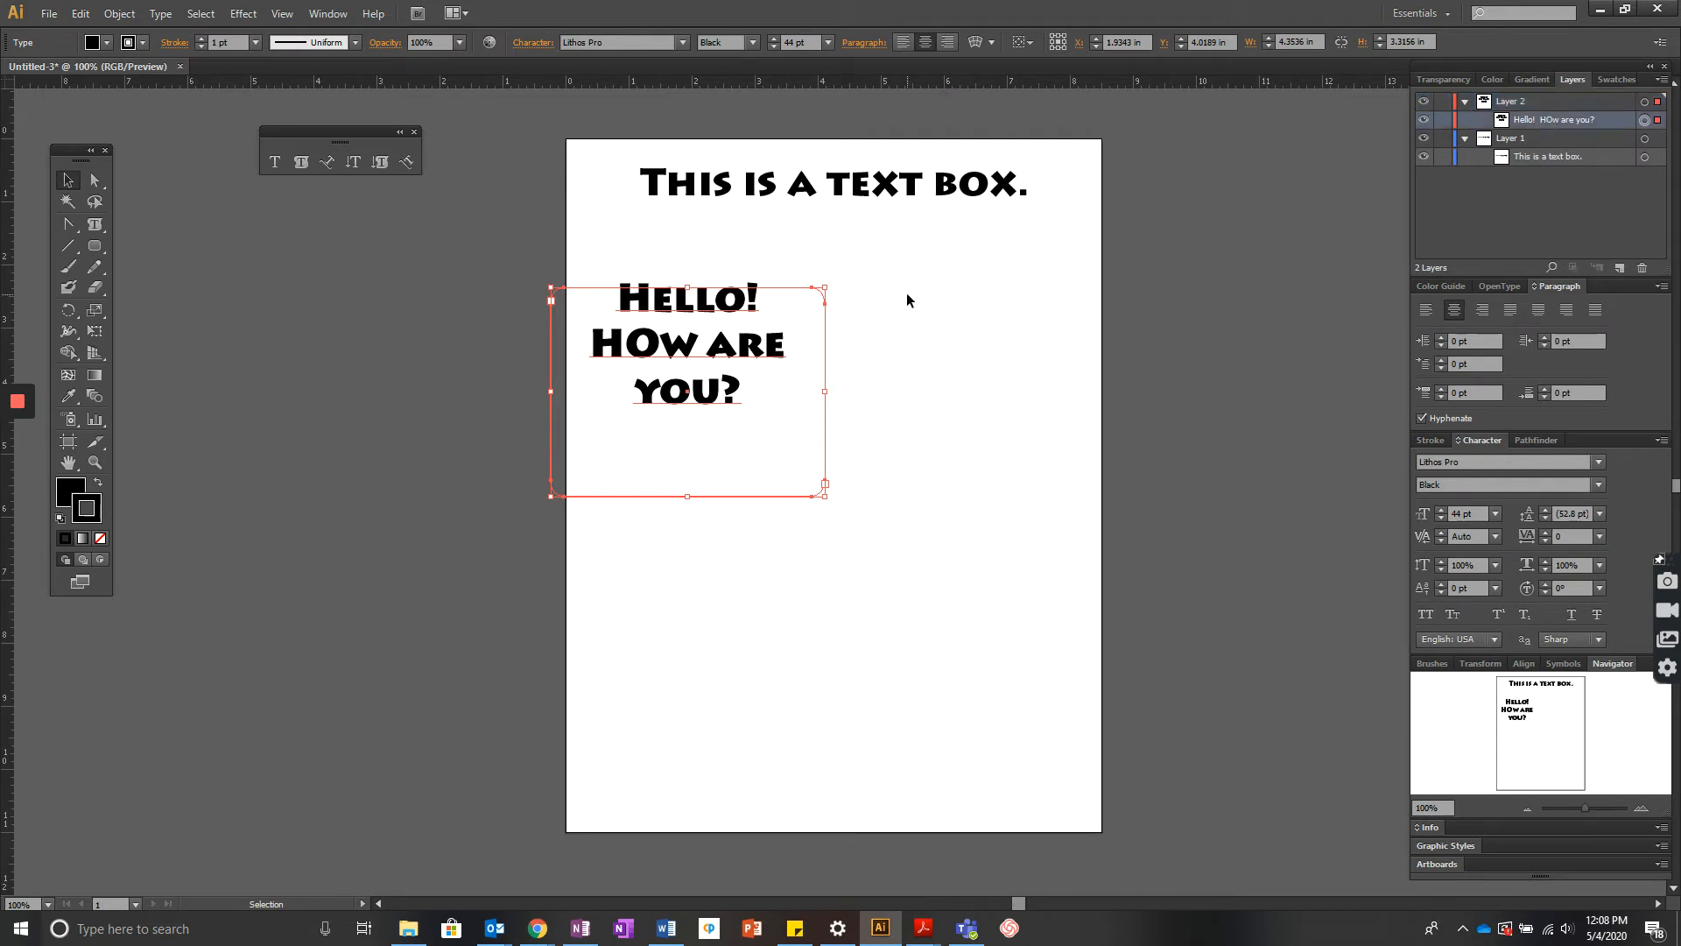
left_click_drag(735, 327, 814, 361)
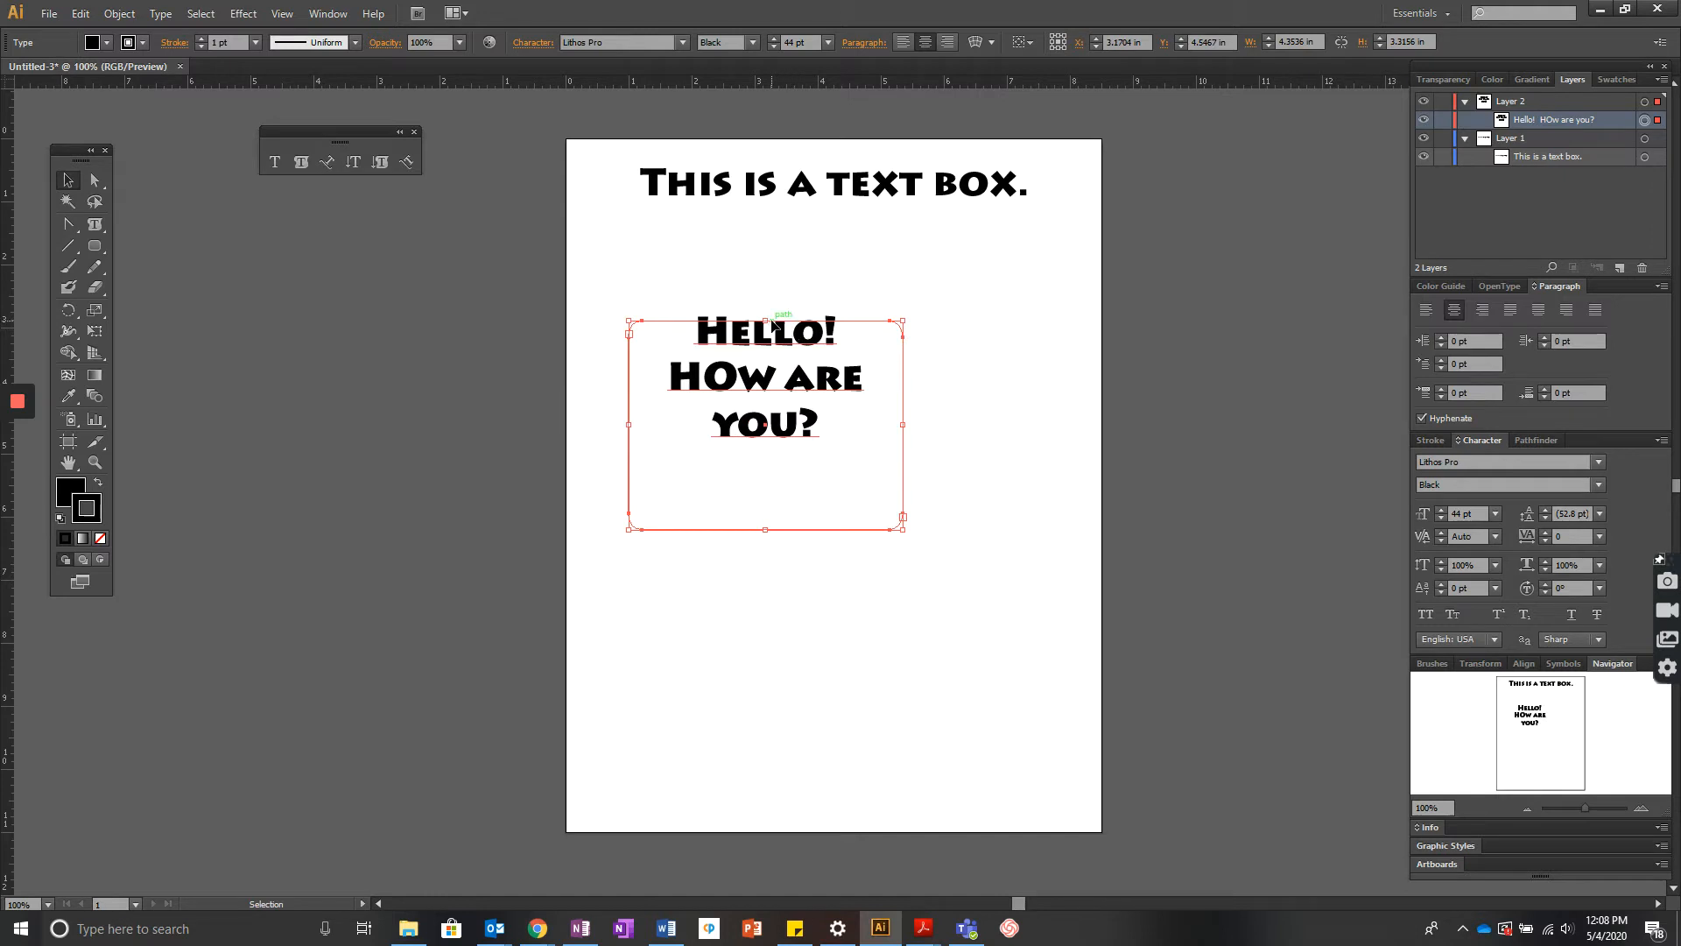
left_click_drag(764, 529, 770, 445)
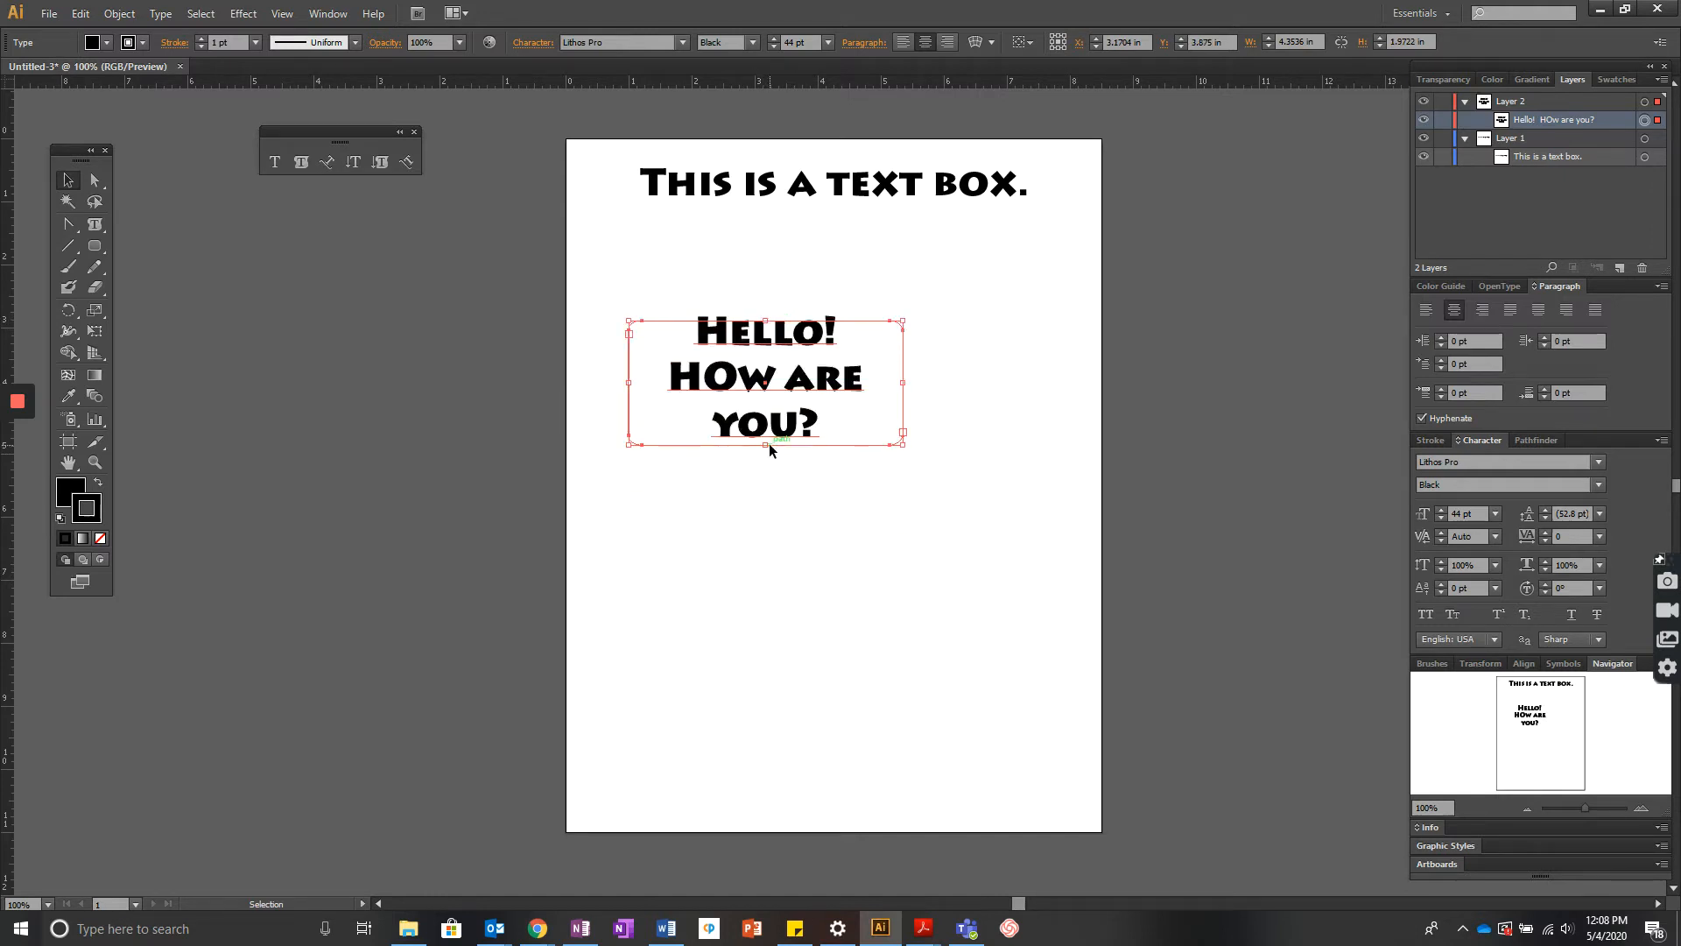
key("Delete")
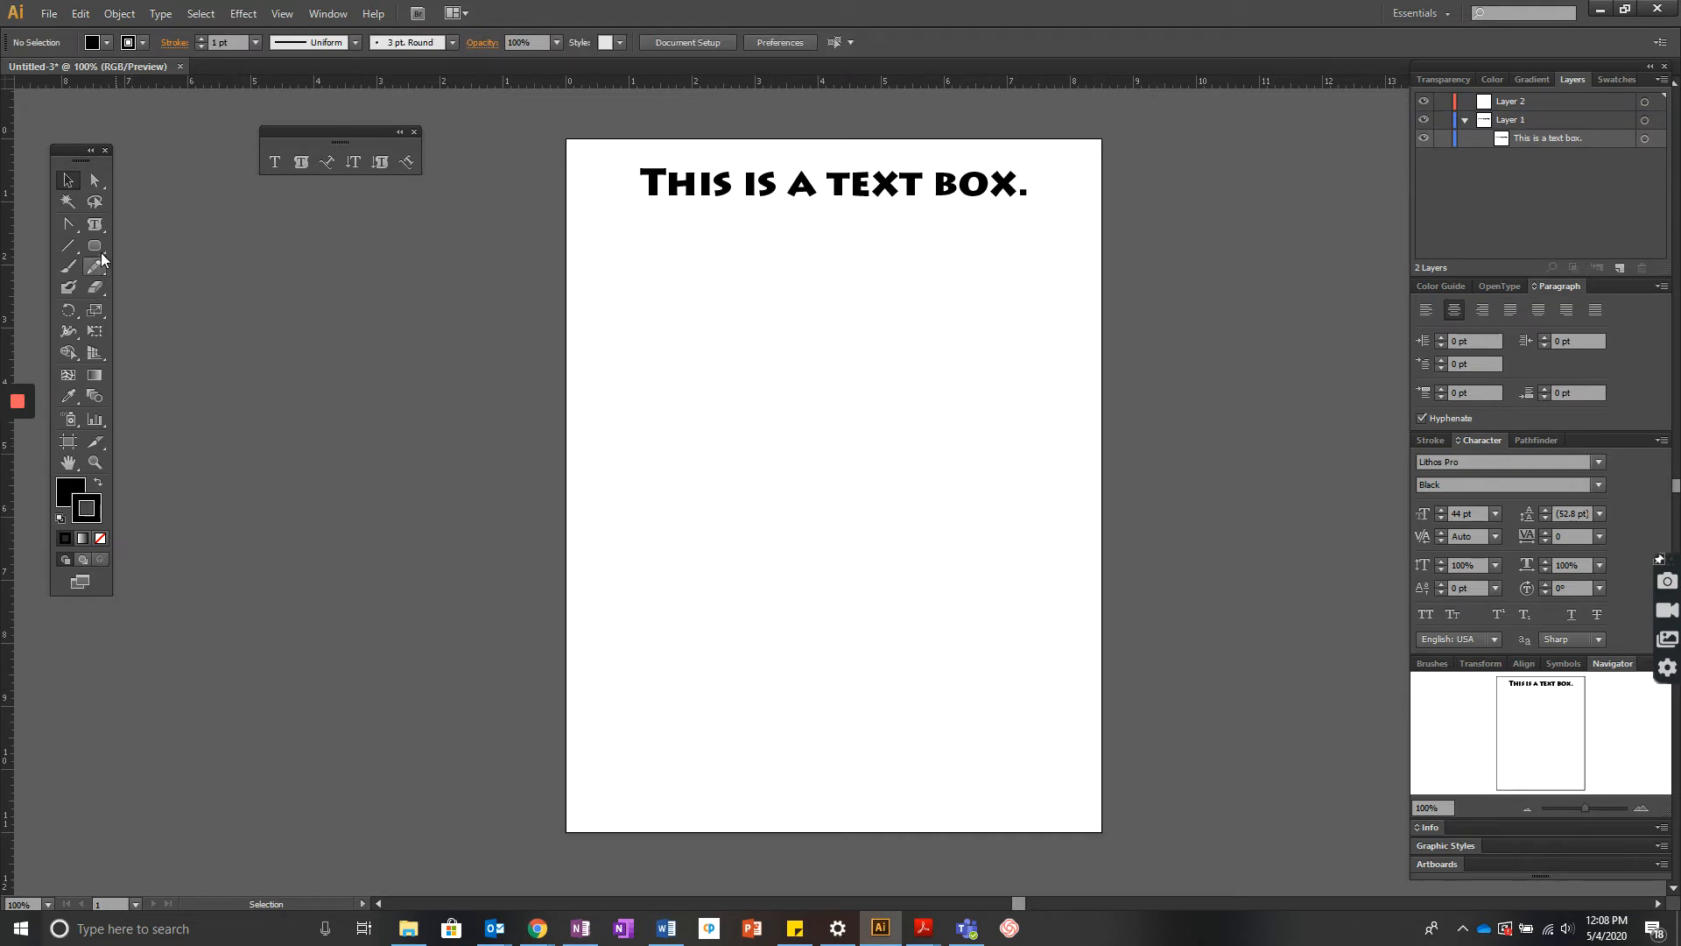
- Draw a circle about 3.15 in by 3.13 in below the heading with the Ellipse tool
left_click_drag(96, 244, 177, 292)
left_click_drag(613, 251, 813, 446)
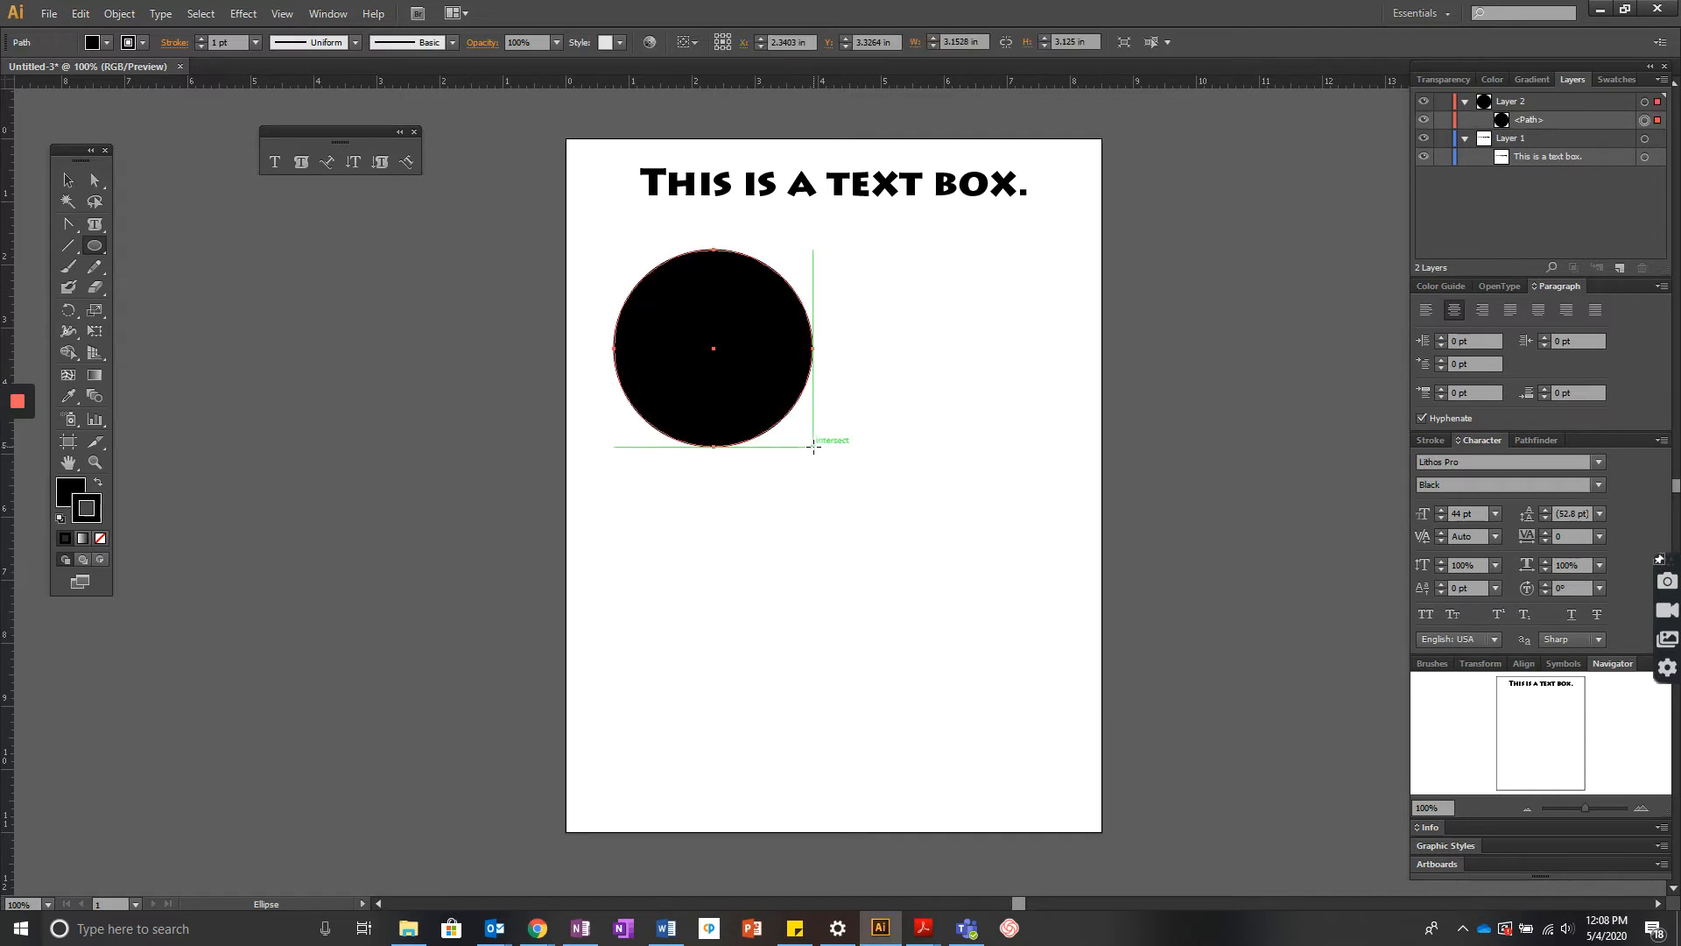
- Turn the circle into area type, type this is a circle. inside it, and deselect
left_click(300, 163)
left_click(705, 282)
left_click(1007, 490)
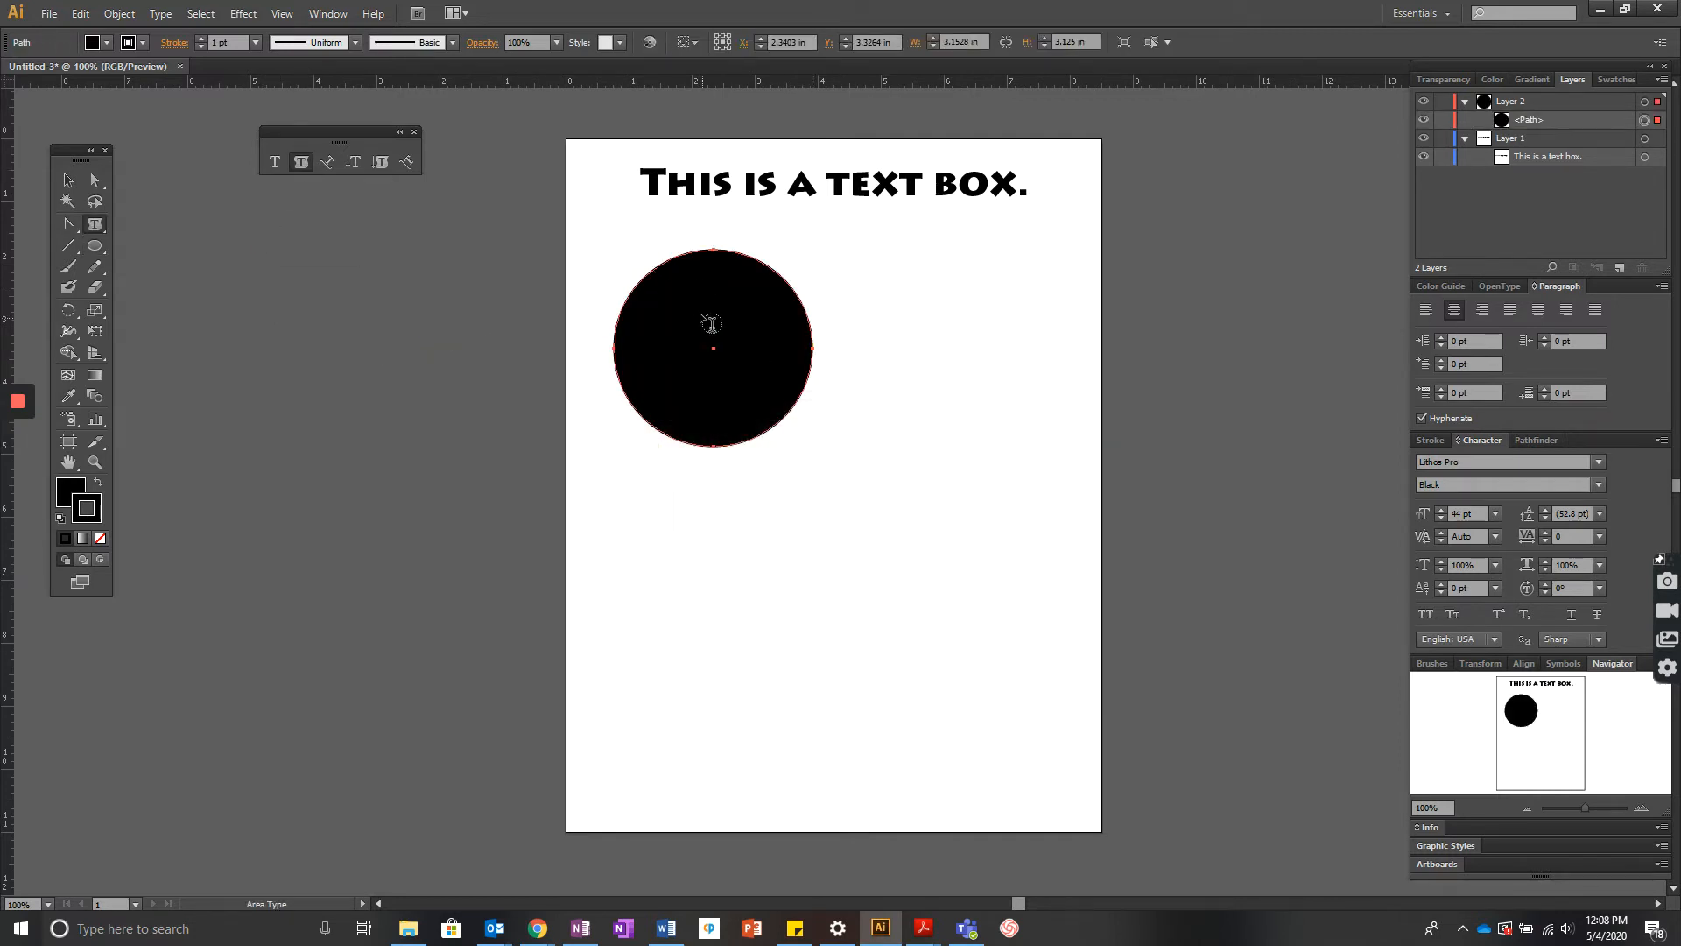
left_click(669, 268)
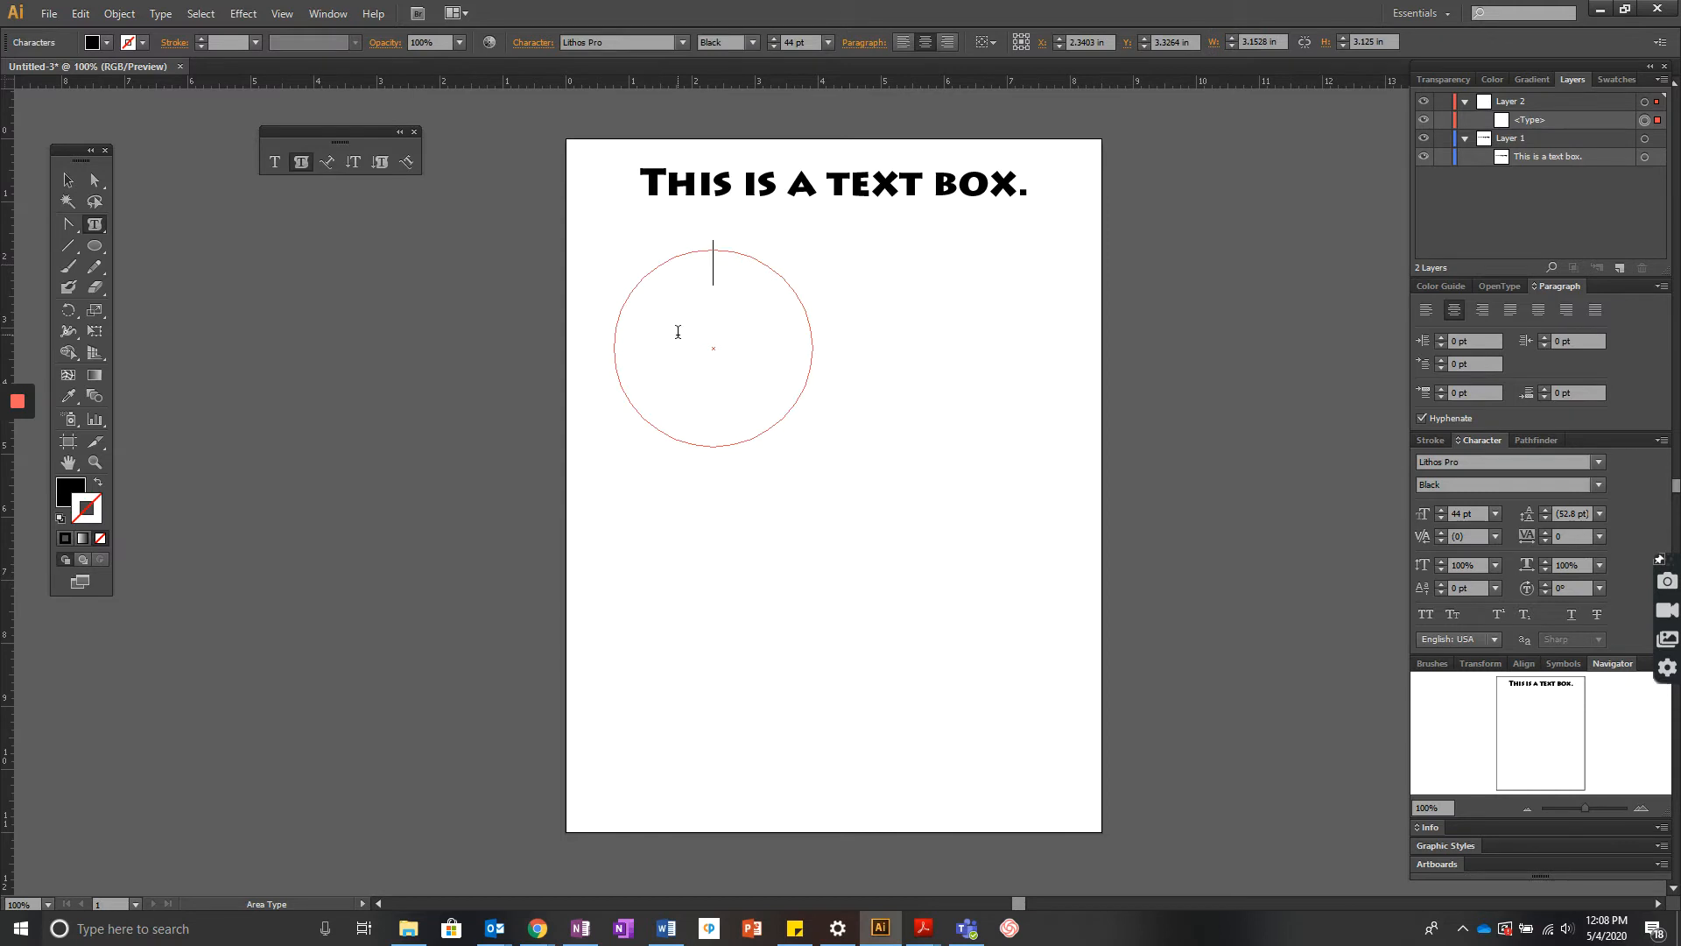
type("this is a cri")
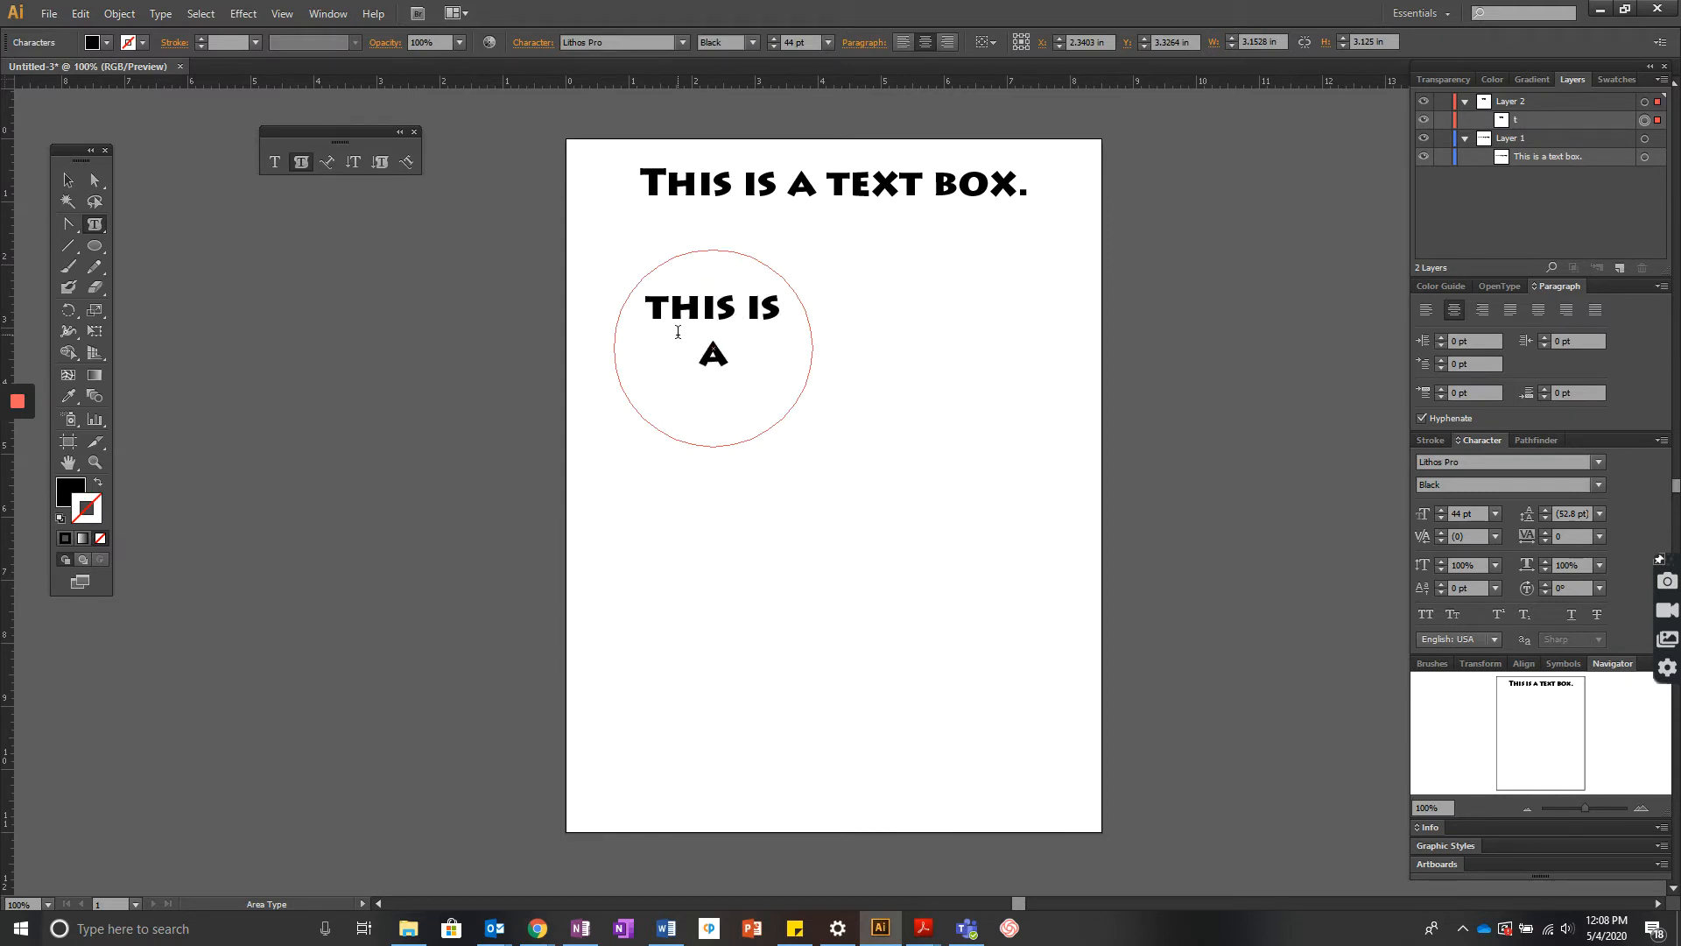
key("BackSpace")
key("BackSpace")
type("ircle.")
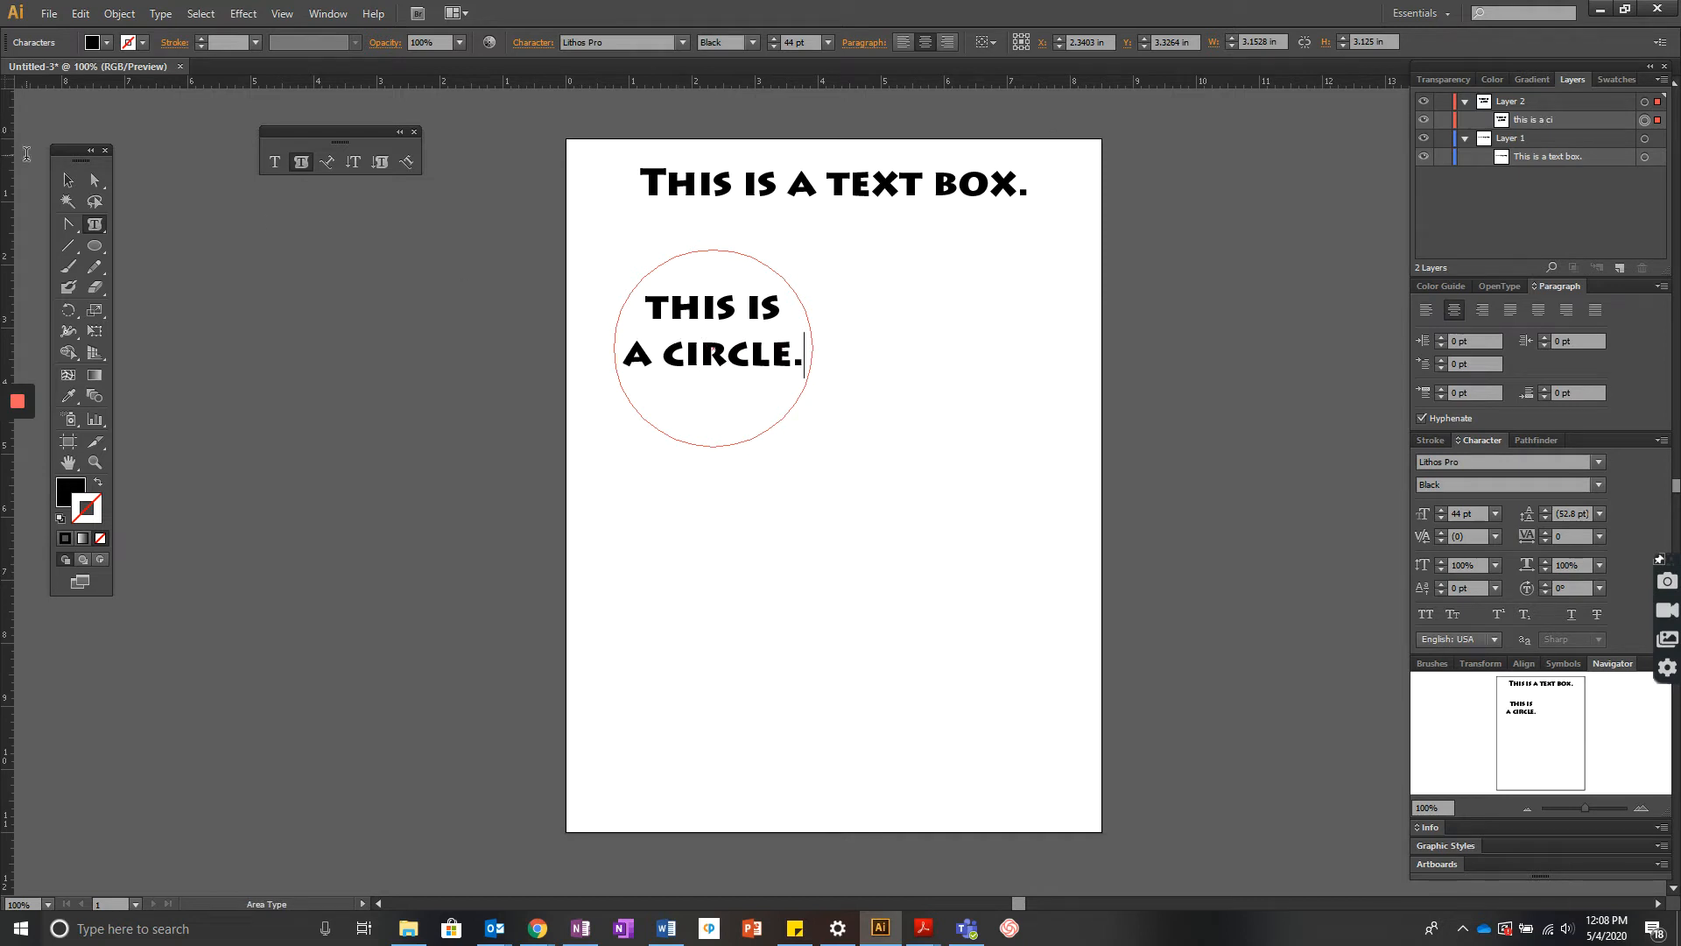
left_click(71, 180)
left_click(994, 631)
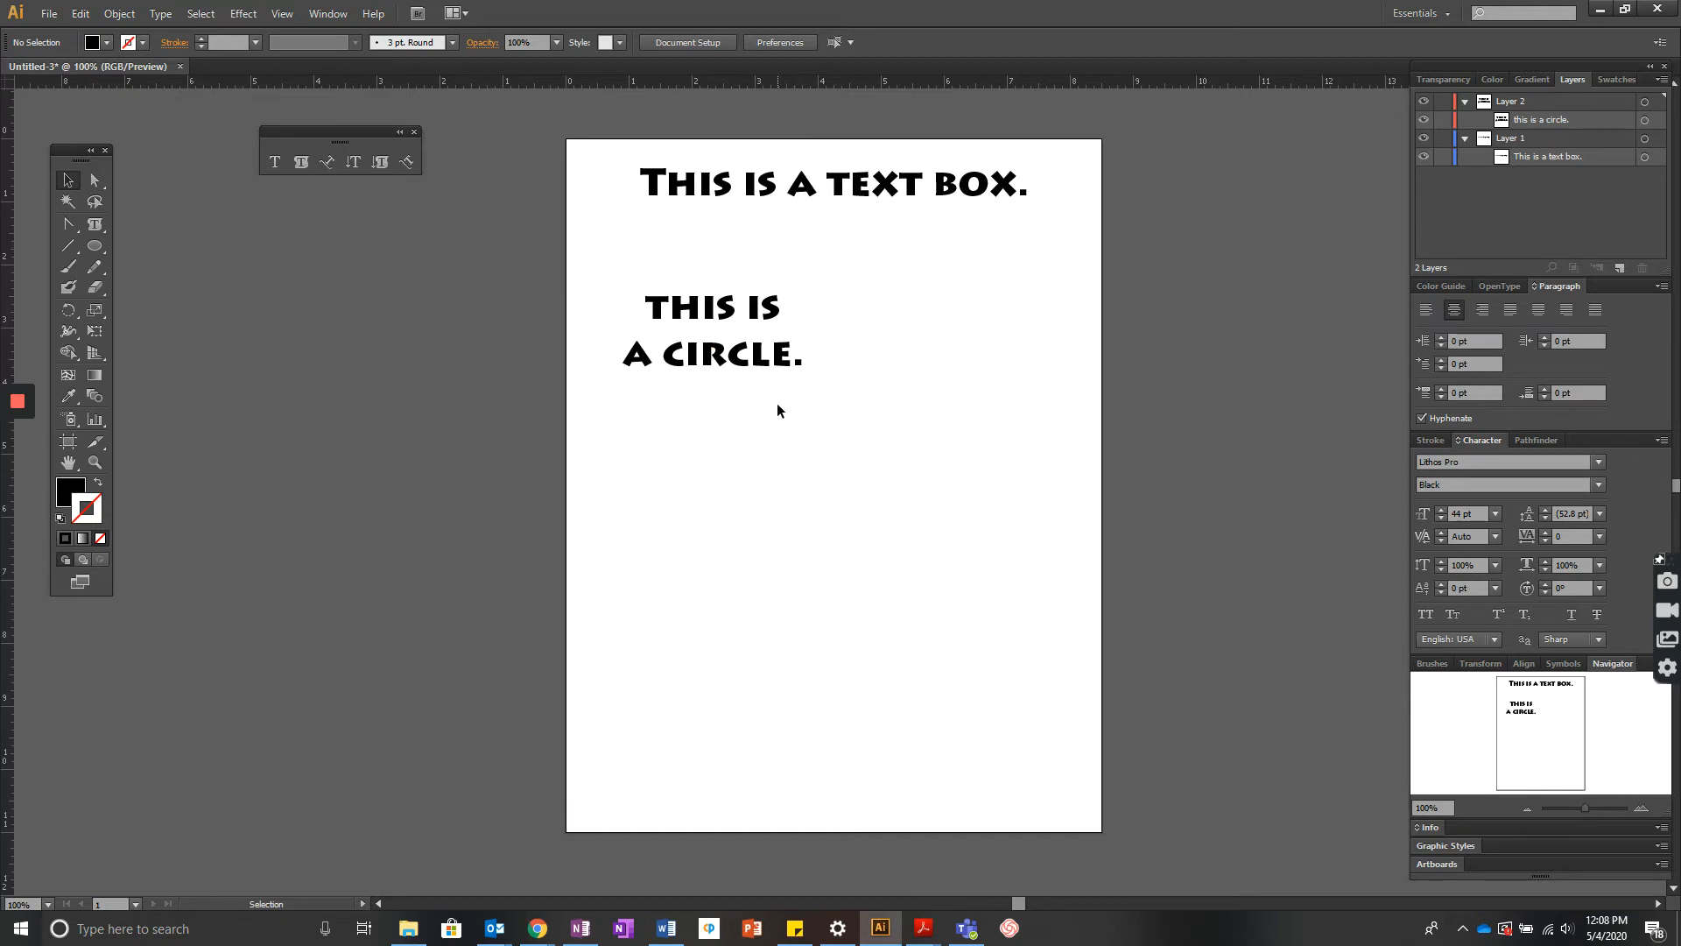
- Draw a second circle about 3.32 in across to the right and fill it with green
left_click(94, 246)
left_click_drag(862, 289, 1072, 498)
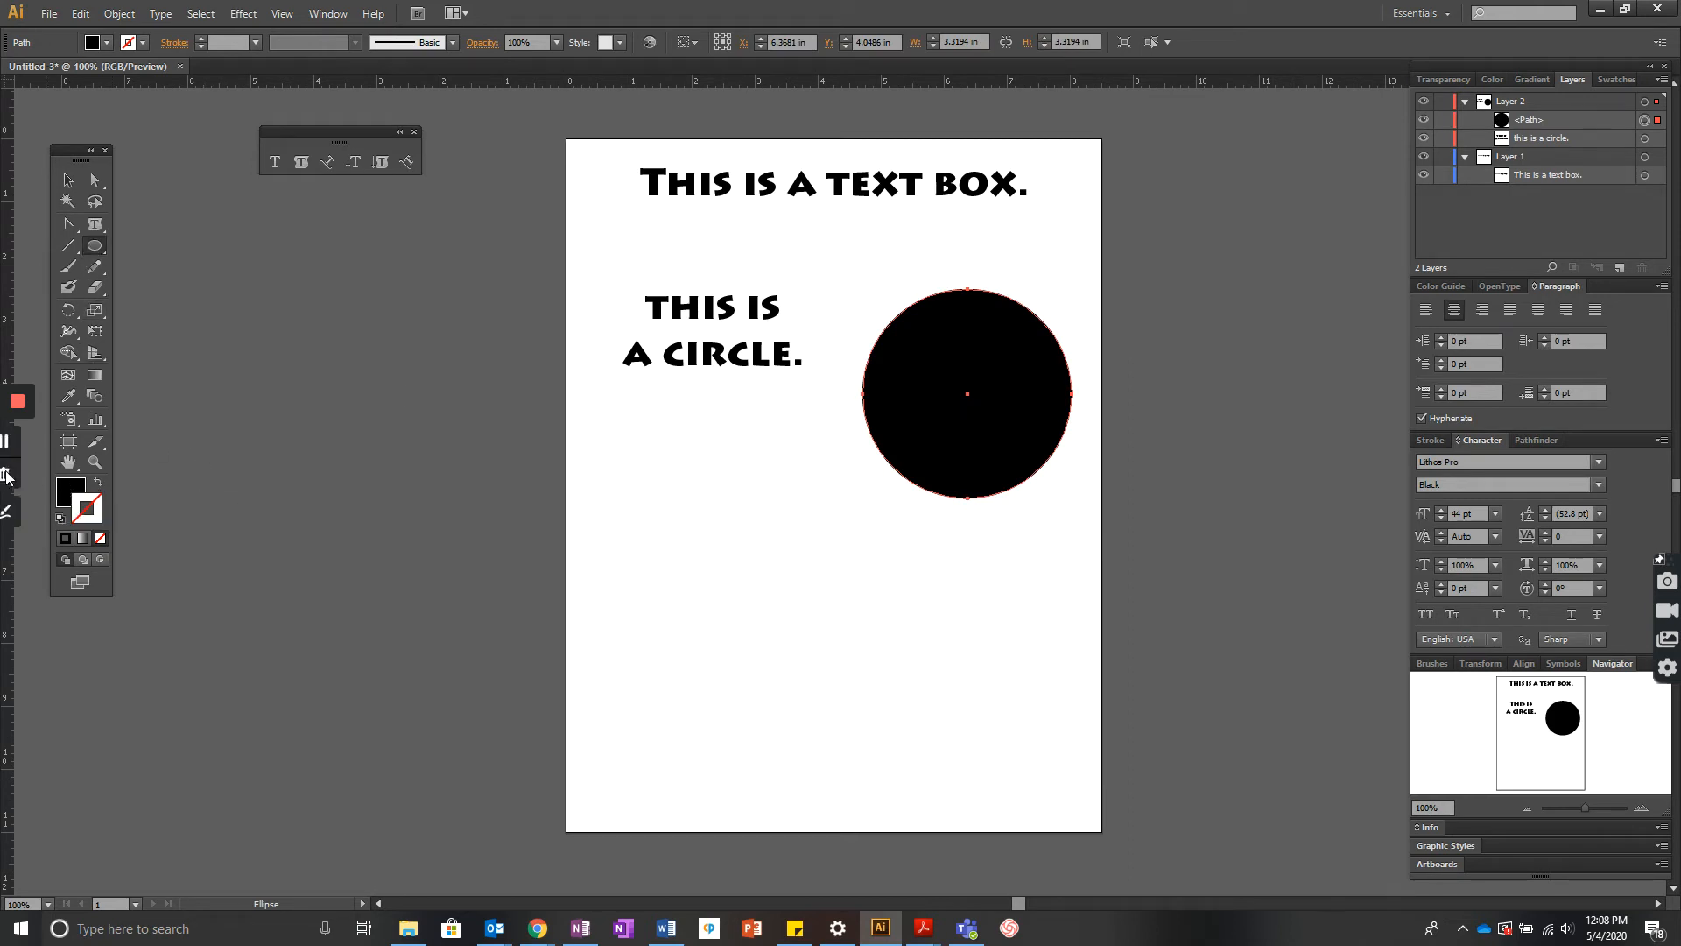
left_click(69, 496)
double_click(68, 495)
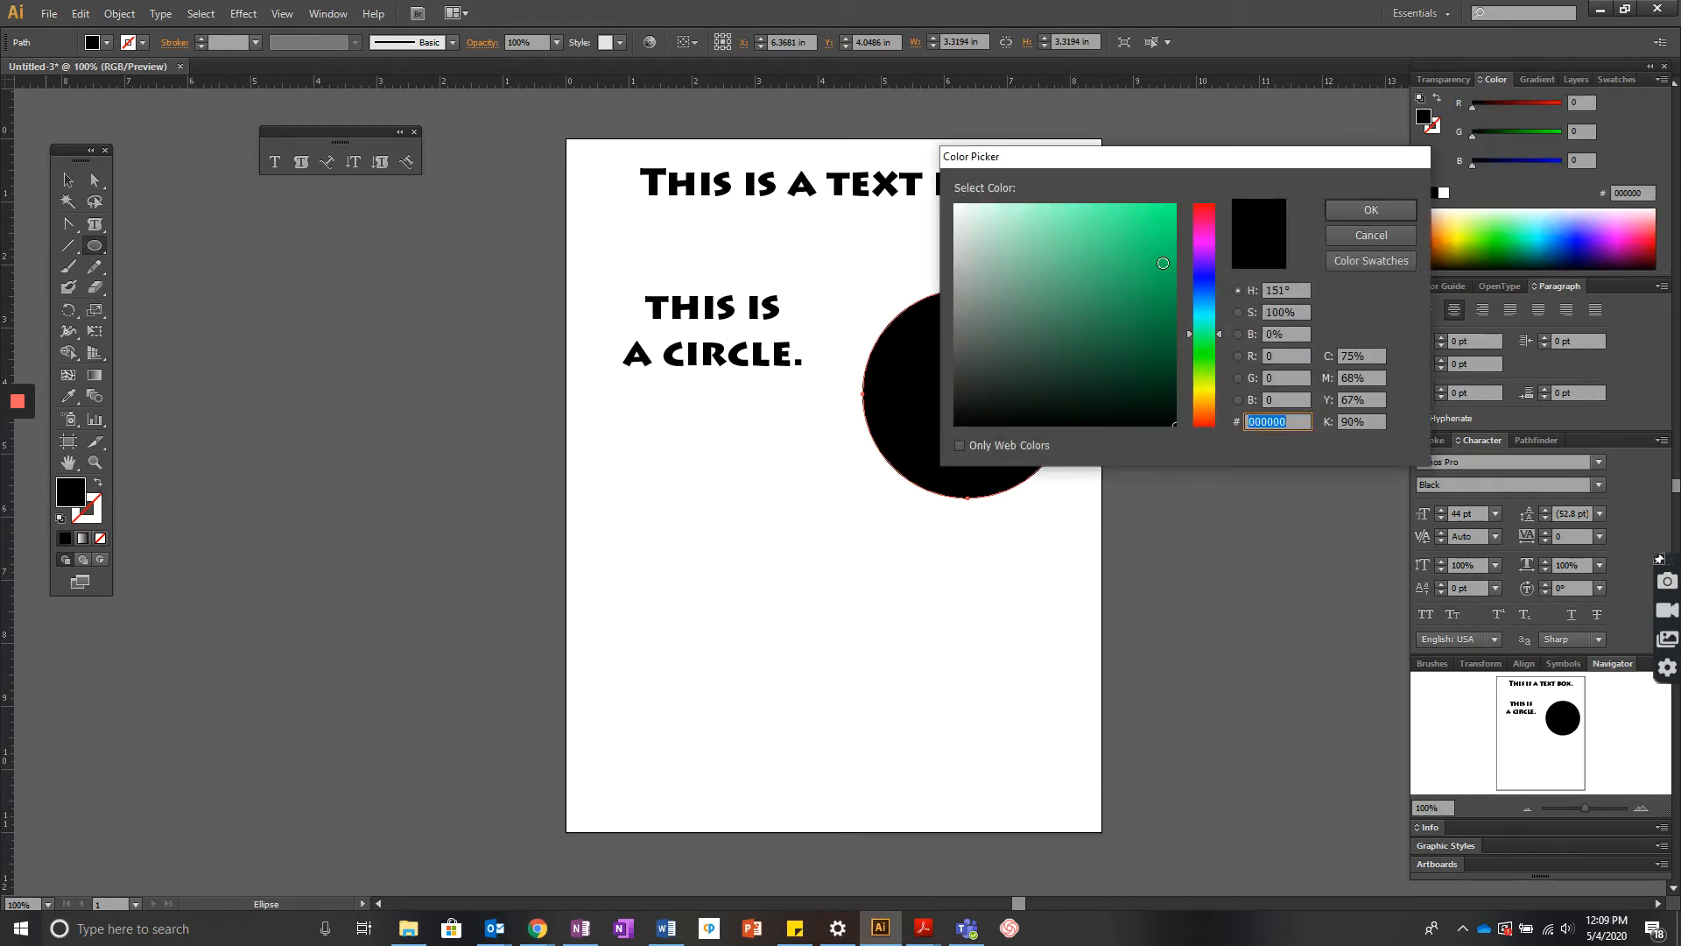
left_click(1156, 248)
left_click(1371, 211)
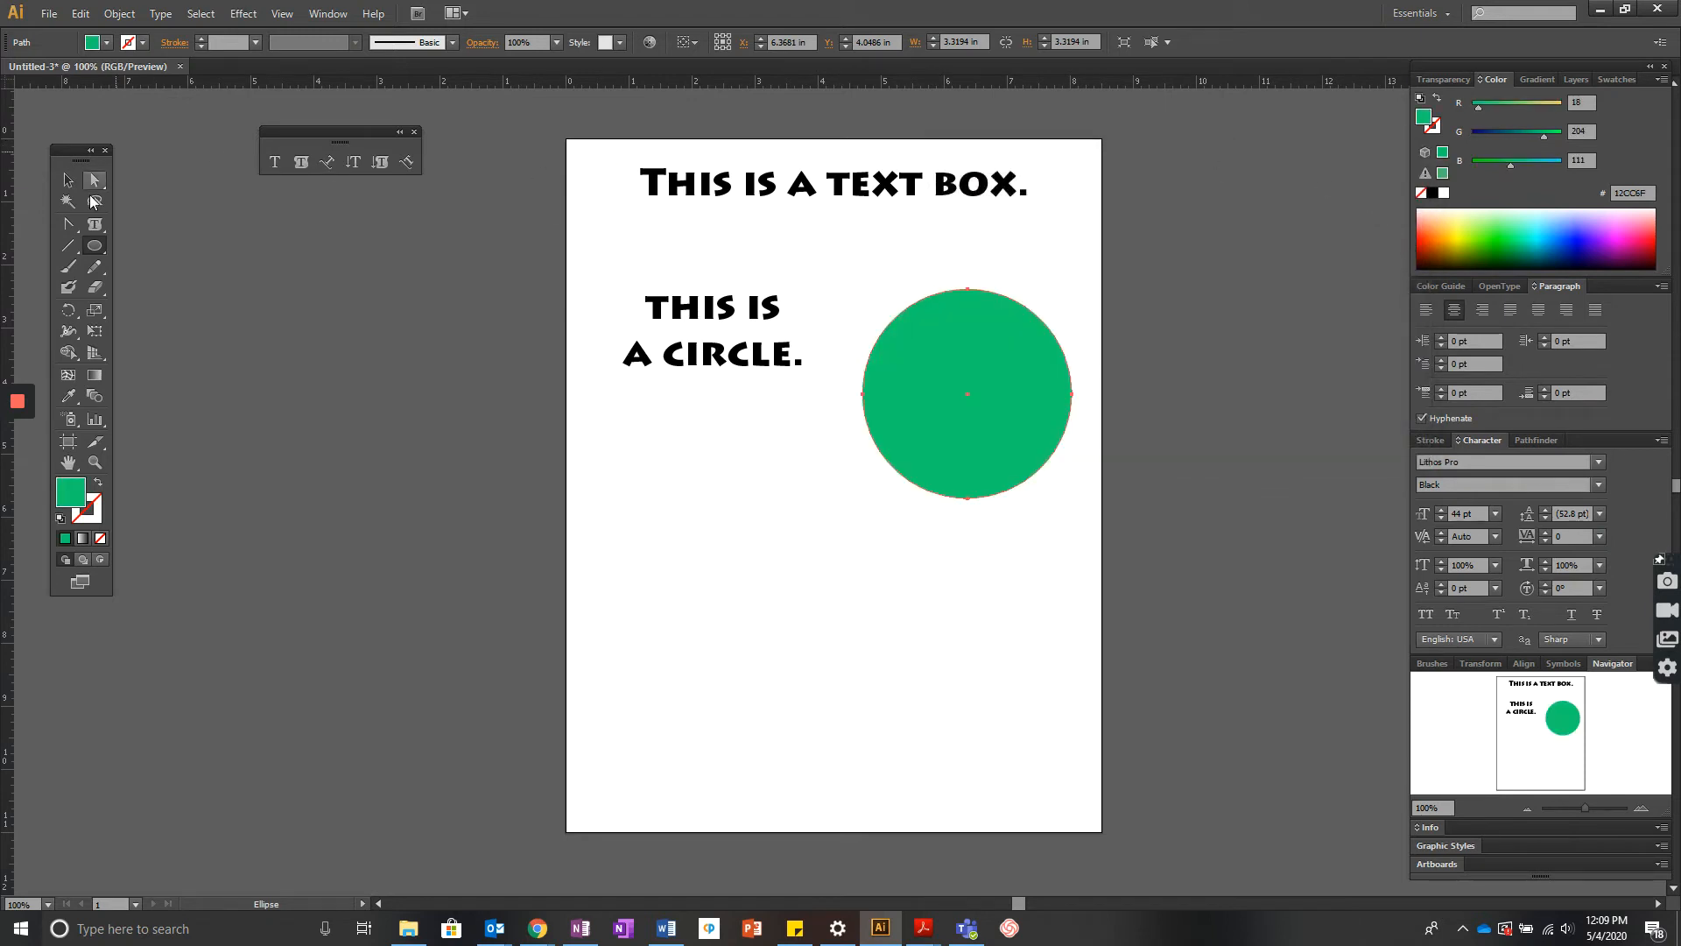
- Move the green circle onto the circle text and place it below that text in the layer order
left_click_drag(975, 435, 714, 398)
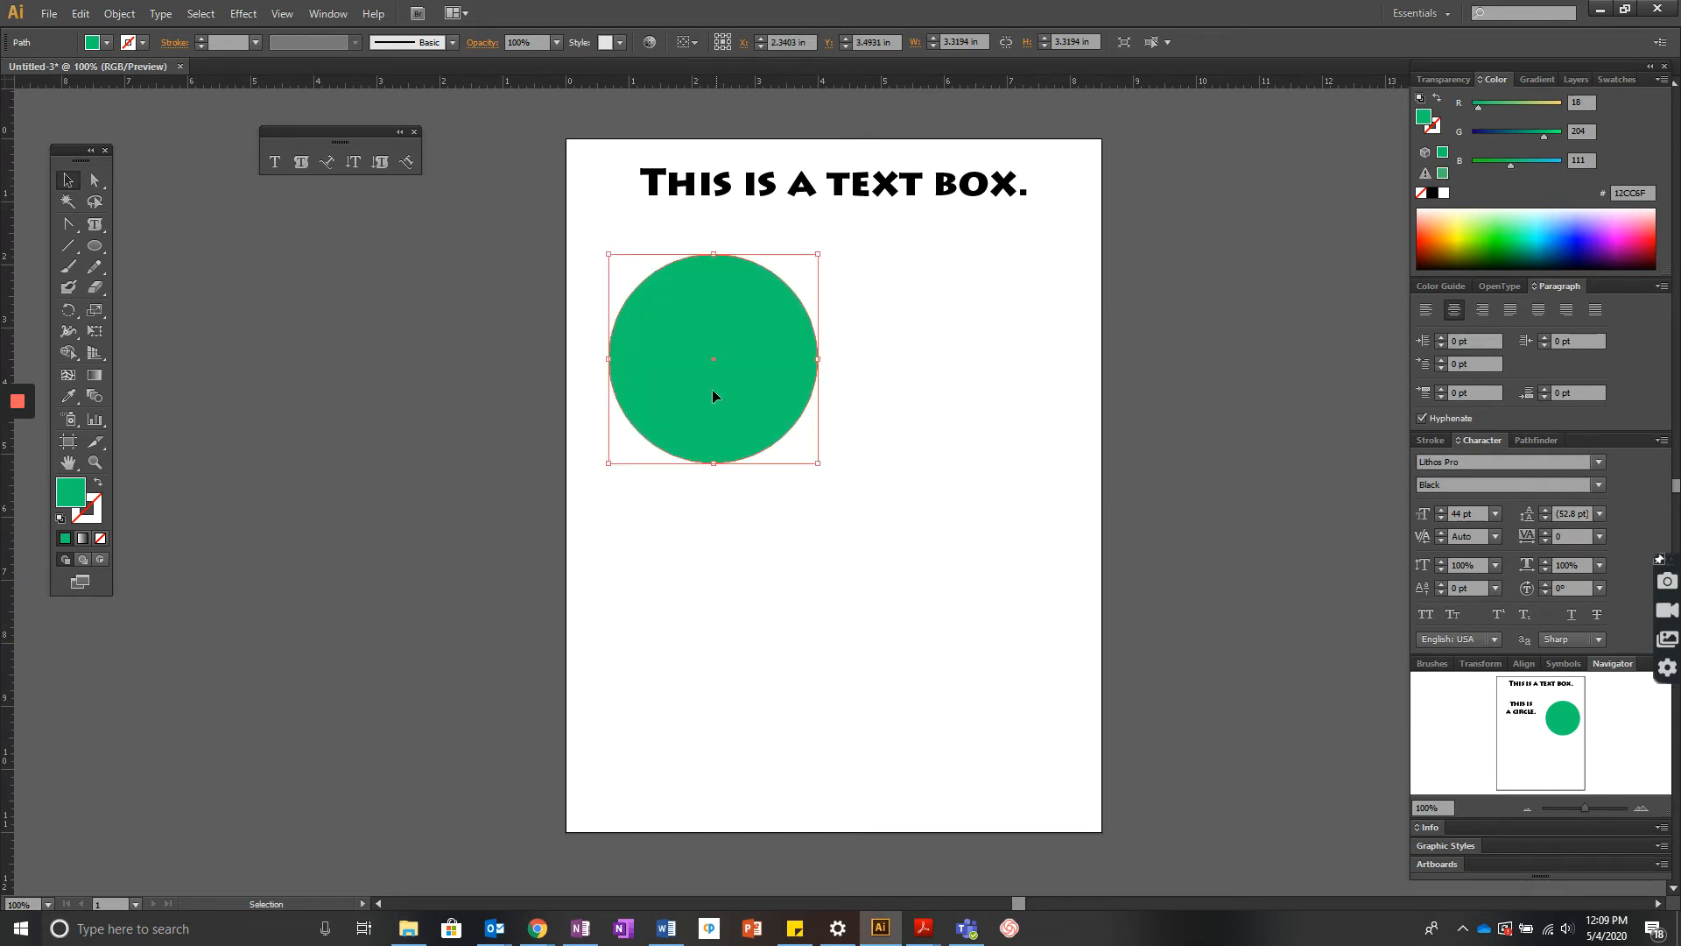
left_click(1576, 79)
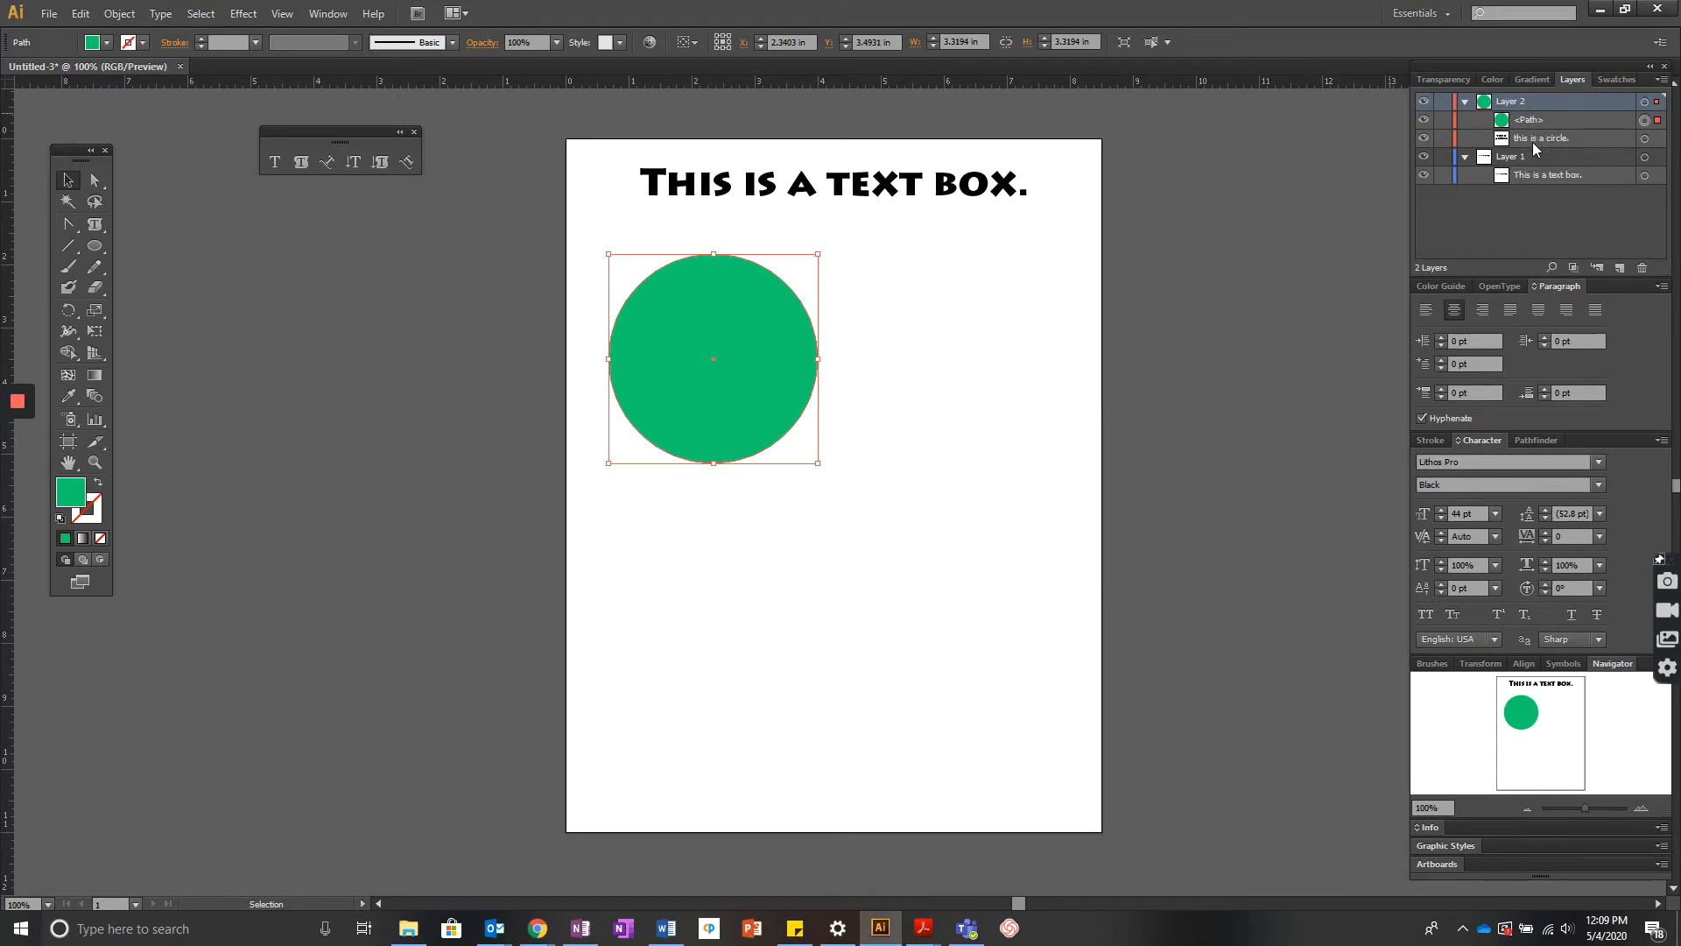
left_click_drag(1533, 123, 1532, 151)
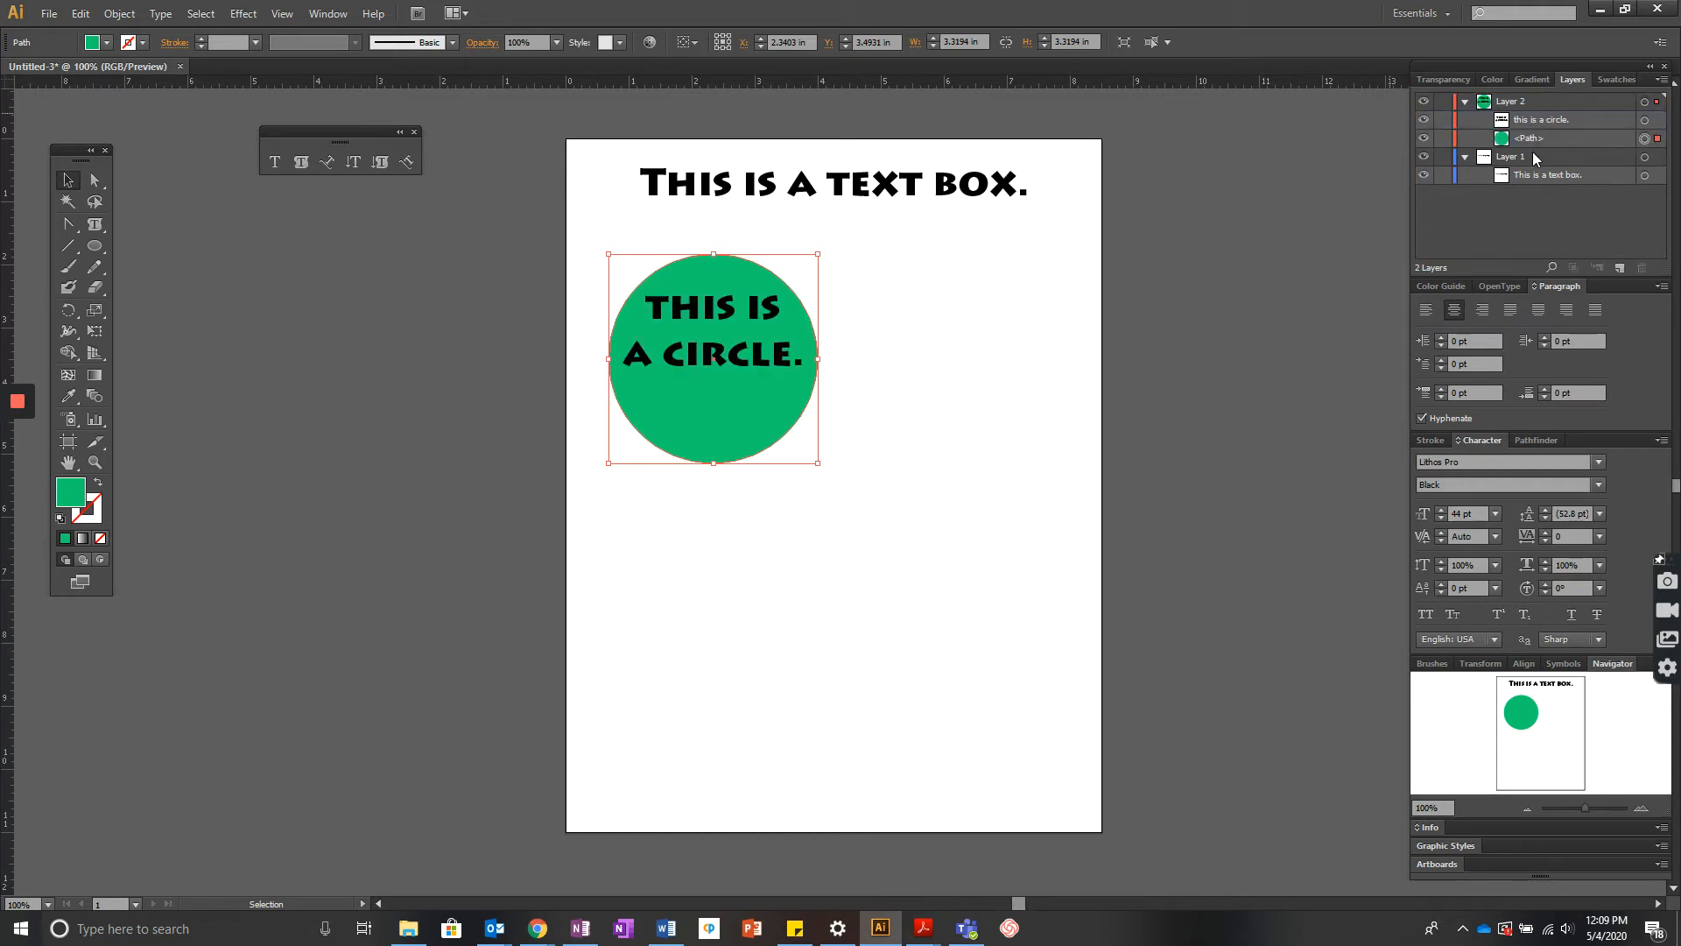
left_click(1013, 487)
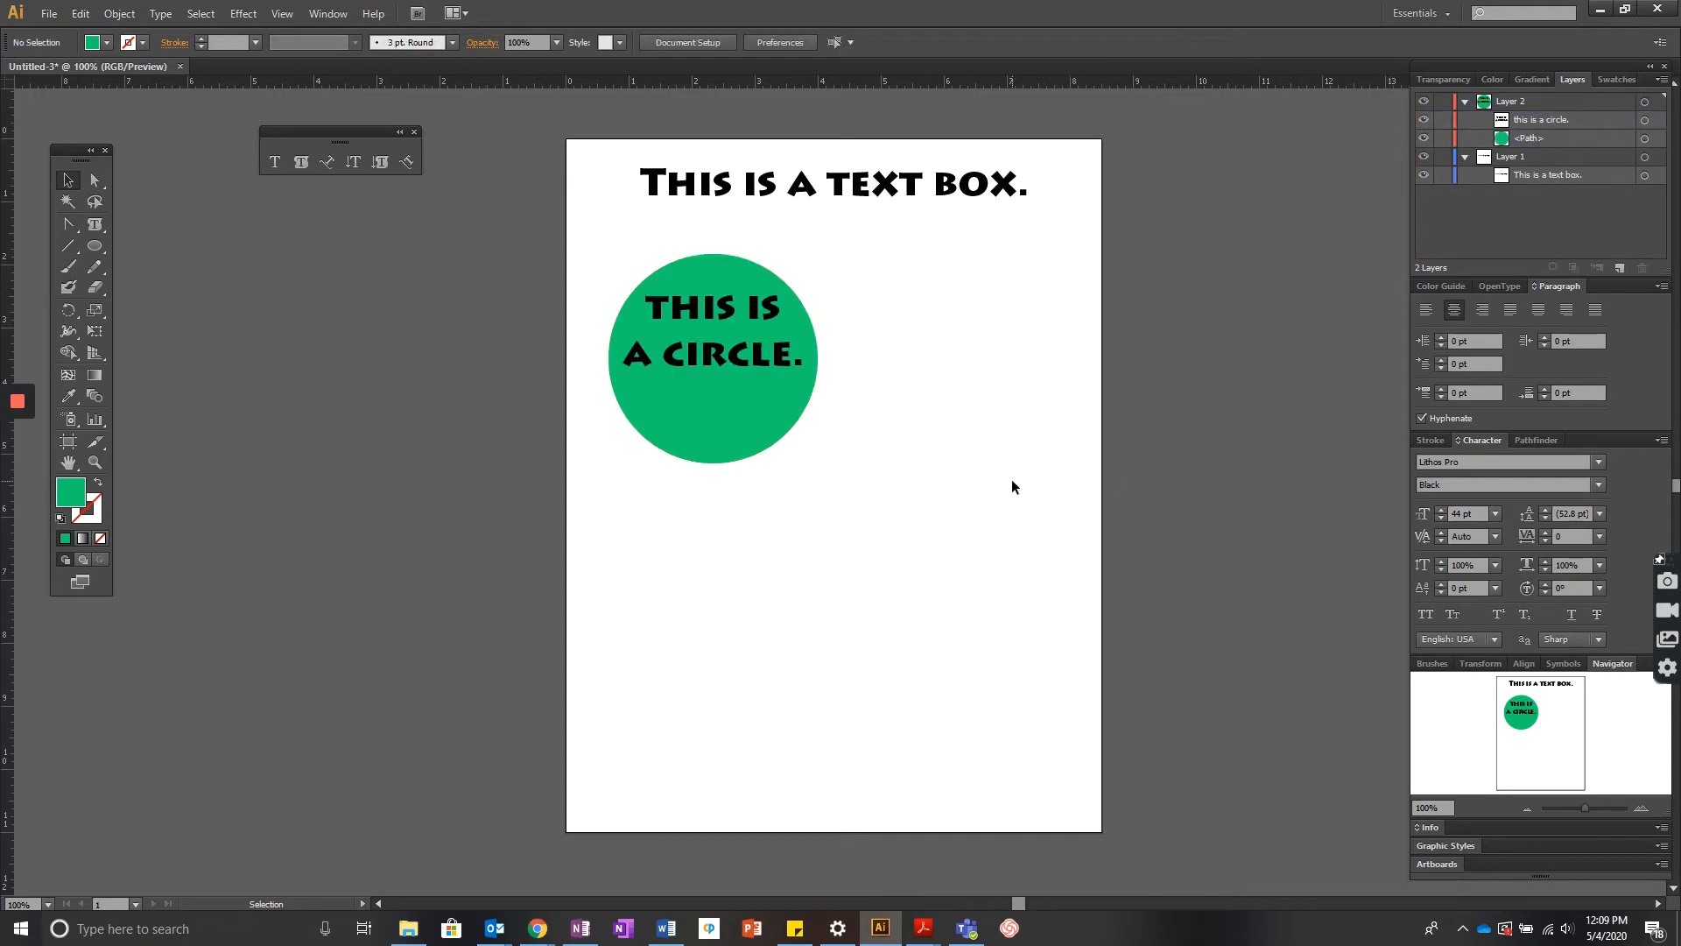
- Draw a zigzag open path with the Pen tool below the circle and remove its fill
left_click(69, 230)
left_click_drag(70, 230, 317, 262)
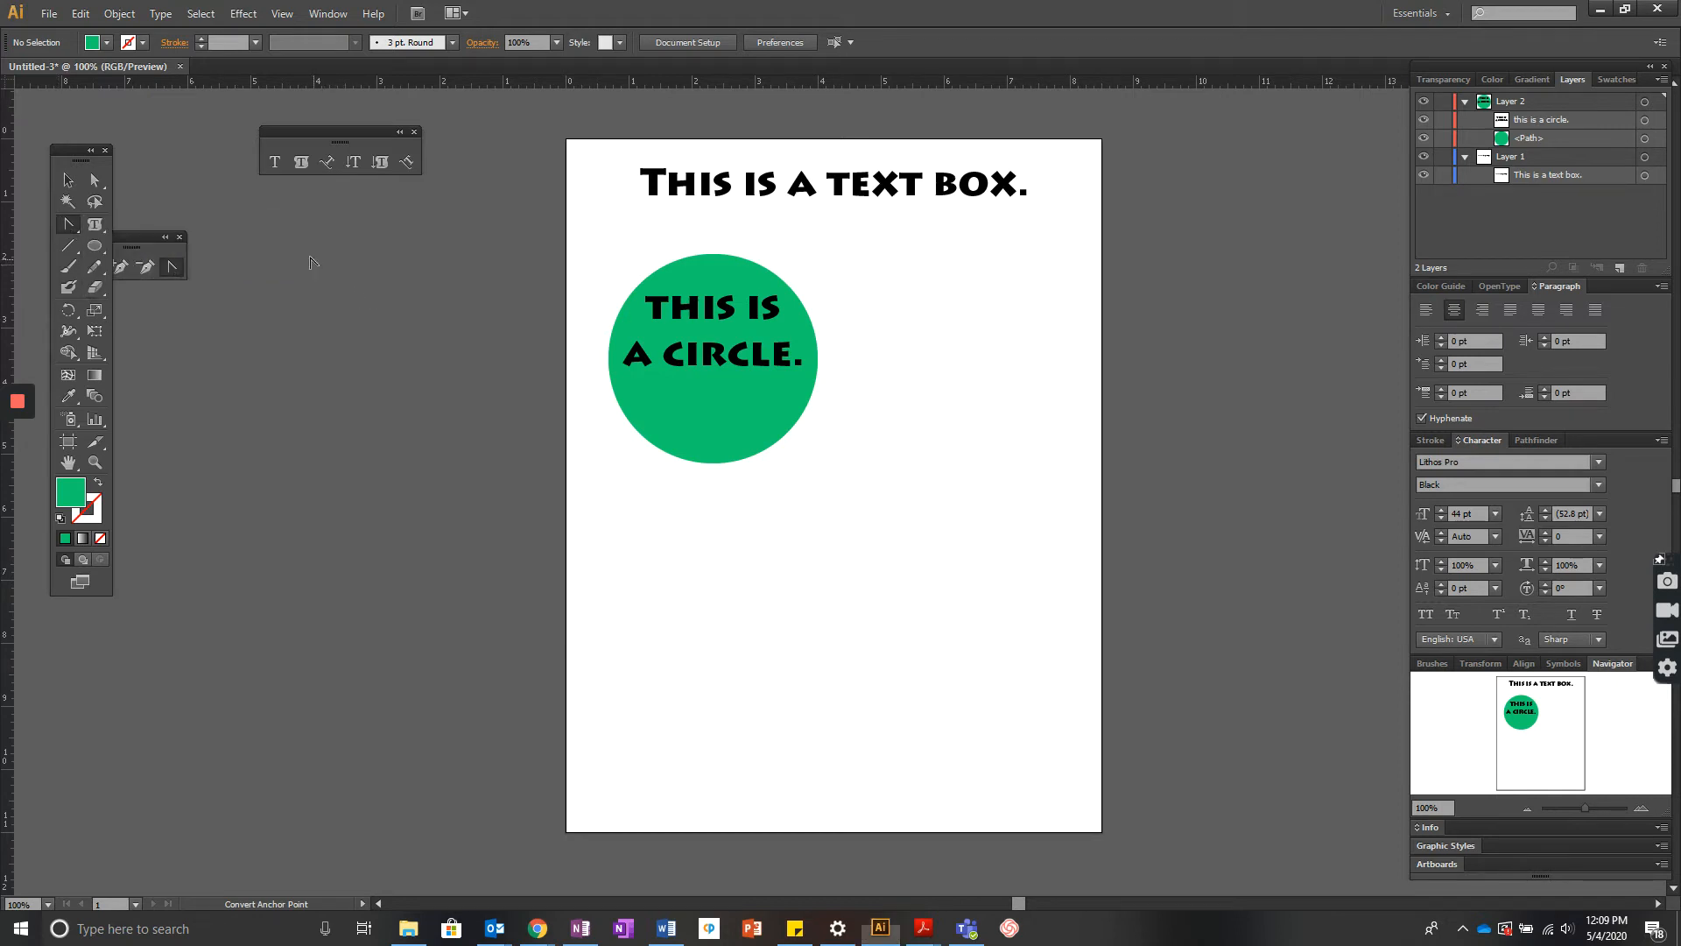
left_click_drag(135, 241, 311, 229)
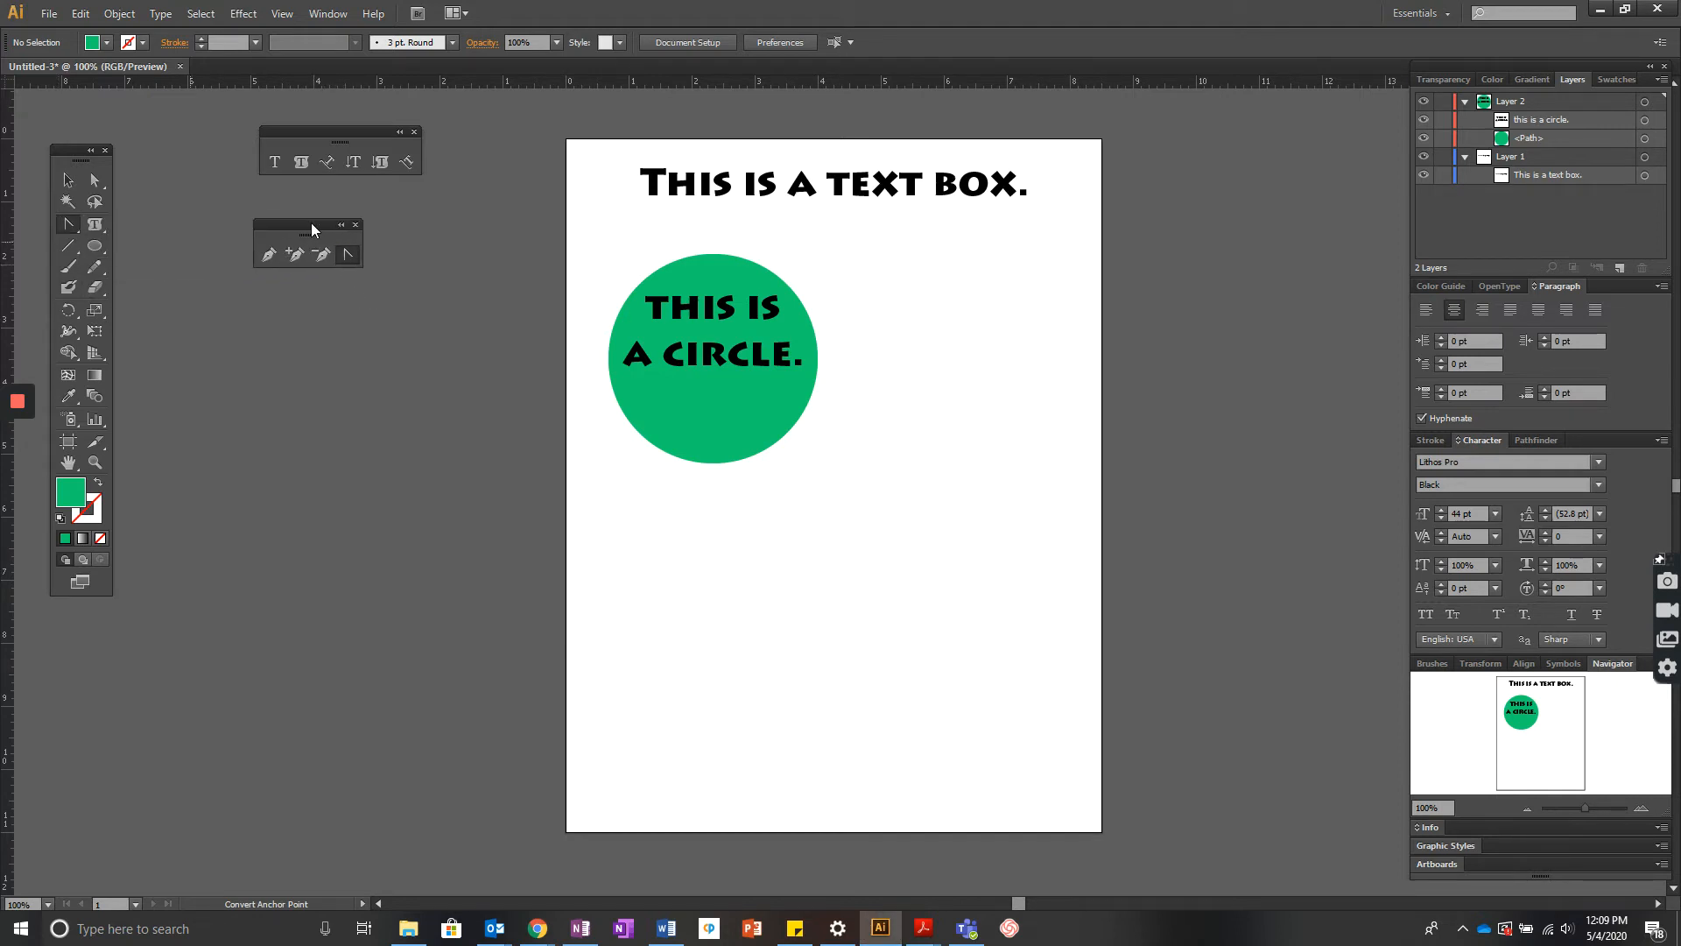
left_click(268, 258)
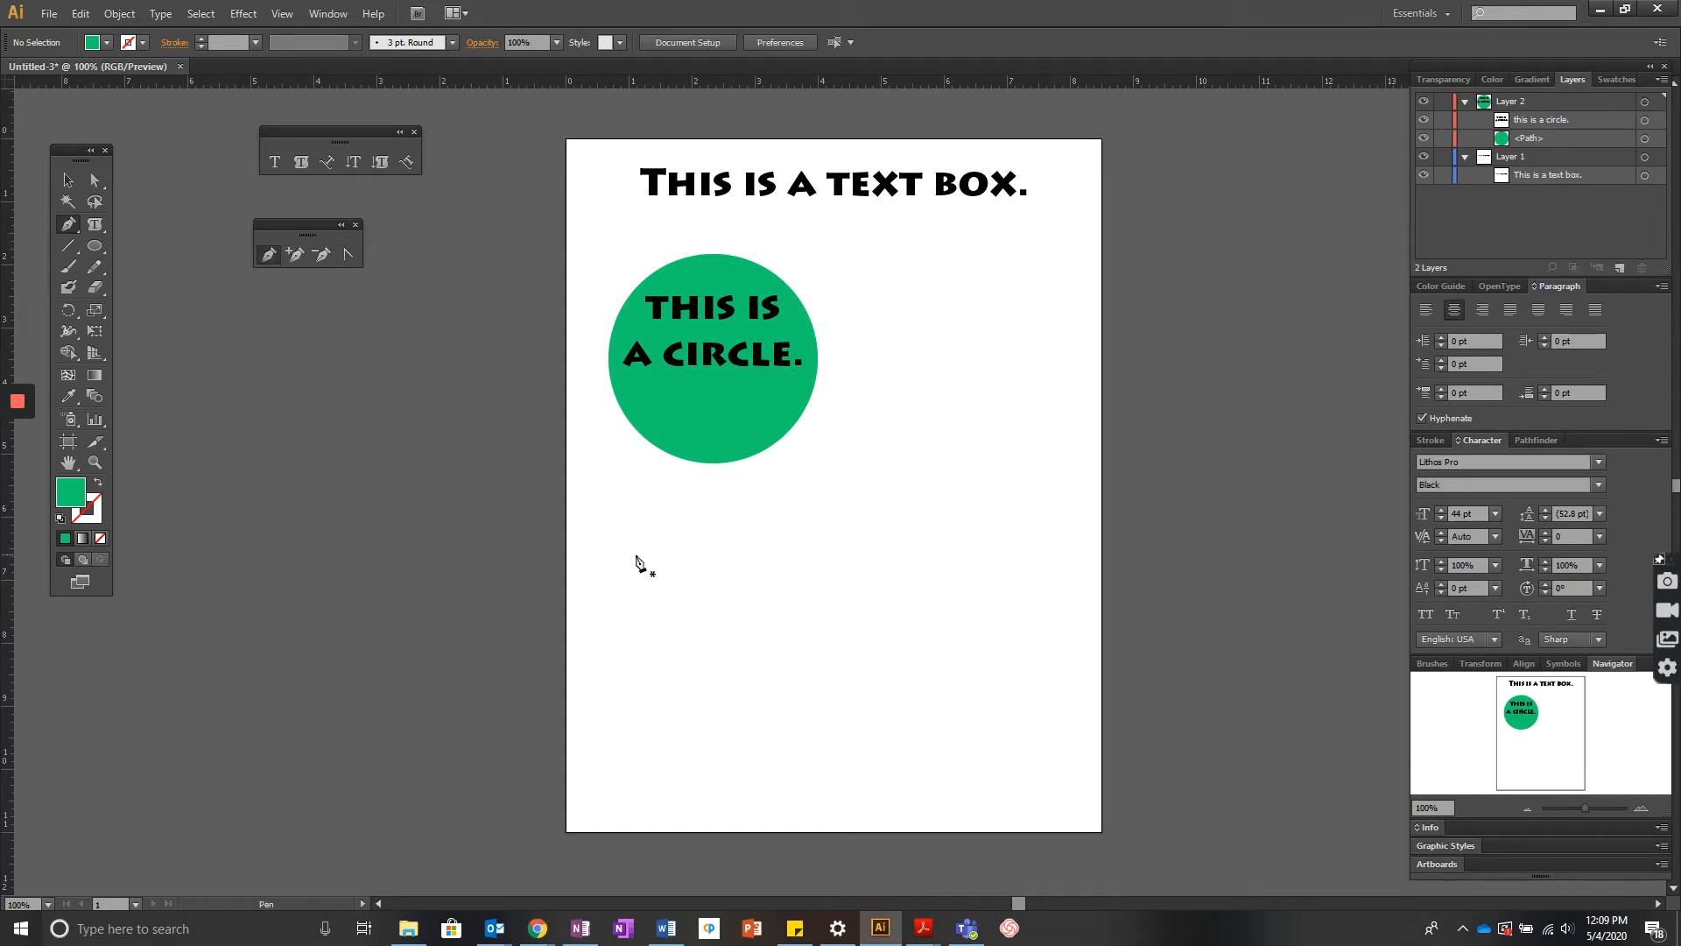
left_click(591, 575)
left_click(749, 543)
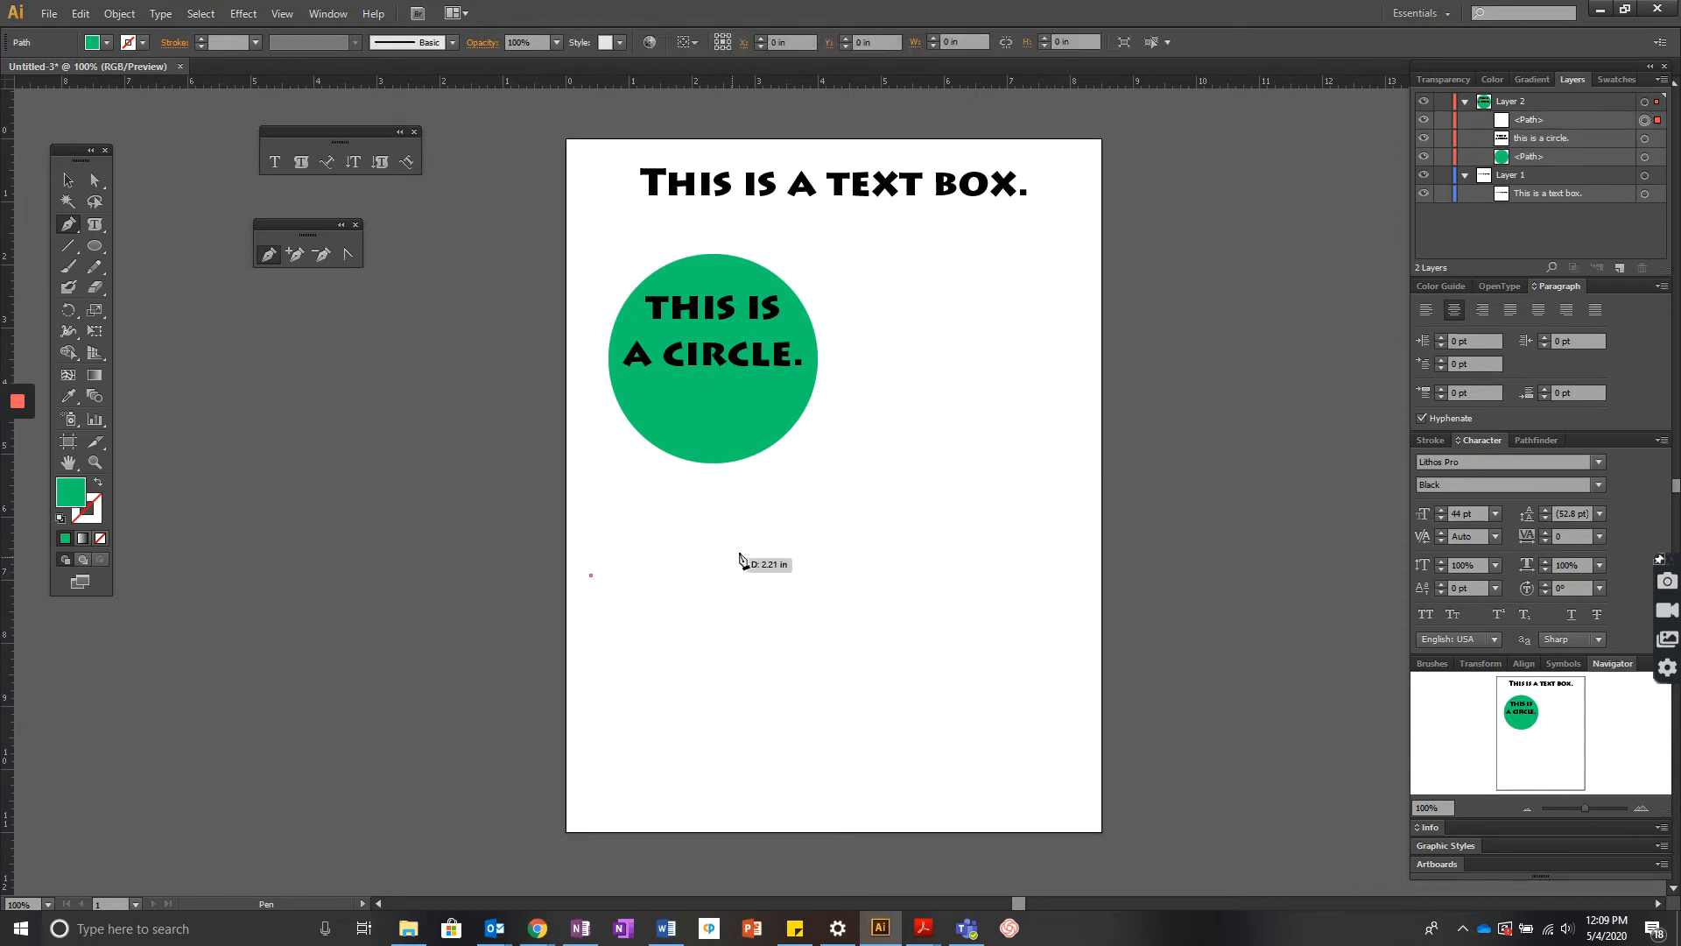
left_click(871, 601)
left_click(1024, 554)
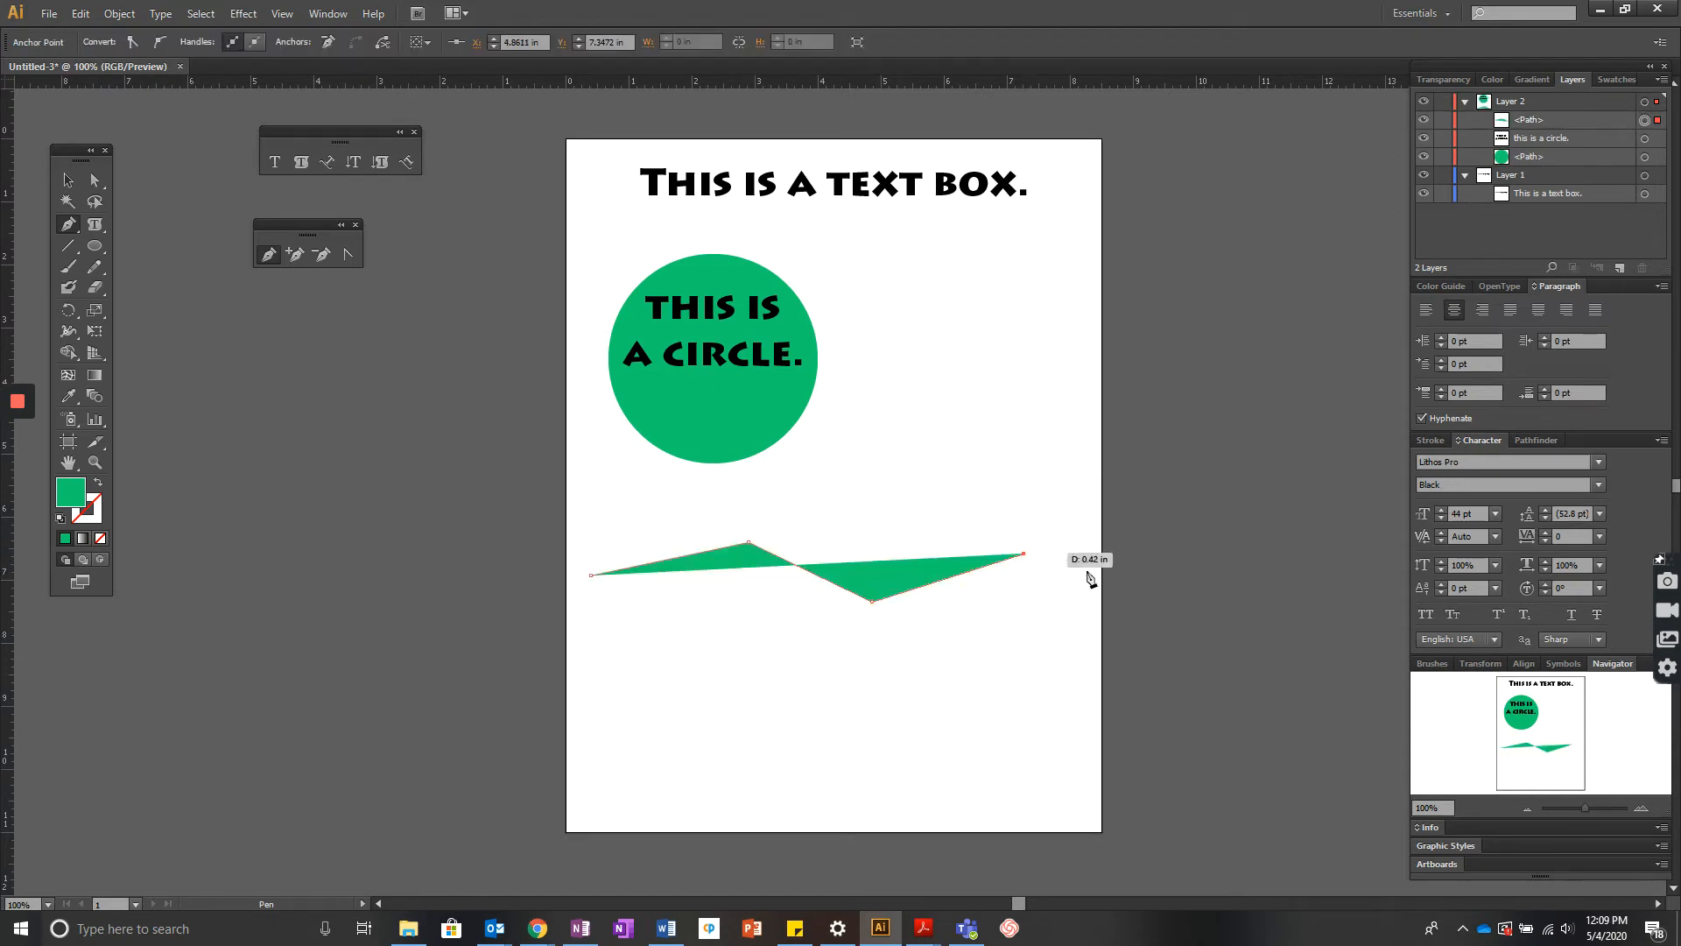
left_click(1095, 593)
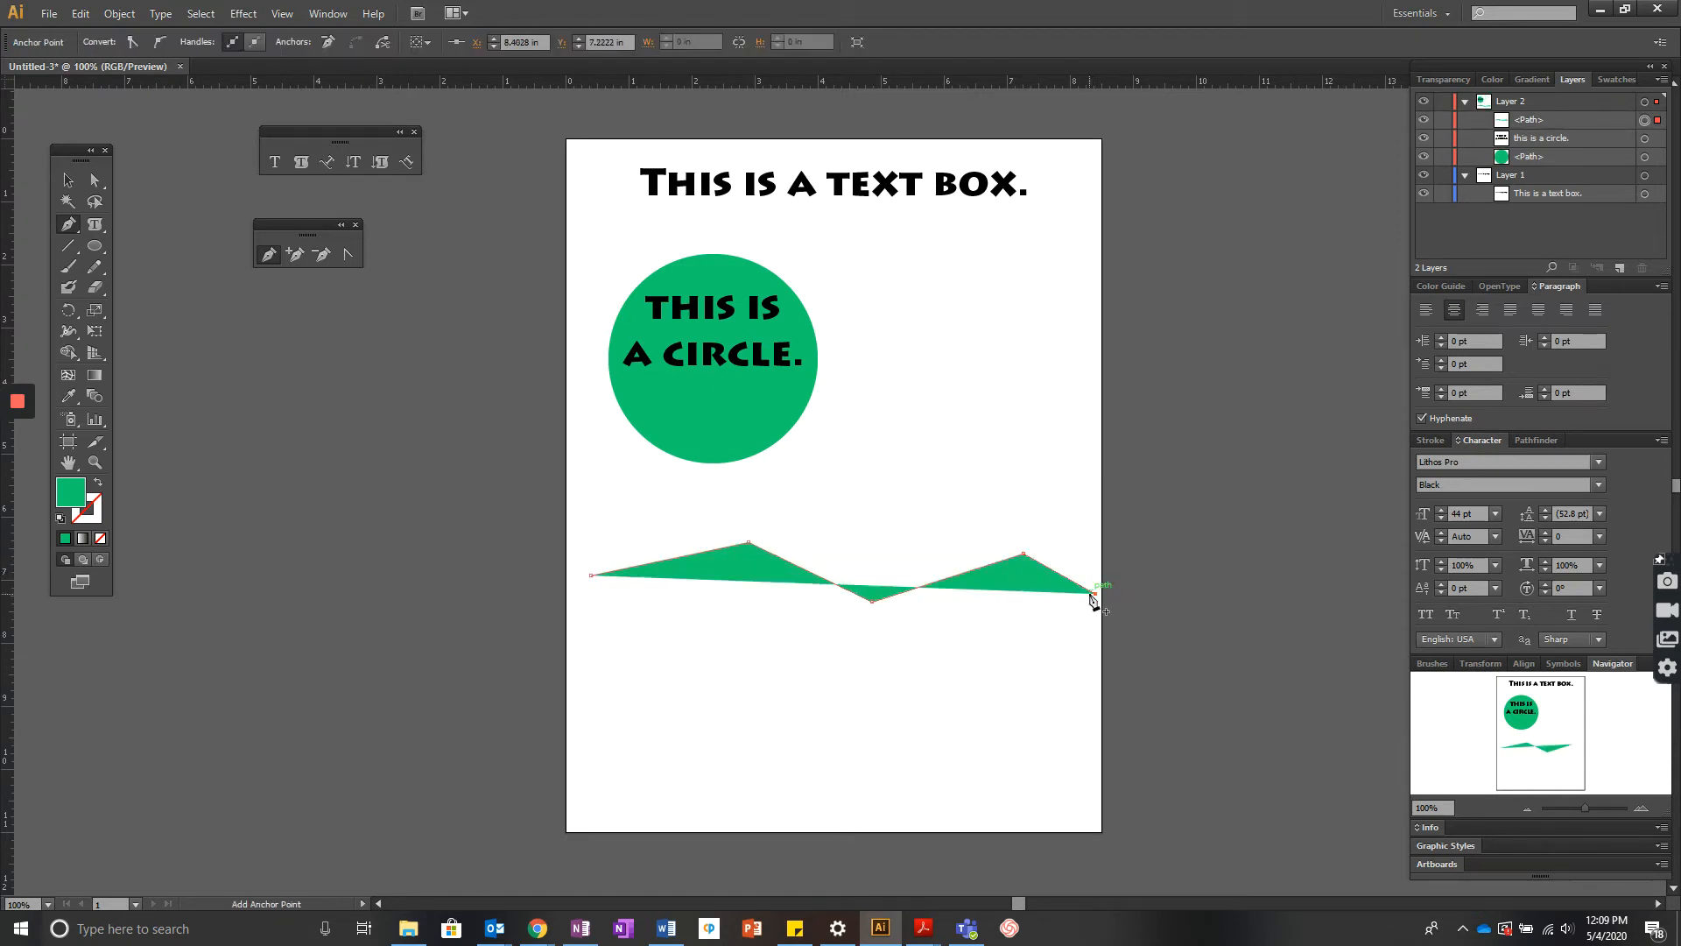
left_click(91, 508)
left_click(65, 538)
left_click(100, 539)
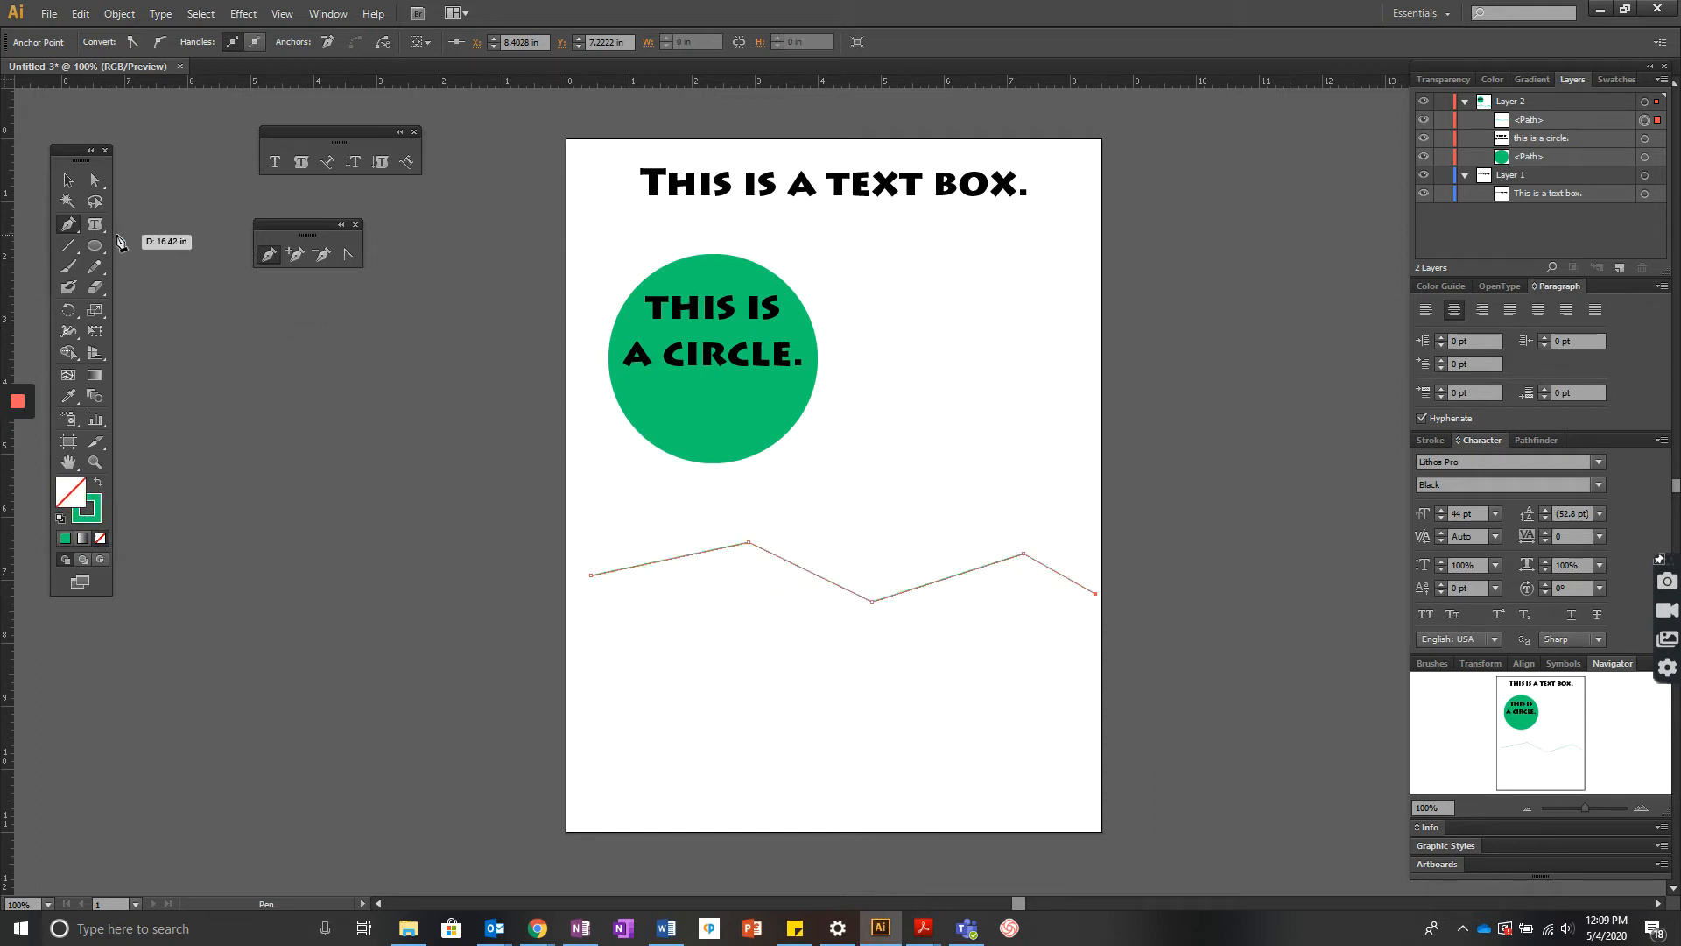
- Use Type on a Path to type this is a line with text on it along the zigzag path
left_click(327, 162)
left_click(620, 569)
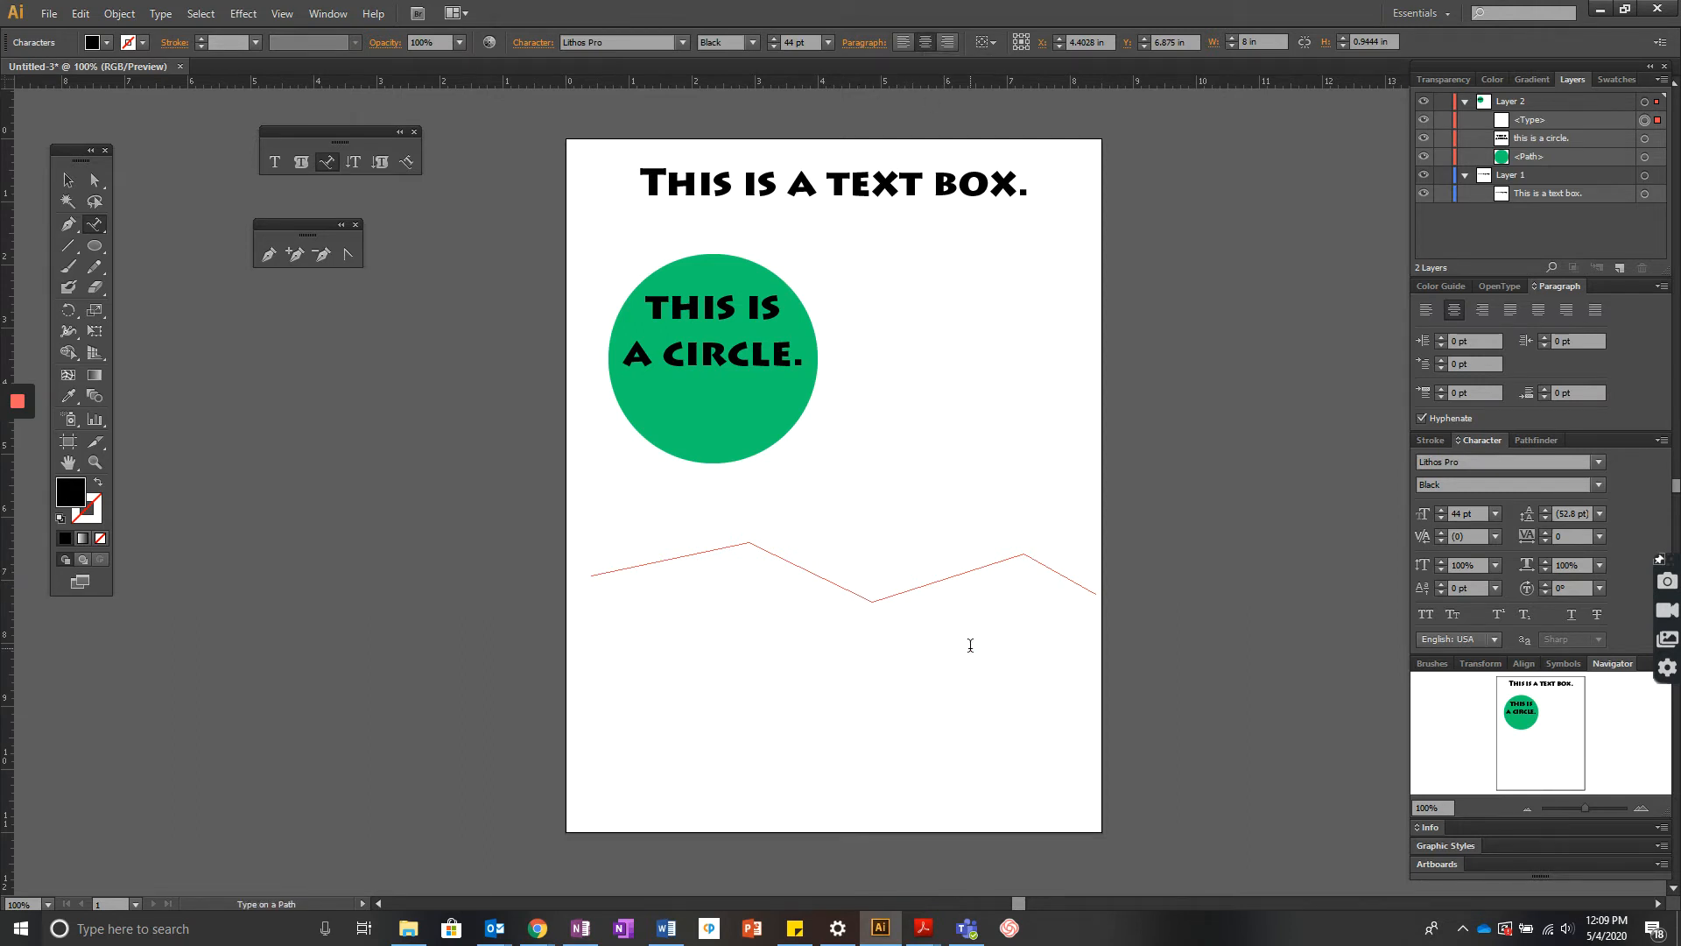
type("this is a lin")
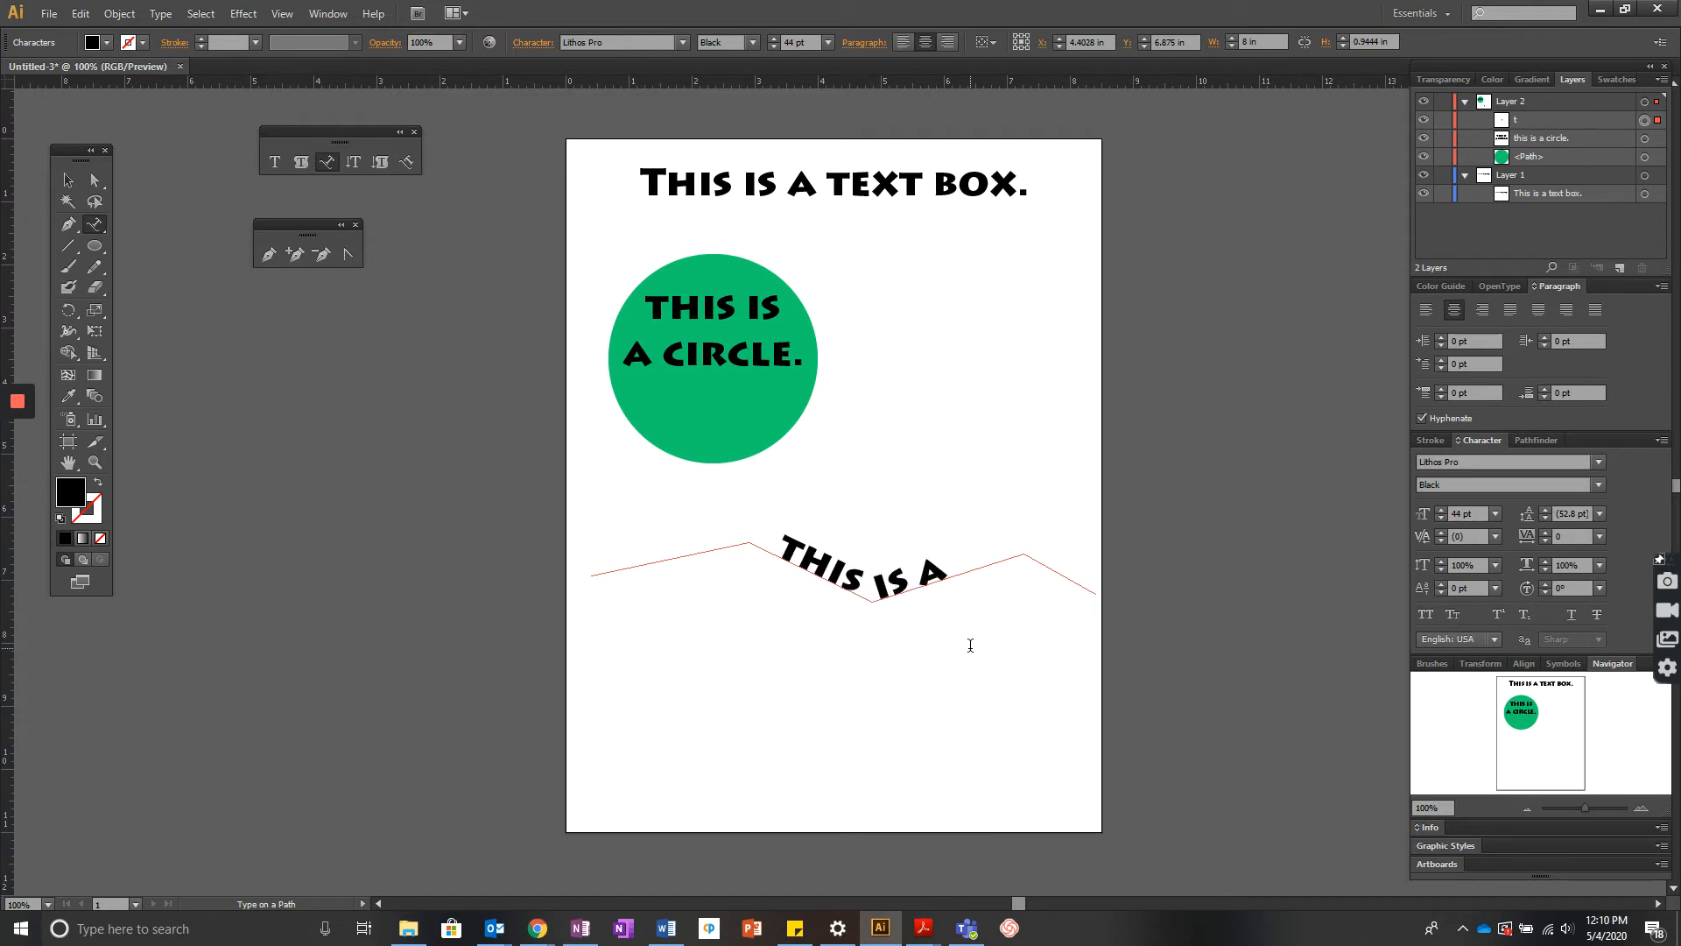
type("e with text")
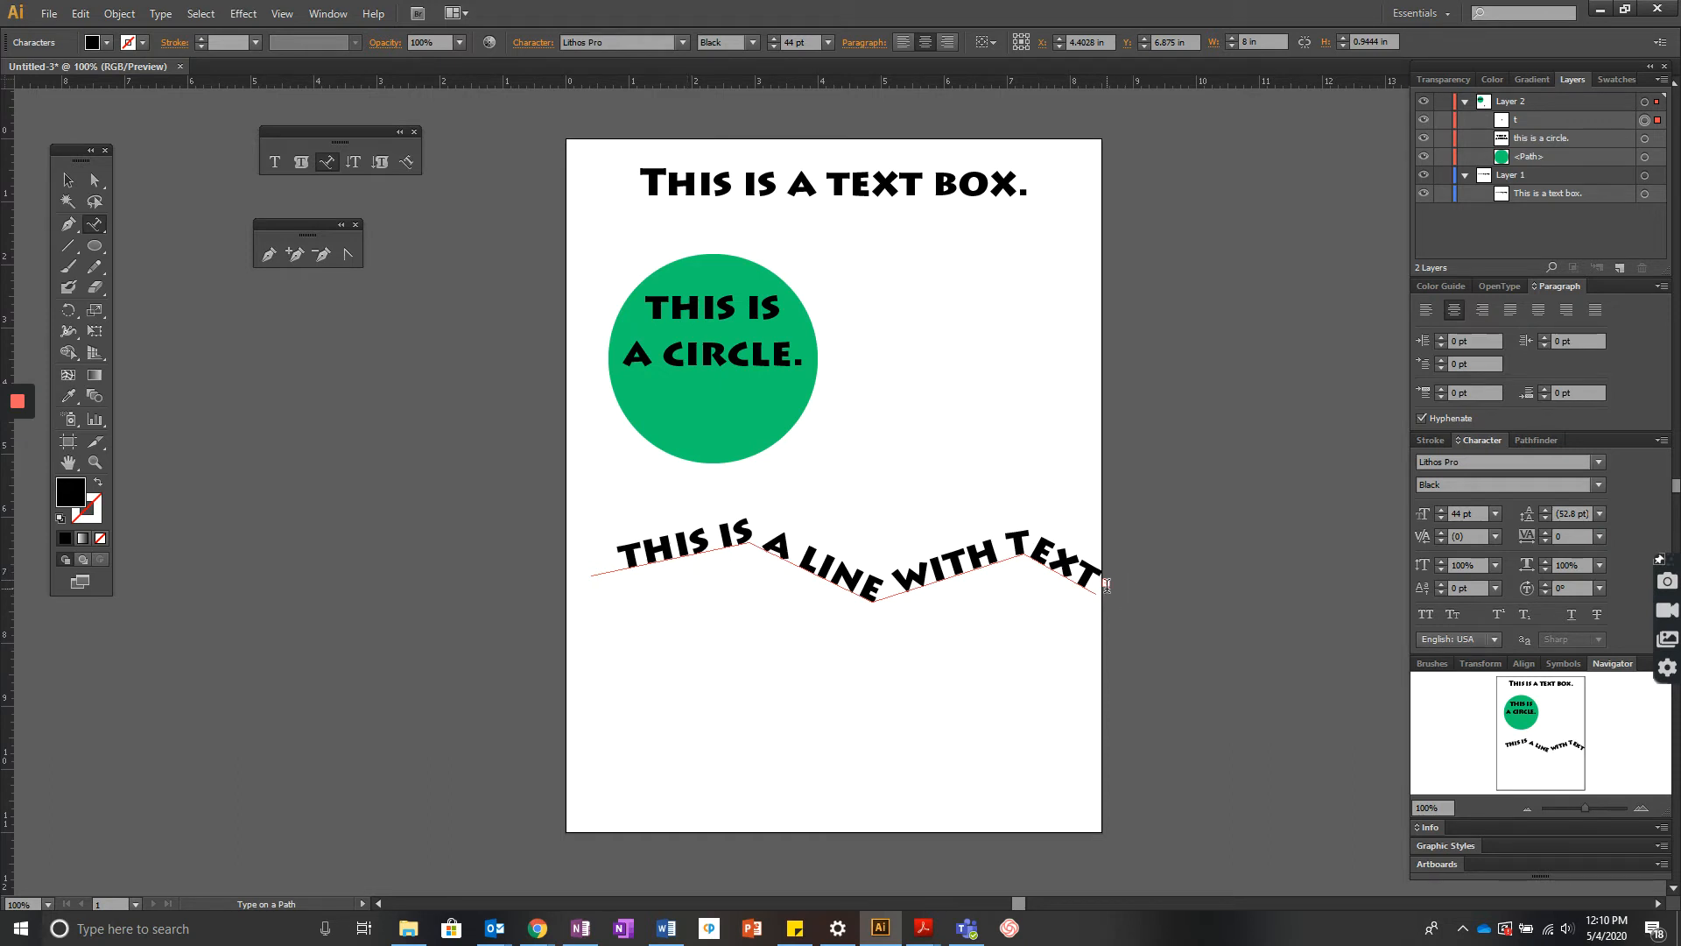
left_click(67, 180)
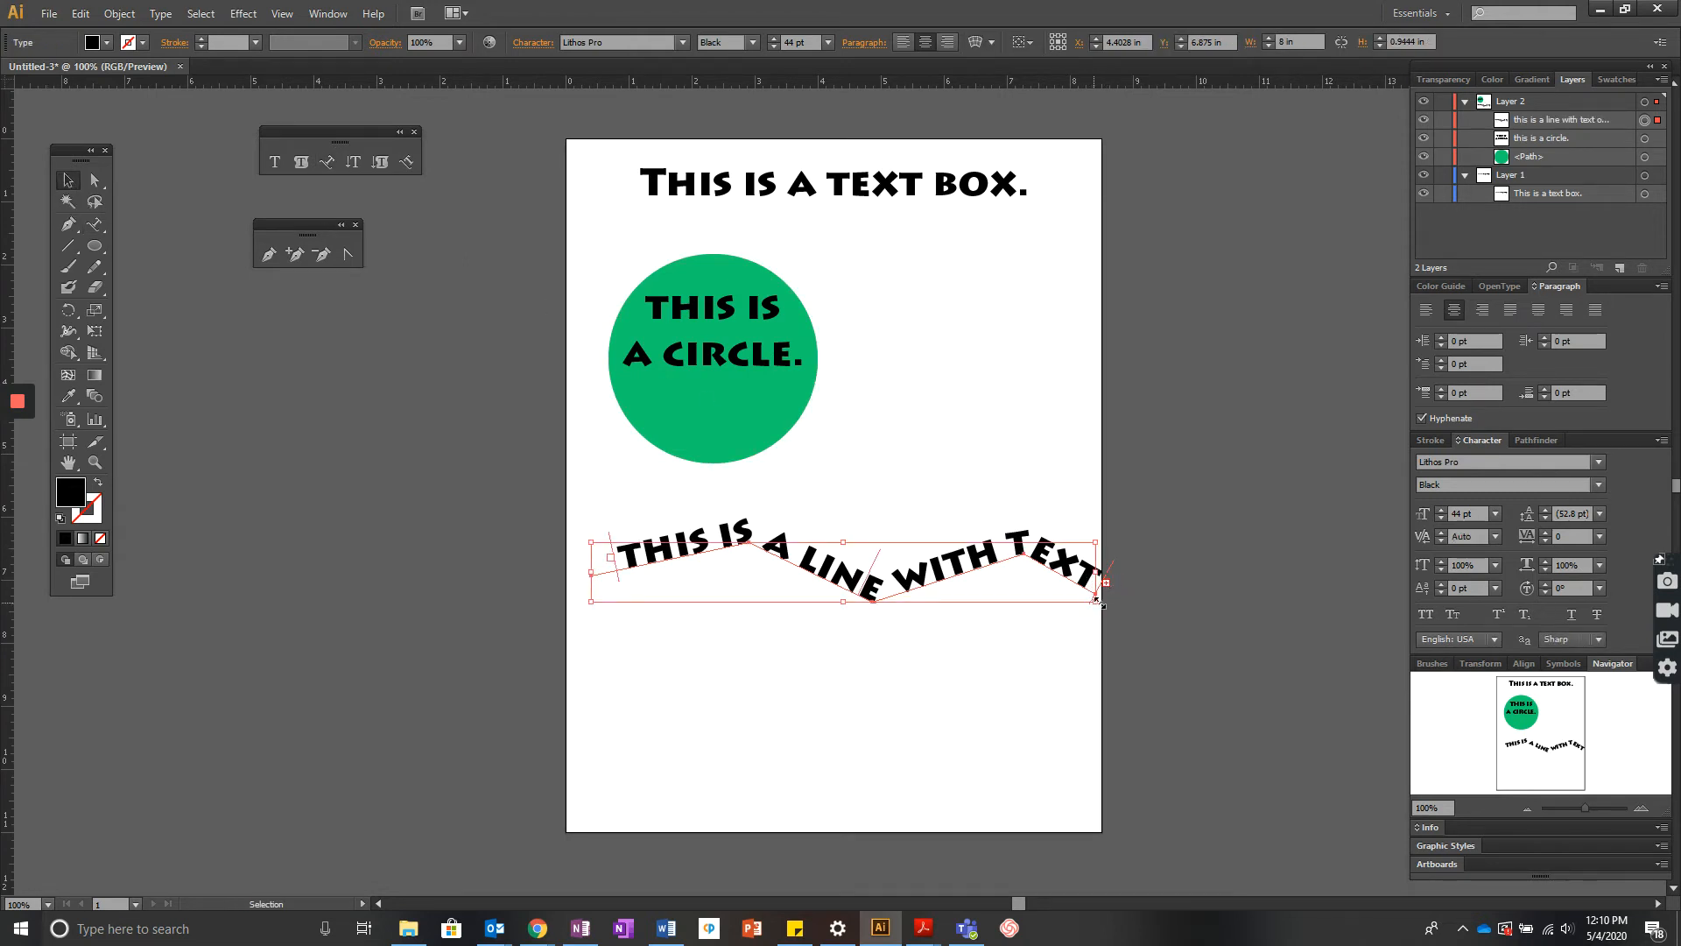
left_click_drag(1097, 602, 1204, 608)
key("ctrl+z")
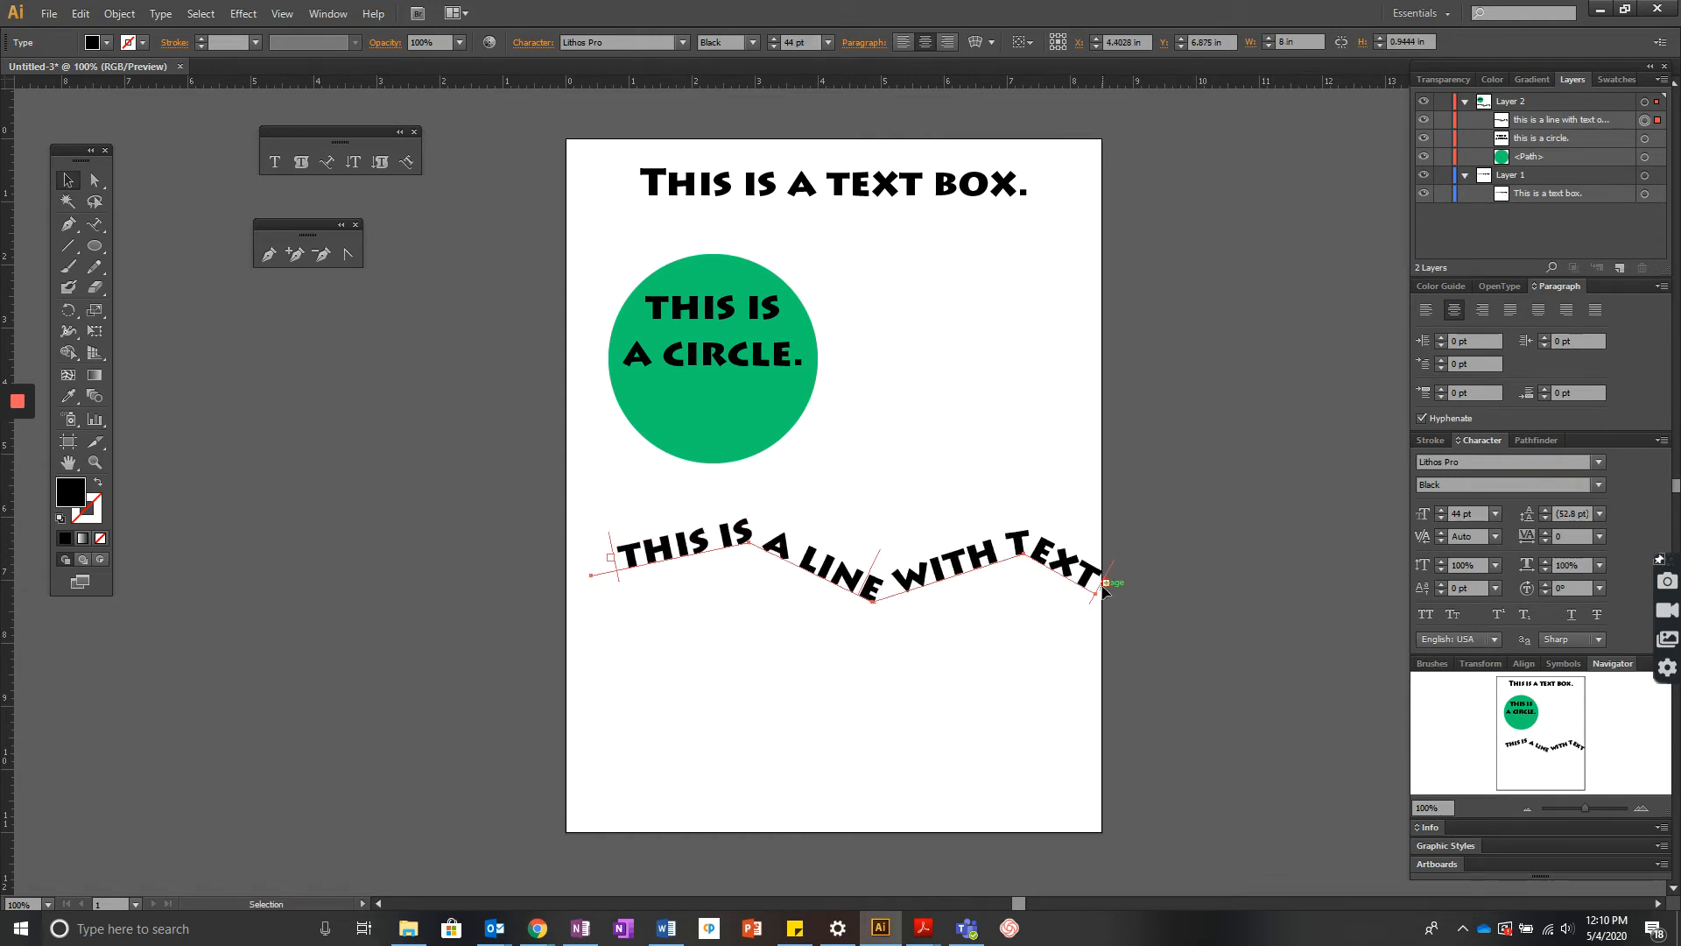
- Thread the overflow text into a new copy of the path and move that copy below the first line
left_click(1105, 584)
left_click(1108, 586)
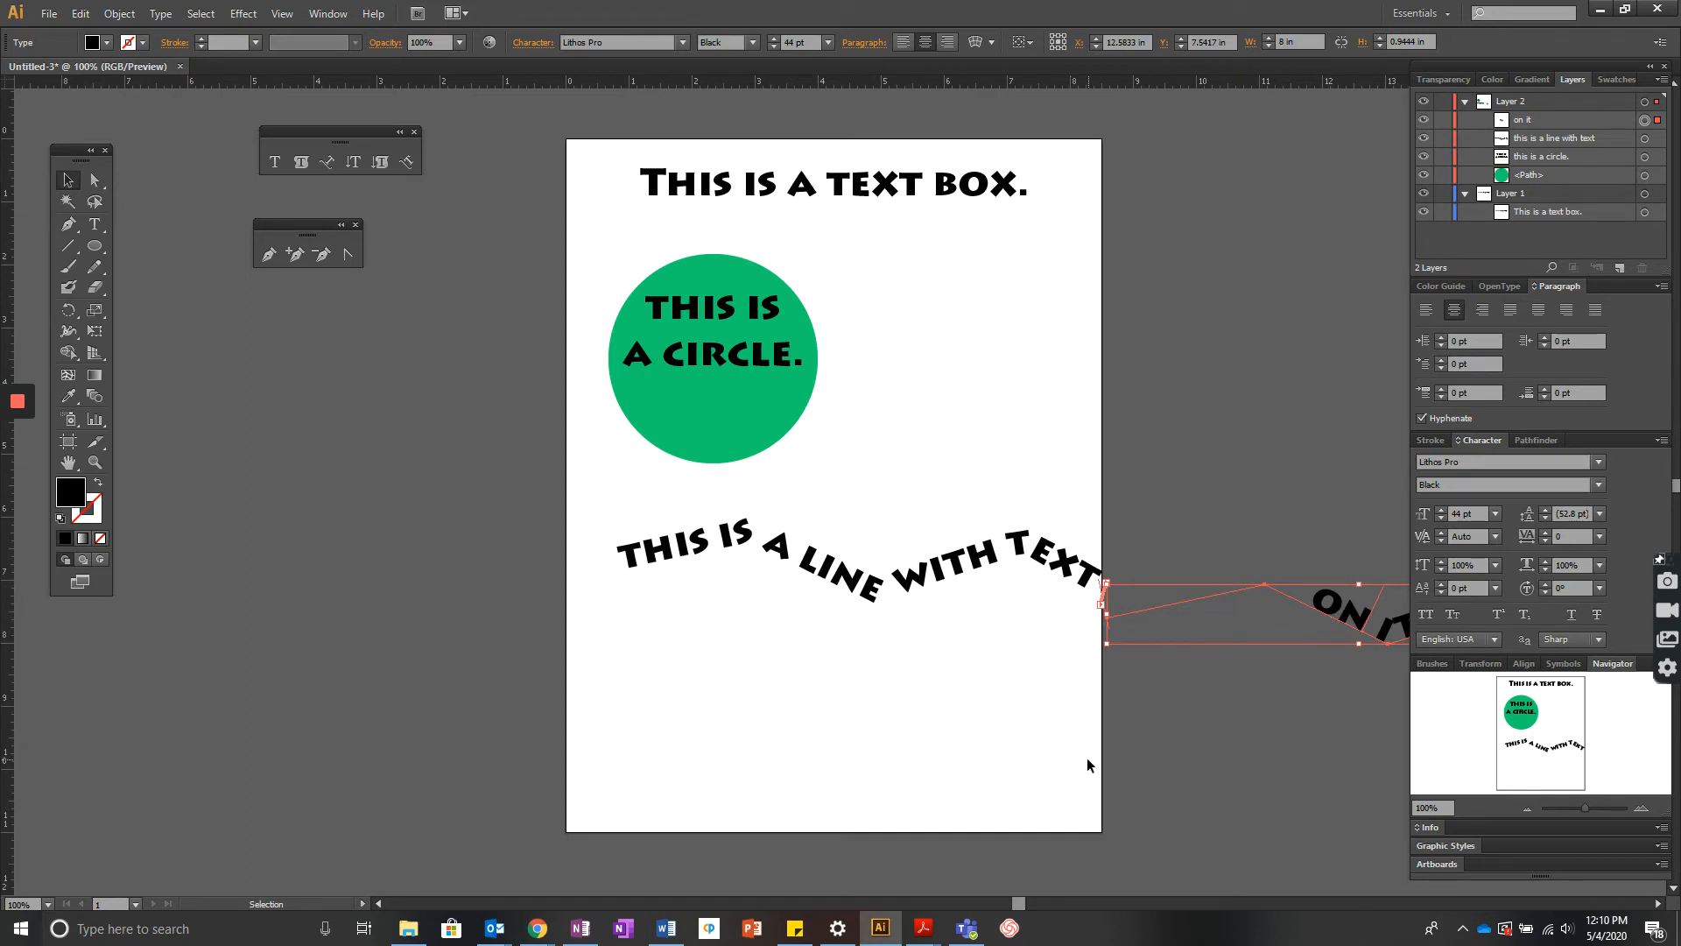
left_click_drag(1023, 902, 1048, 887)
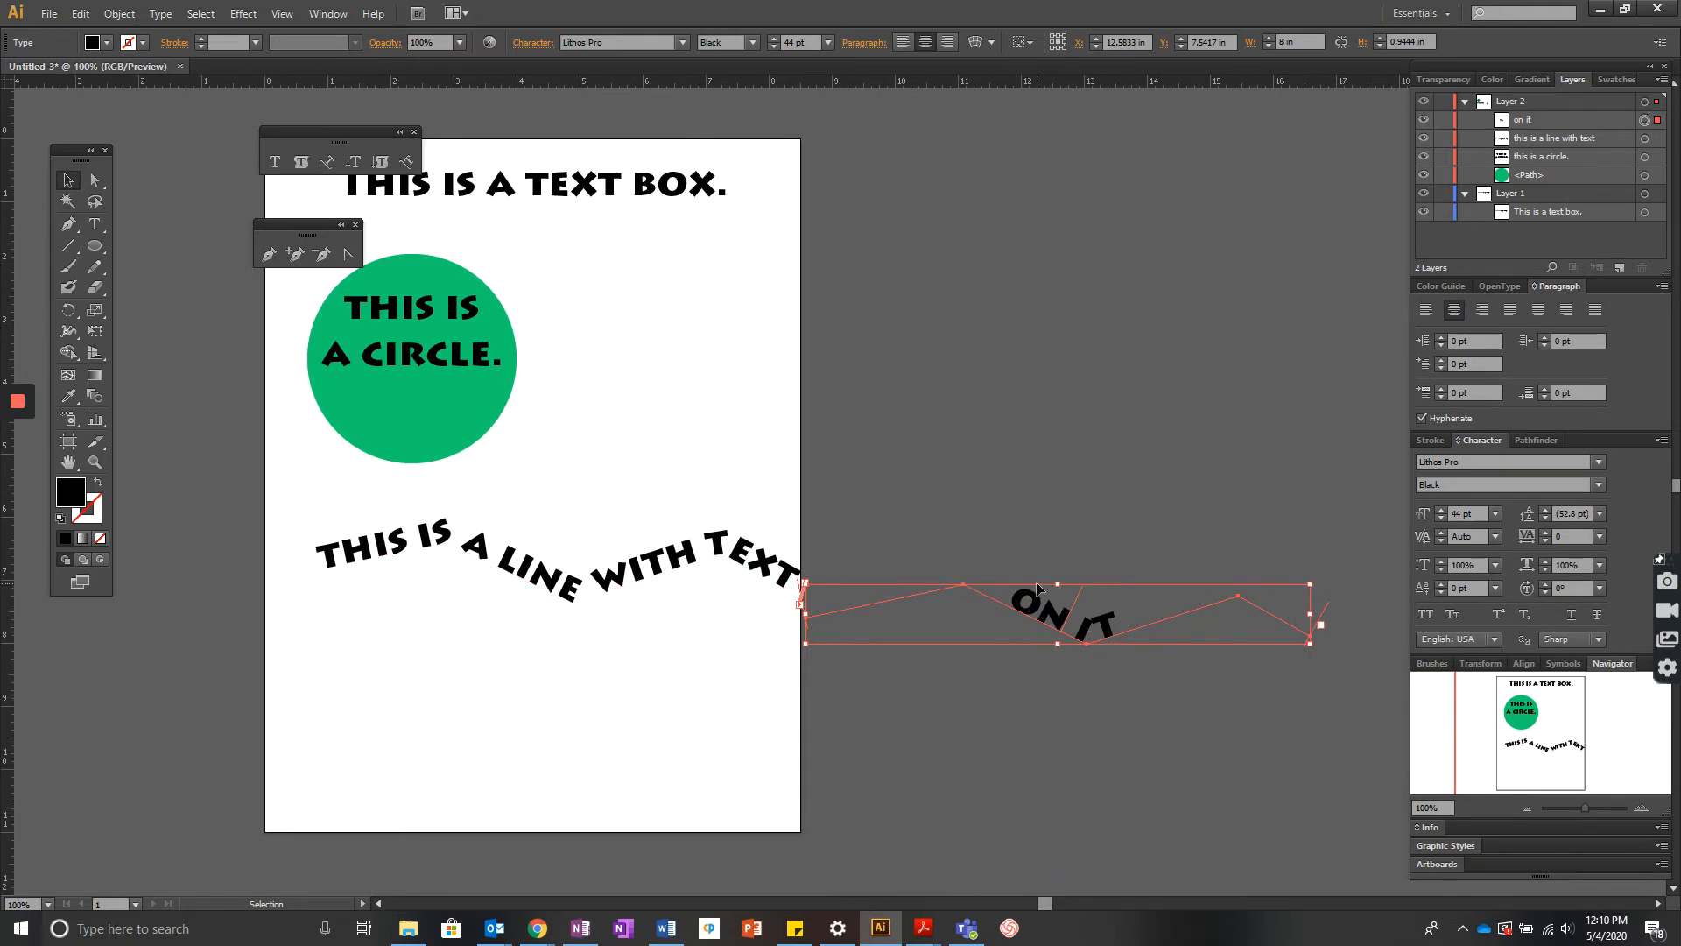
mouse_move(1037, 581)
left_mouse_down()
mouse_move(1007, 578)
mouse_move(956, 644)
mouse_move(518, 596)
mouse_move(536, 600)
left_mouse_up()
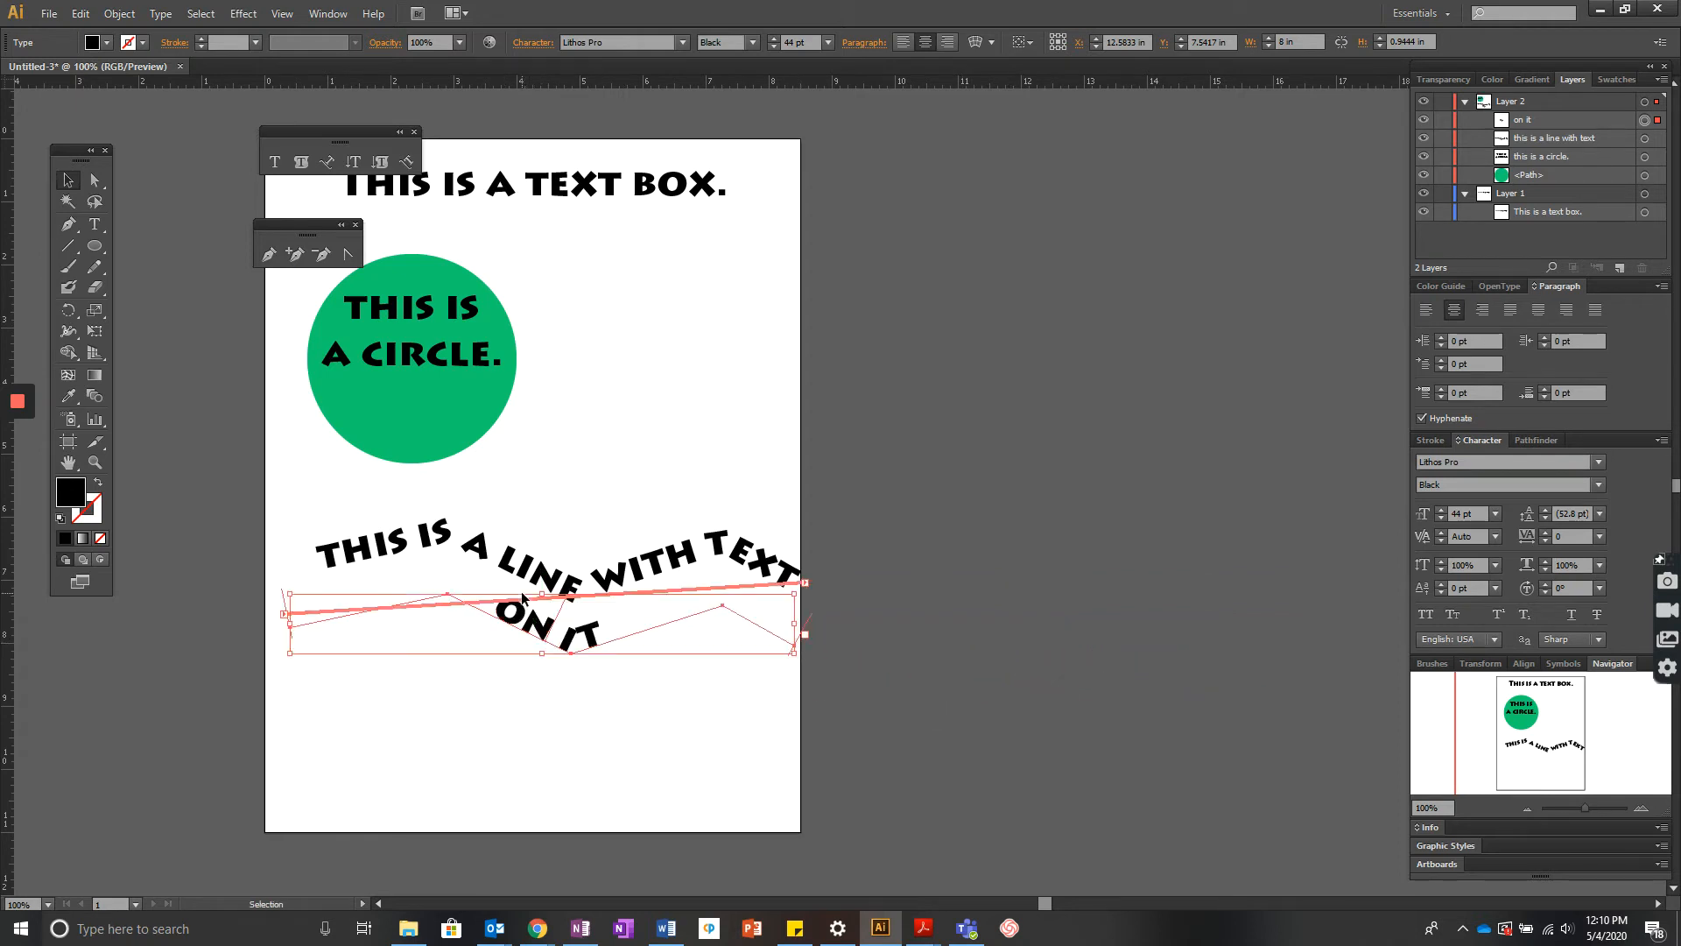
left_click(876, 716)
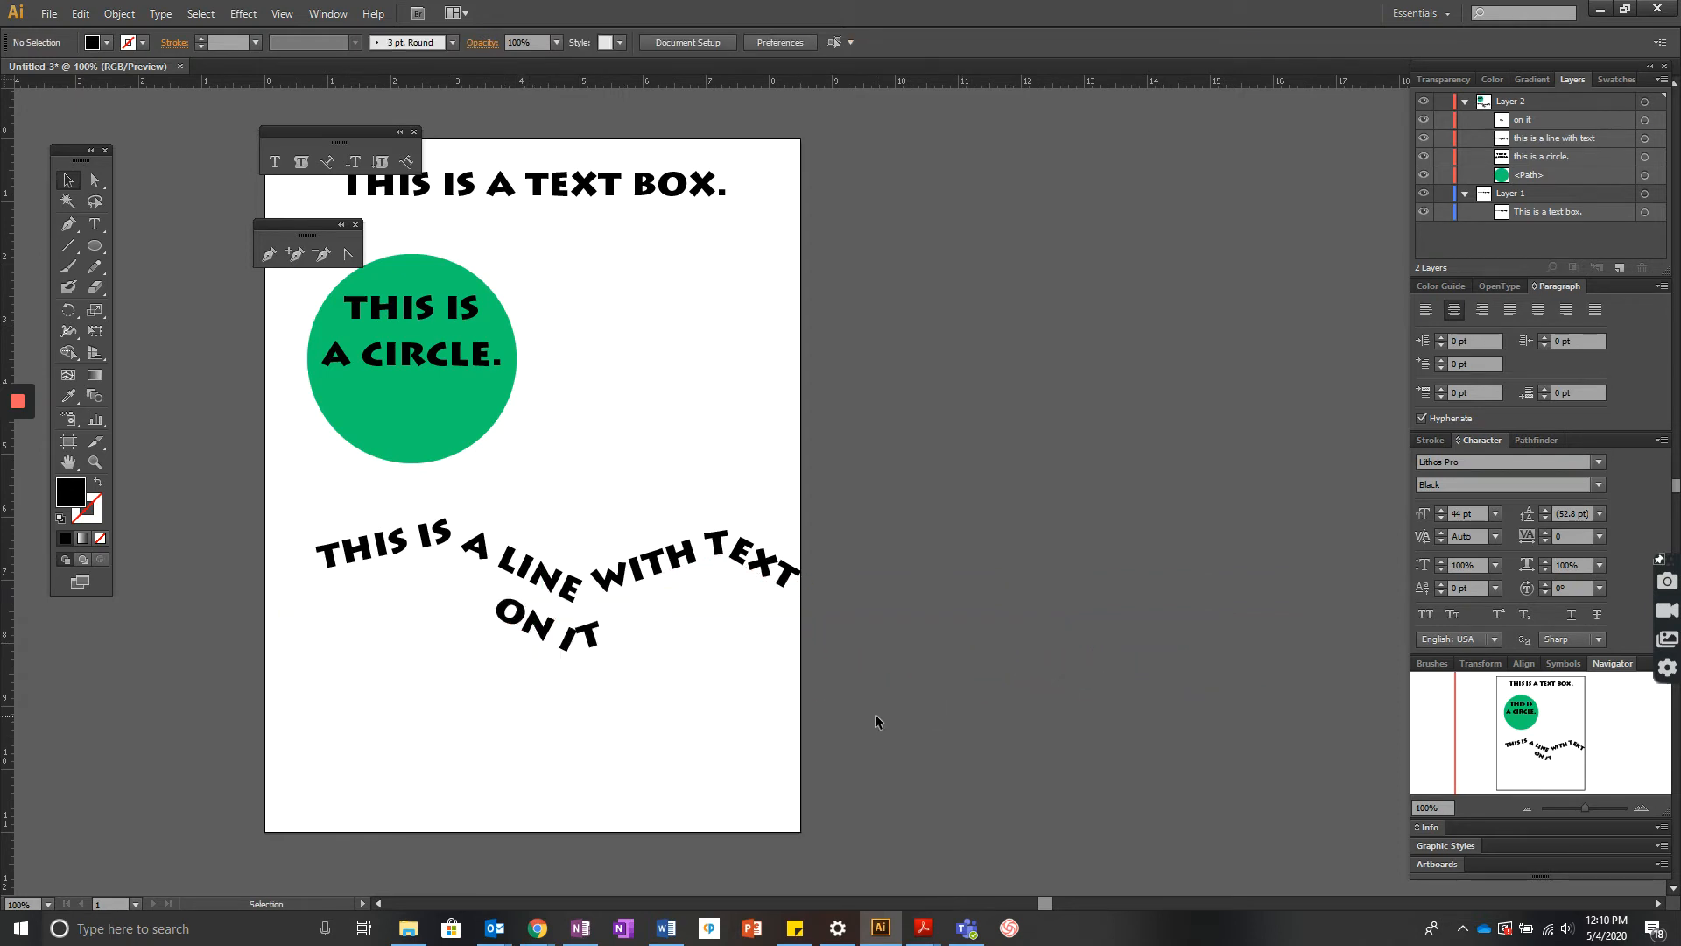
- Undo the last two actions and shrink the path text's font size to 33 pt so it fits on the first path
key("ctrl+z")
key("ctrl+z")
double_click(601, 574)
key("ctrl+a")
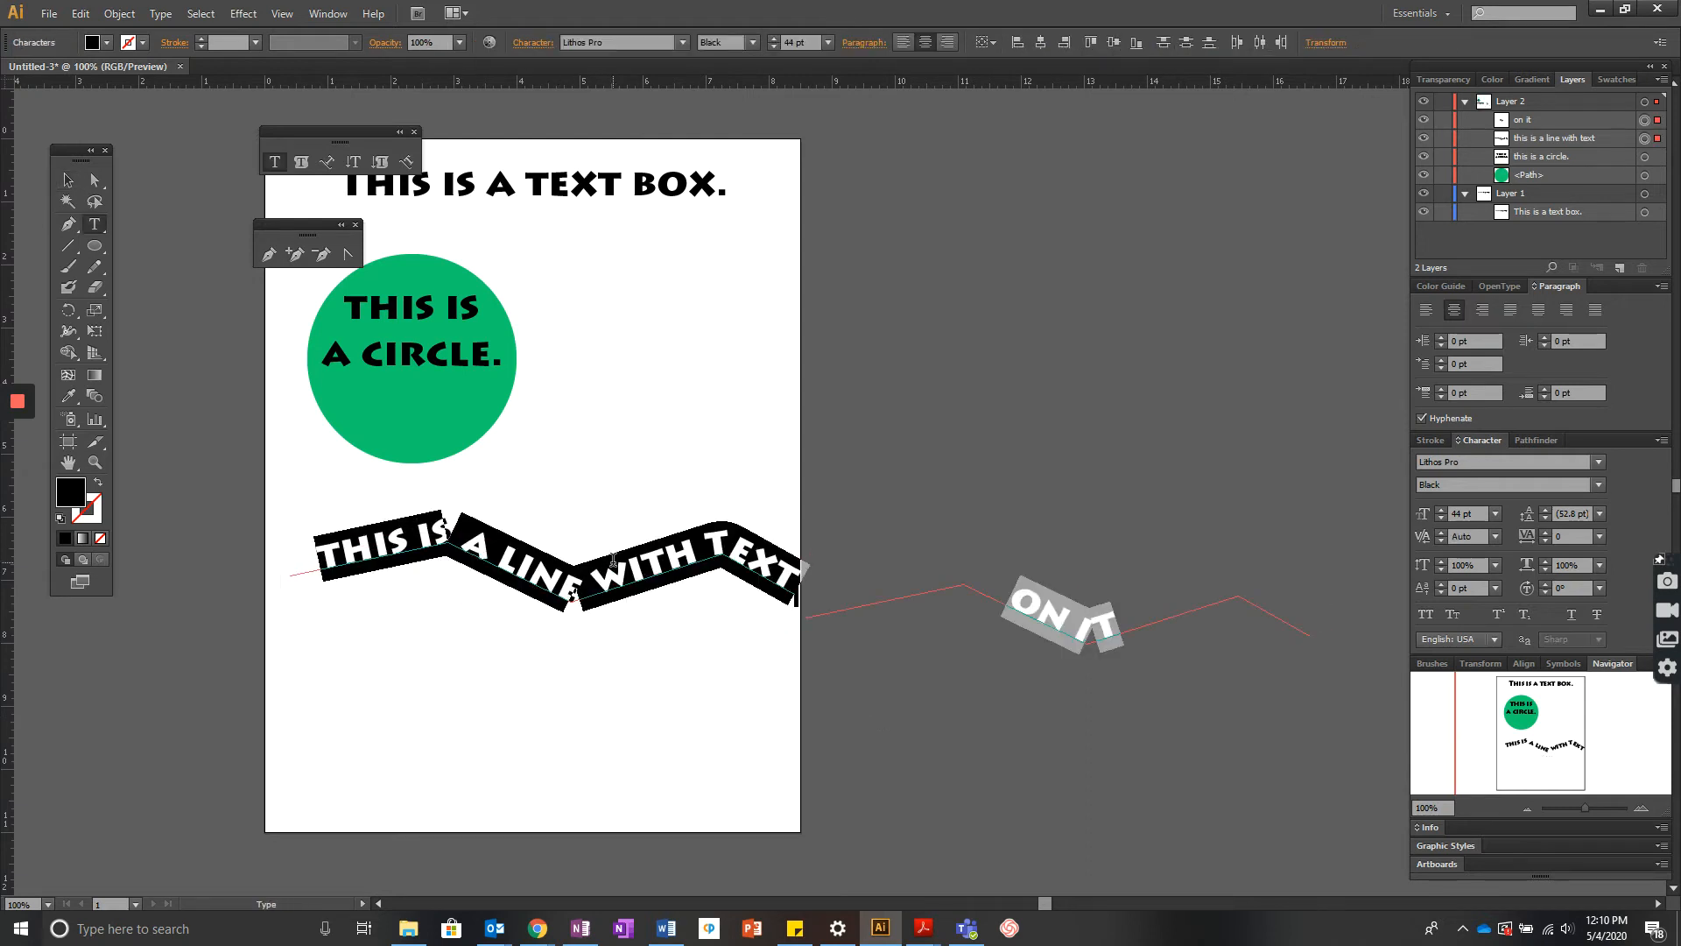
key("Escape")
left_click(771, 48)
left_click(770, 47)
left_click(771, 47)
left_click(770, 47)
left_click(771, 47)
left_click(770, 48)
left_click(770, 47)
left_click(771, 47)
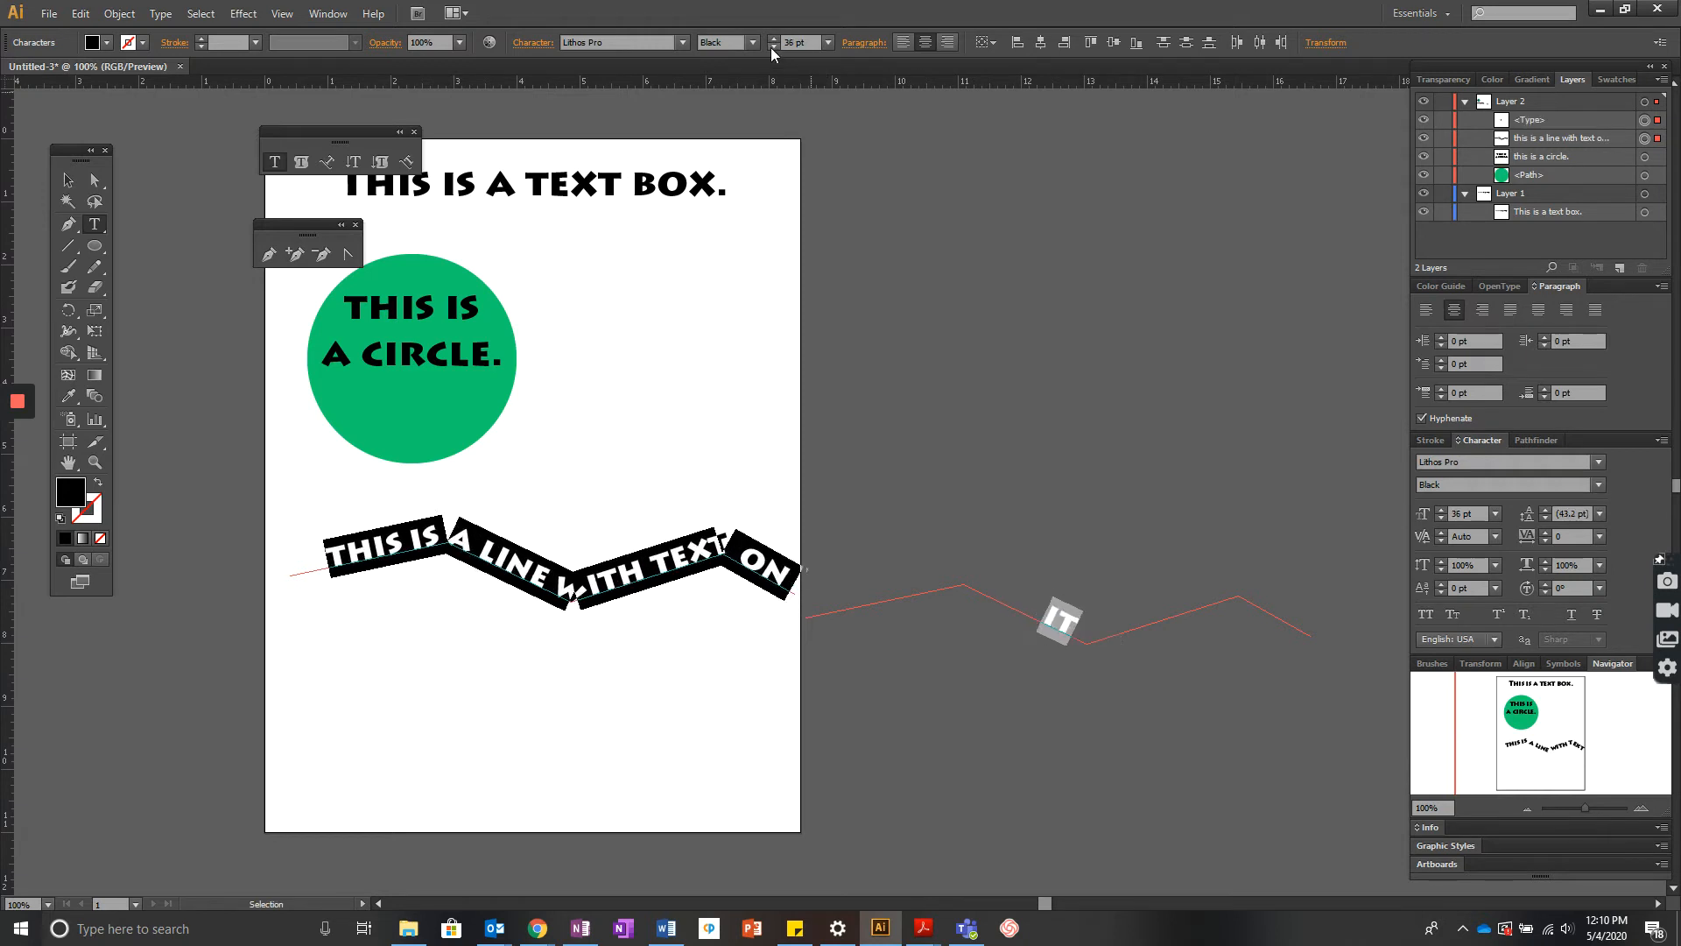
left_click(770, 47)
left_click(771, 47)
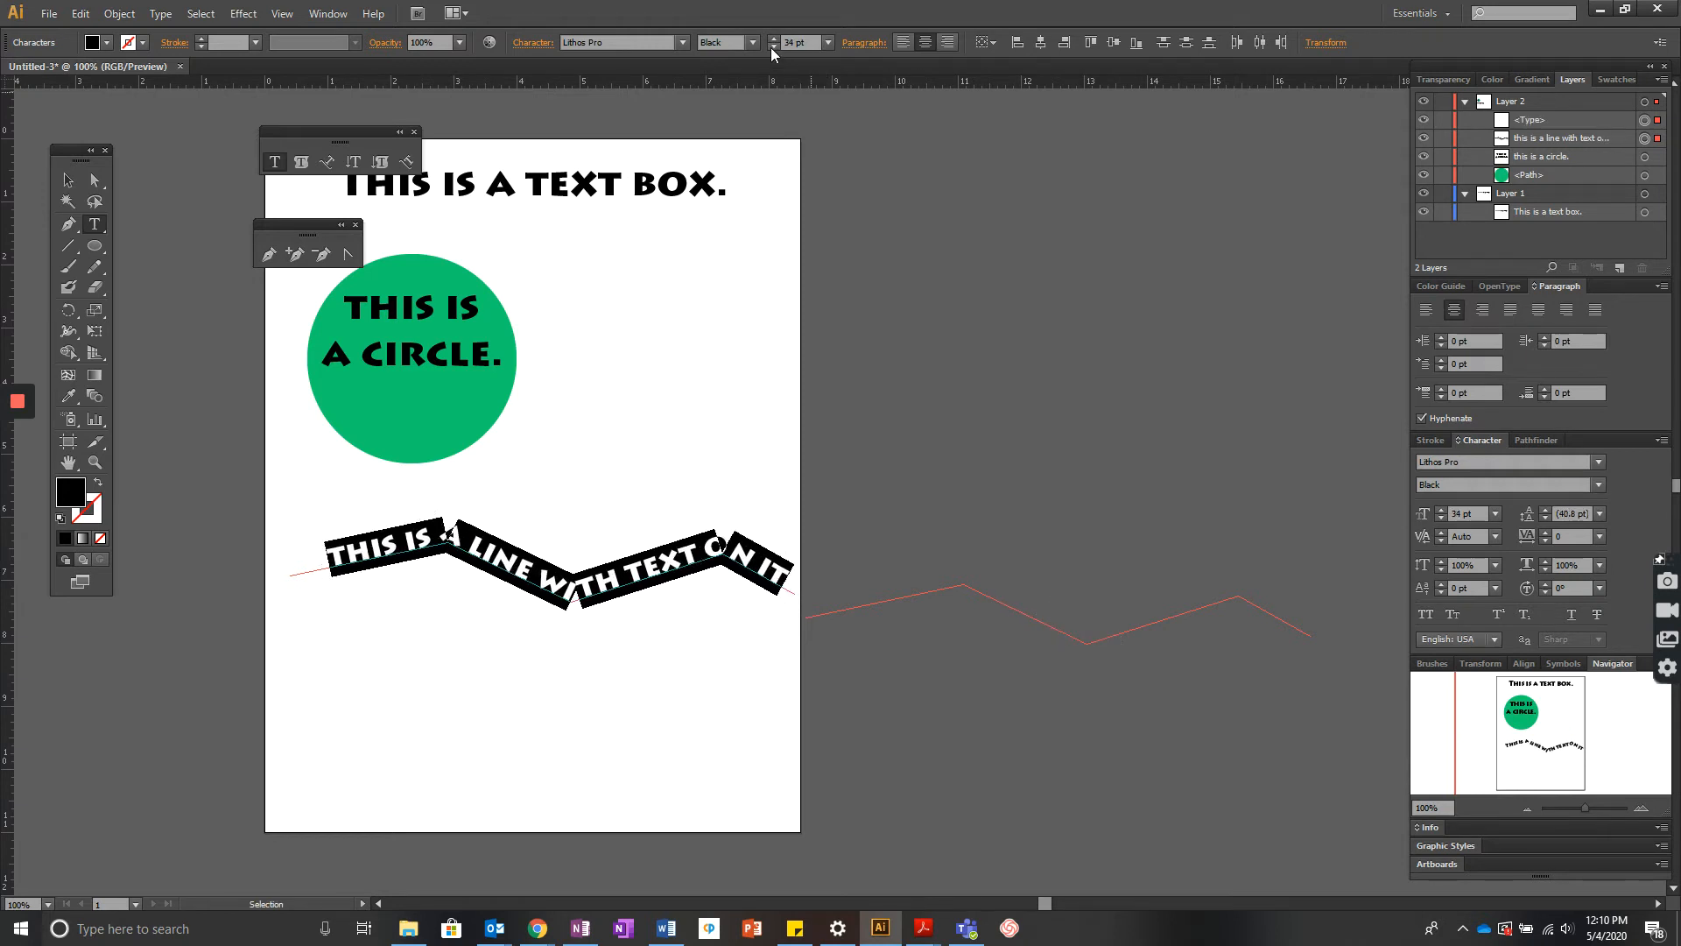
left_click(771, 47)
left_click(1009, 459)
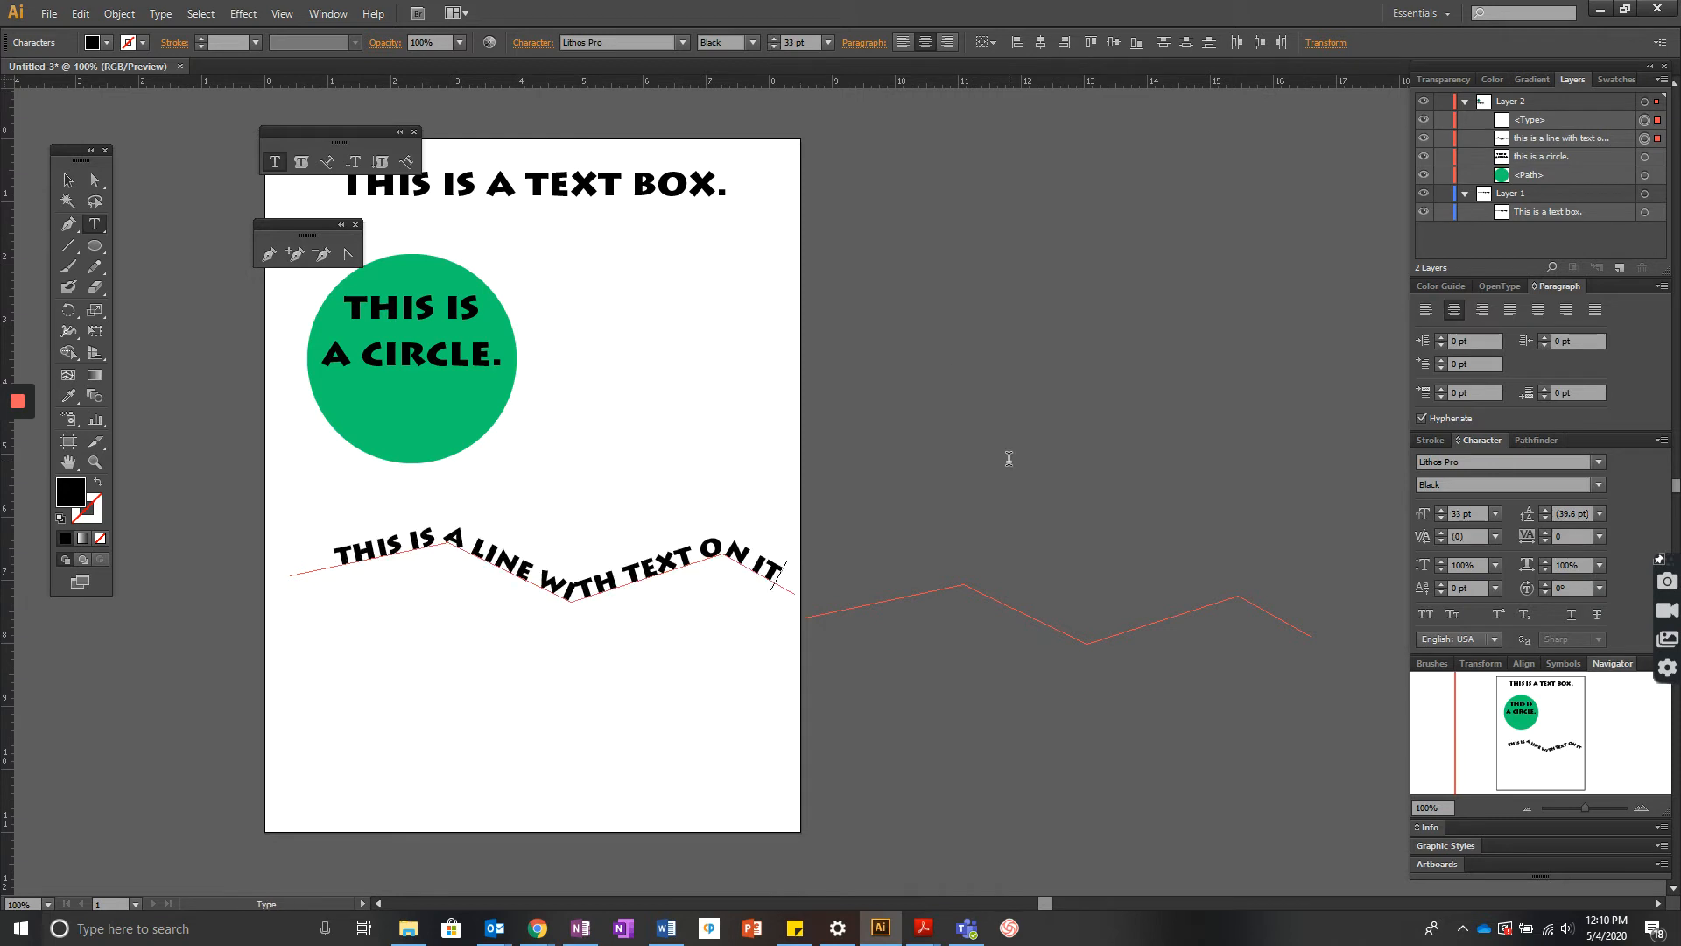
- Select the empty threaded copy of the zigzag path and delete it
left_click(68, 180)
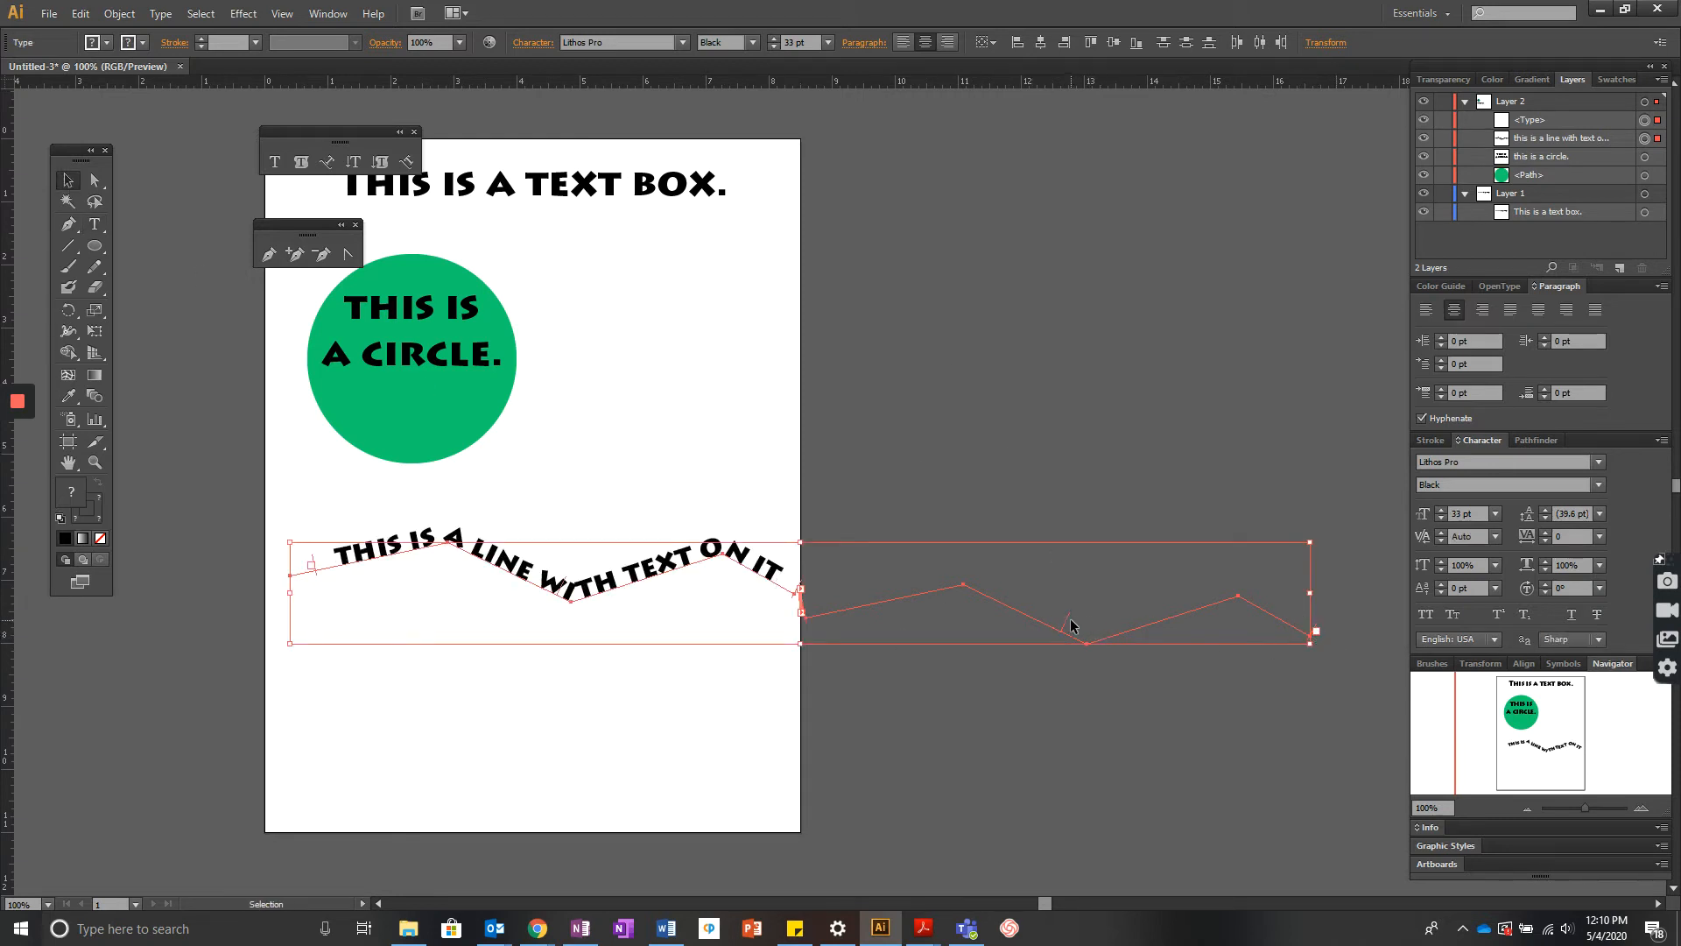
left_click_drag(1066, 624, 1031, 614)
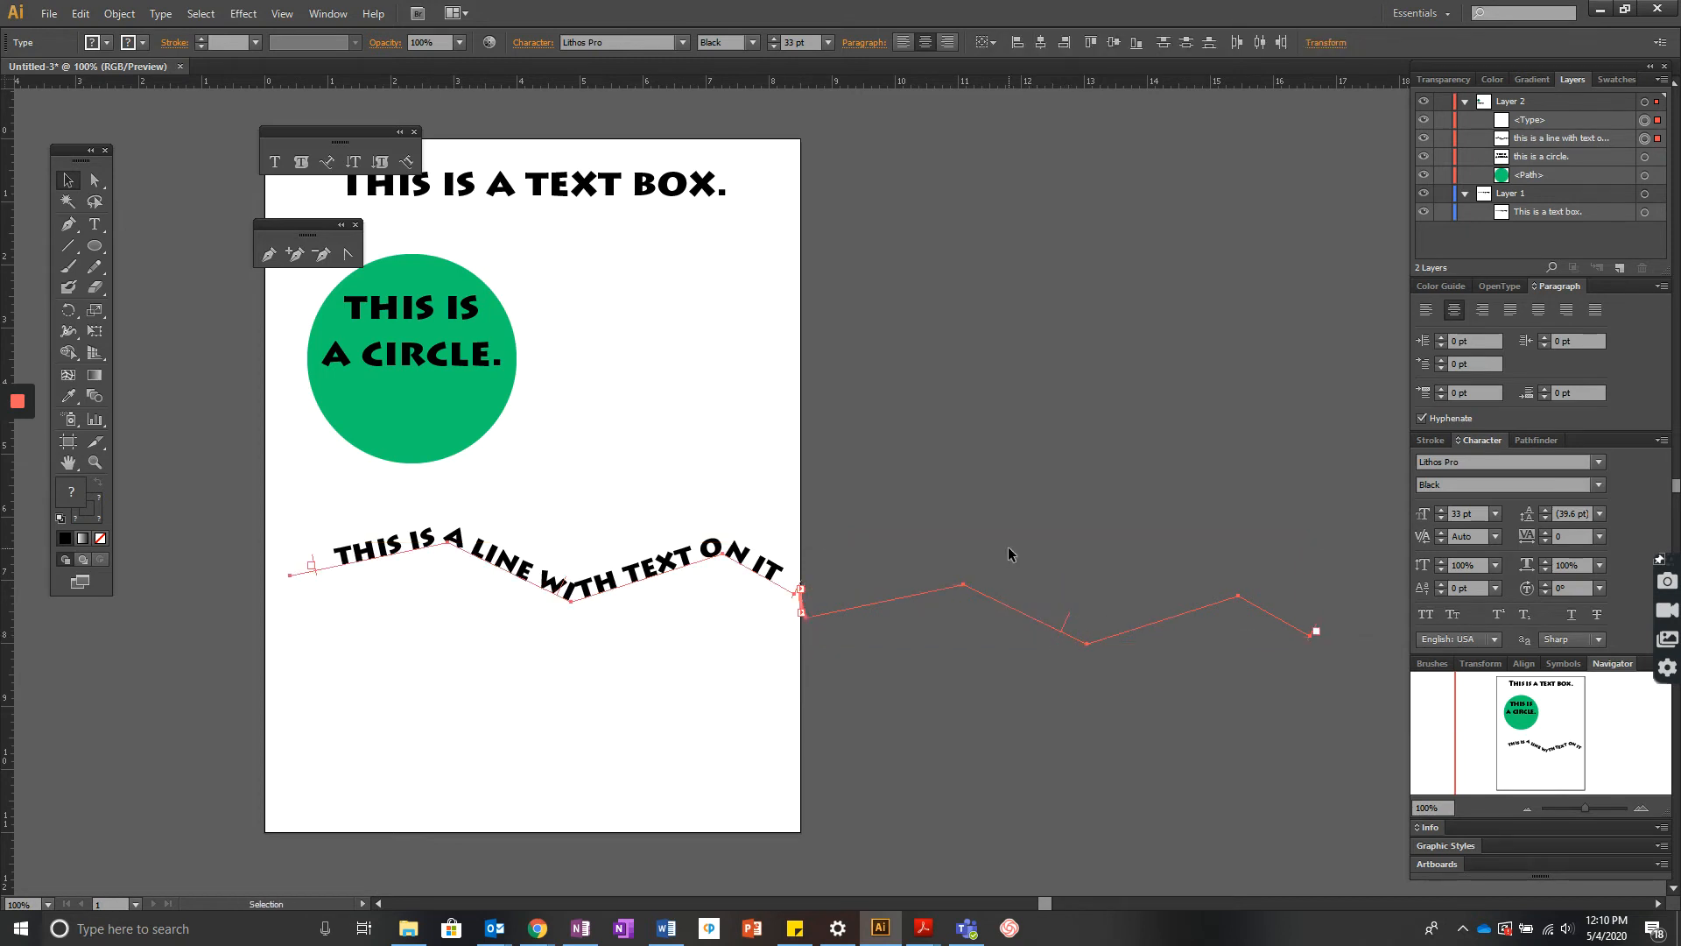
left_click(875, 574)
left_click(1213, 648)
key("Delete")
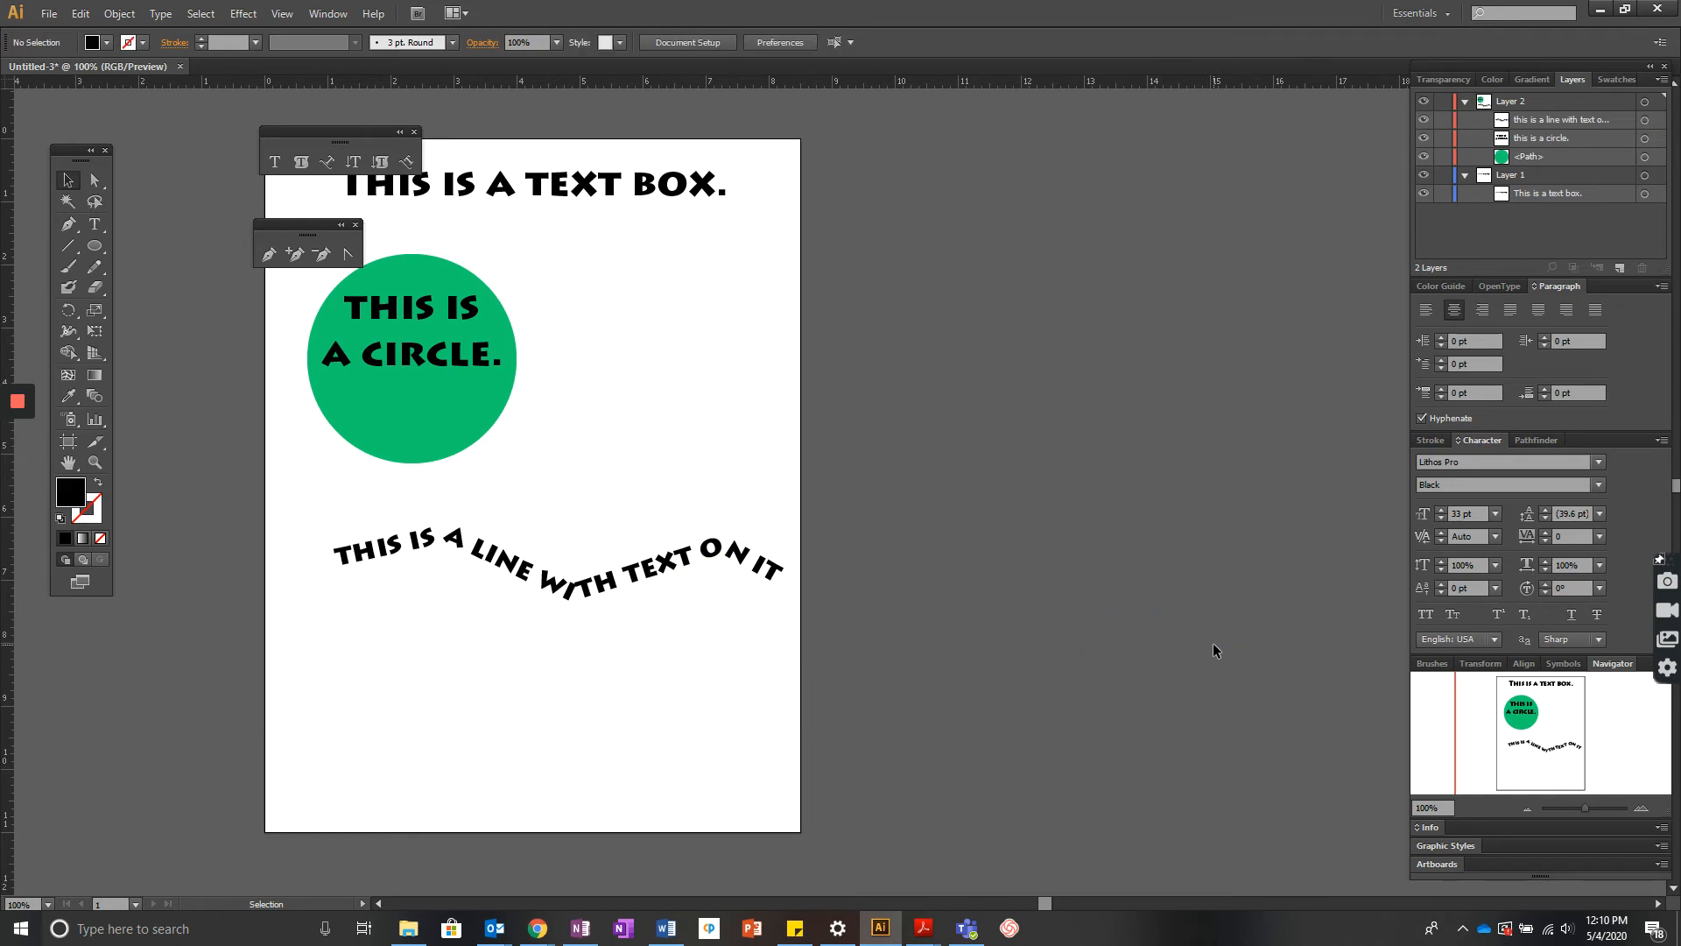
- Move the line of path text up and slightly left on the page
left_click(588, 585)
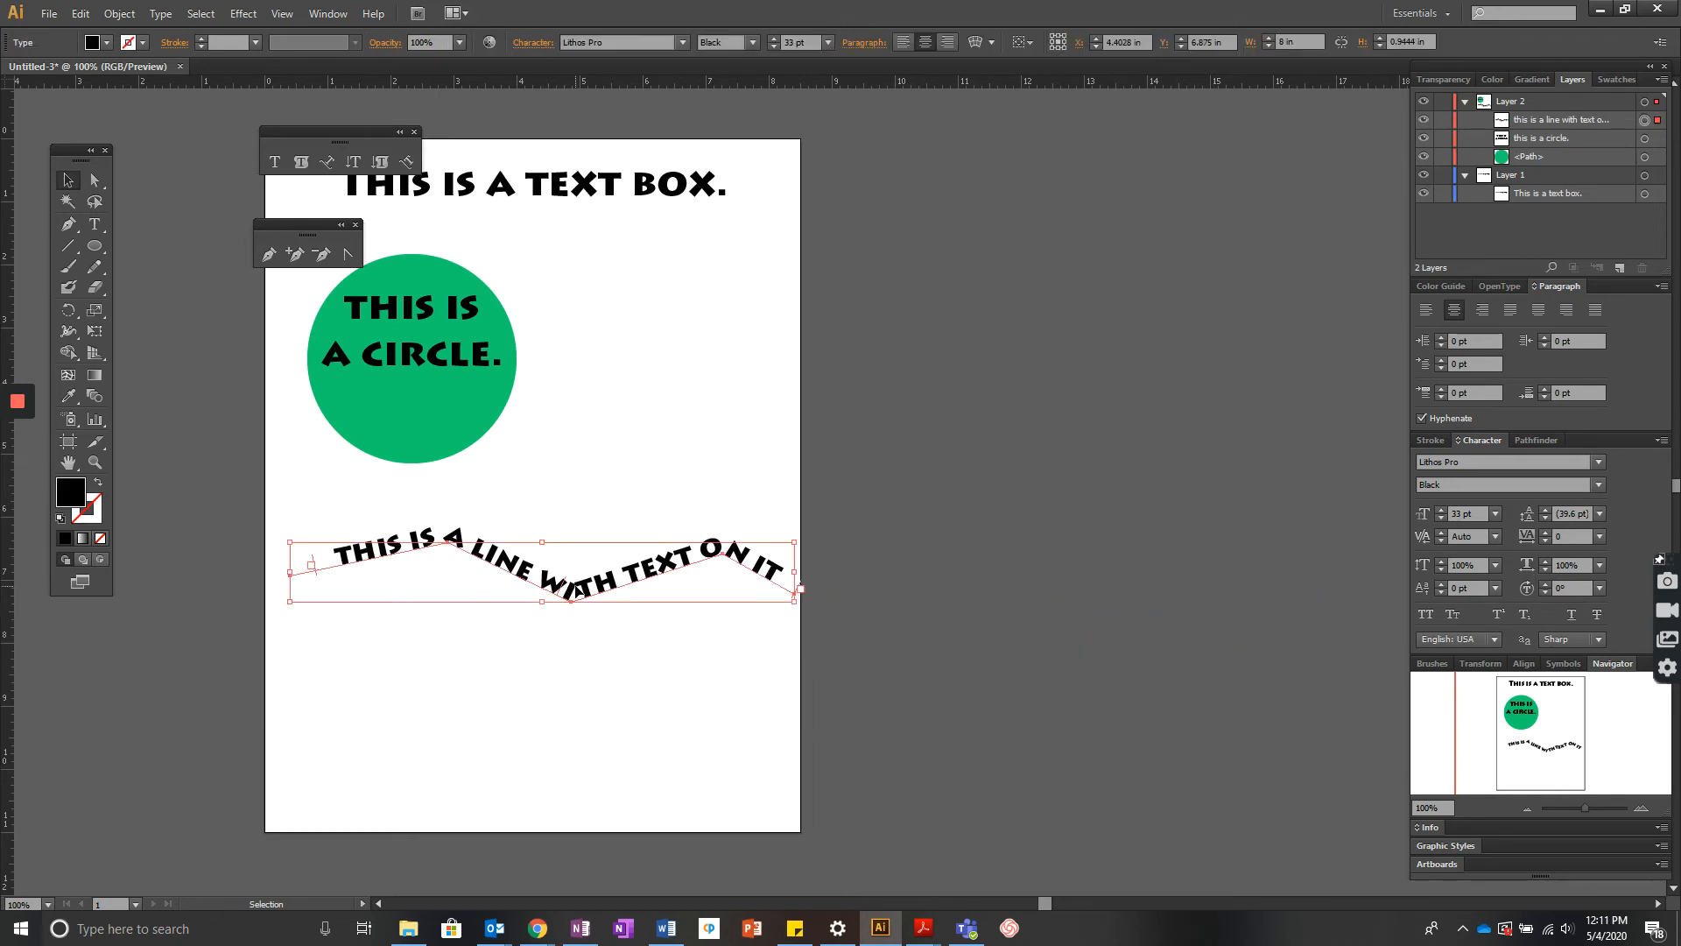
mouse_move(588, 586)
left_mouse_down()
mouse_move(541, 578)
mouse_move(539, 554)
left_mouse_up()
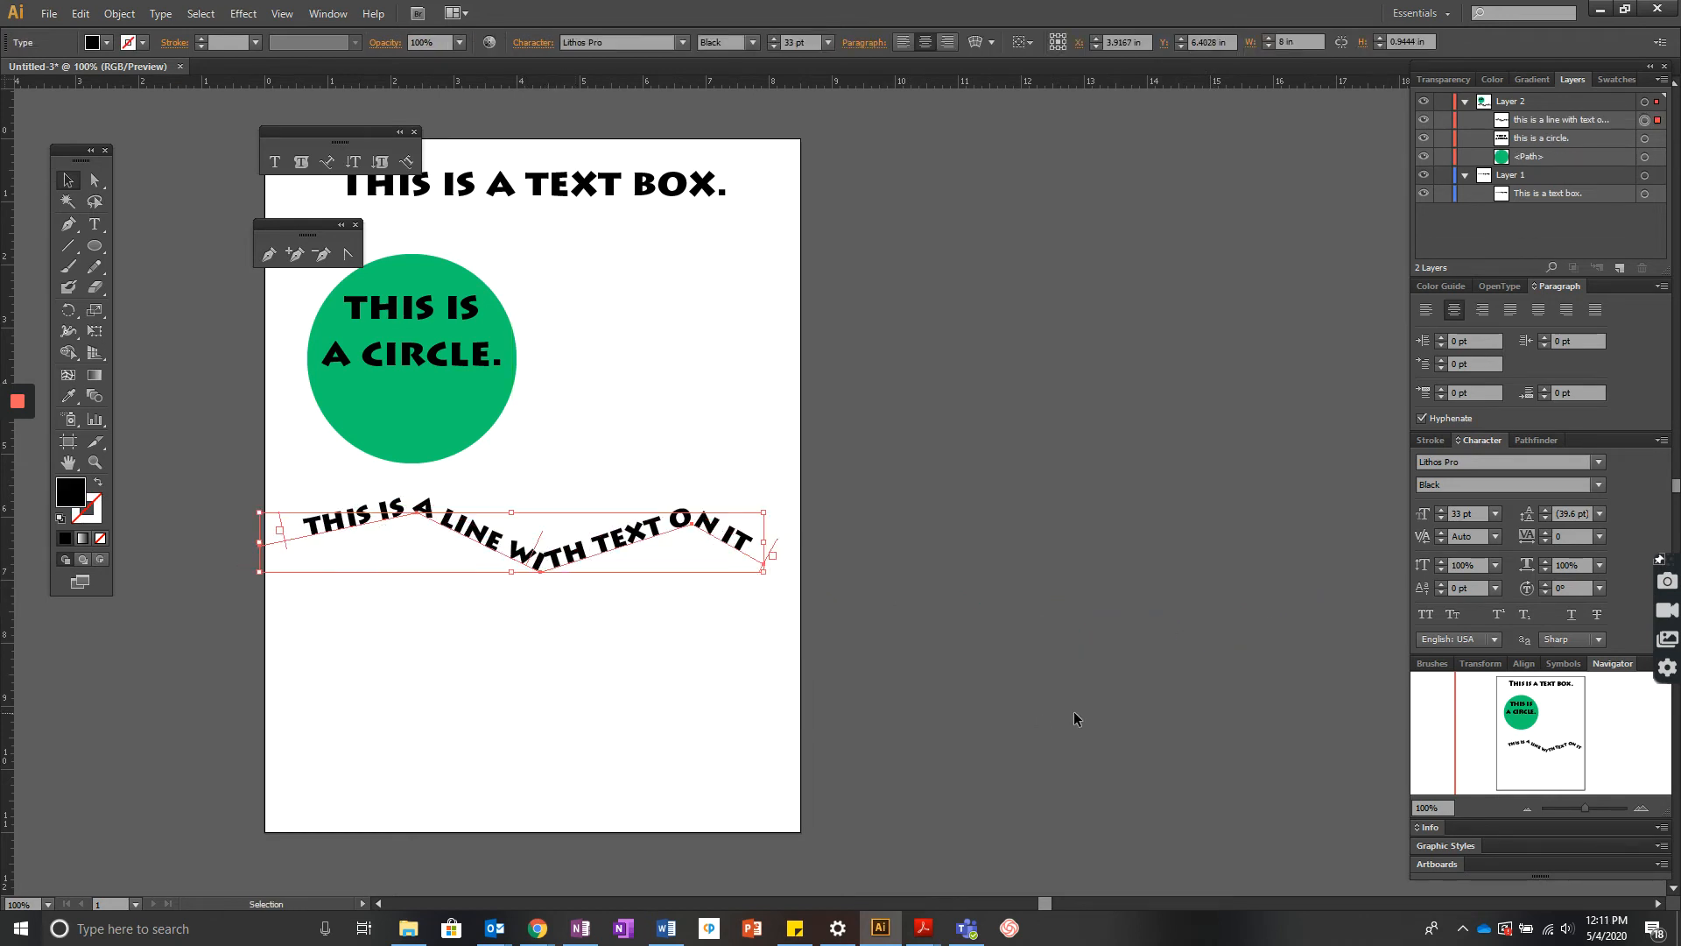
left_click(1076, 719)
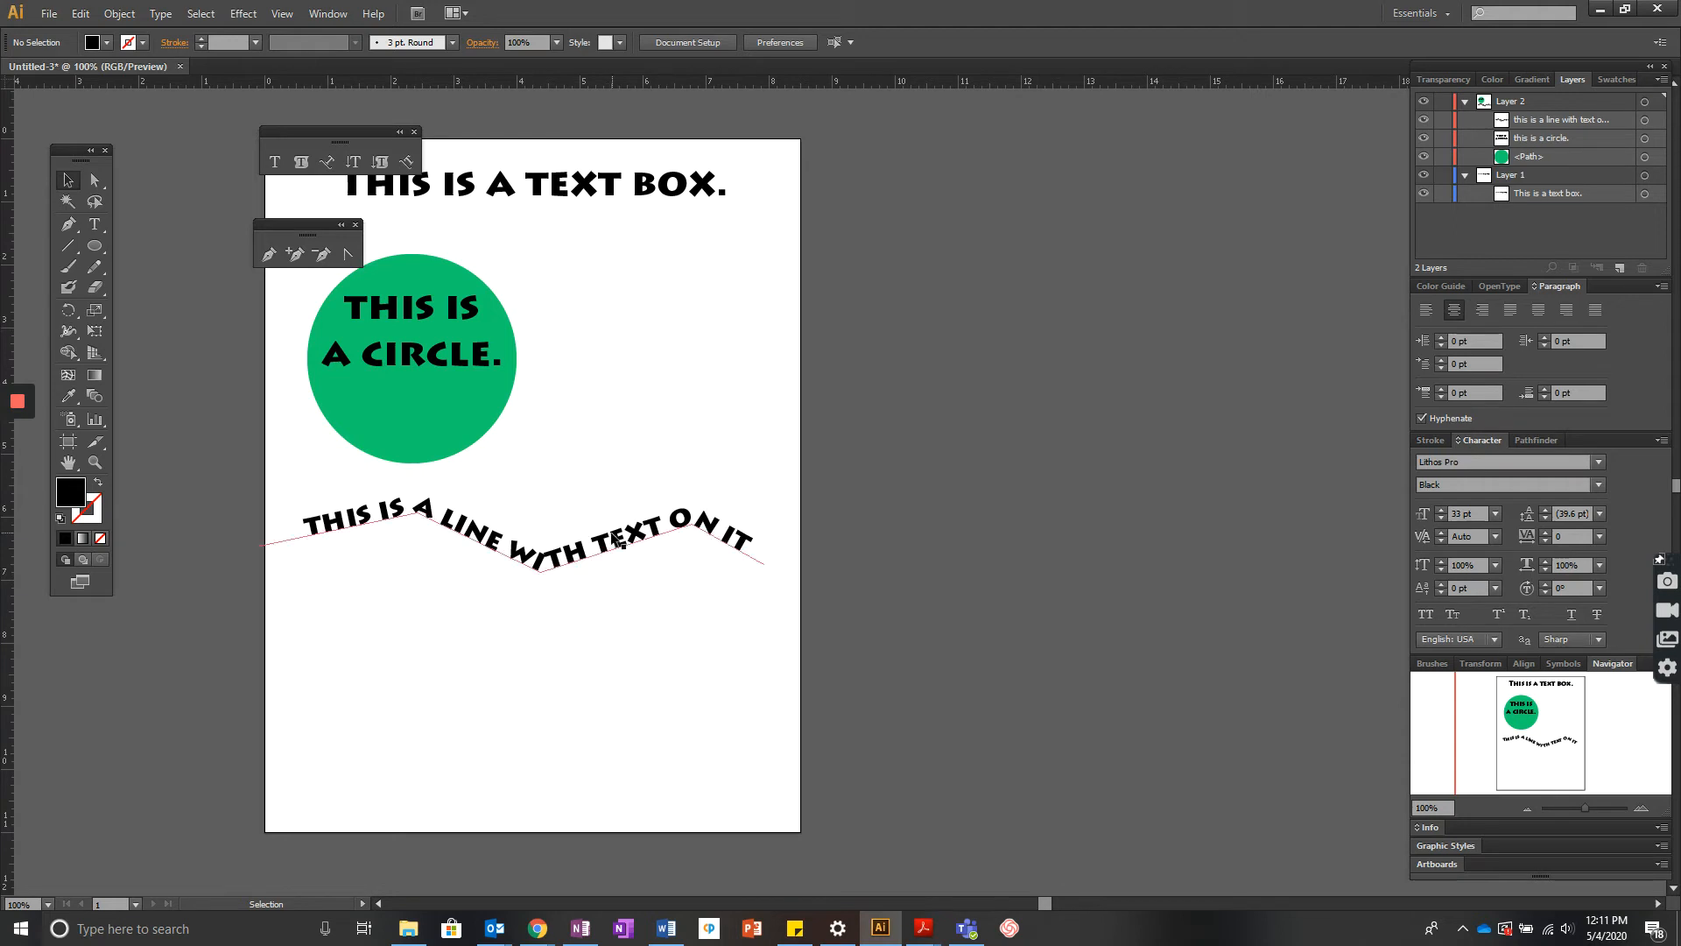
left_click_drag(614, 533, 619, 545)
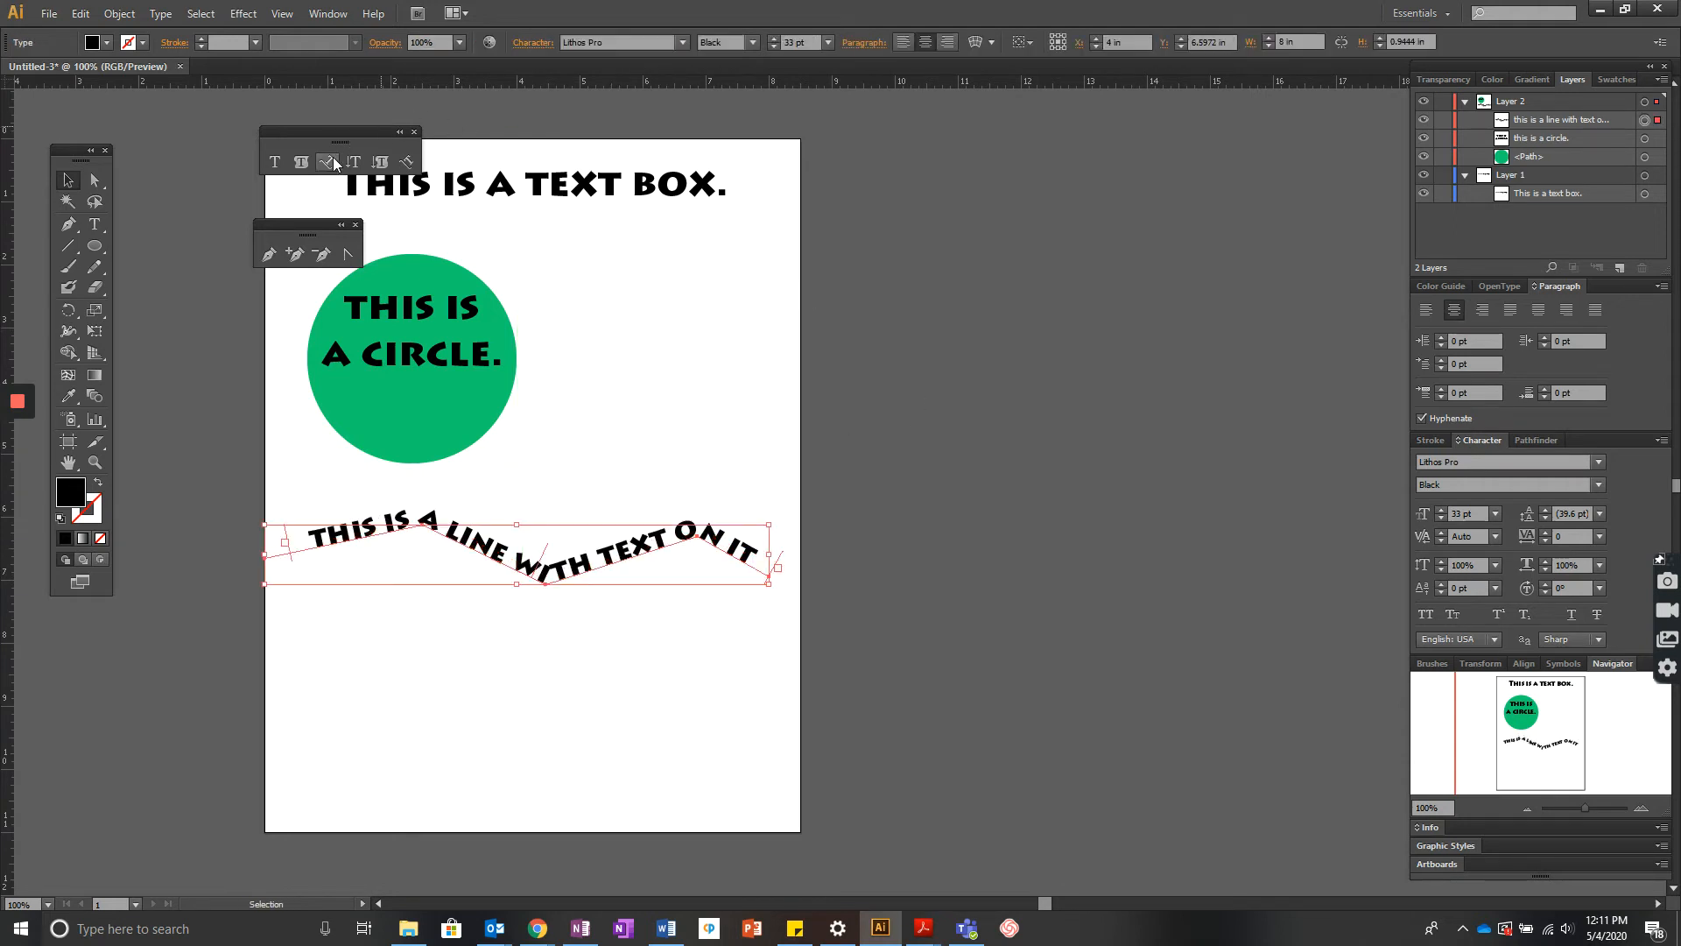
- Move the floating tool panels aside, select all the text box's text and try to change its kerning
left_click_drag(342, 130, 202, 114)
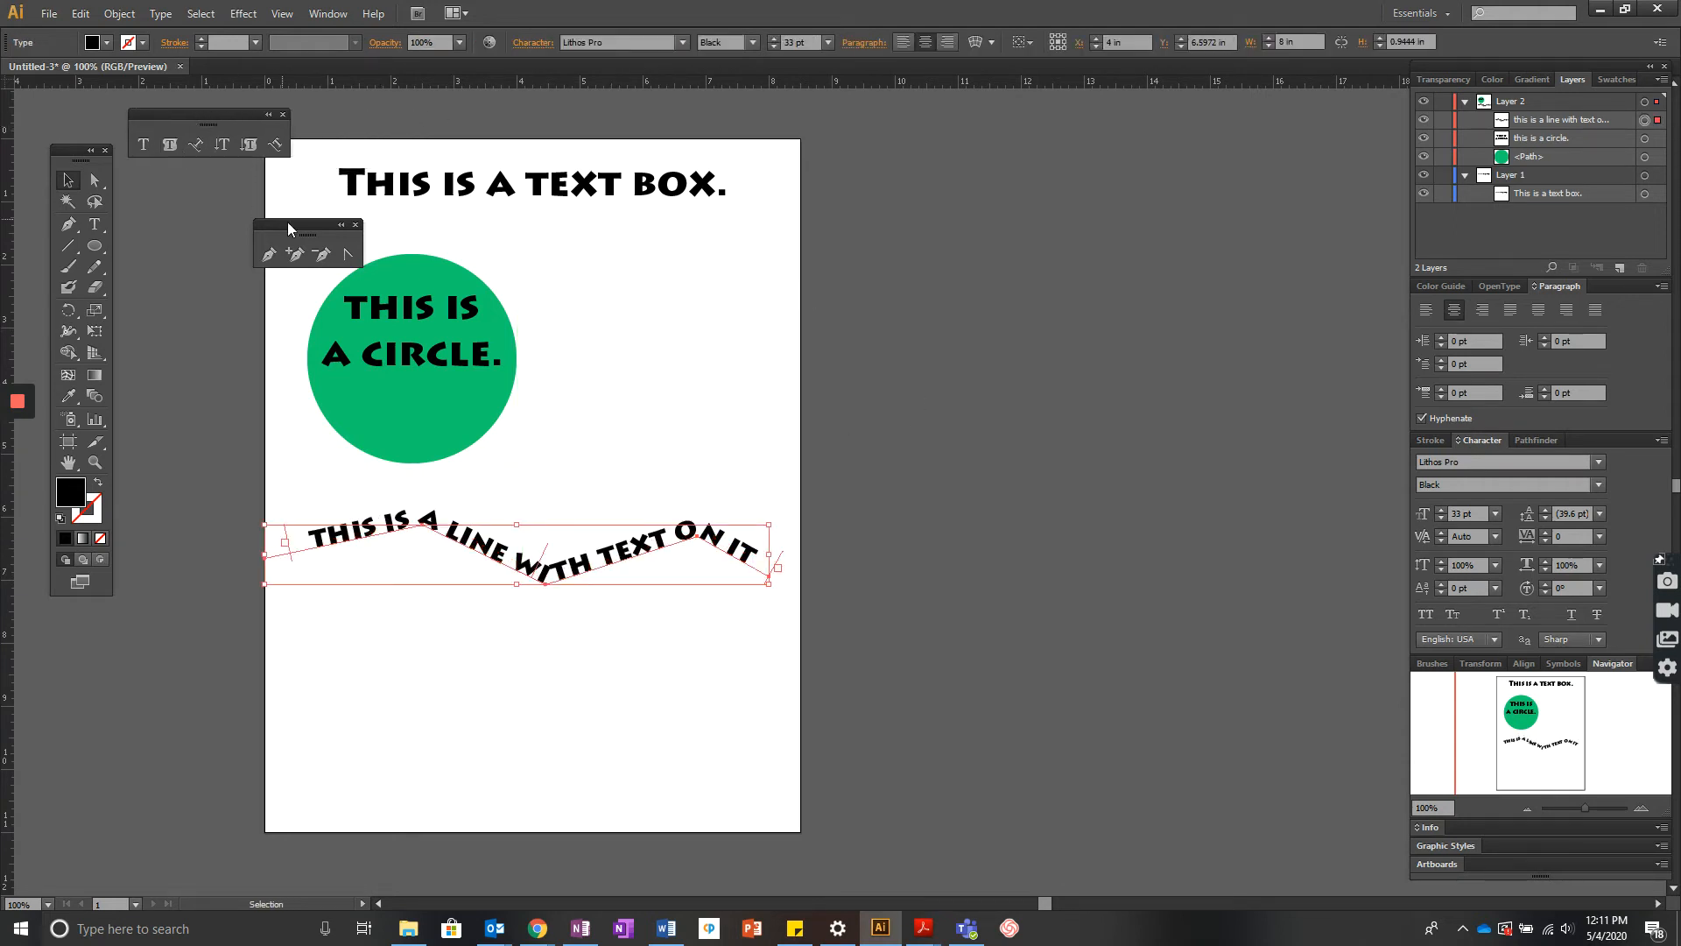
left_click_drag(302, 224, 188, 179)
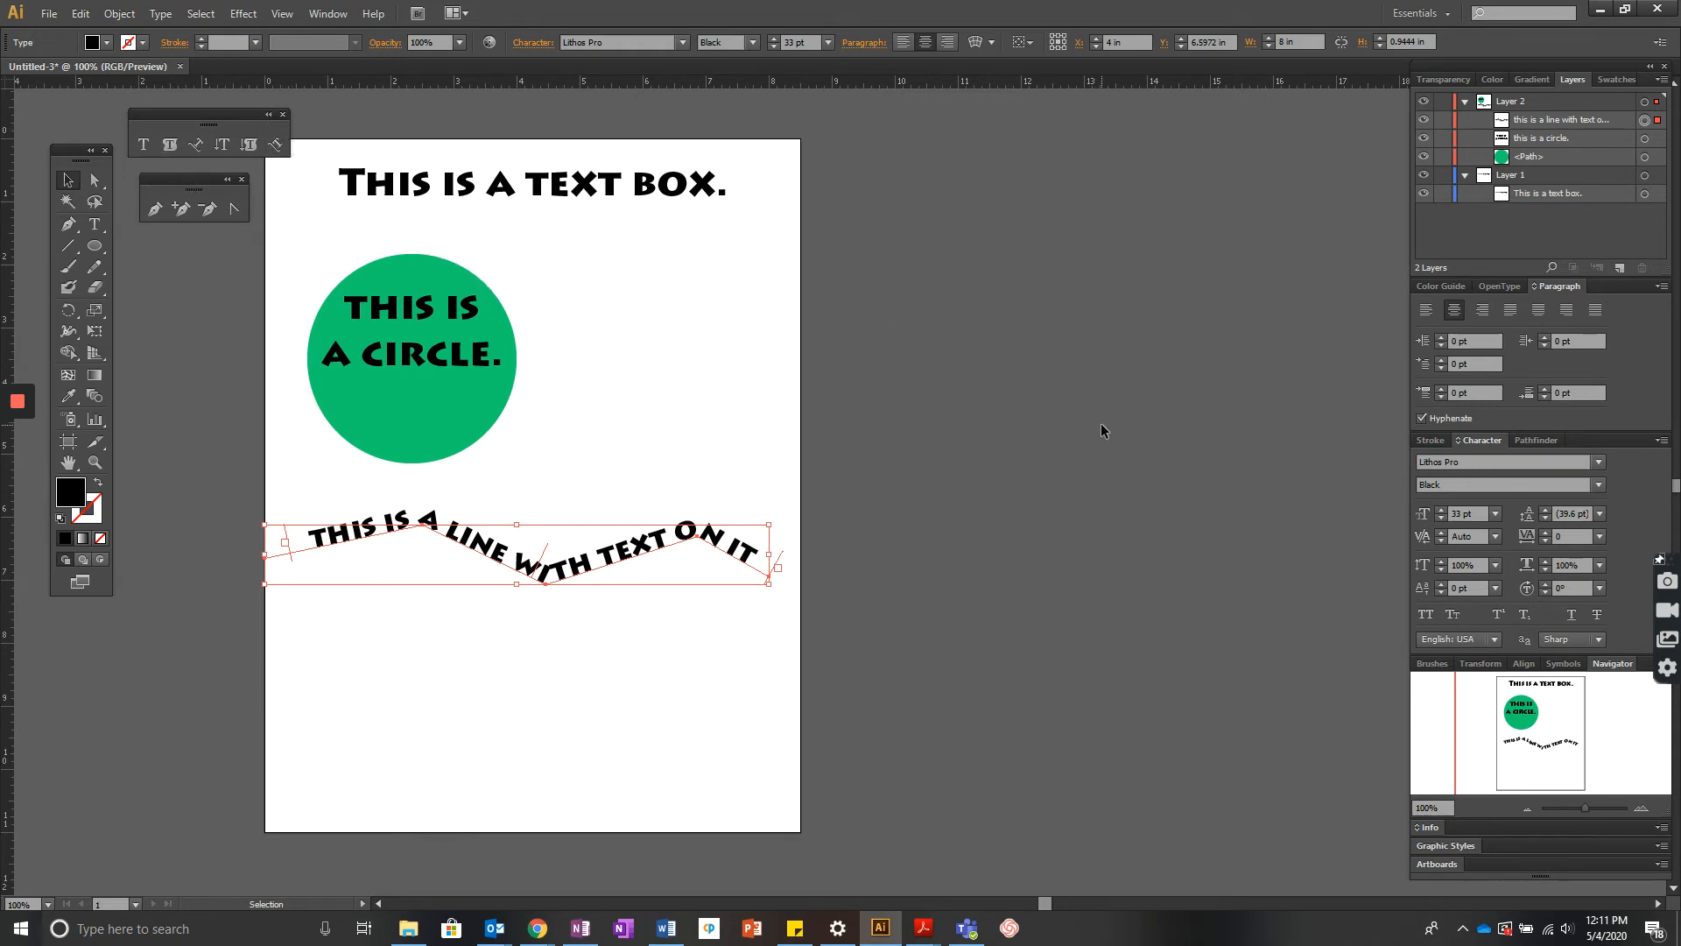
left_click(552, 191)
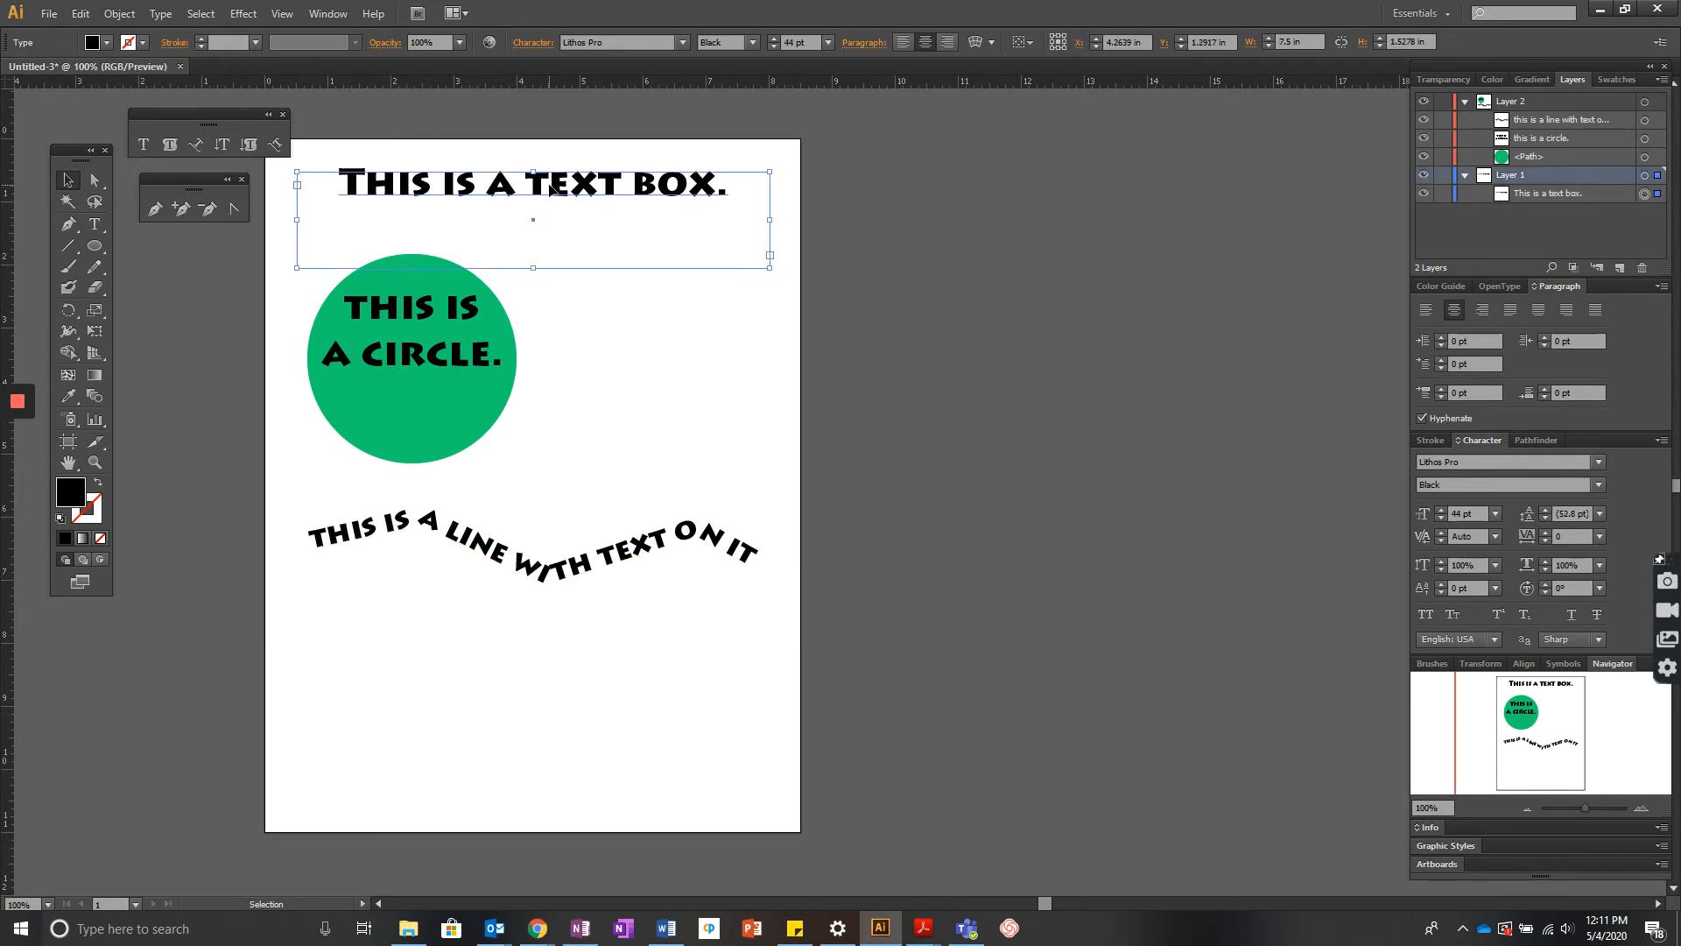
triple_click(552, 191)
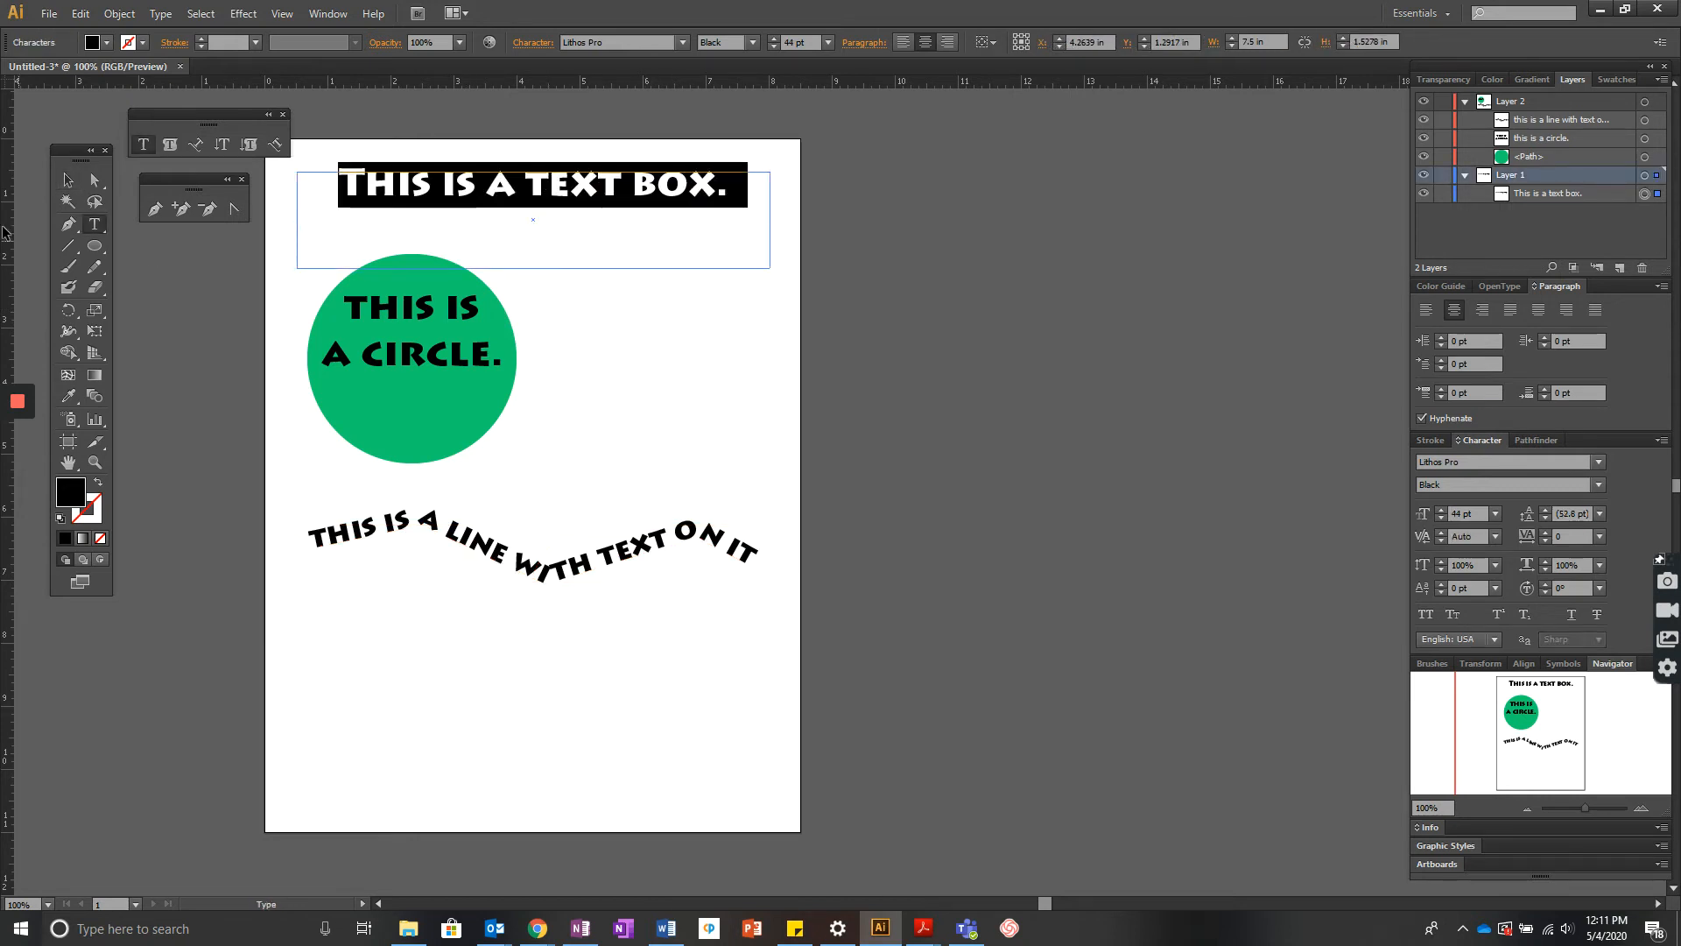
left_click(65, 185)
double_click(451, 180)
triple_click(451, 180)
left_click(681, 43)
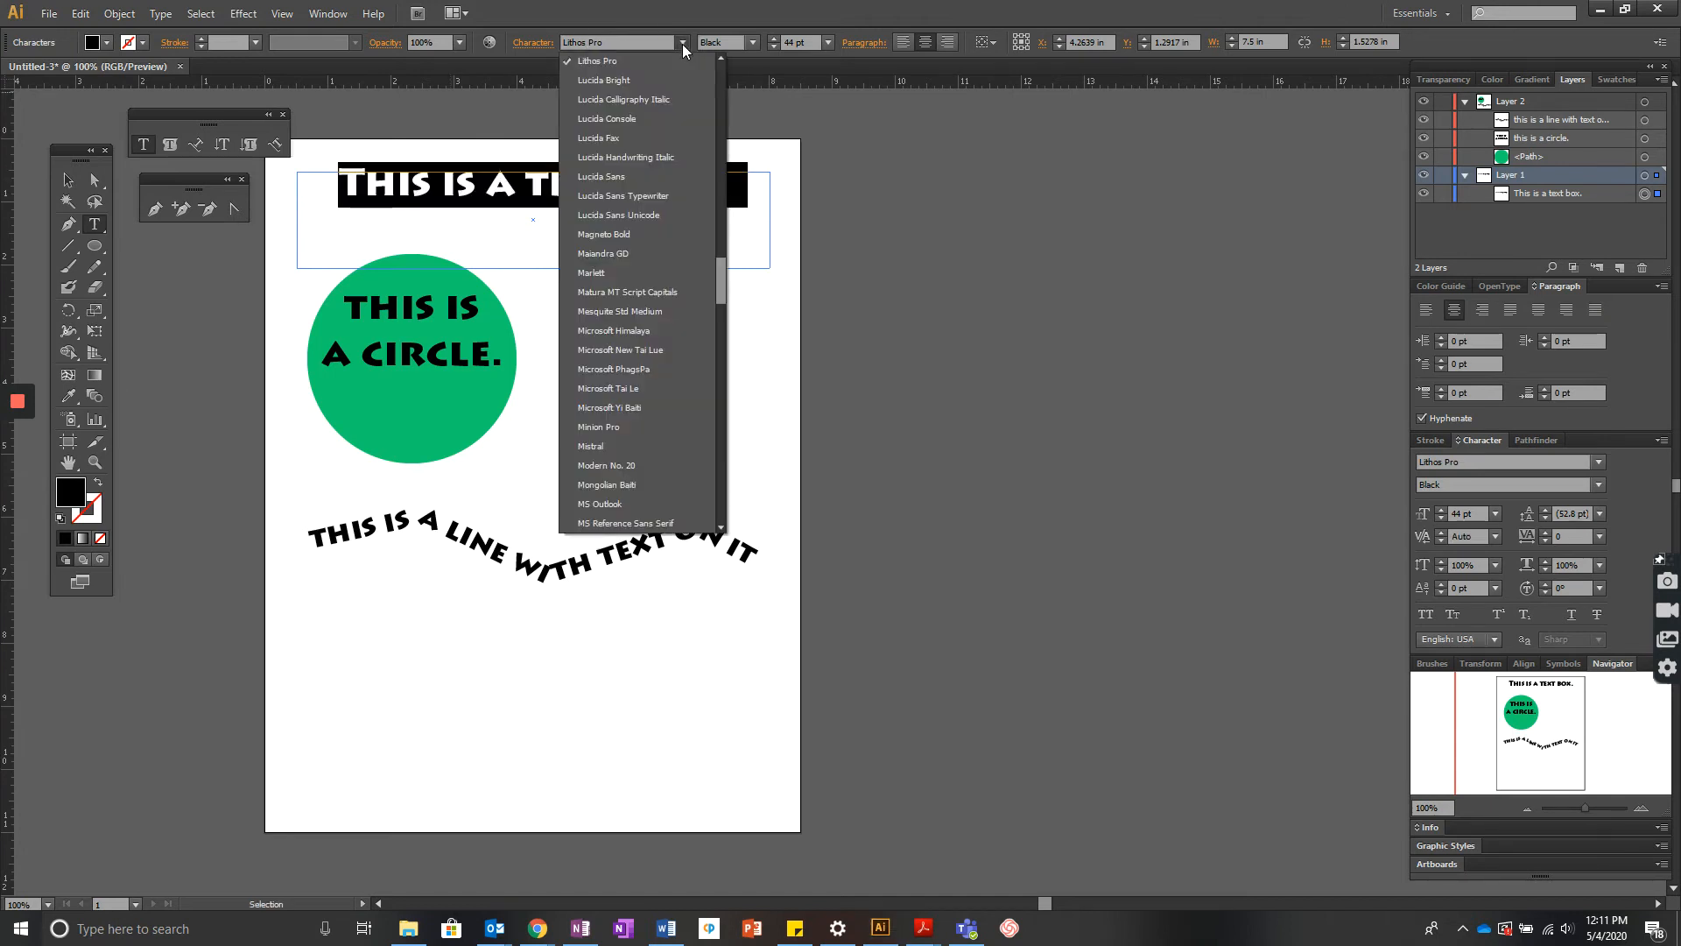
left_click(681, 43)
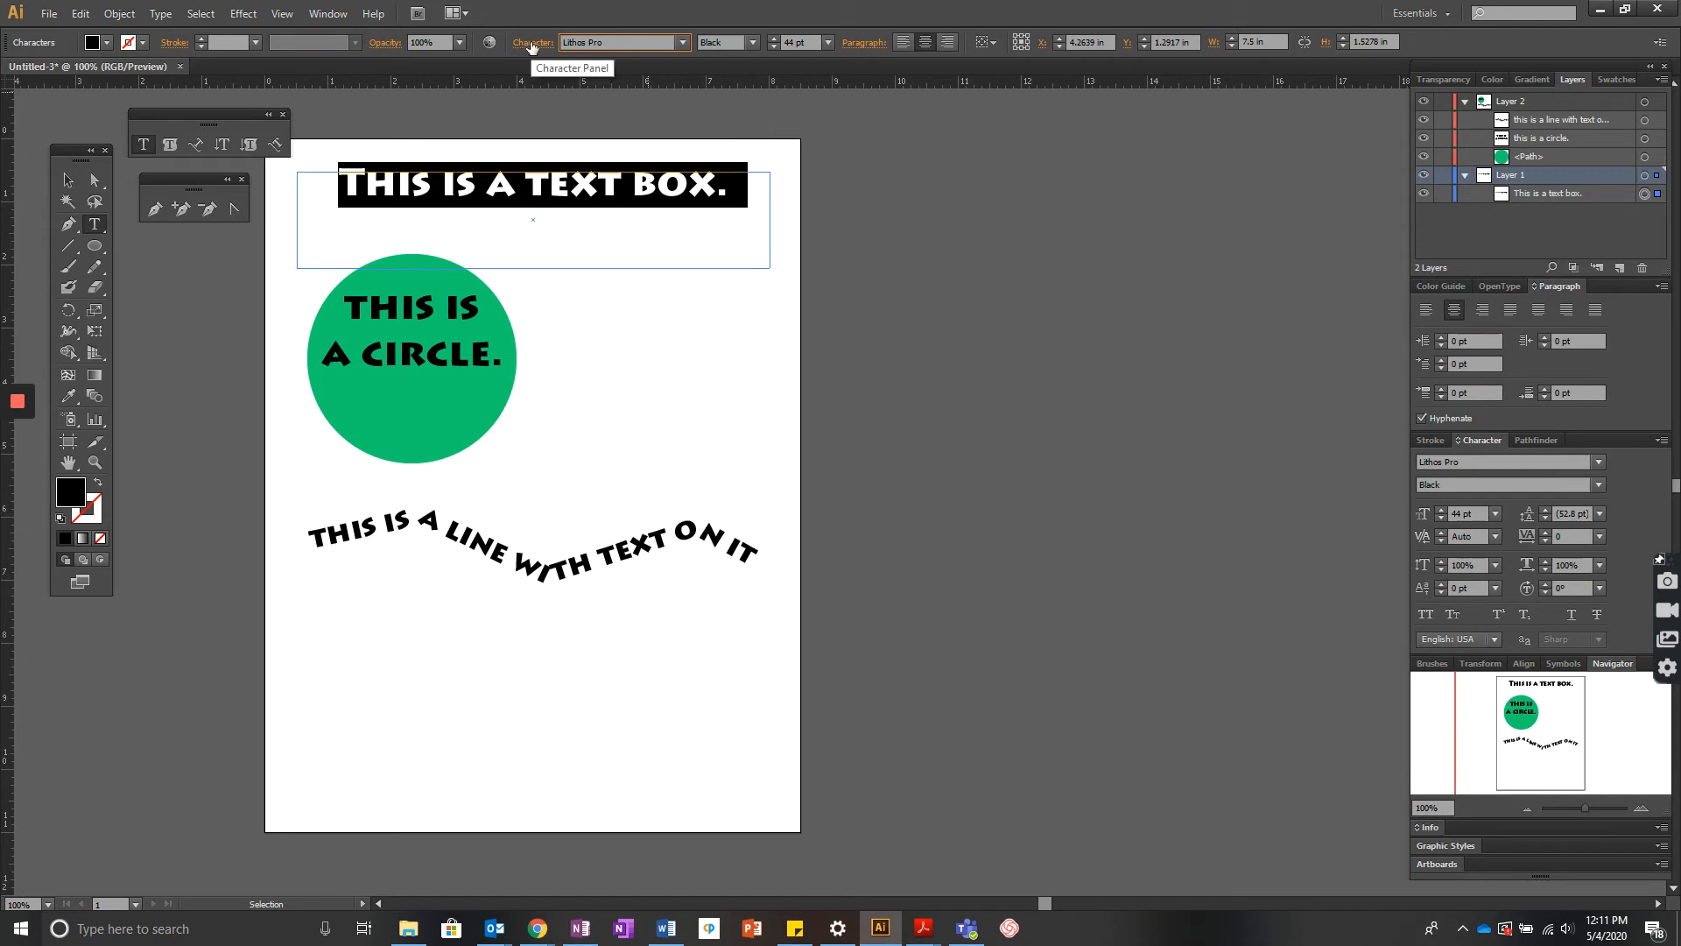
left_click(529, 44)
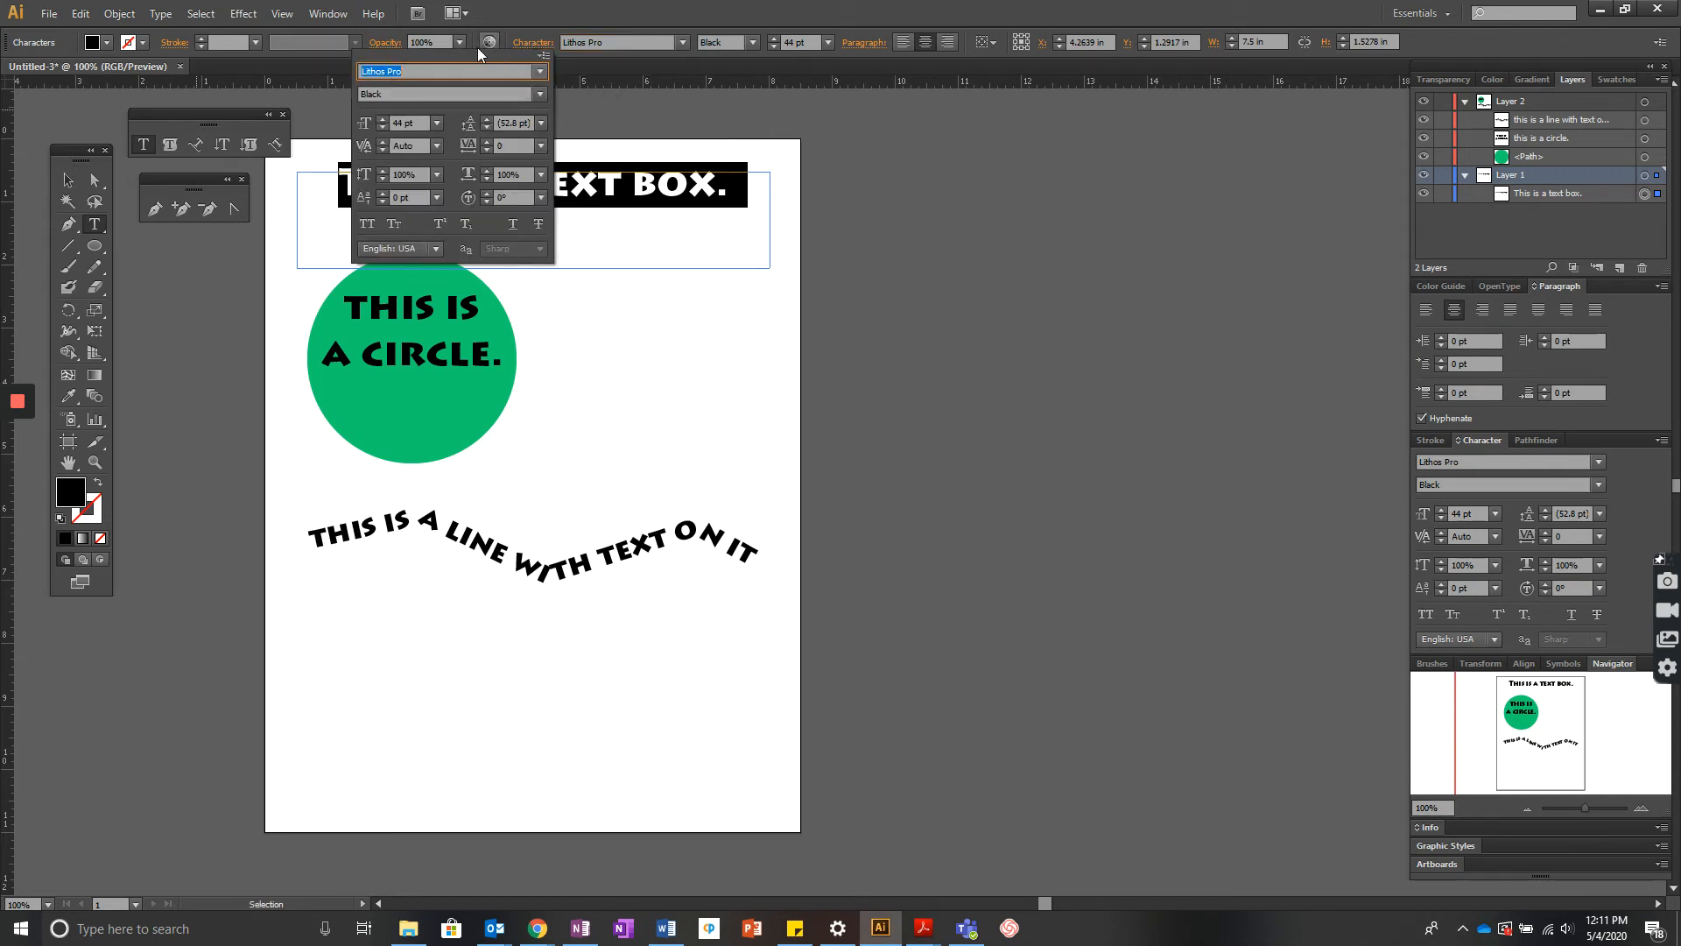
left_click(381, 141)
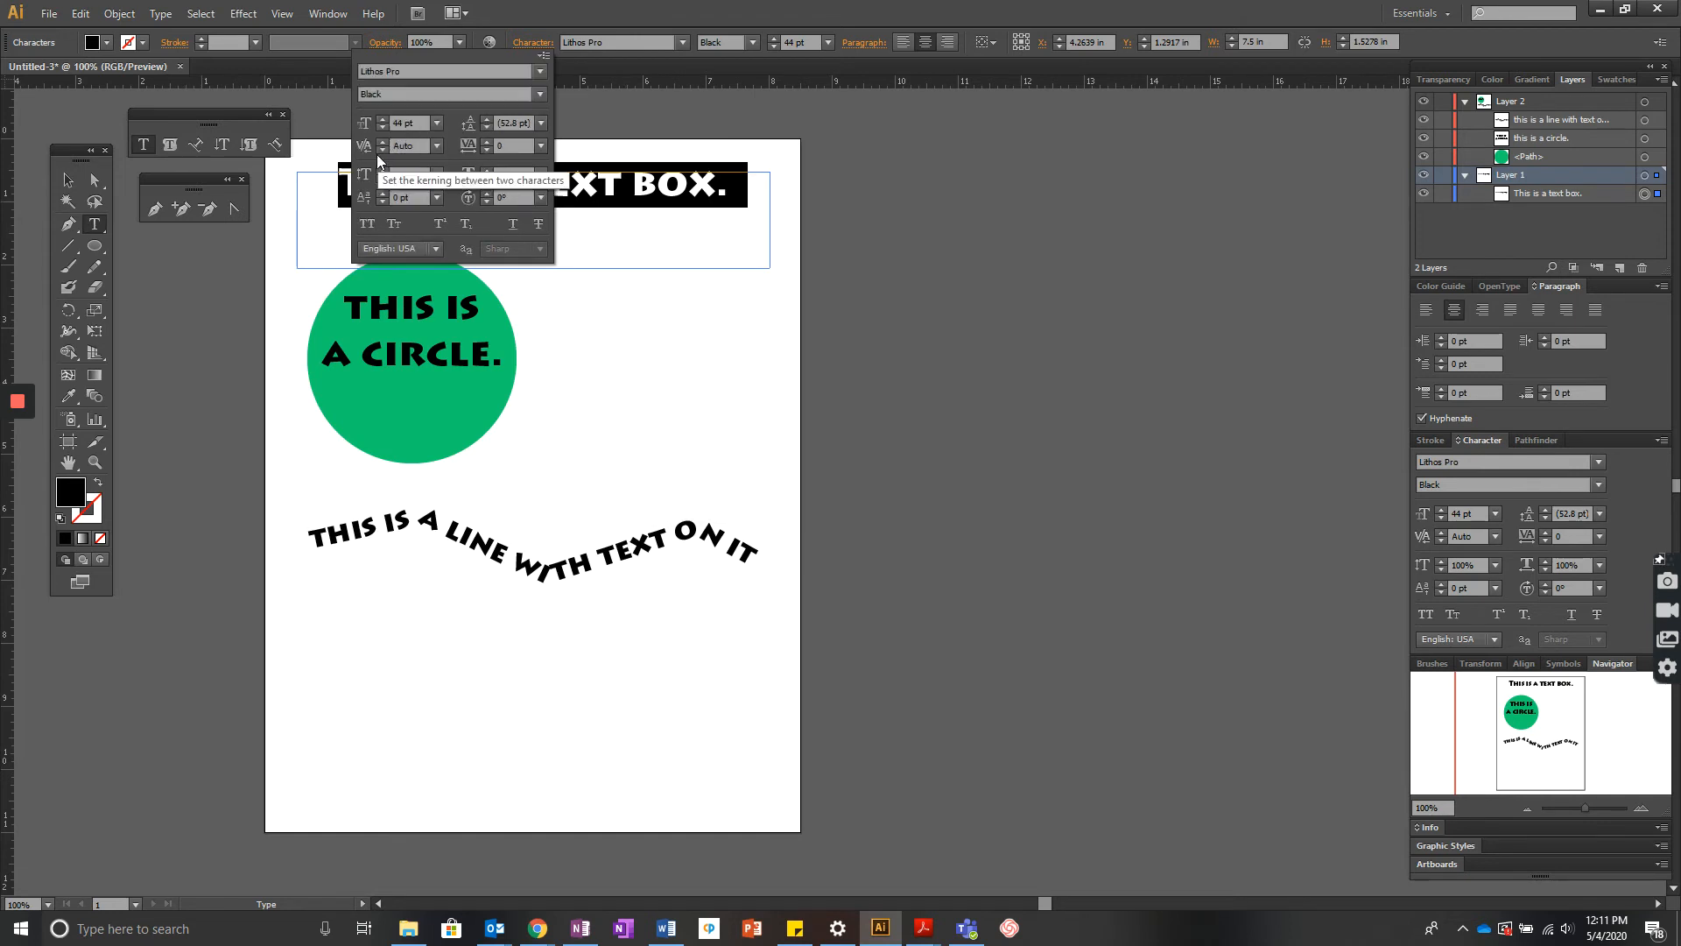
left_click(381, 148)
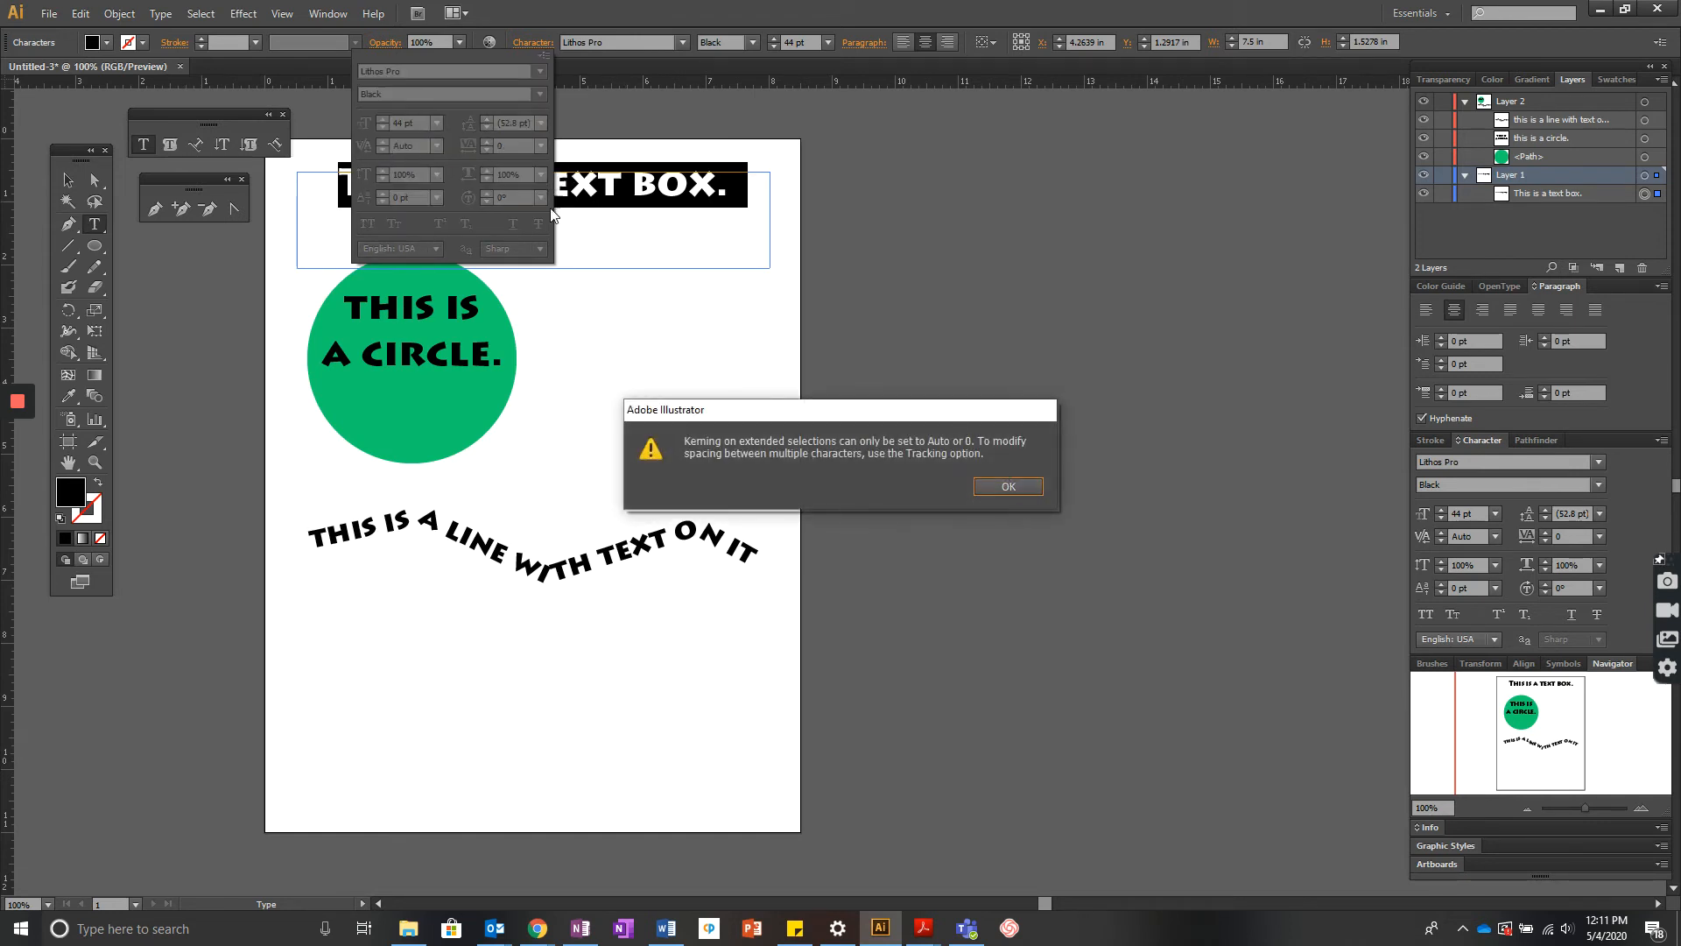
left_click(1007, 488)
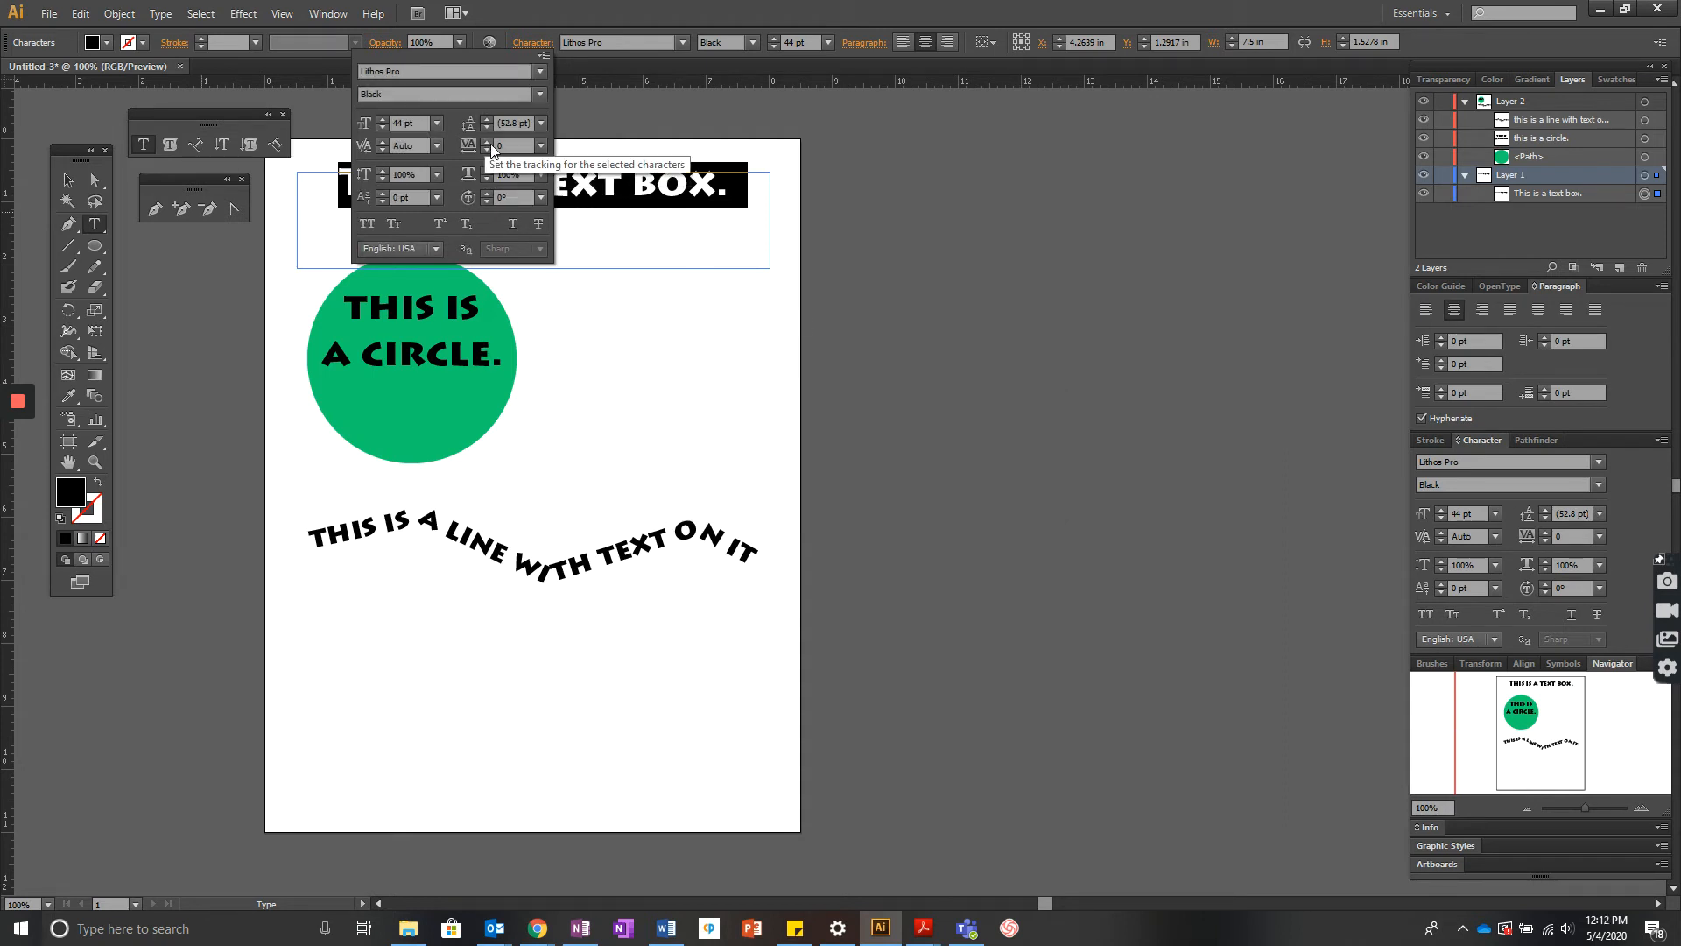
- Set the text box's tracking to 80, horizontal scale to 122% and vertical scale to 114%
left_click_drag(489, 143, 488, 144)
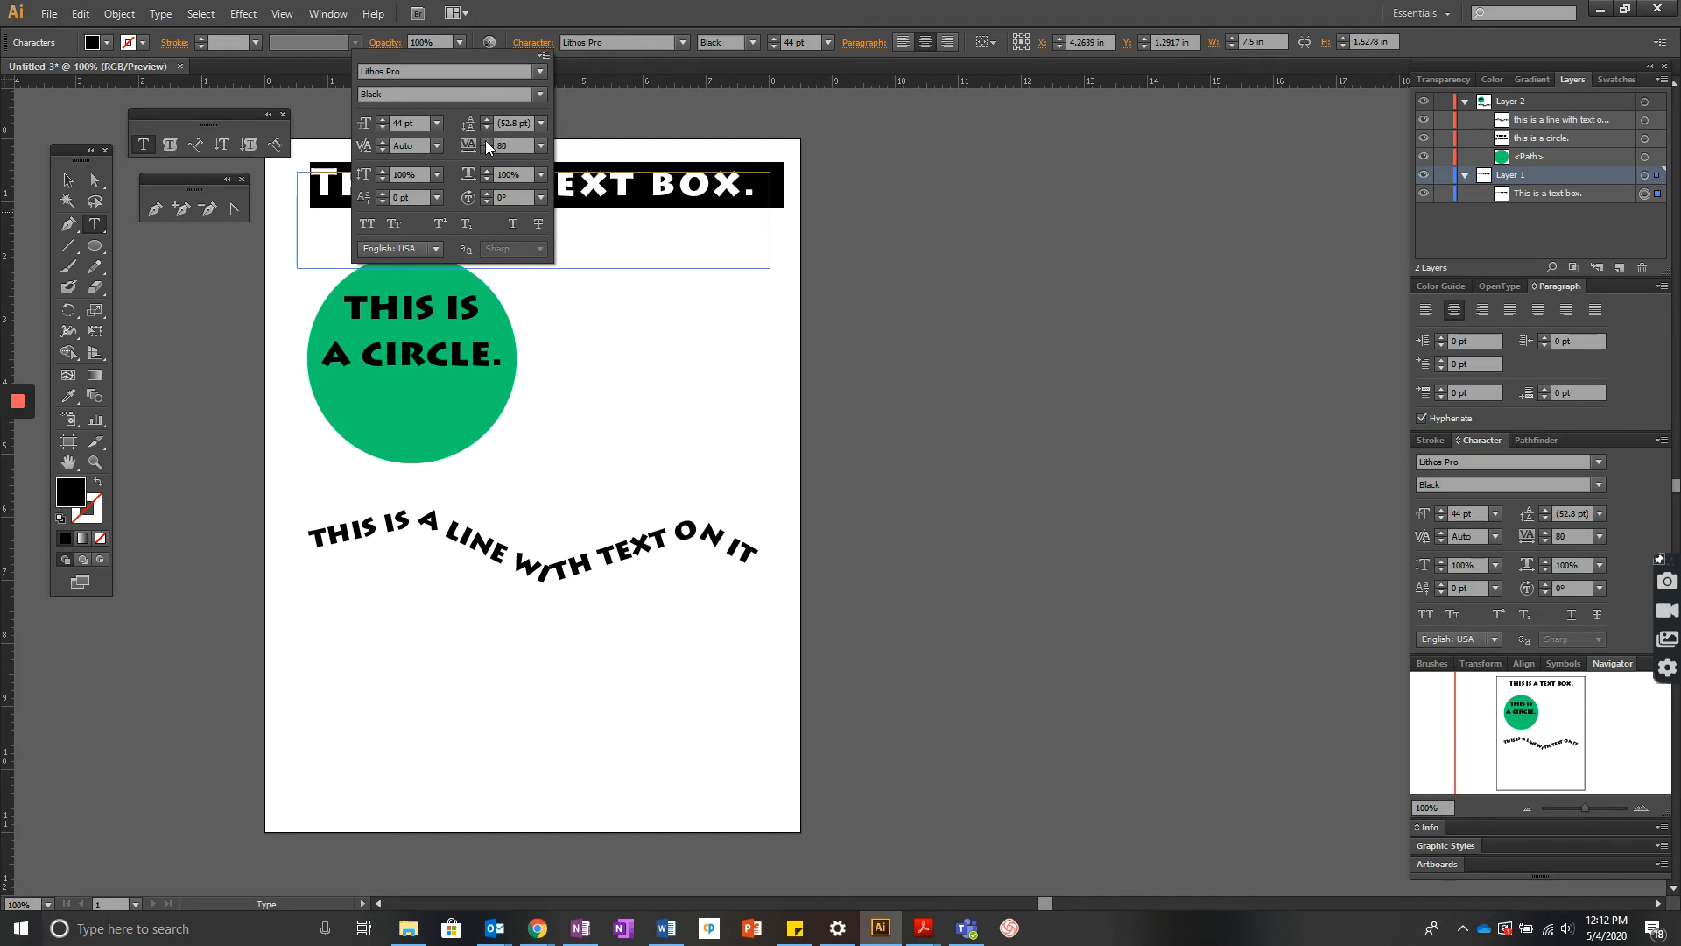
left_click(381, 173)
left_click_drag(381, 173, 381, 172)
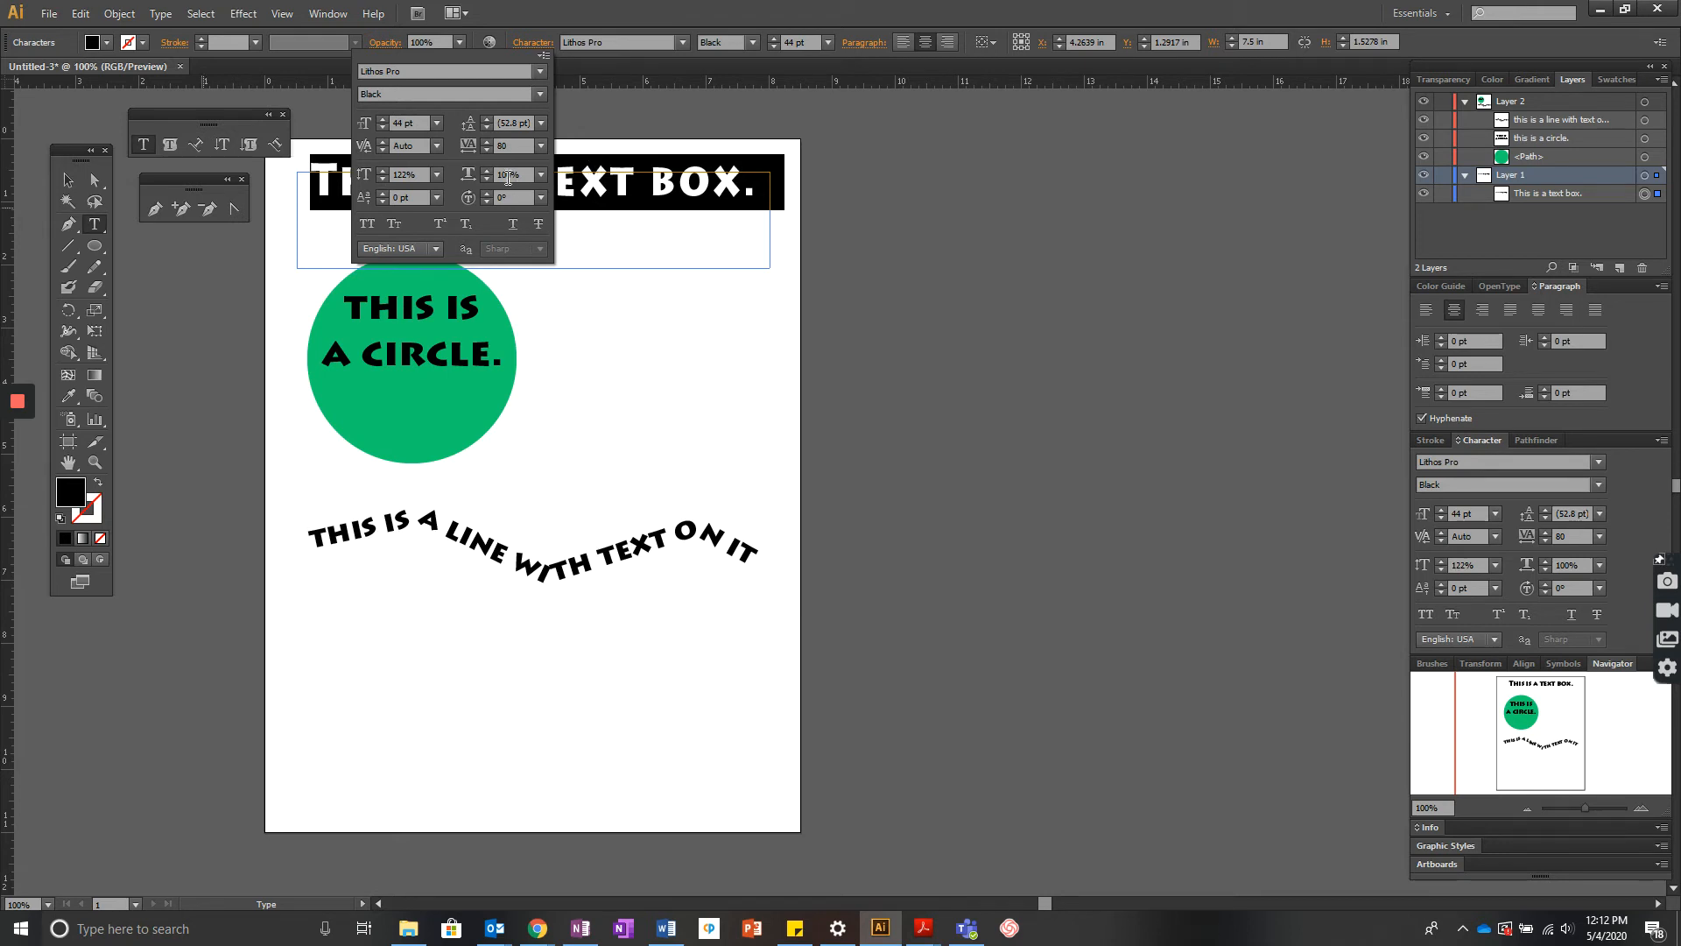
left_click_drag(487, 171, 486, 171)
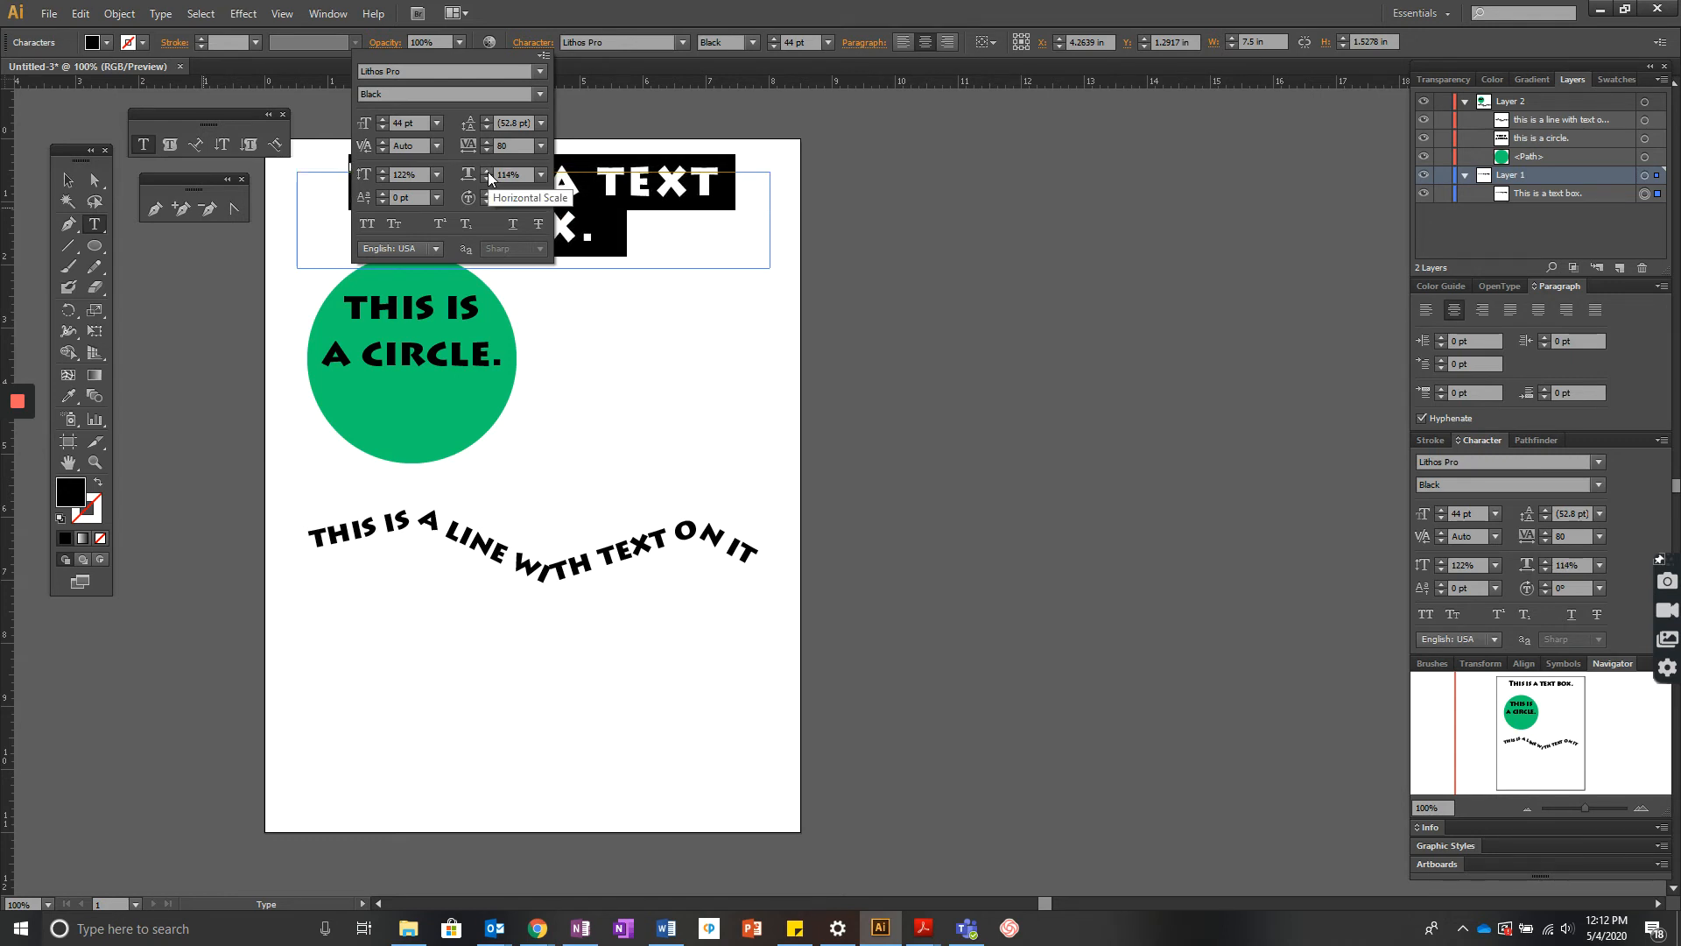
left_click(543, 58)
left_click(513, 56)
left_click(792, 166)
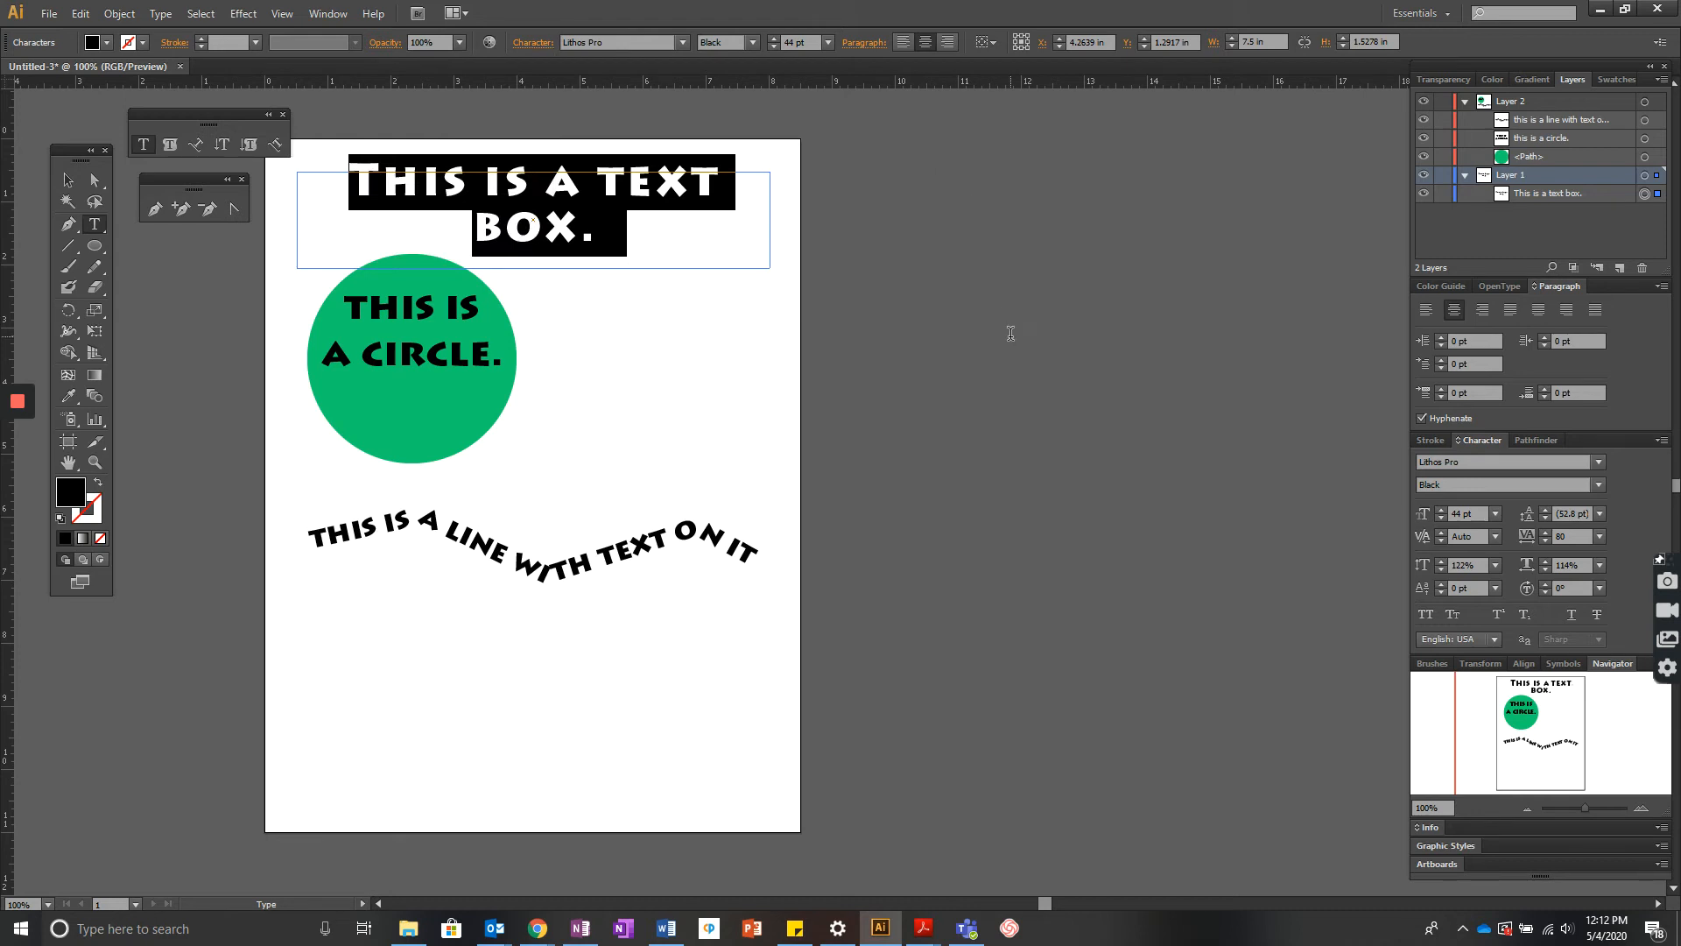
left_click(707, 335)
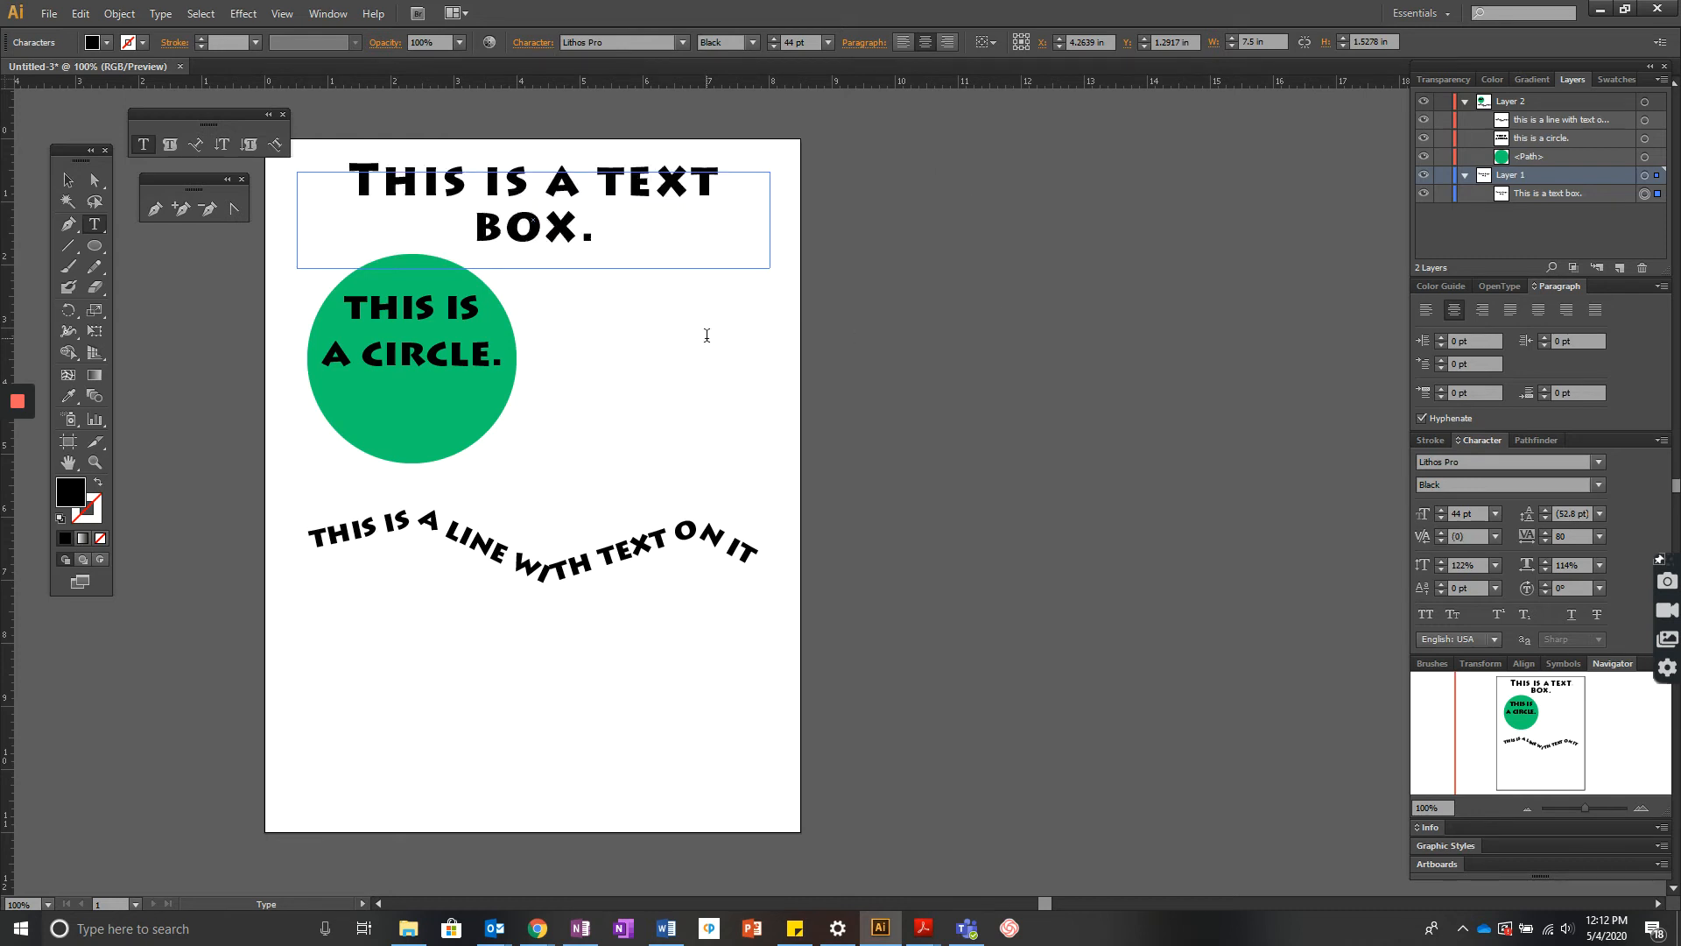
- Retype the final period and set the text box's font size to 69 pt
mouse_move(17, 438)
key("BackSpace")
type(".")
key("ctrl+a")
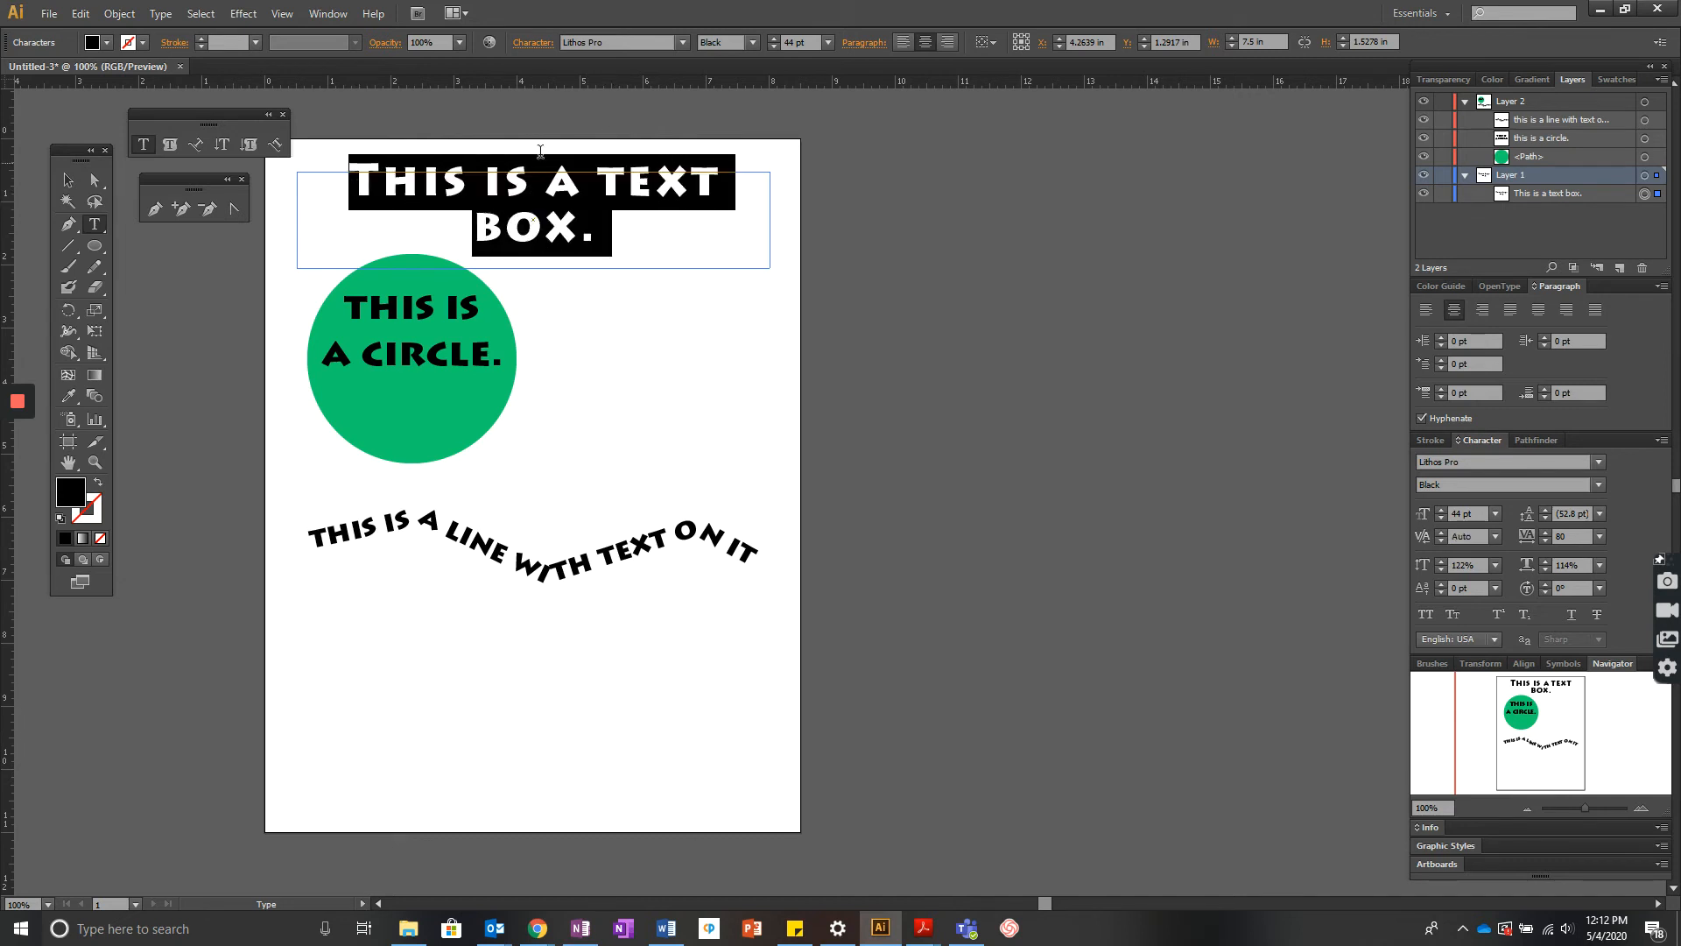
left_click(773, 38)
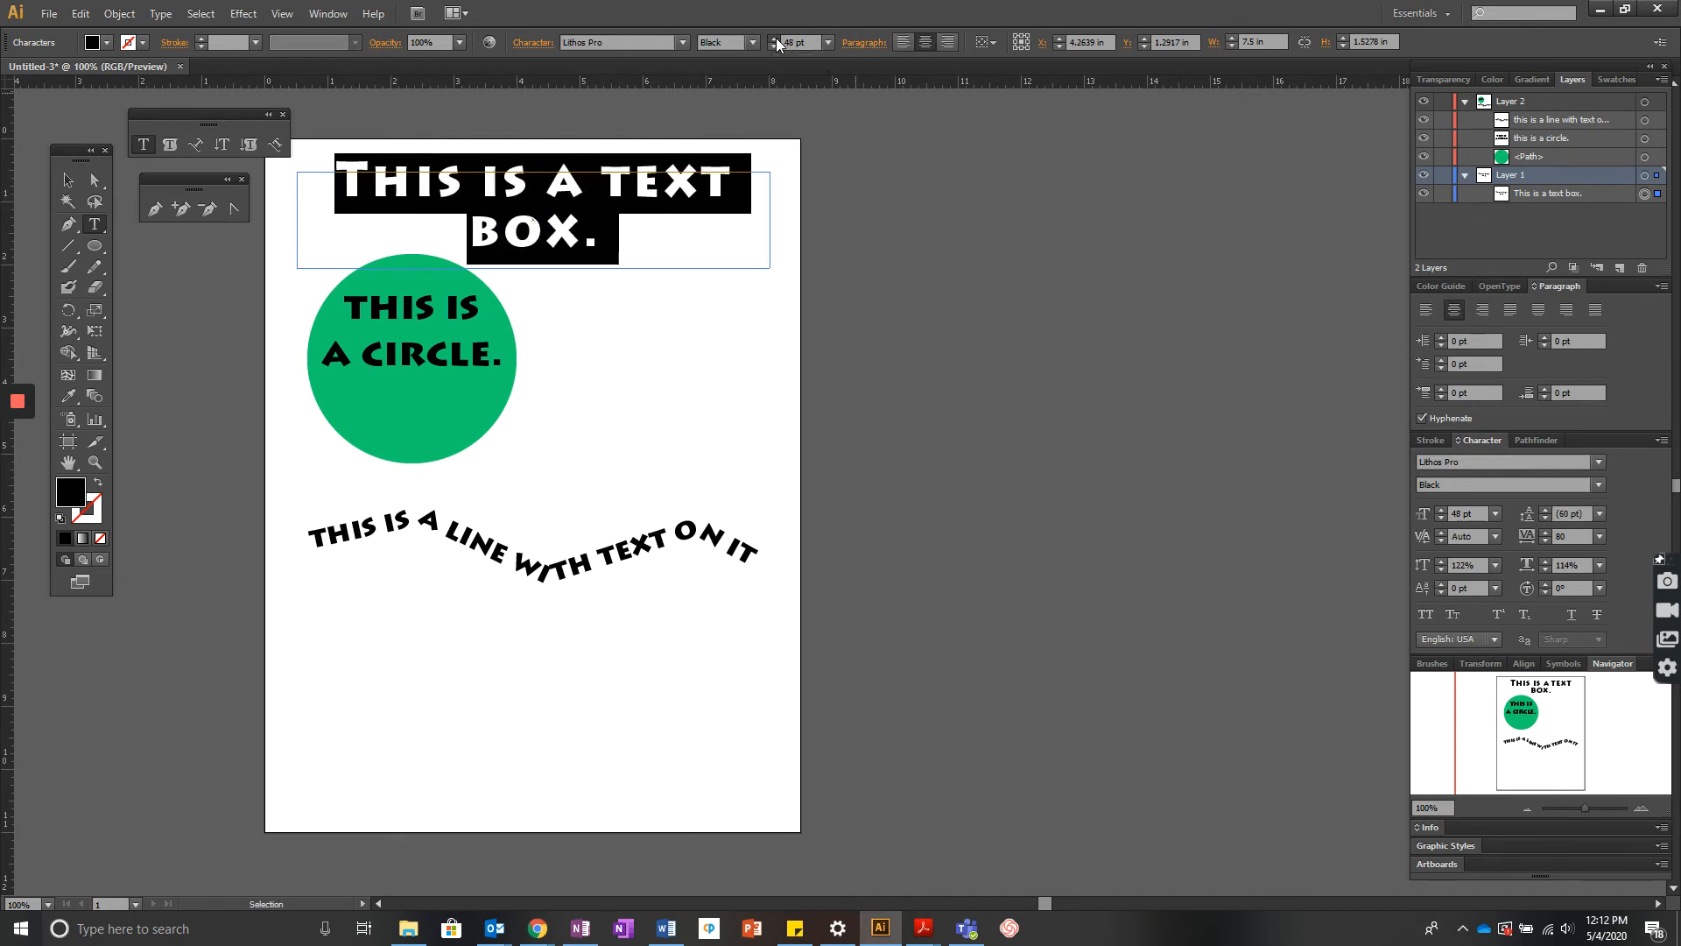
left_click(776, 38)
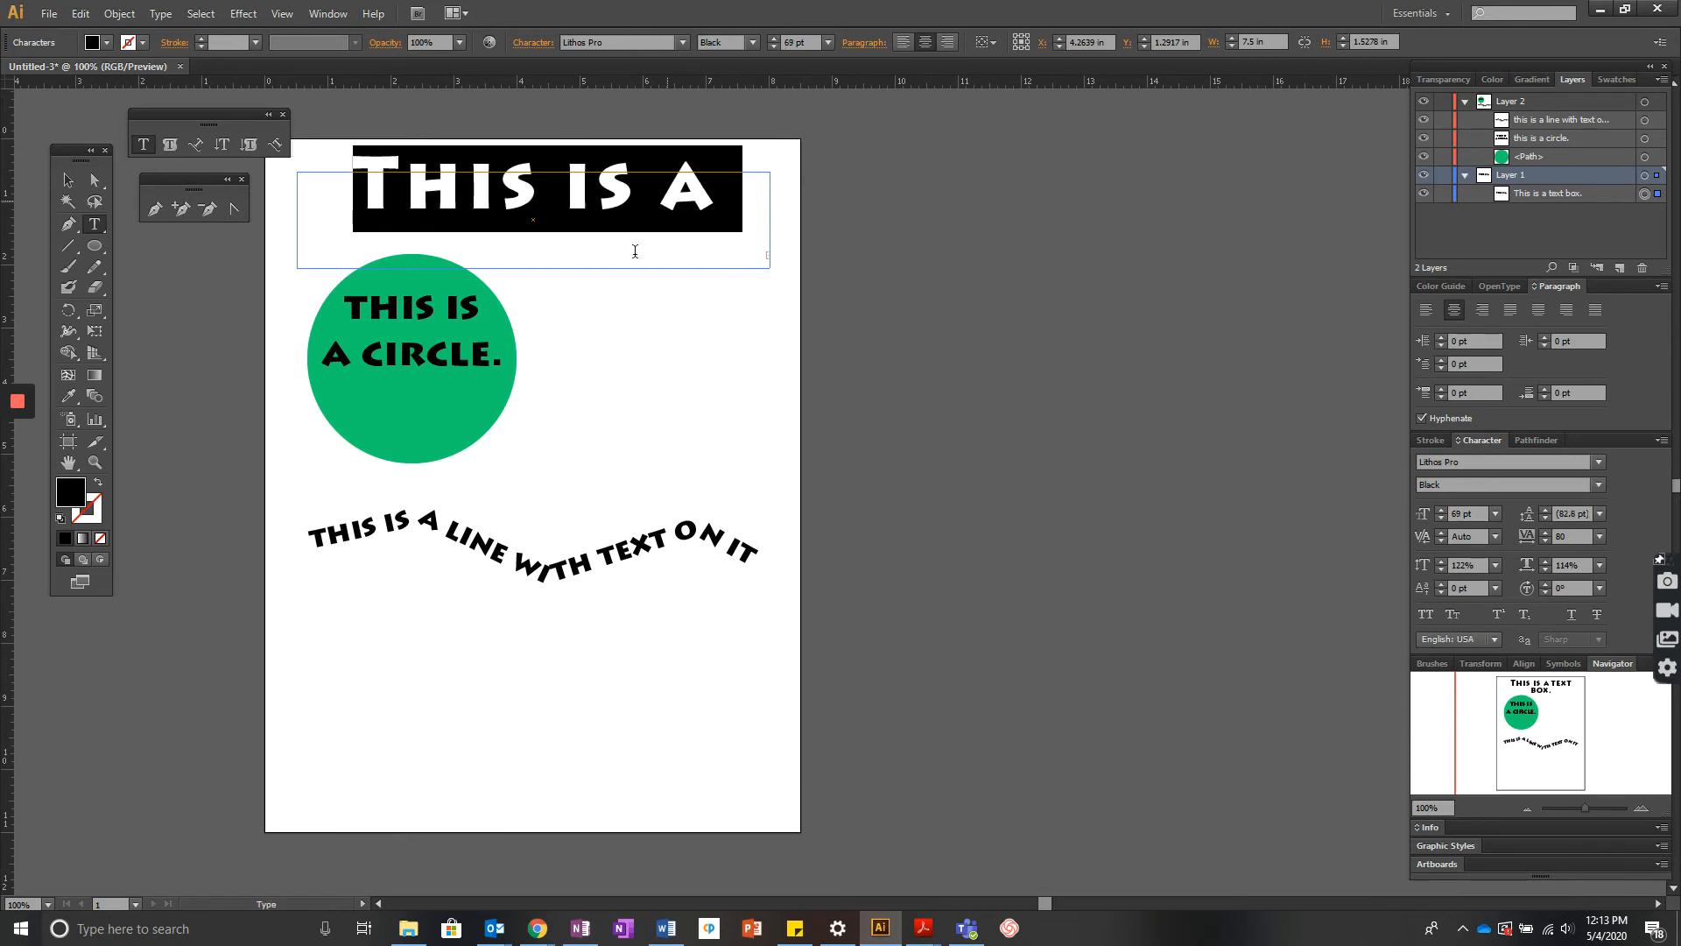
key("Escape")
left_click(67, 179)
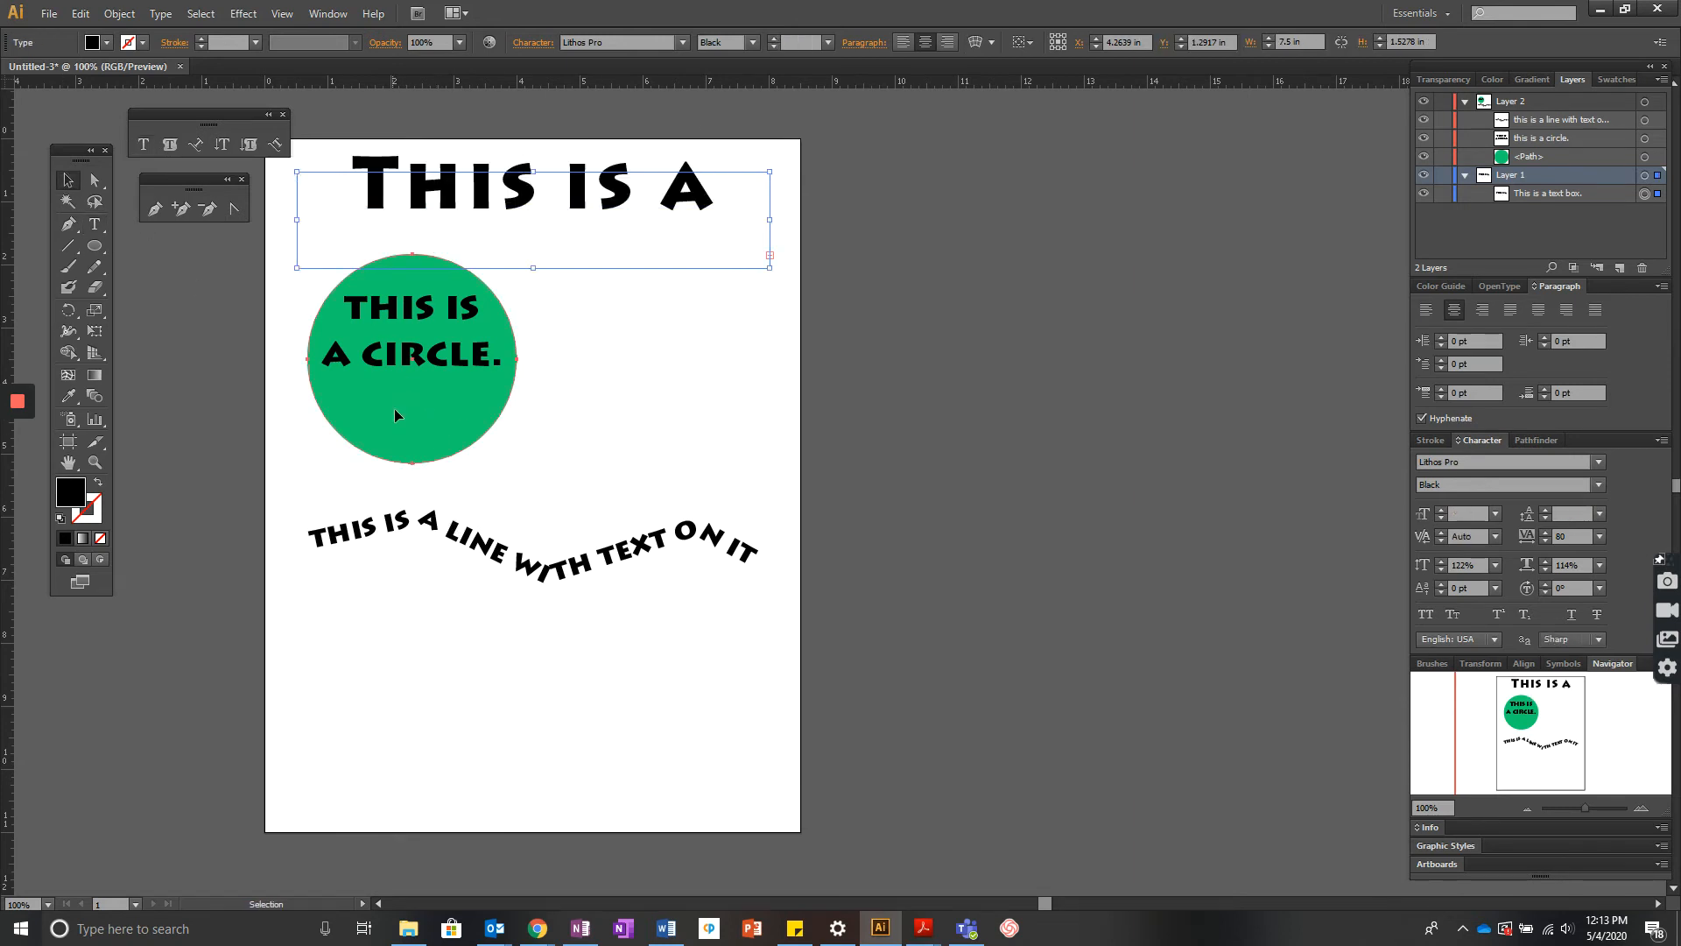
- Move the green circle with its text to the bottom of the page
left_click_drag(394, 411, 394, 742)
left_click_drag(434, 349, 435, 692)
- Enlarge the text box downward so all its text shows
left_click(511, 207)
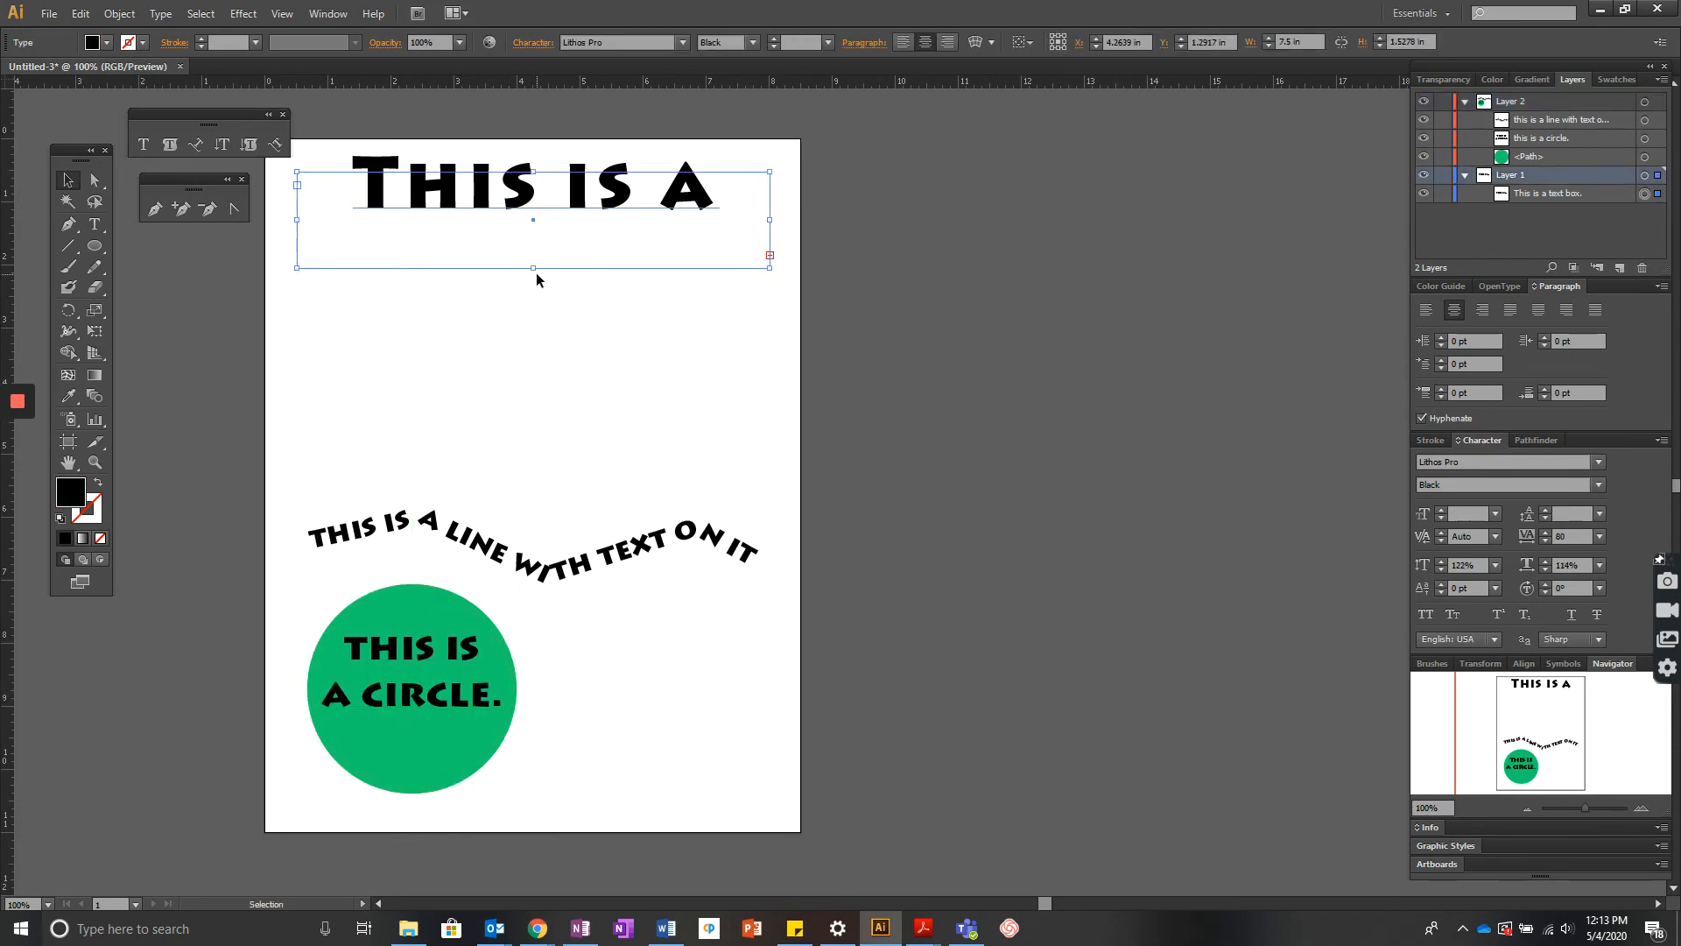
left_click_drag(769, 266, 766, 419)
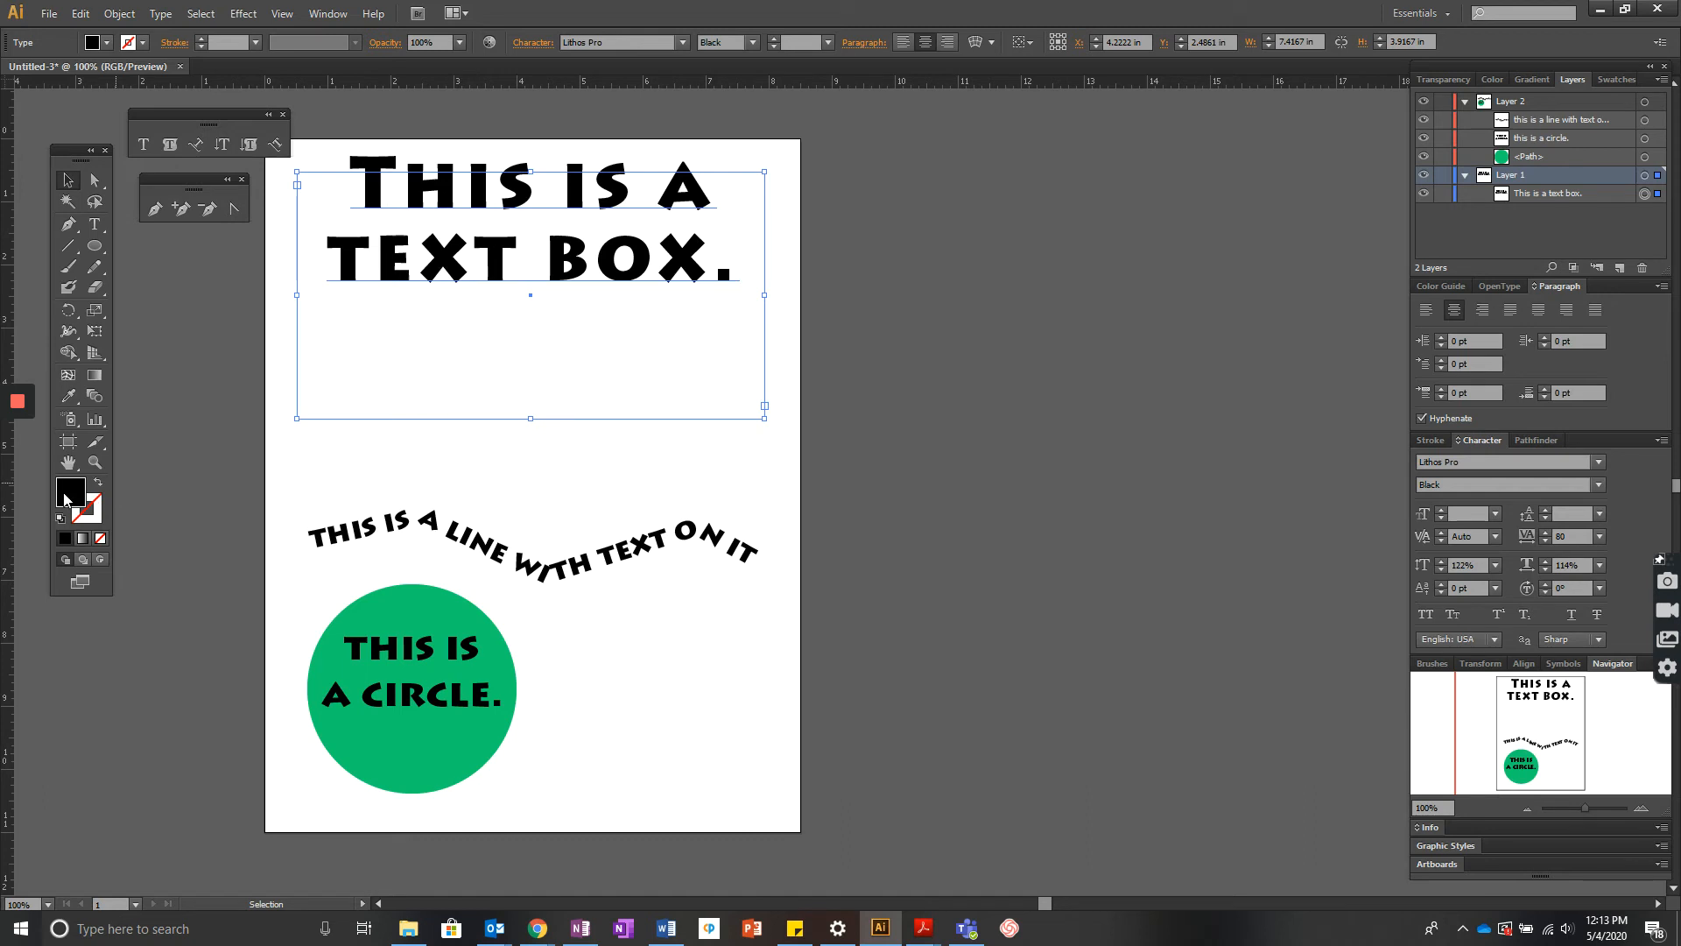
- Set the text box's stroke colour to green 36BF7A in the Color Picker
left_click_drag(64, 500, 97, 509)
double_click(96, 511)
left_click(1112, 259)
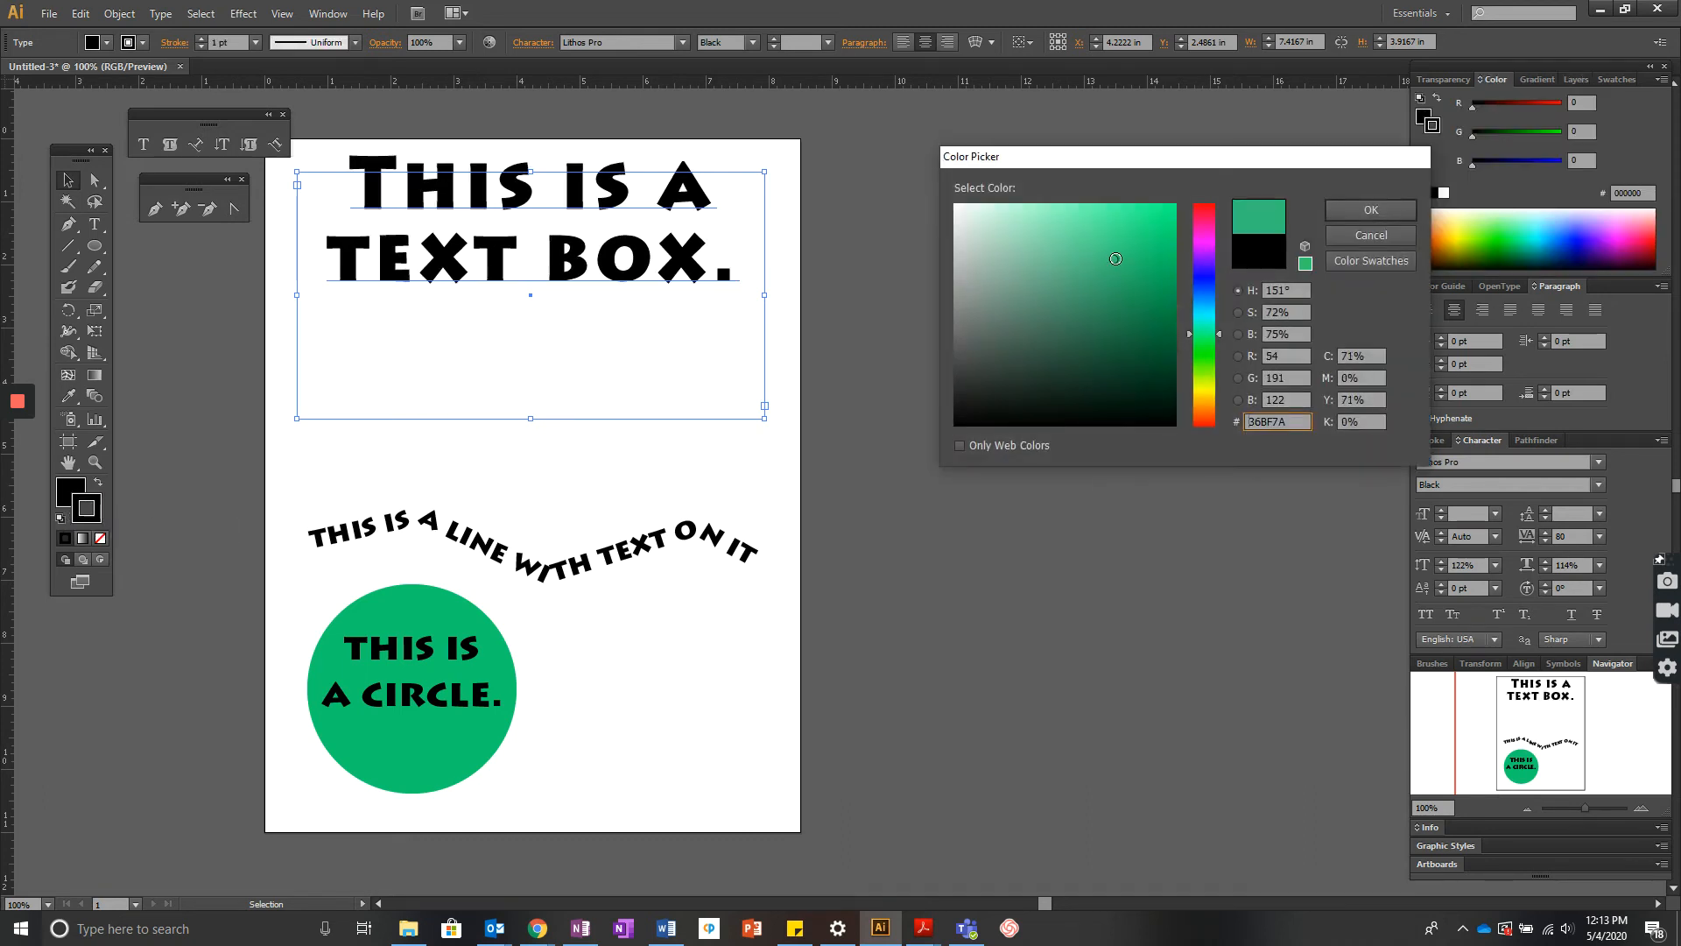
left_click(1370, 211)
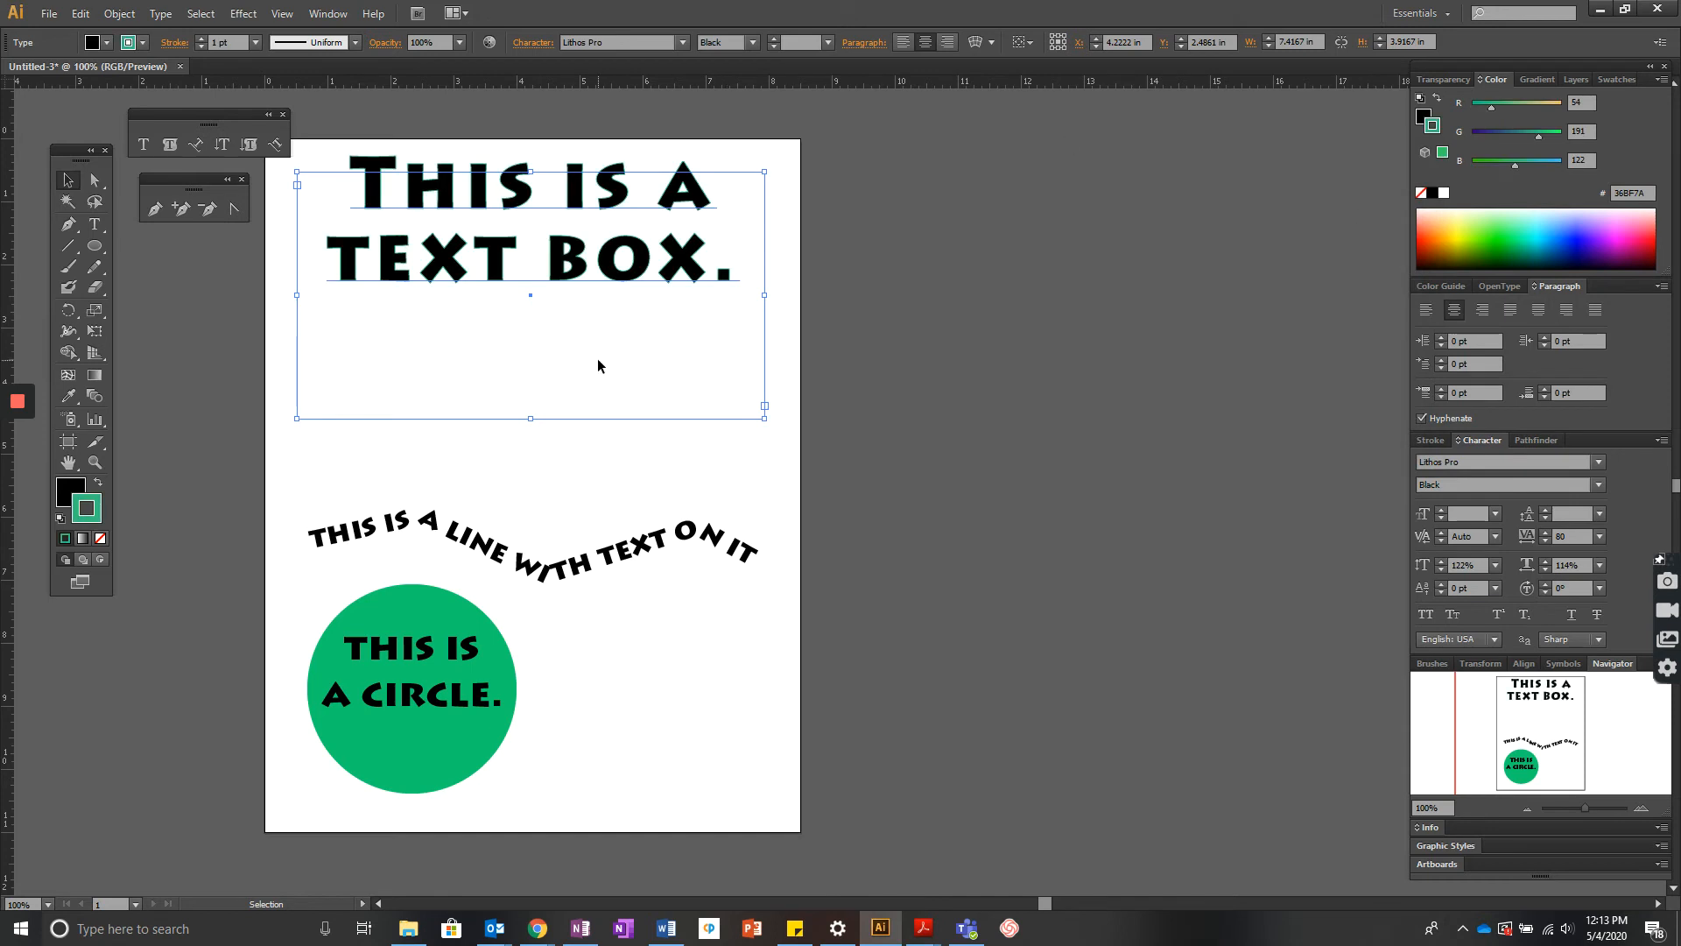
left_click(902, 315)
double_click(485, 274)
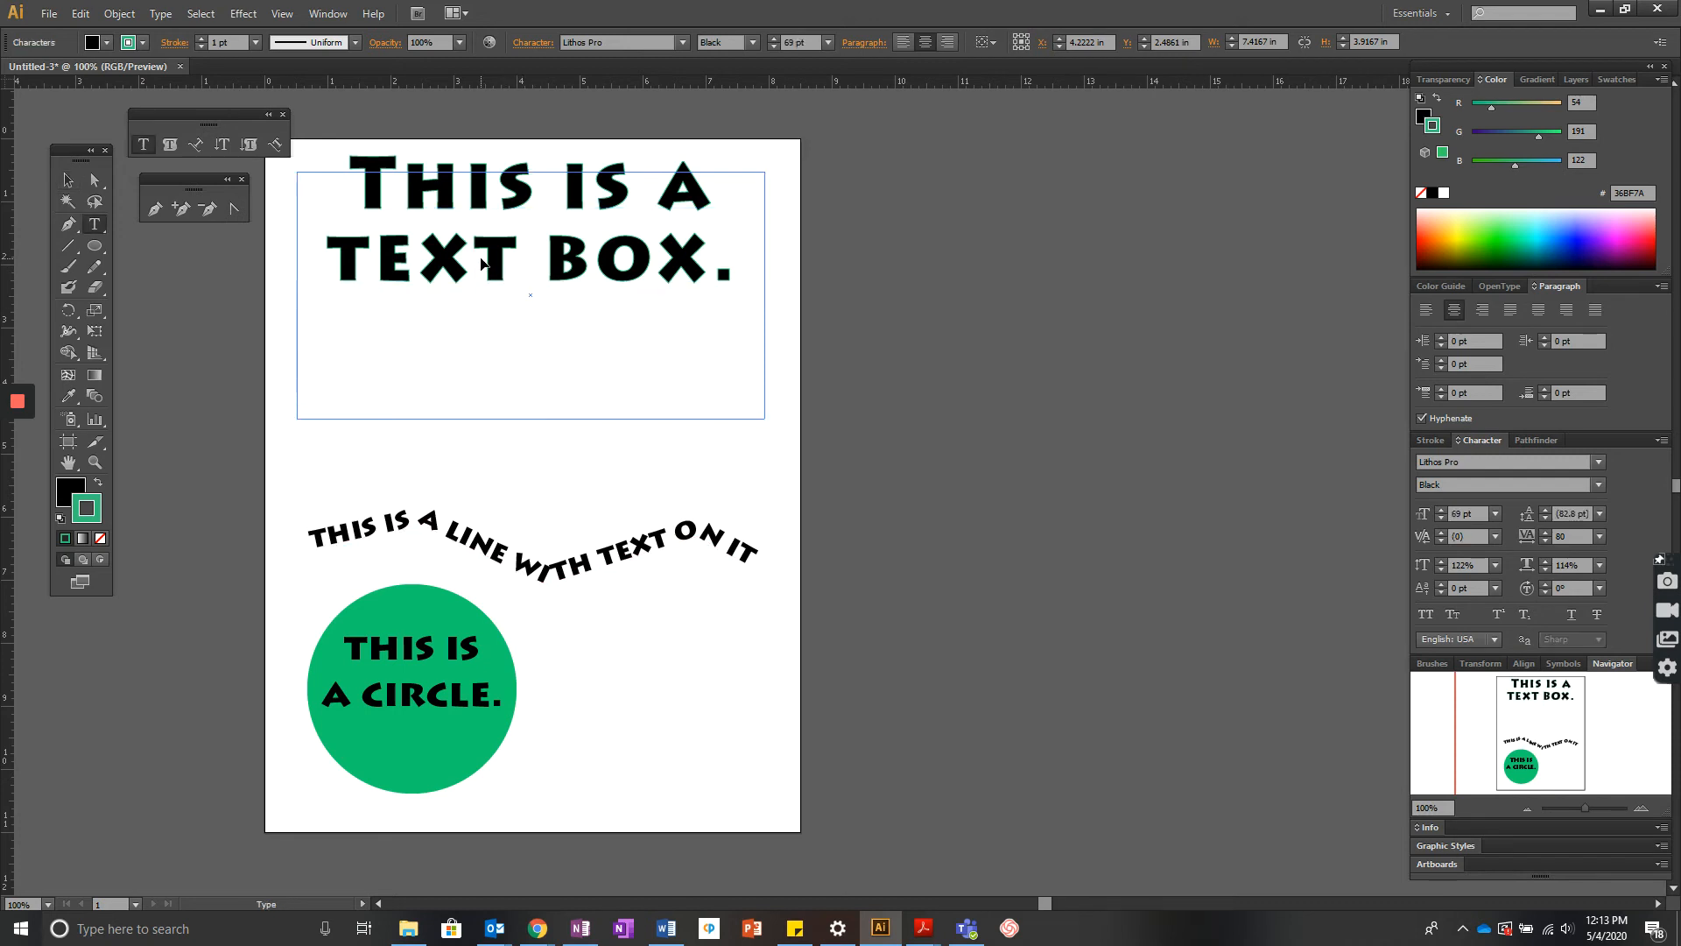
- Select all the text in the text box and change its font to Mistral
key("ctrl+a")
left_click(683, 42)
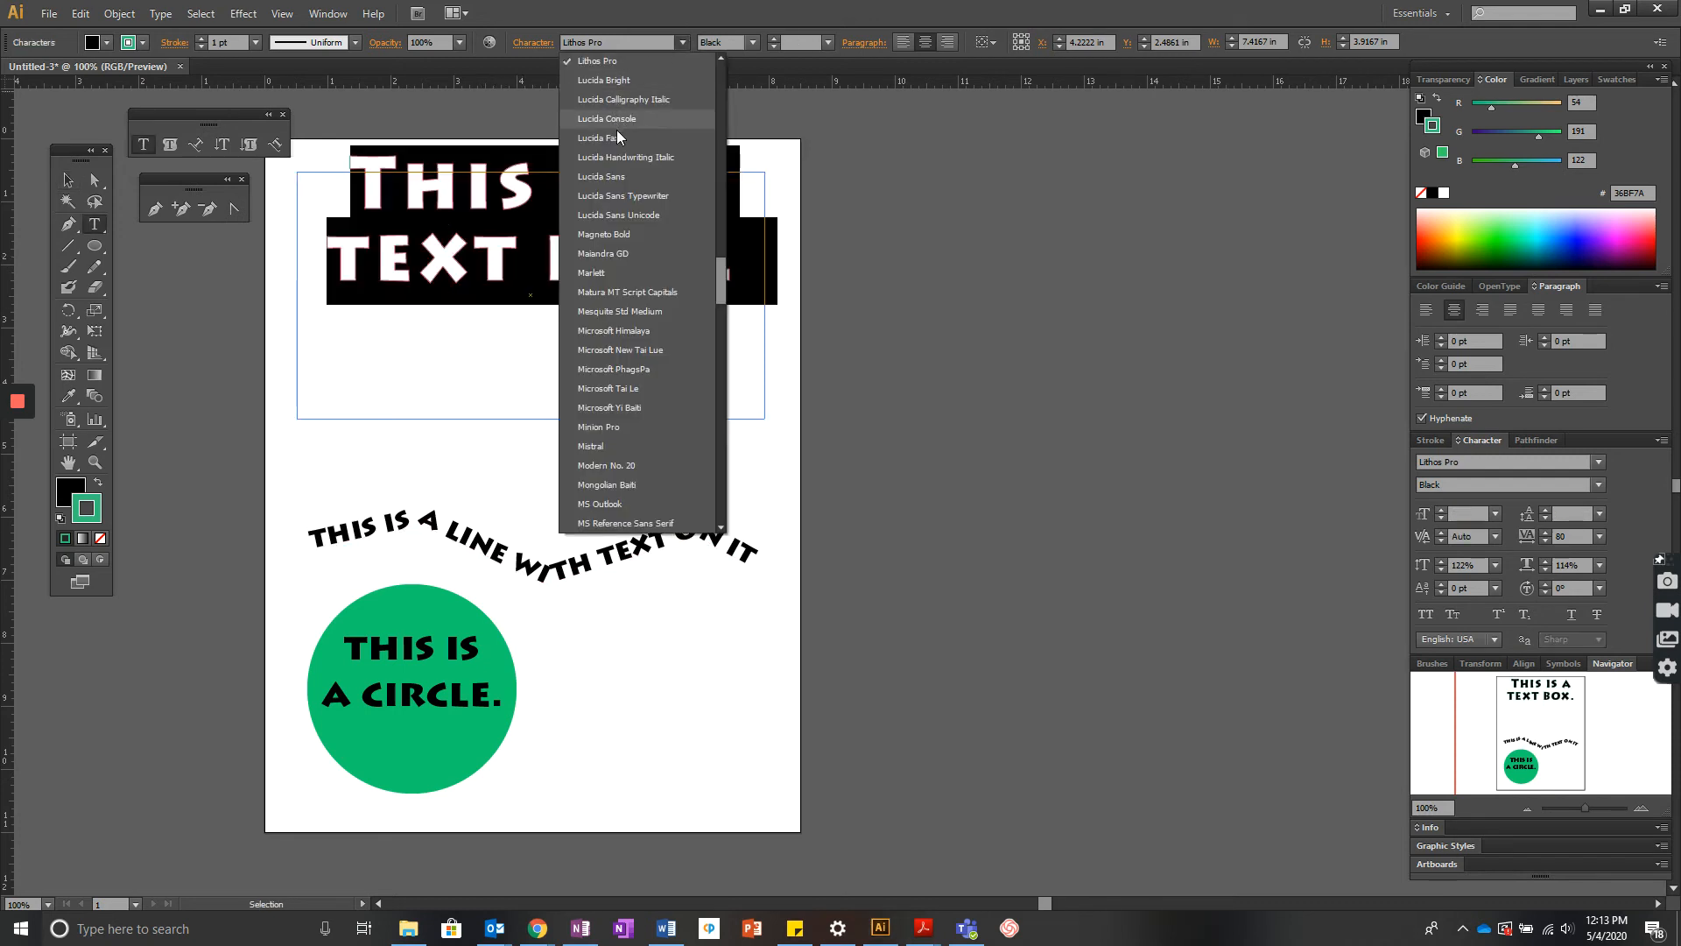
left_click(604, 445)
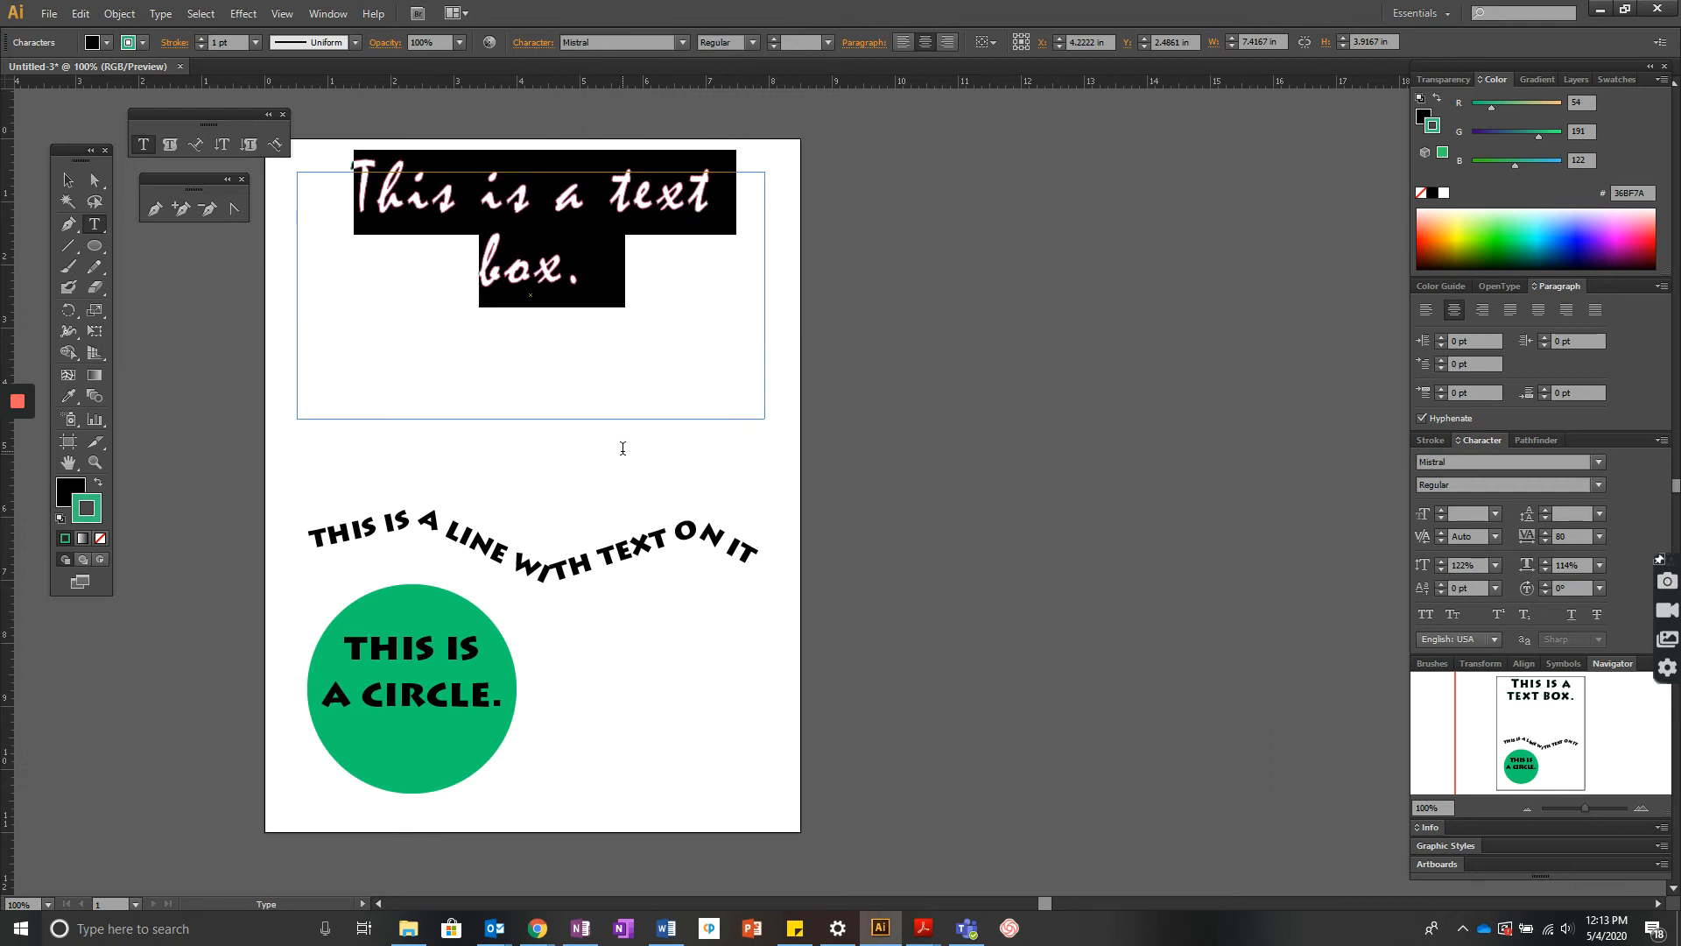
- Select the text box's text and set its fill colour to purple 6853D3 in the Color Picker
left_click(664, 302)
left_click_drag(592, 269, 337, 204)
double_click(73, 500)
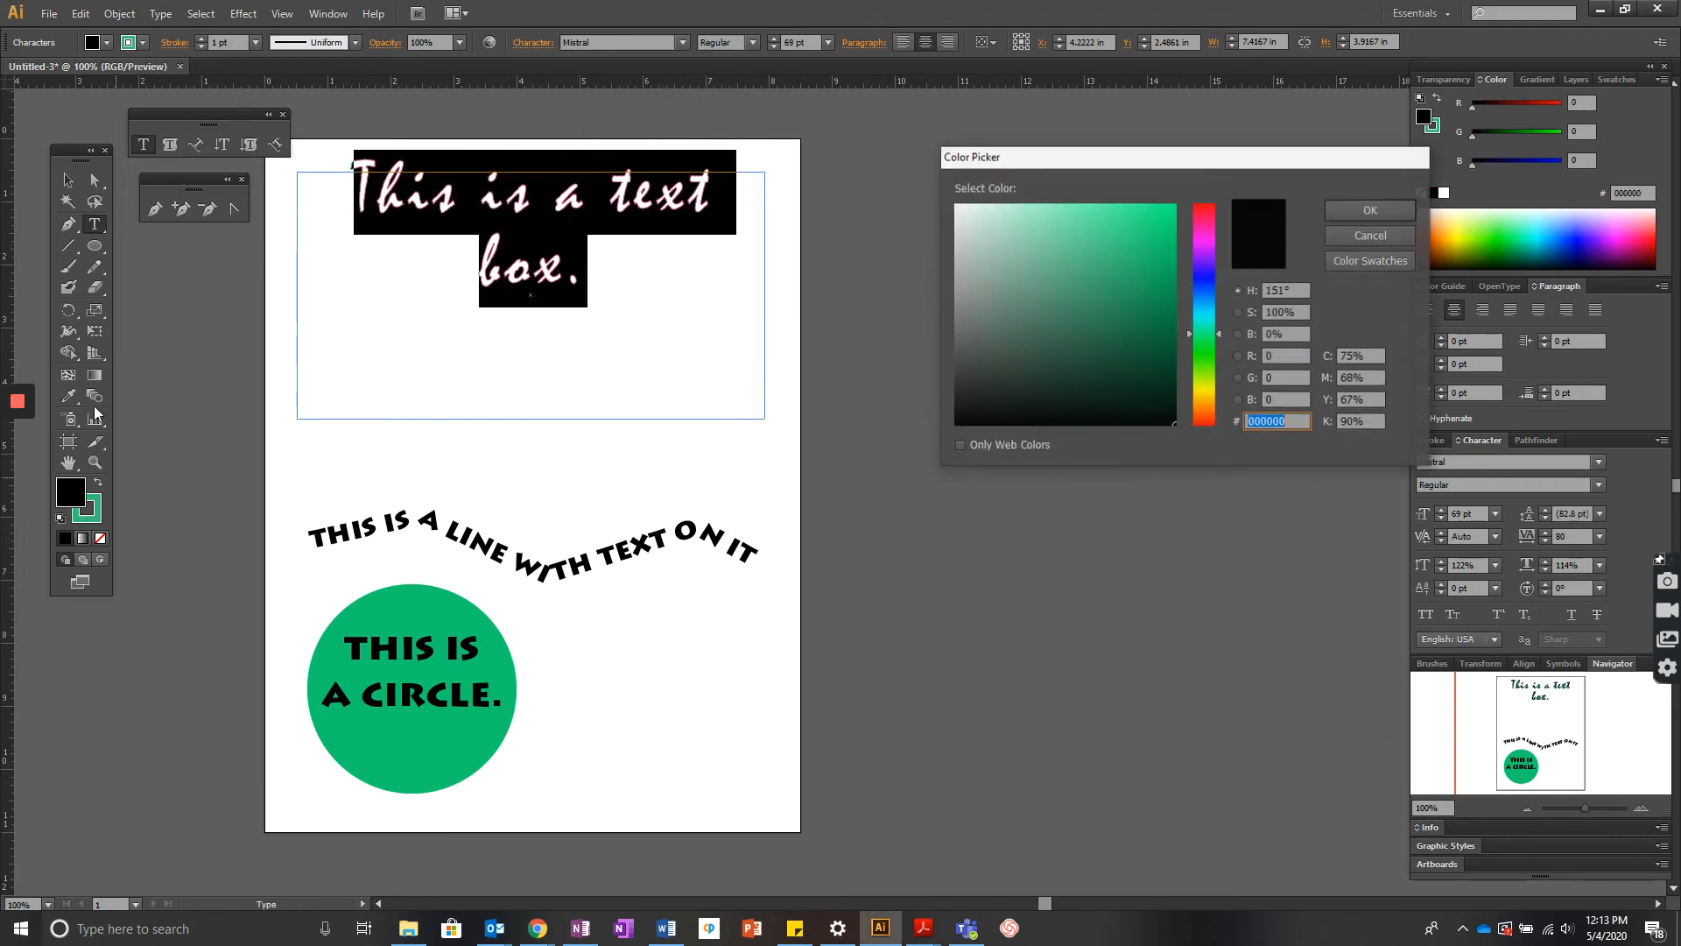
left_click(1089, 241)
left_click(1201, 270)
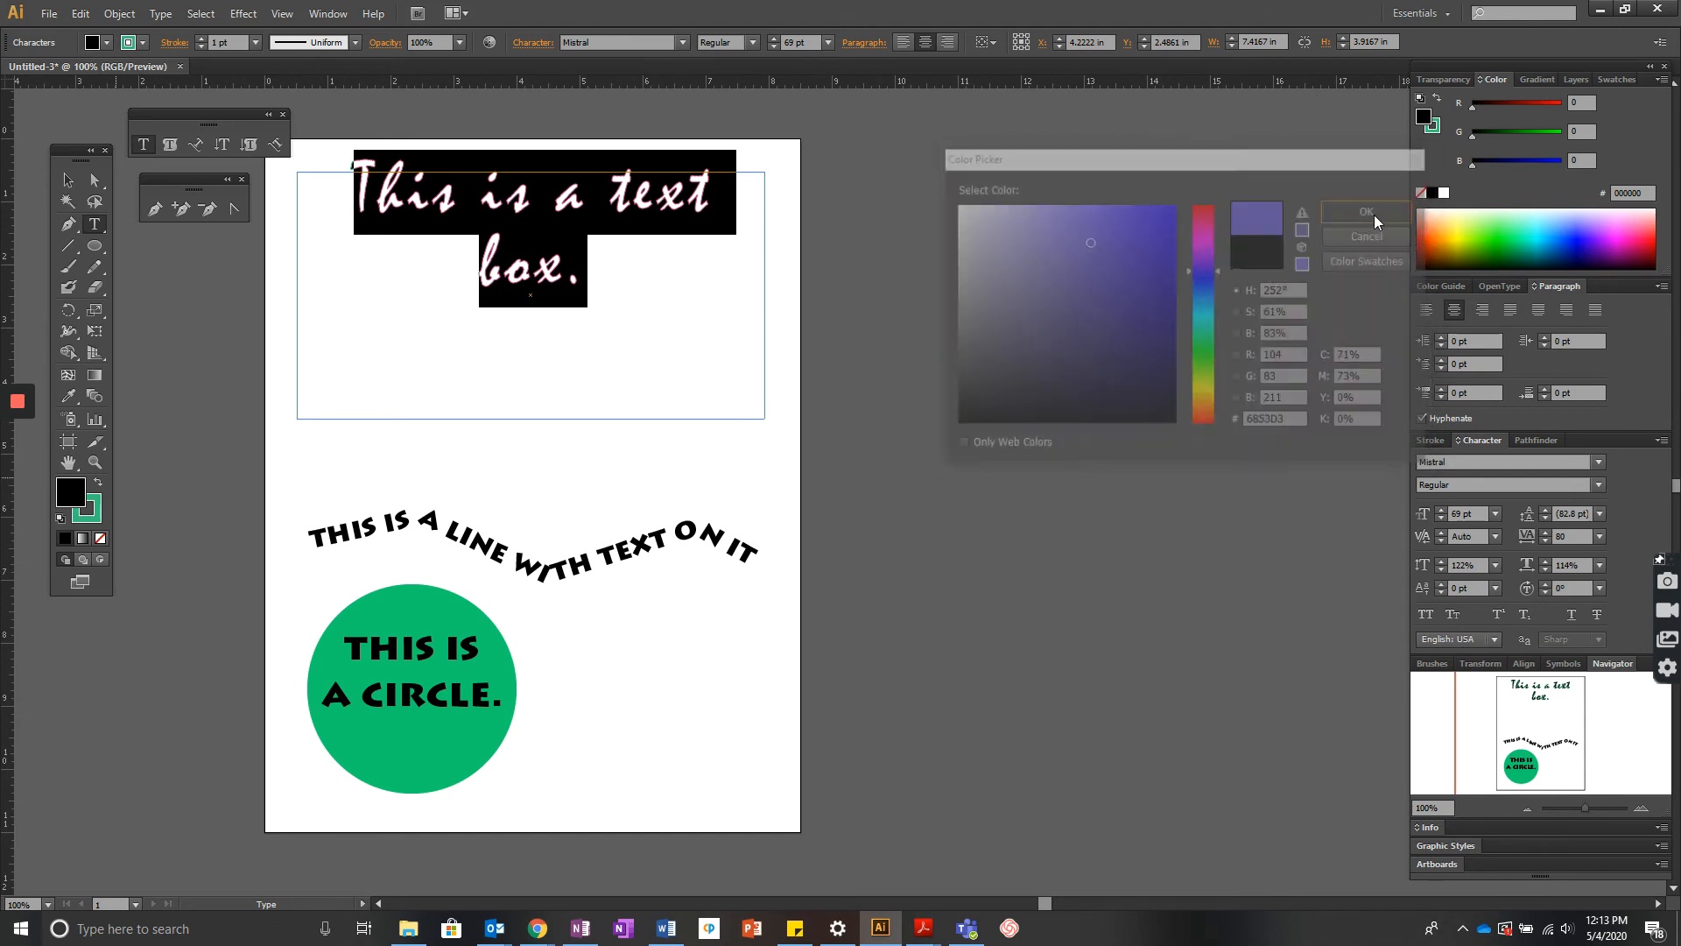
left_click(1371, 210)
left_click(630, 338)
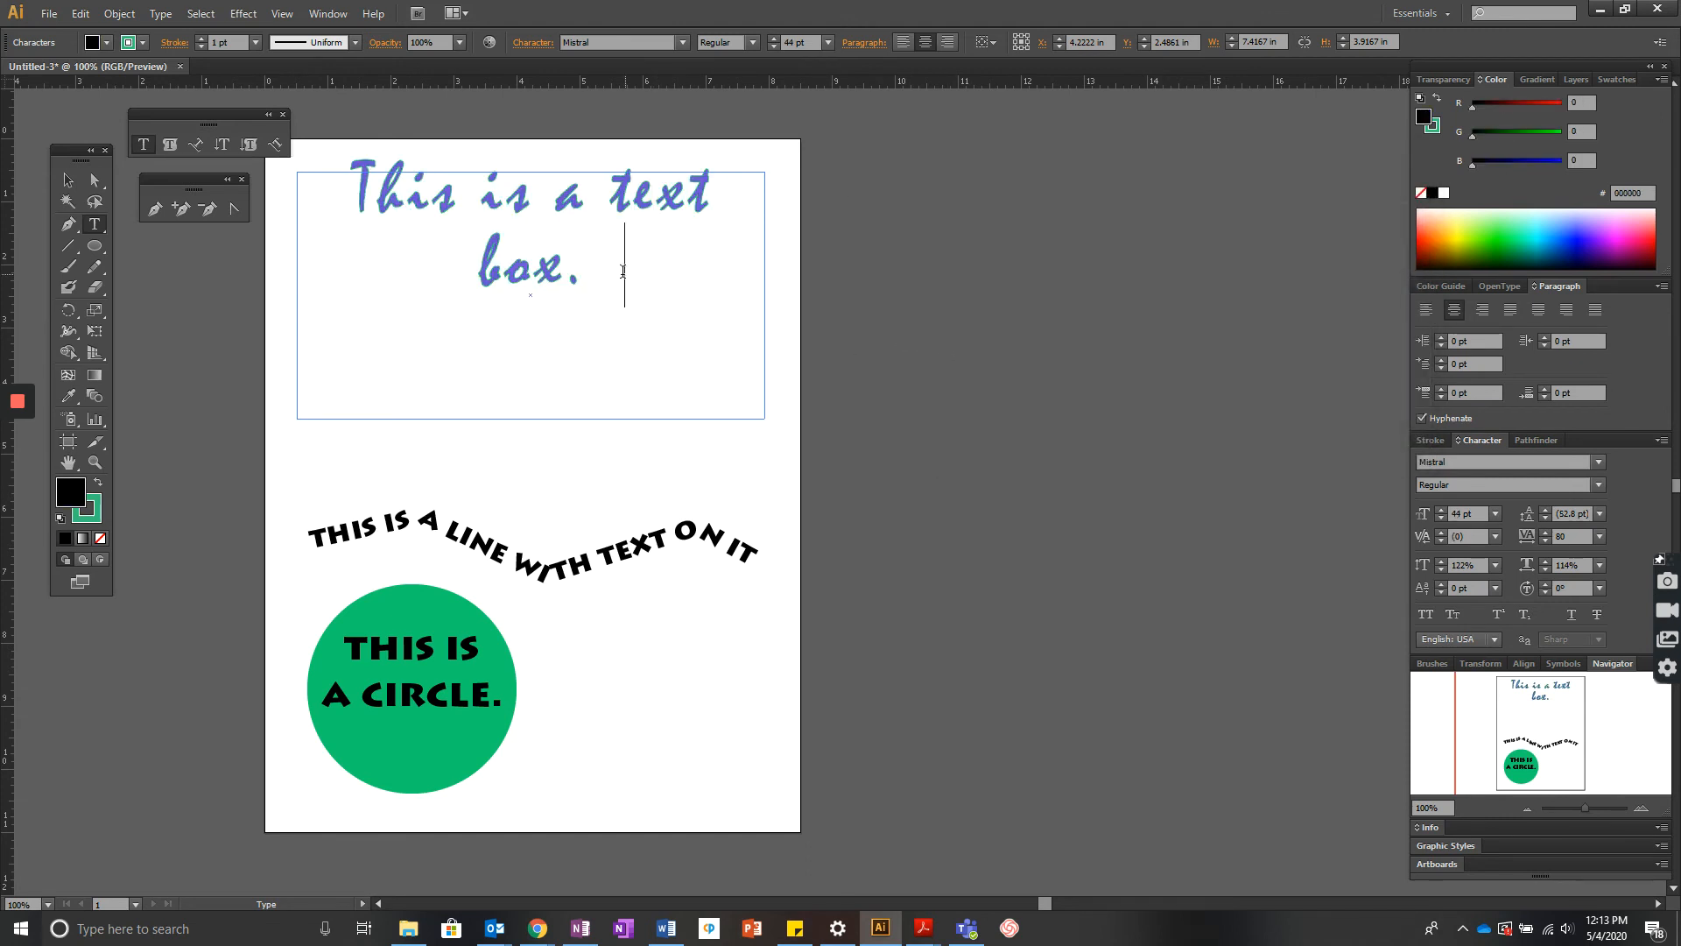
- Select the text and increase its green stroke weight
left_click_drag(629, 262, 334, 192)
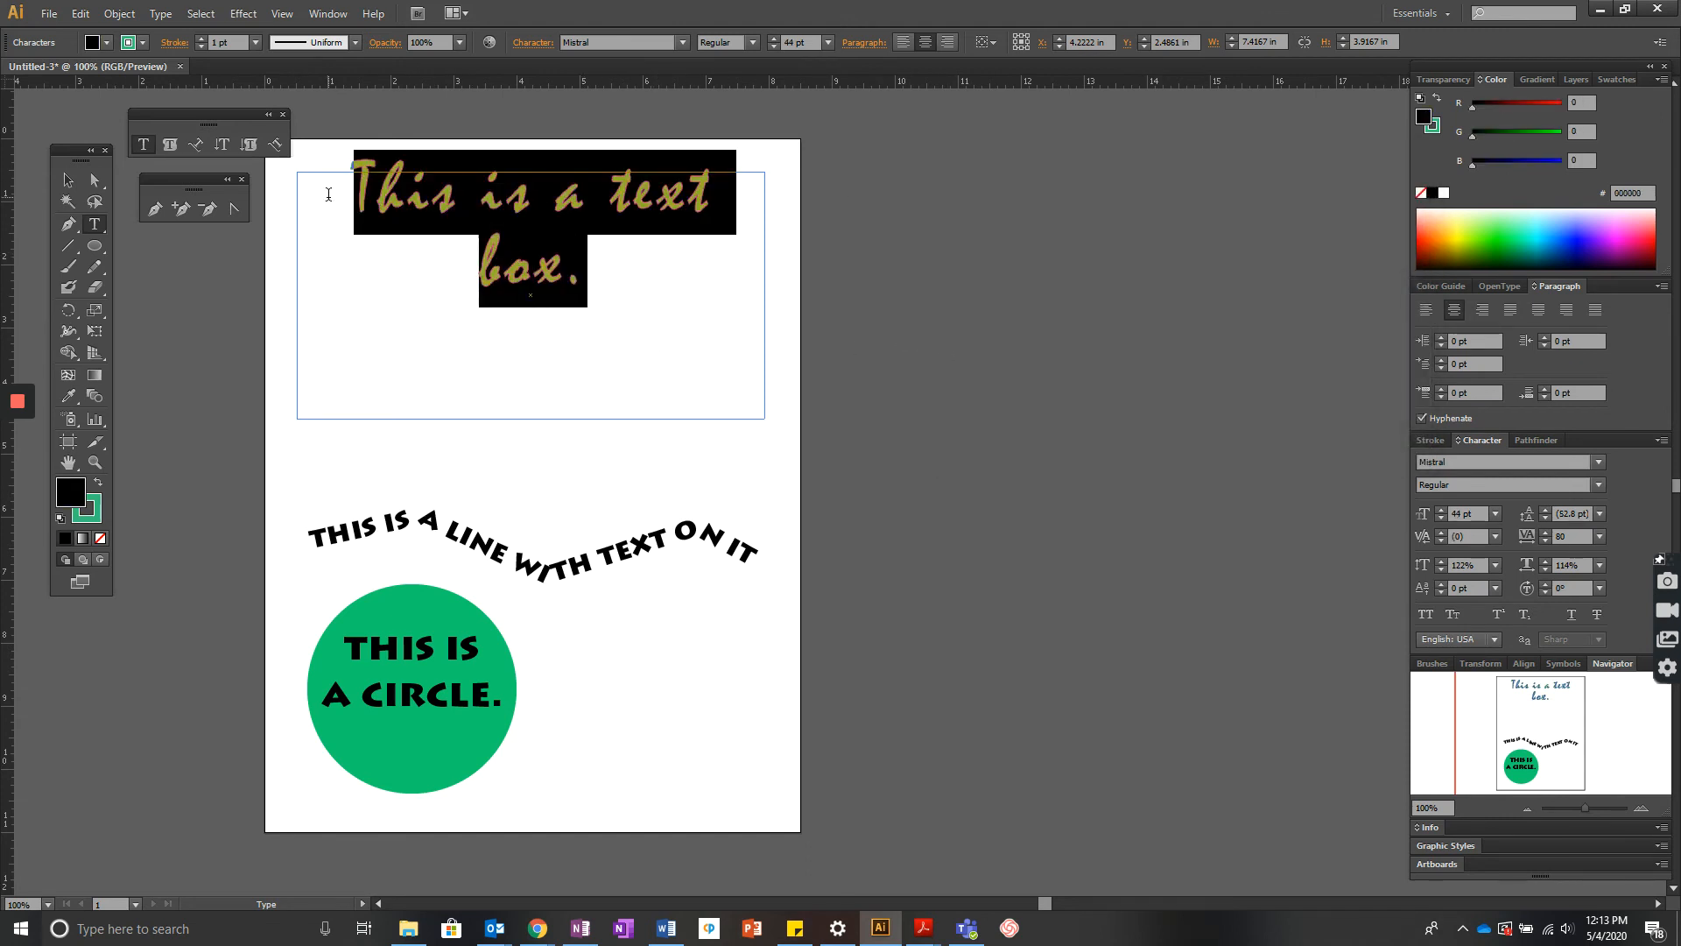
left_click(92, 514)
left_click(201, 39)
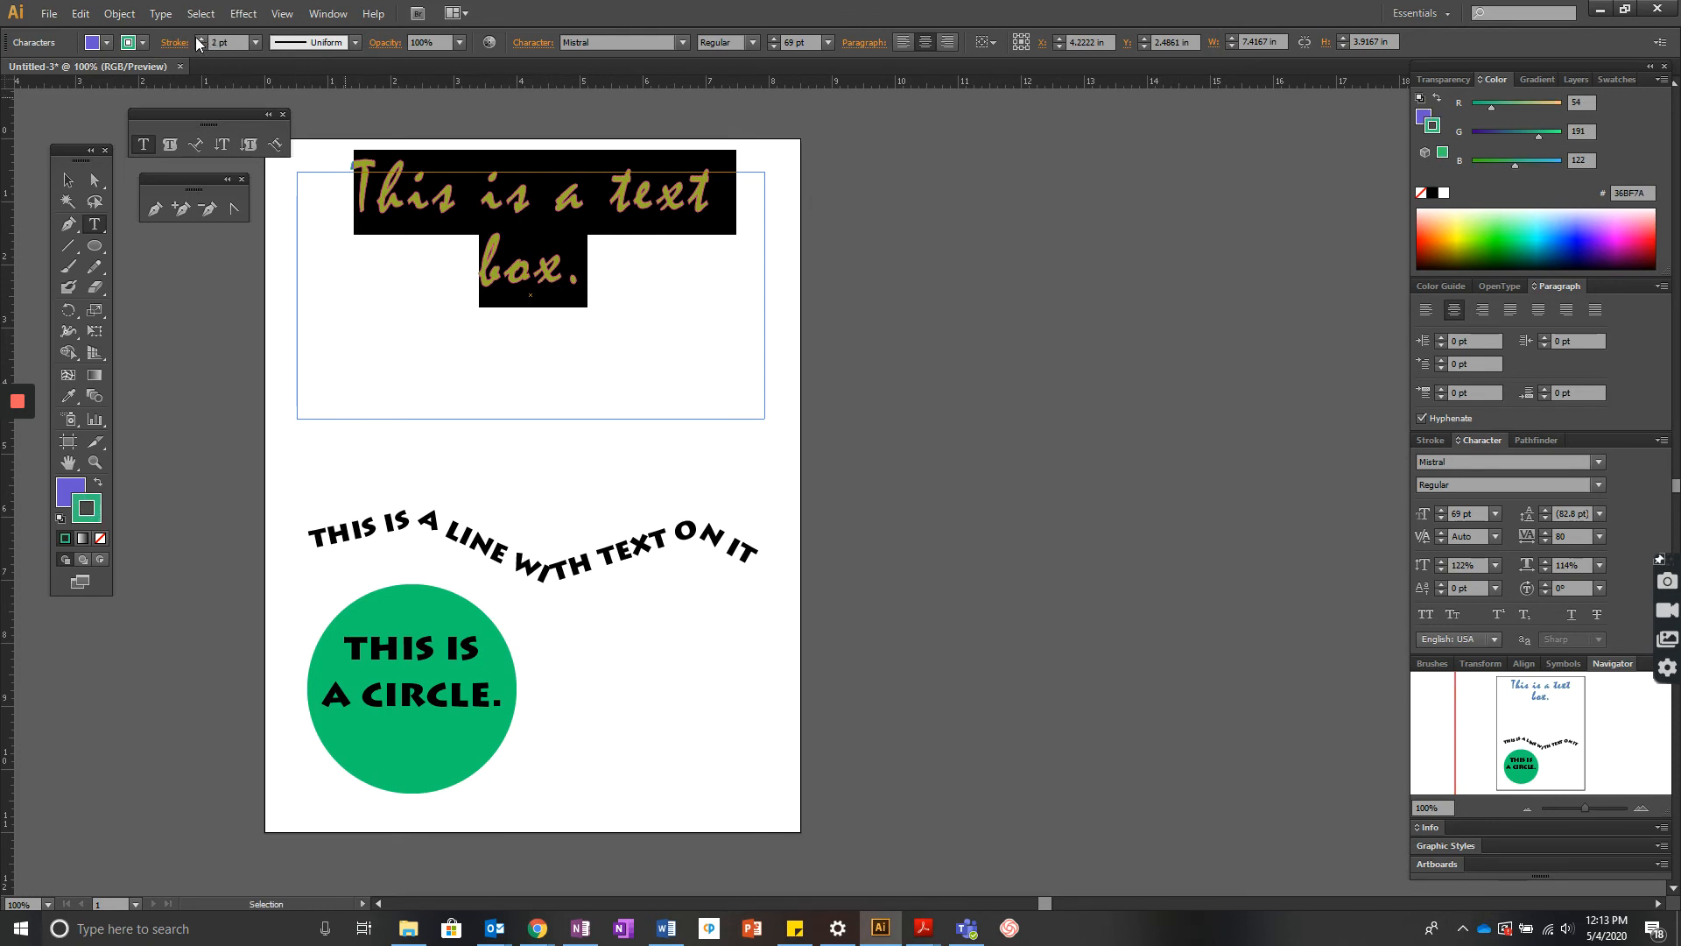
left_click(200, 39)
left_click(200, 38)
left_click(201, 38)
left_click(1093, 341)
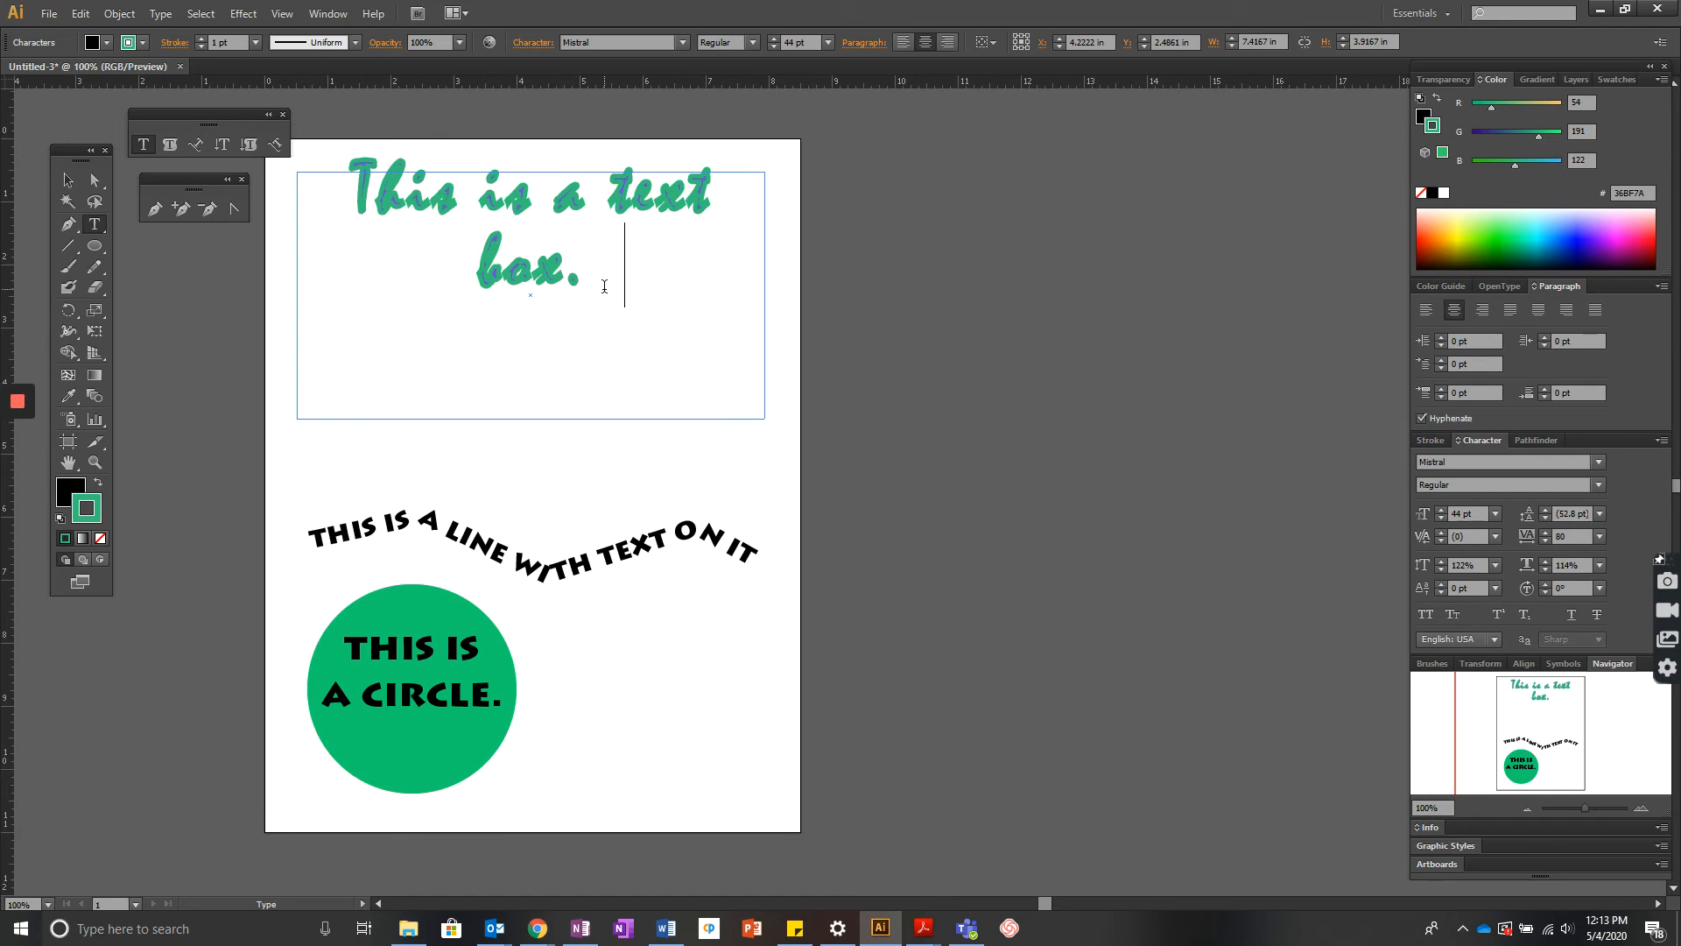
- Select the text and pick a magenta fill colour in the Color Picker
left_click_drag(623, 270, 254, 338)
double_click(87, 497)
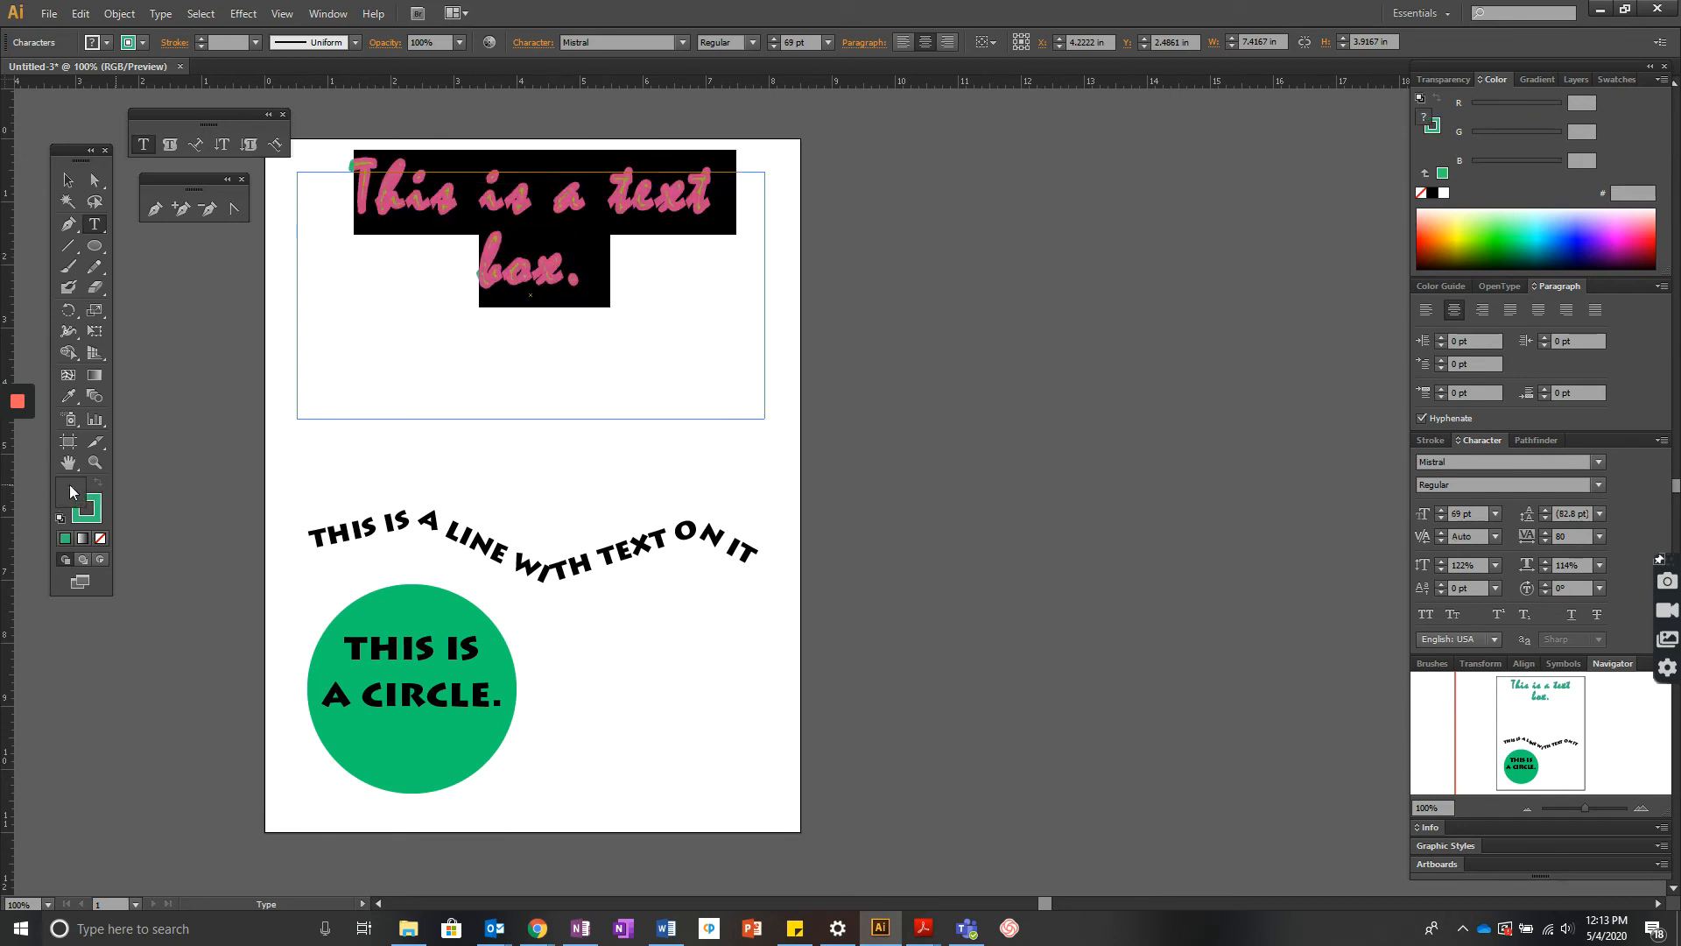
left_click(1192, 236)
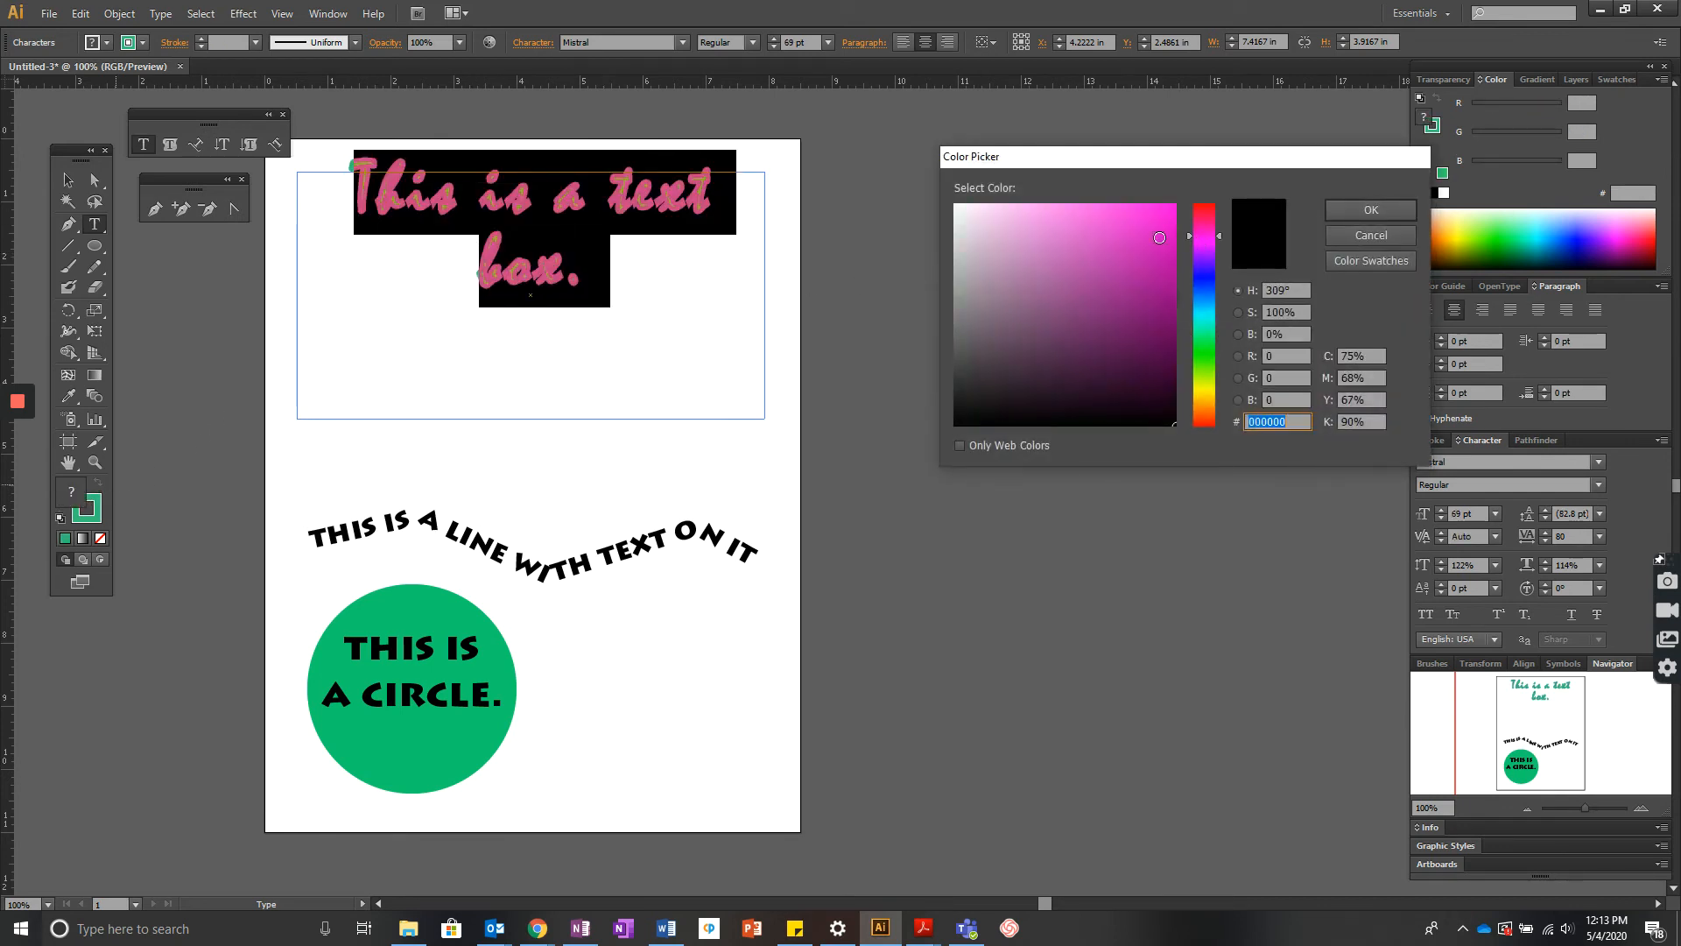
left_click(1368, 218)
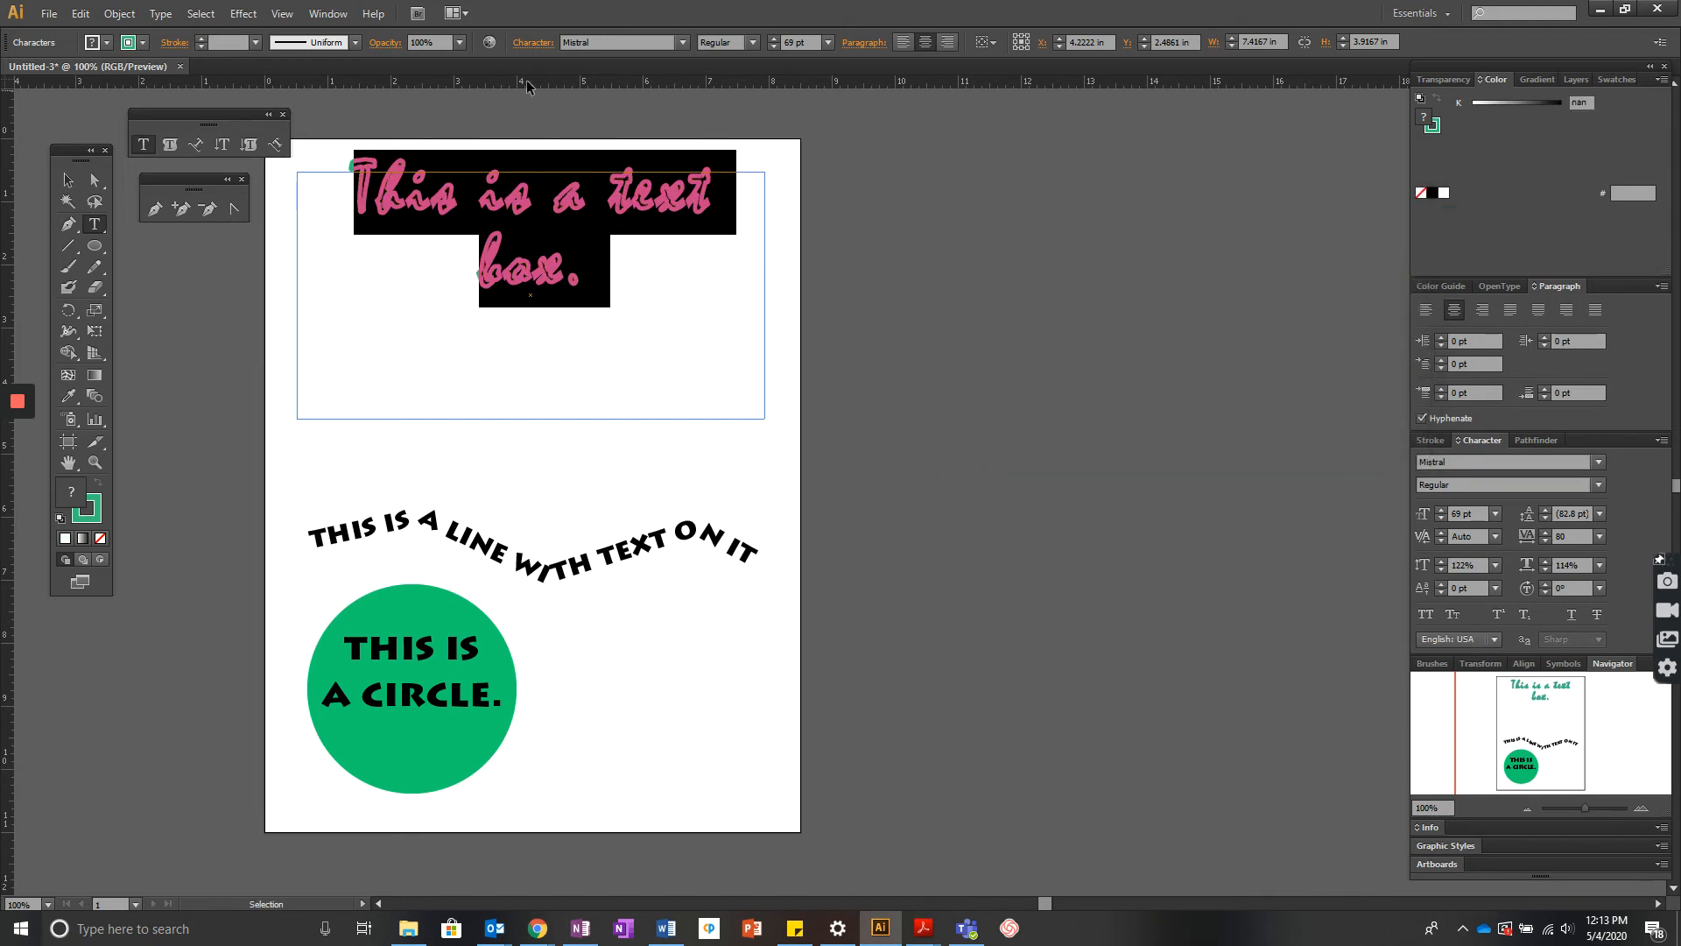
- Select the text and set its stroke weight to 1 pt
left_click_drag(589, 278, 341, 189)
left_click(97, 521)
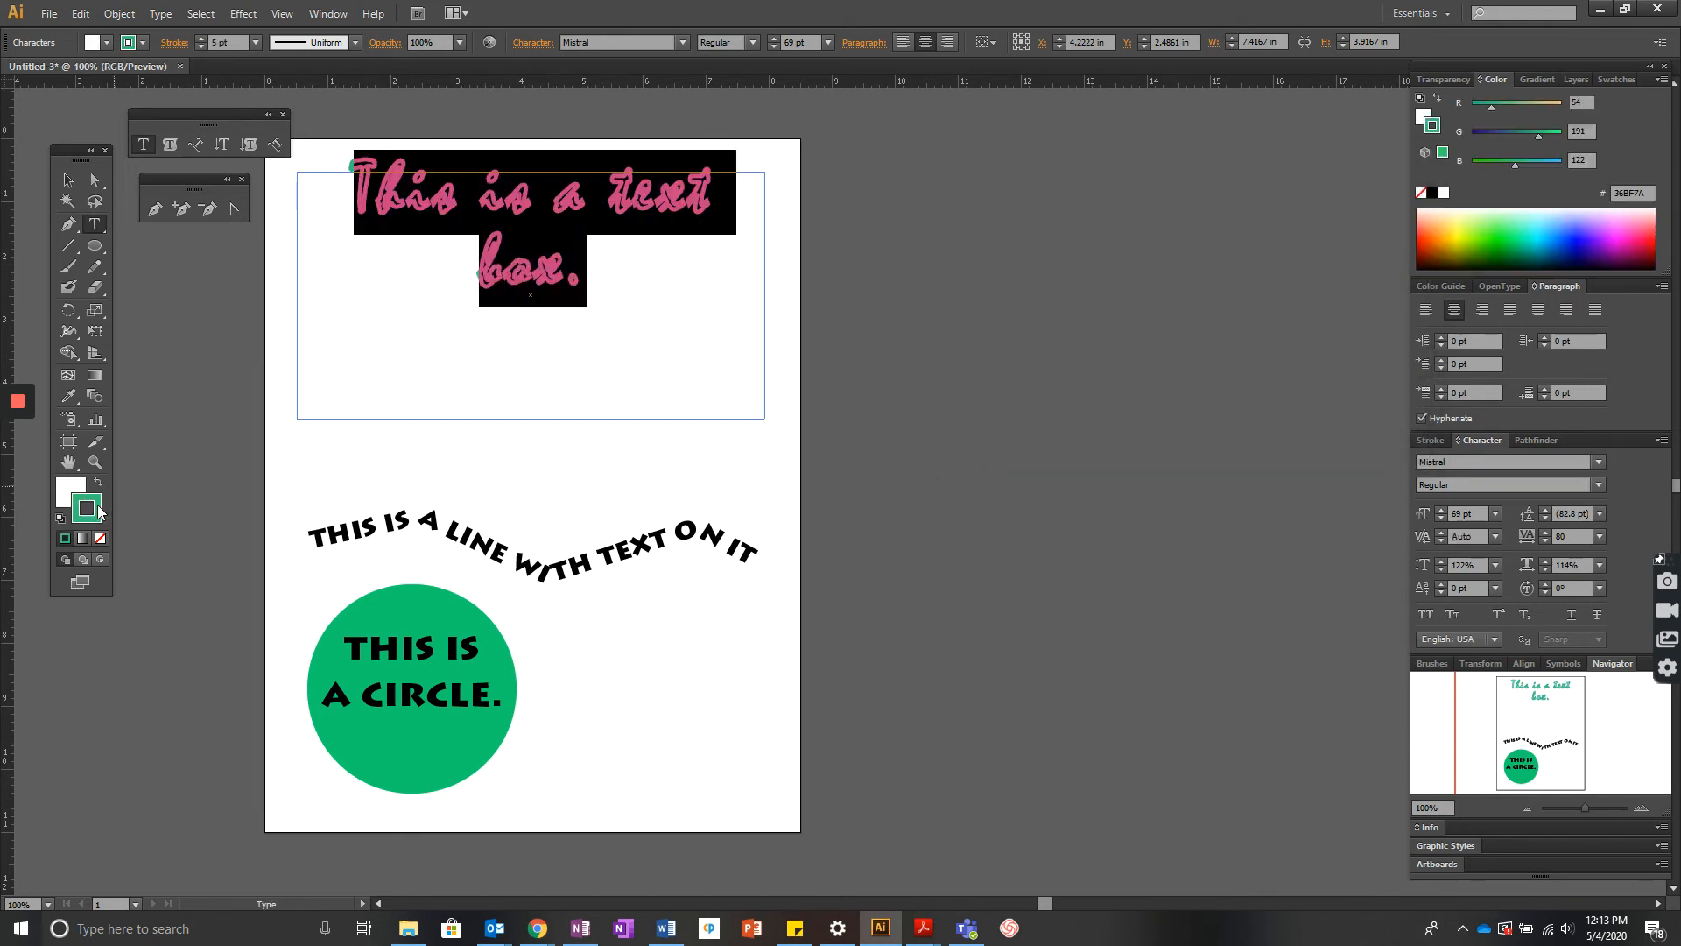
left_click(203, 46)
left_click(202, 46)
left_click(202, 46)
left_click(202, 46)
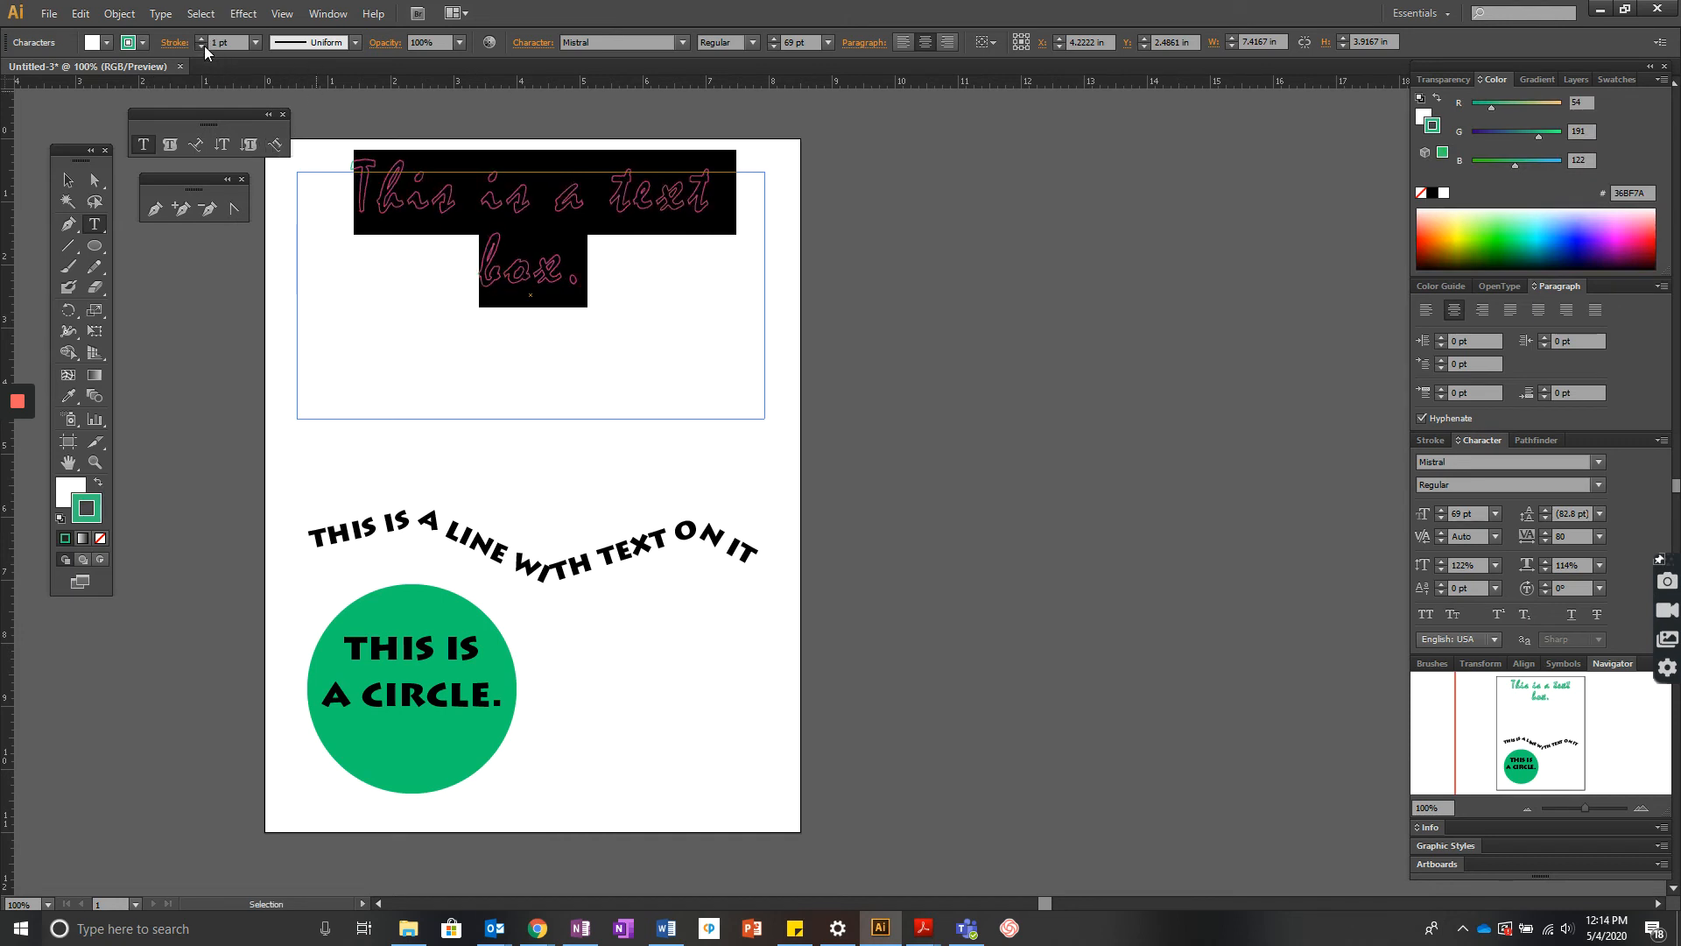
left_click(203, 47)
left_click(202, 37)
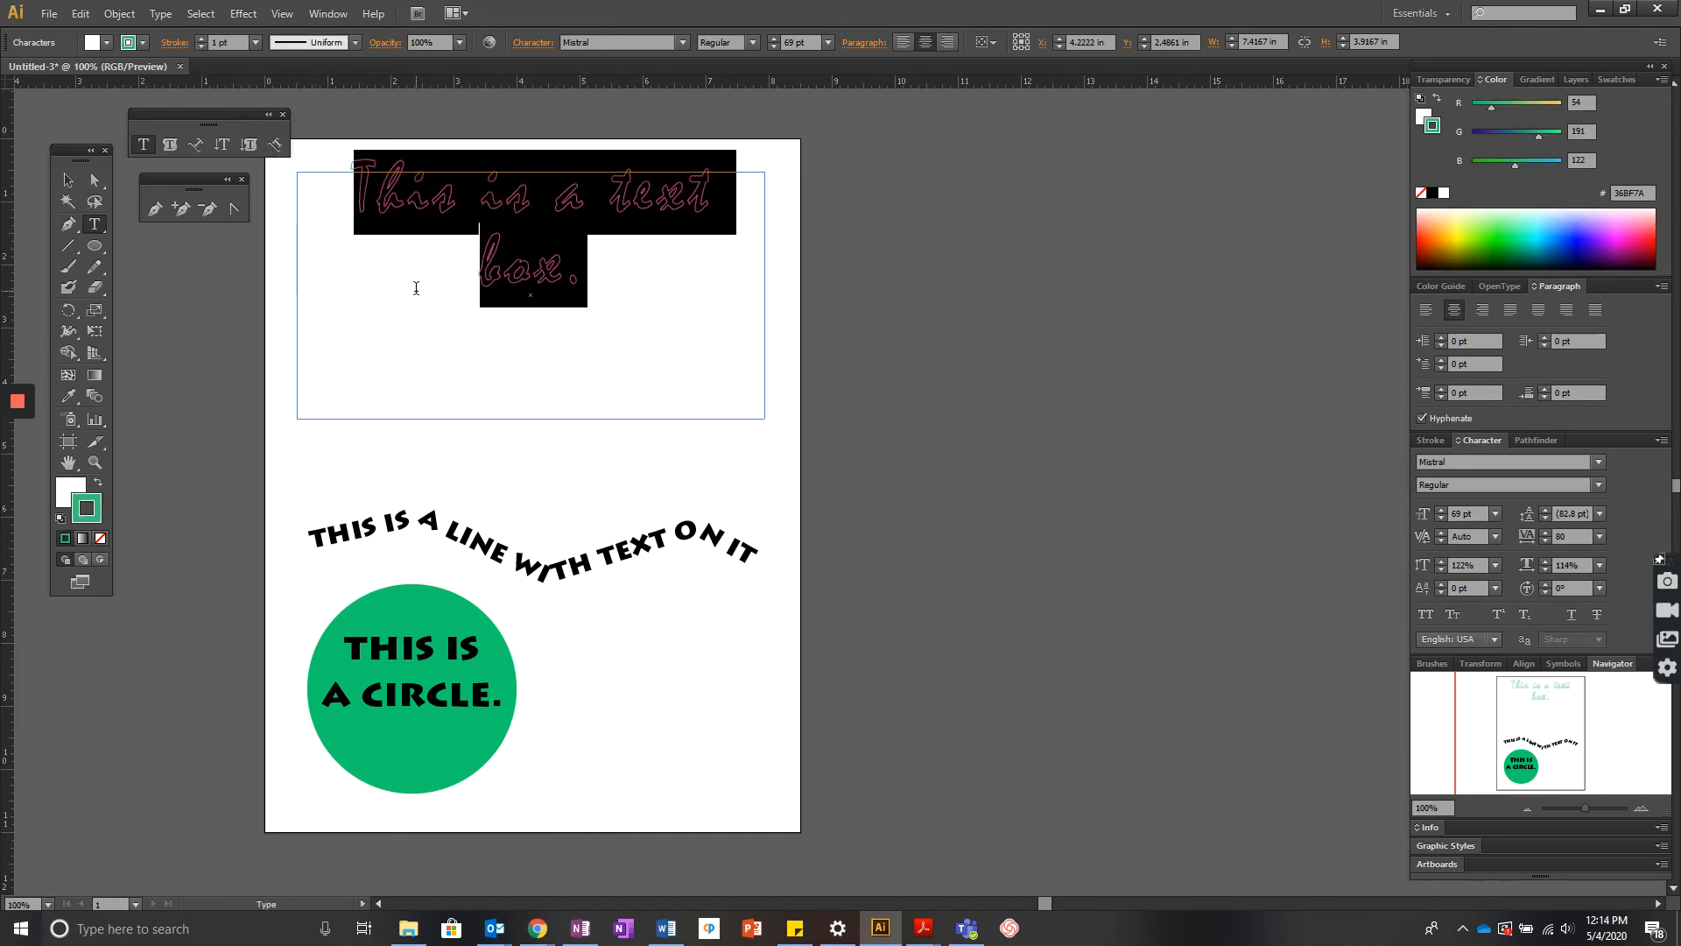
- Select the text and set its fill colour to magenta D320D3 in the Color Picker
left_click(587, 280)
left_click_drag(587, 281, 348, 191)
double_click(78, 487)
left_click(1217, 254)
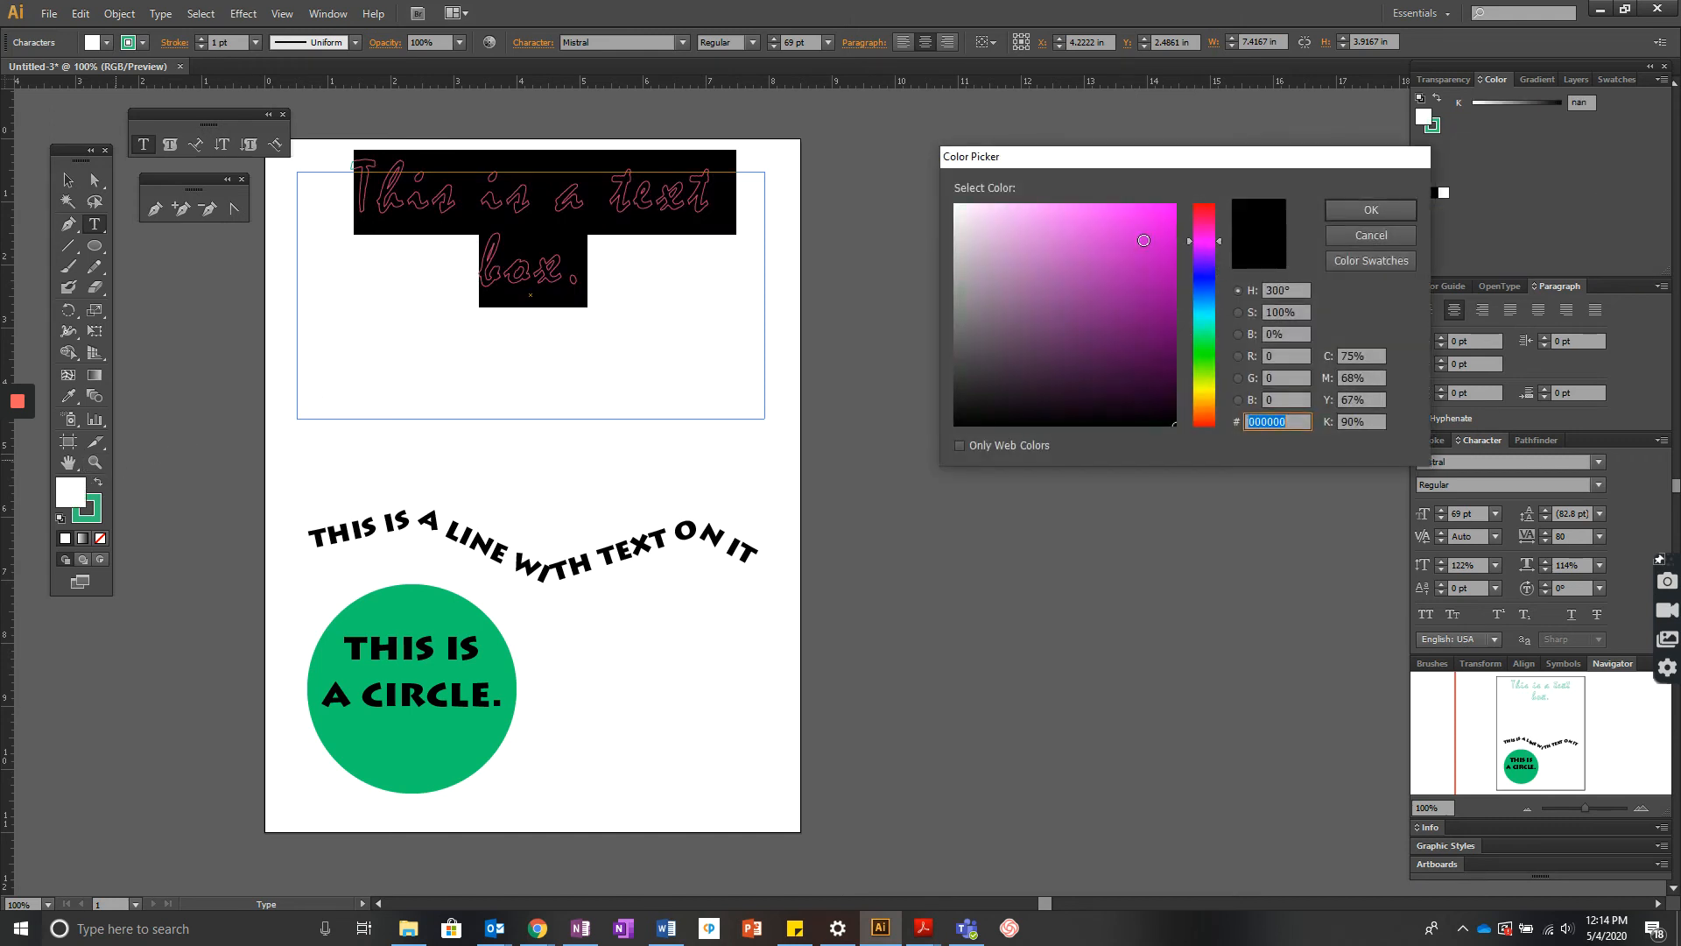
left_click(1143, 240)
left_click(1371, 210)
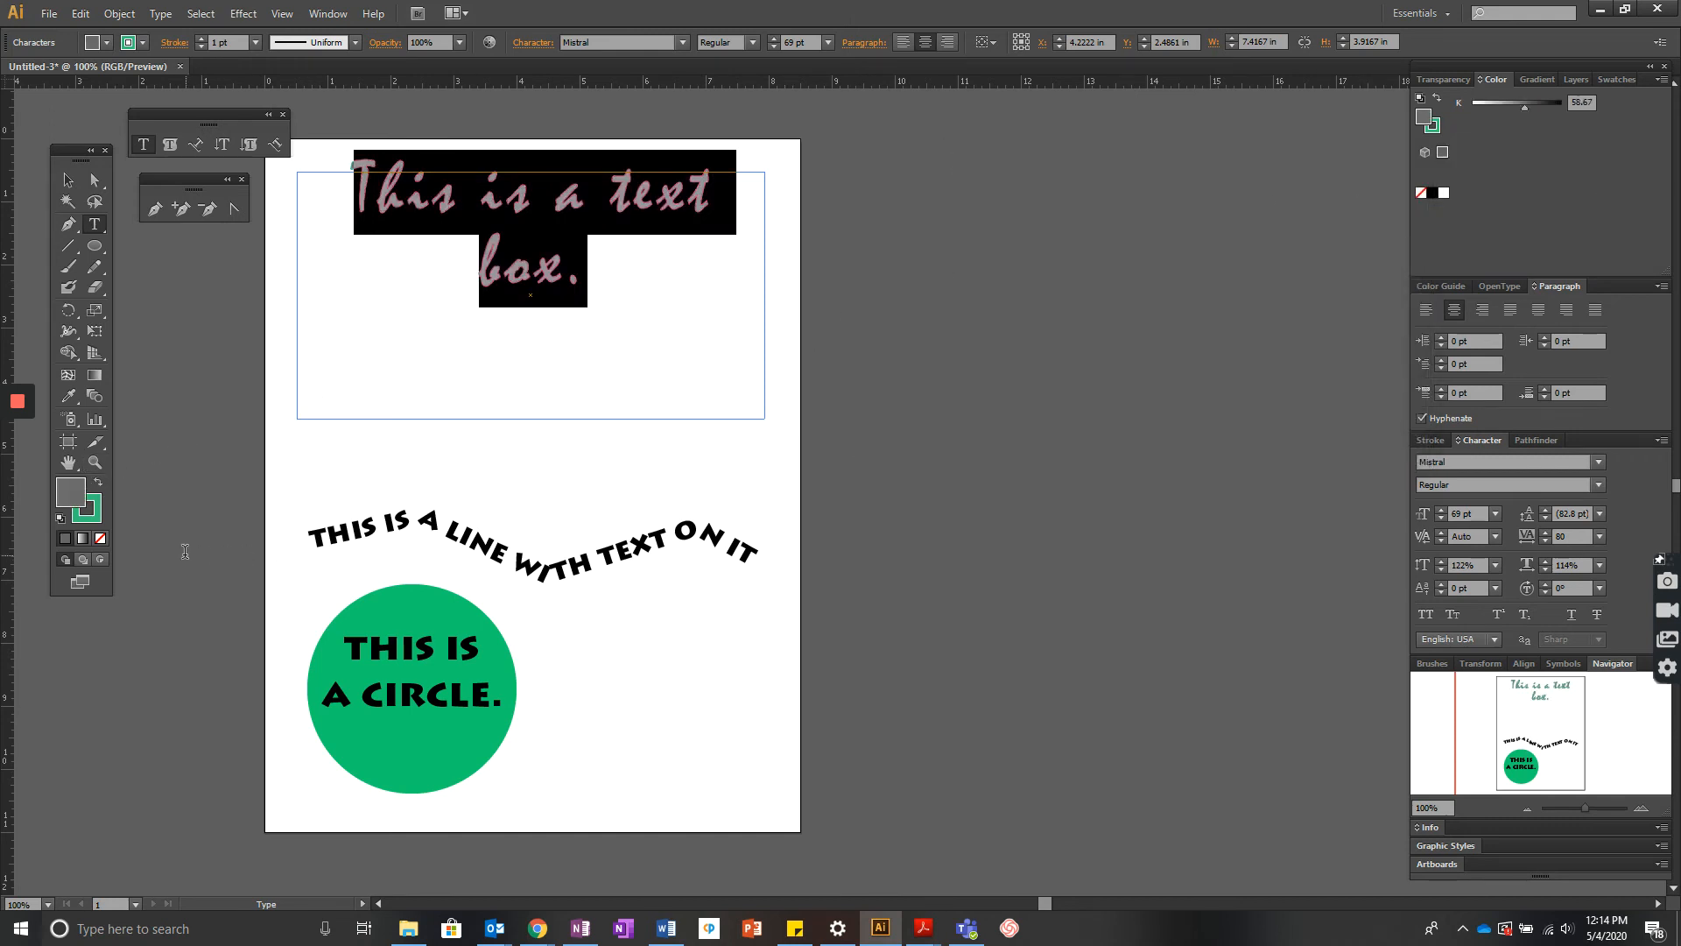
double_click(75, 491)
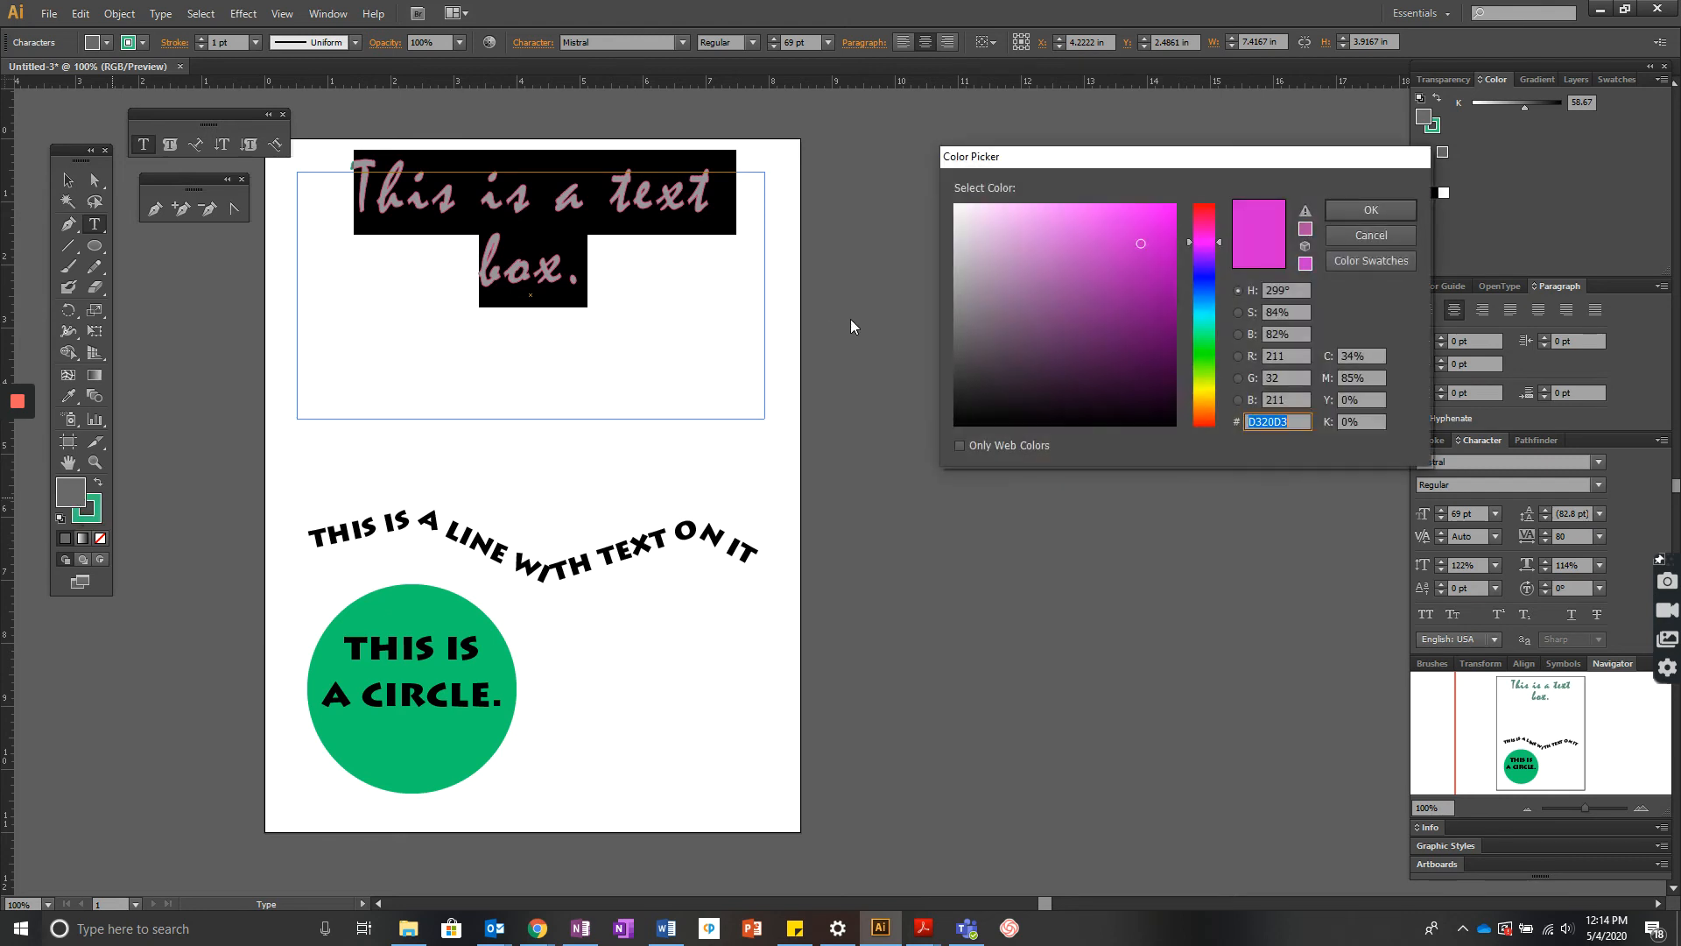
left_click(1354, 242)
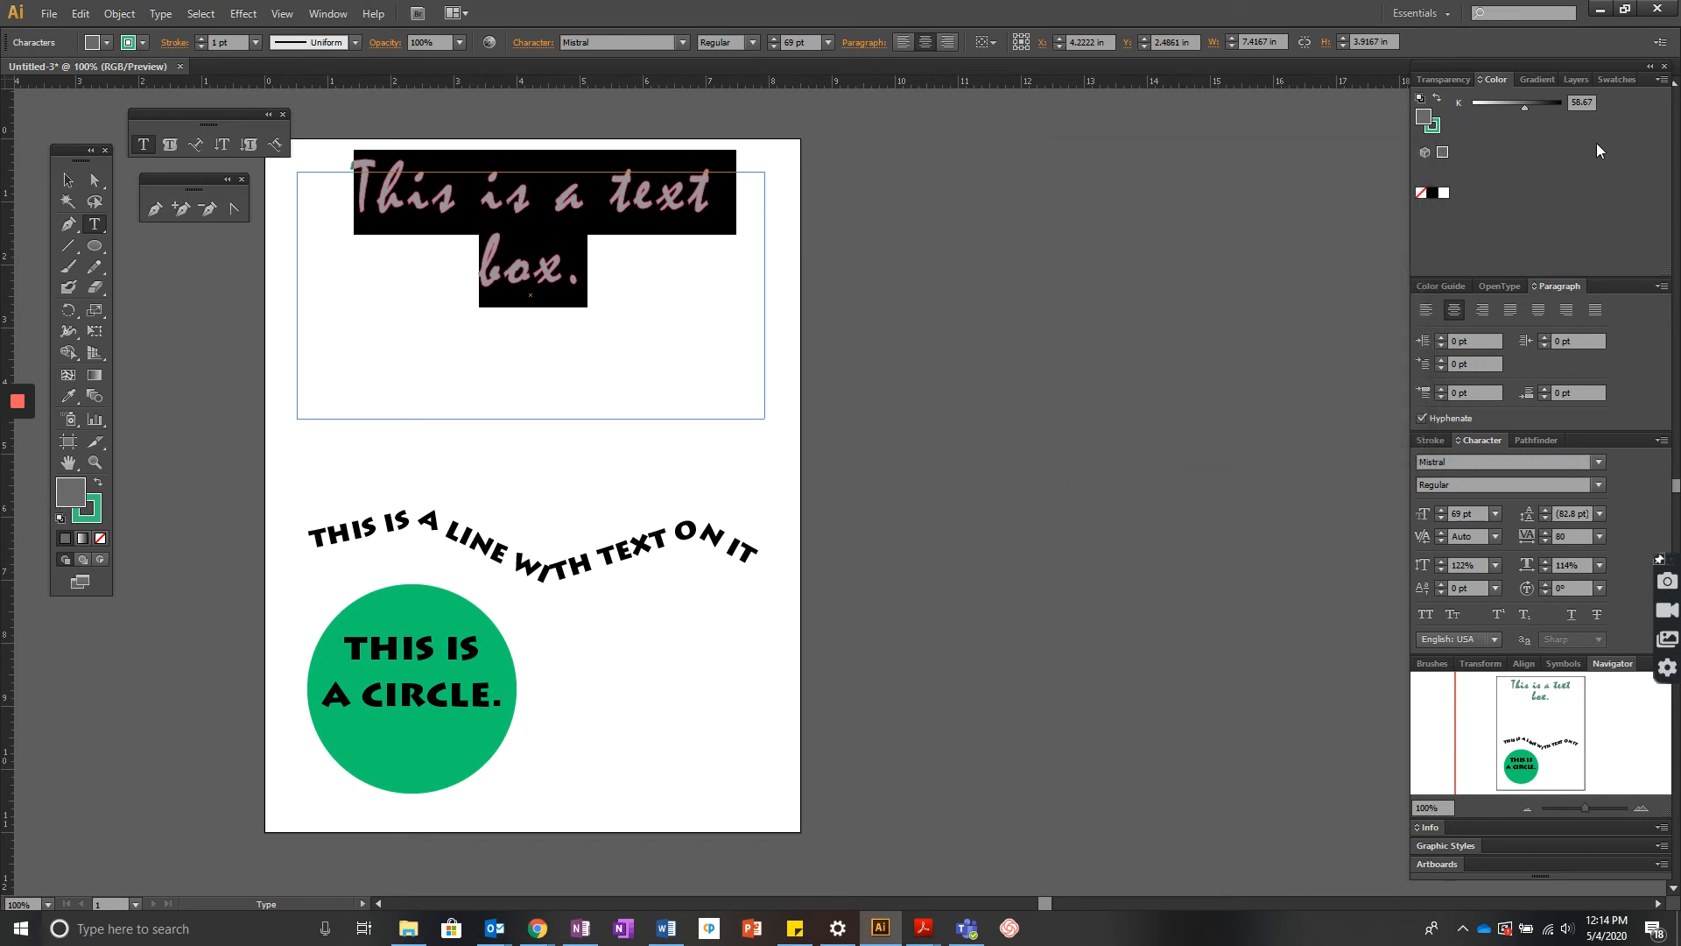
- Float the Color panel out of the dock and switch its colour mode to RGB
left_click_drag(1494, 80, 1020, 158)
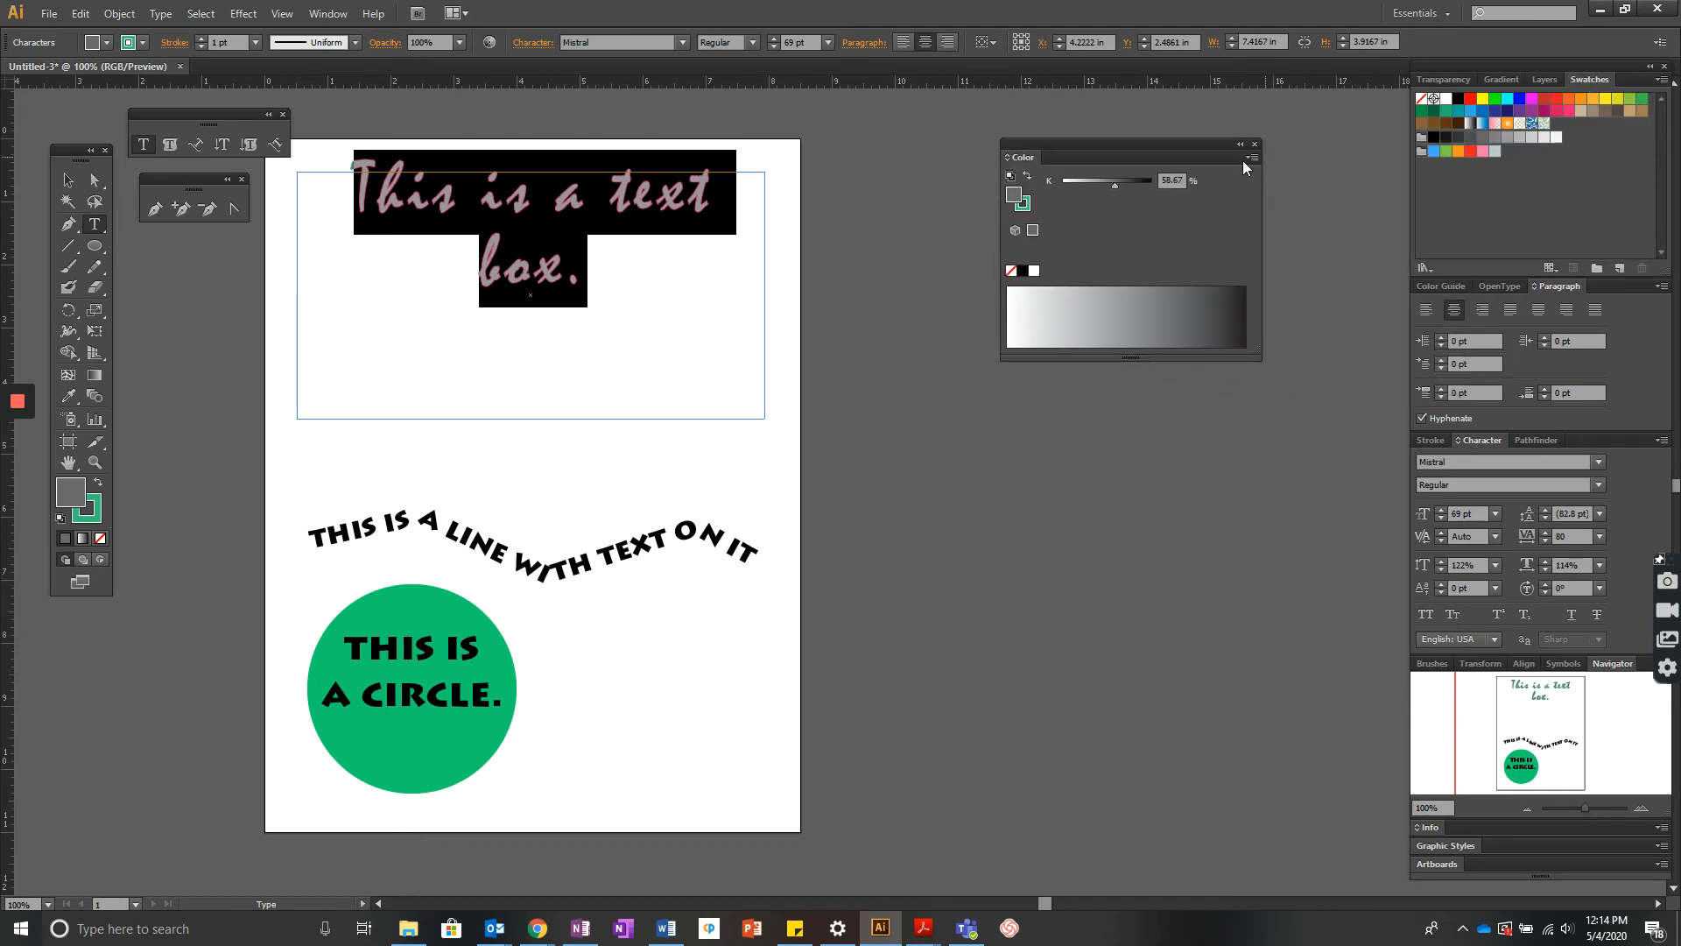
left_click(1252, 158)
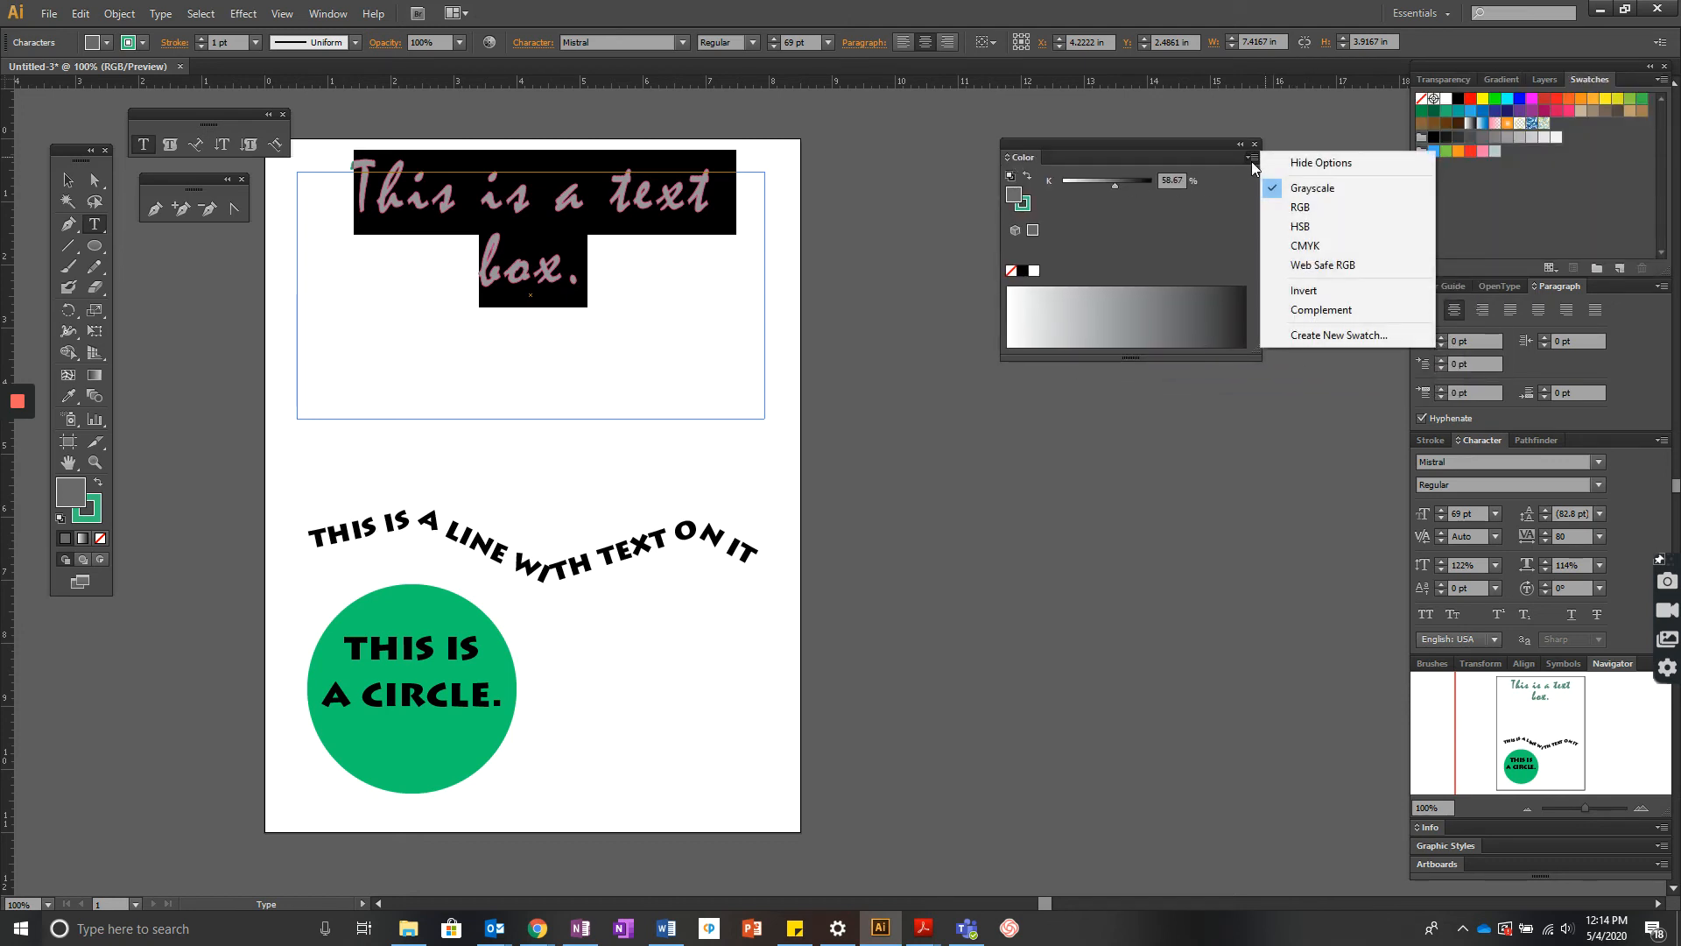
left_click(1316, 217)
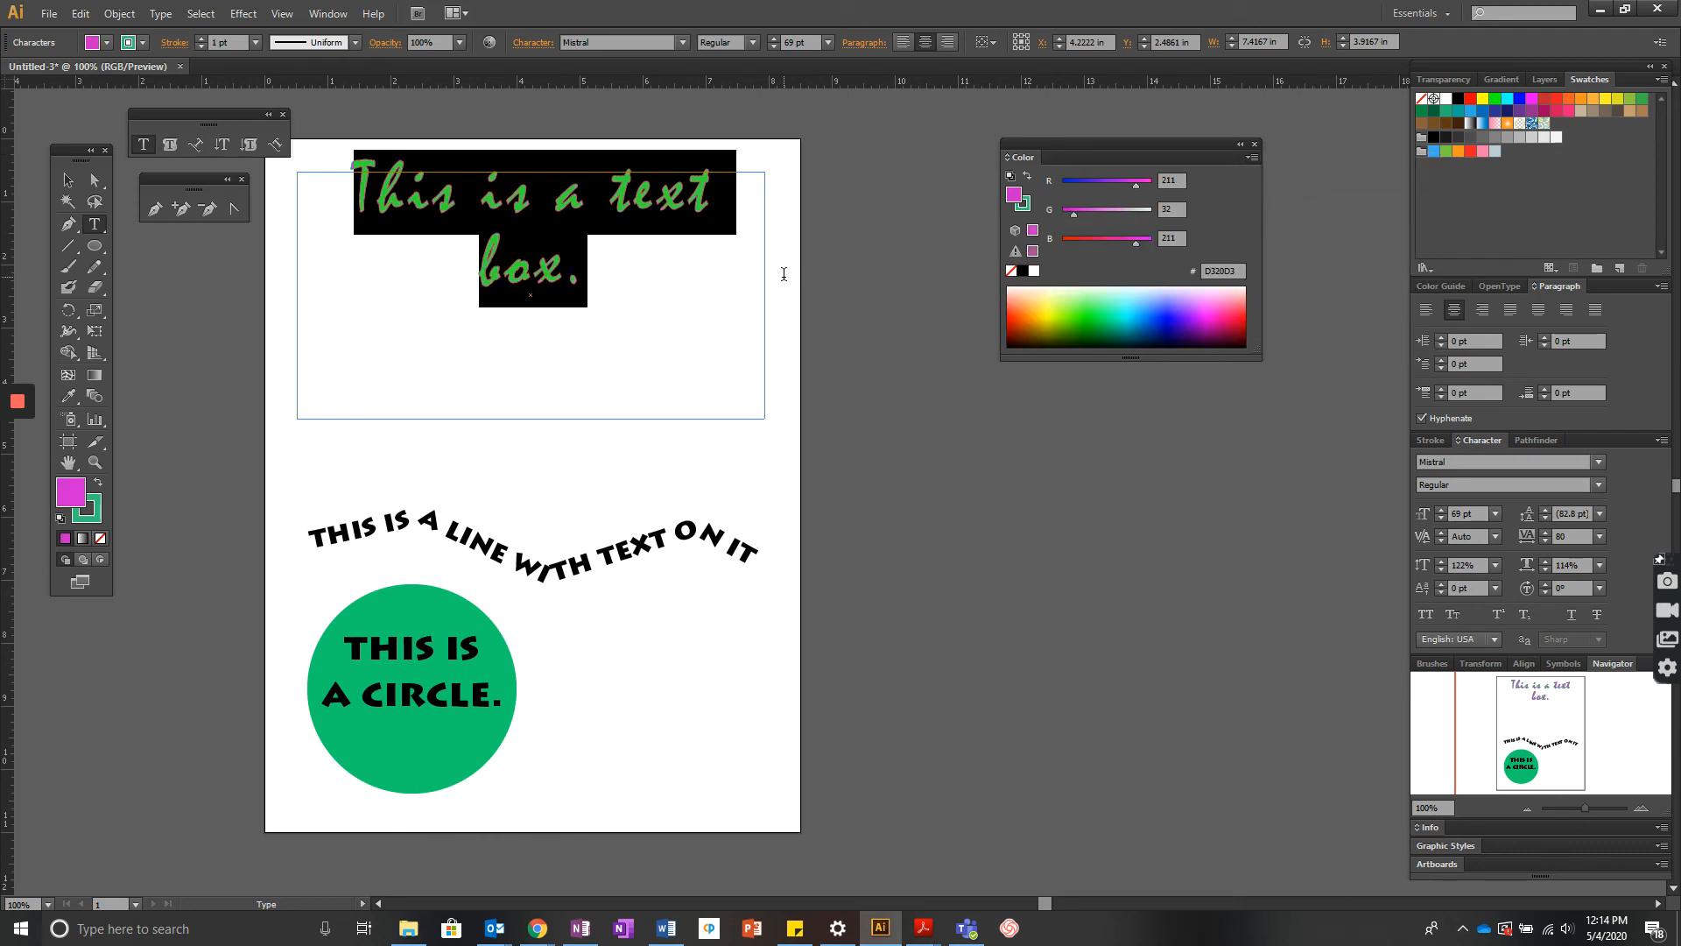
left_click(677, 286)
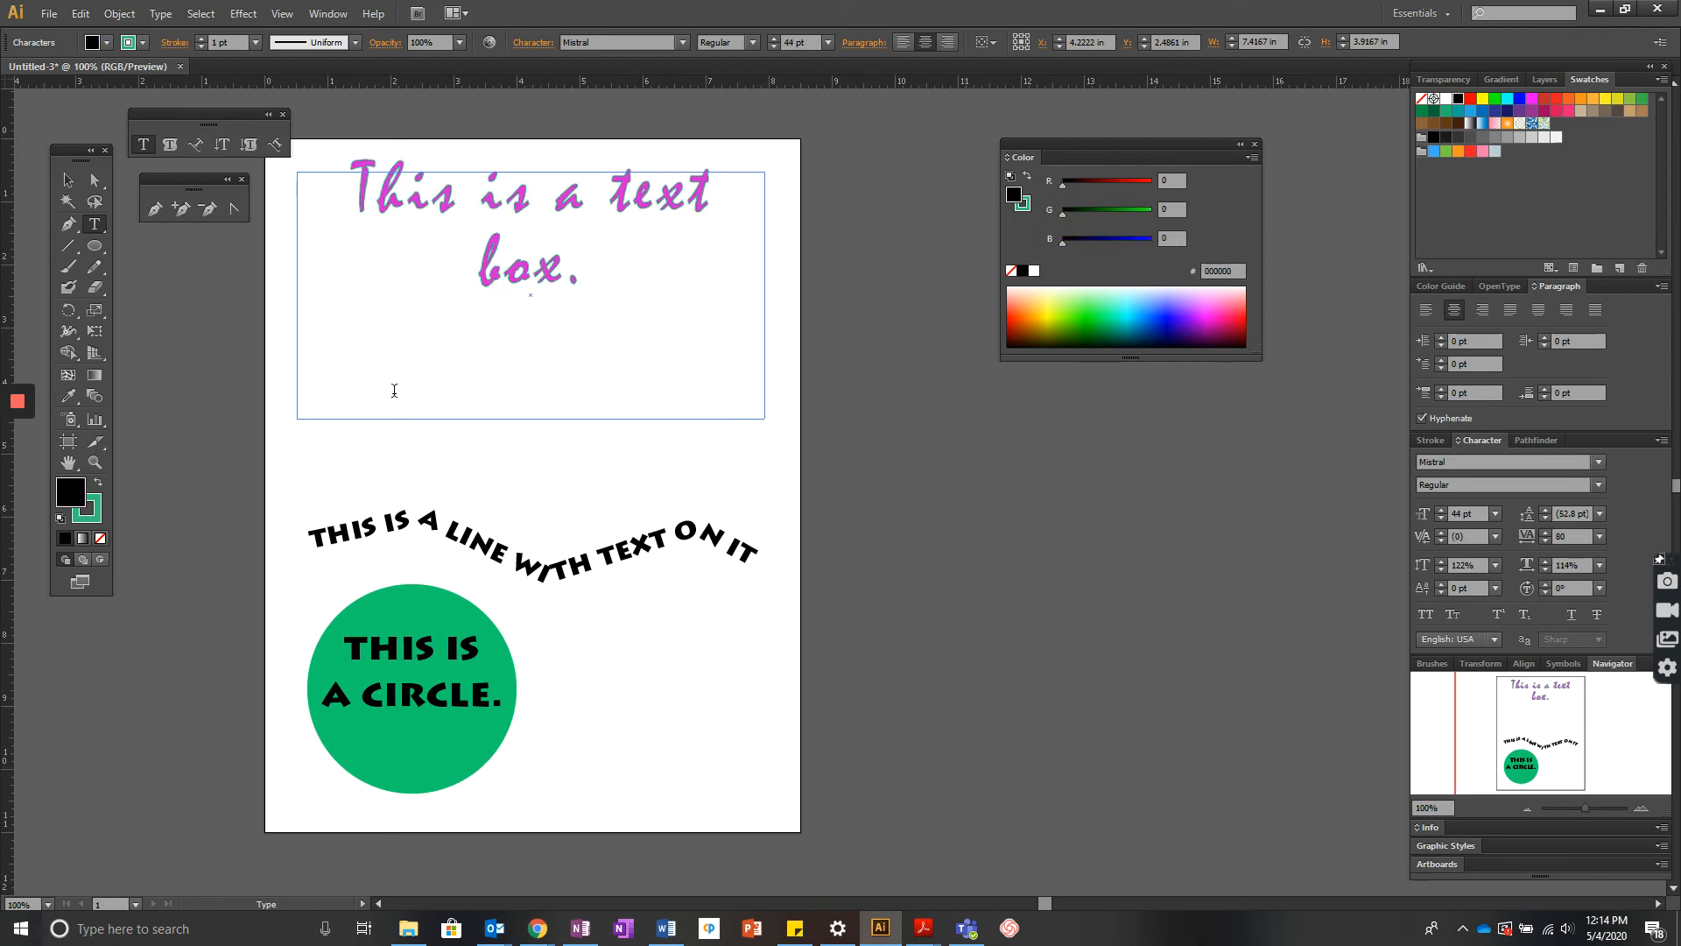
- Dock the Color panel back among the other panels
left_click(1254, 157)
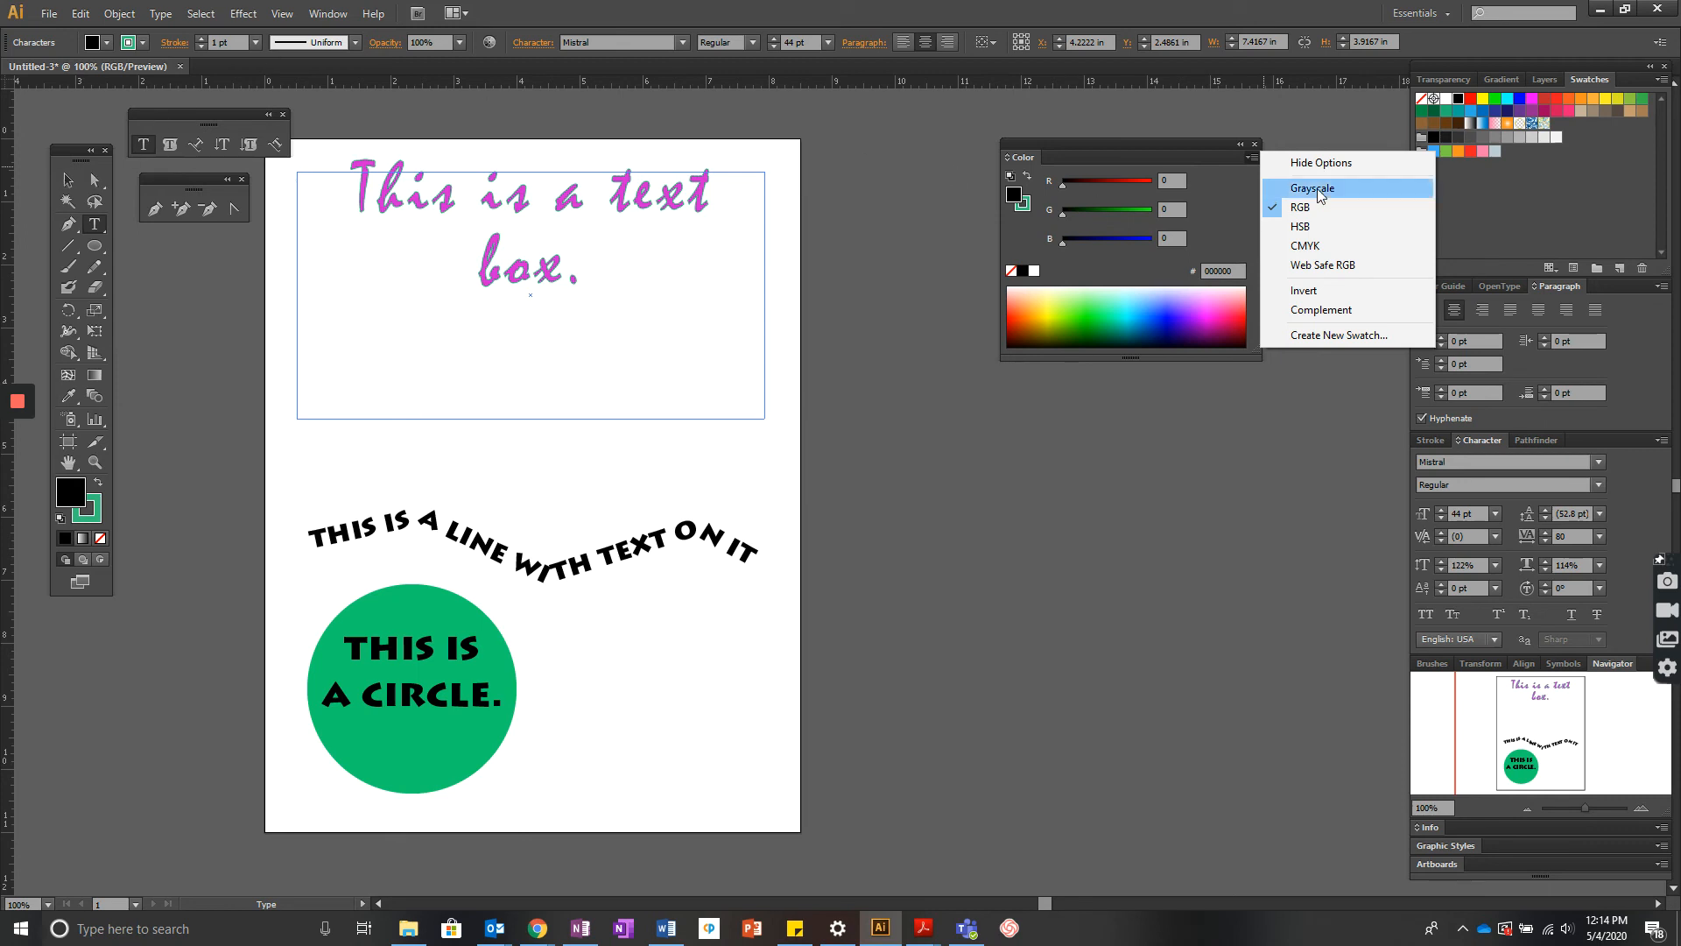
left_click(972, 159)
left_click_drag(1030, 159, 1476, 84)
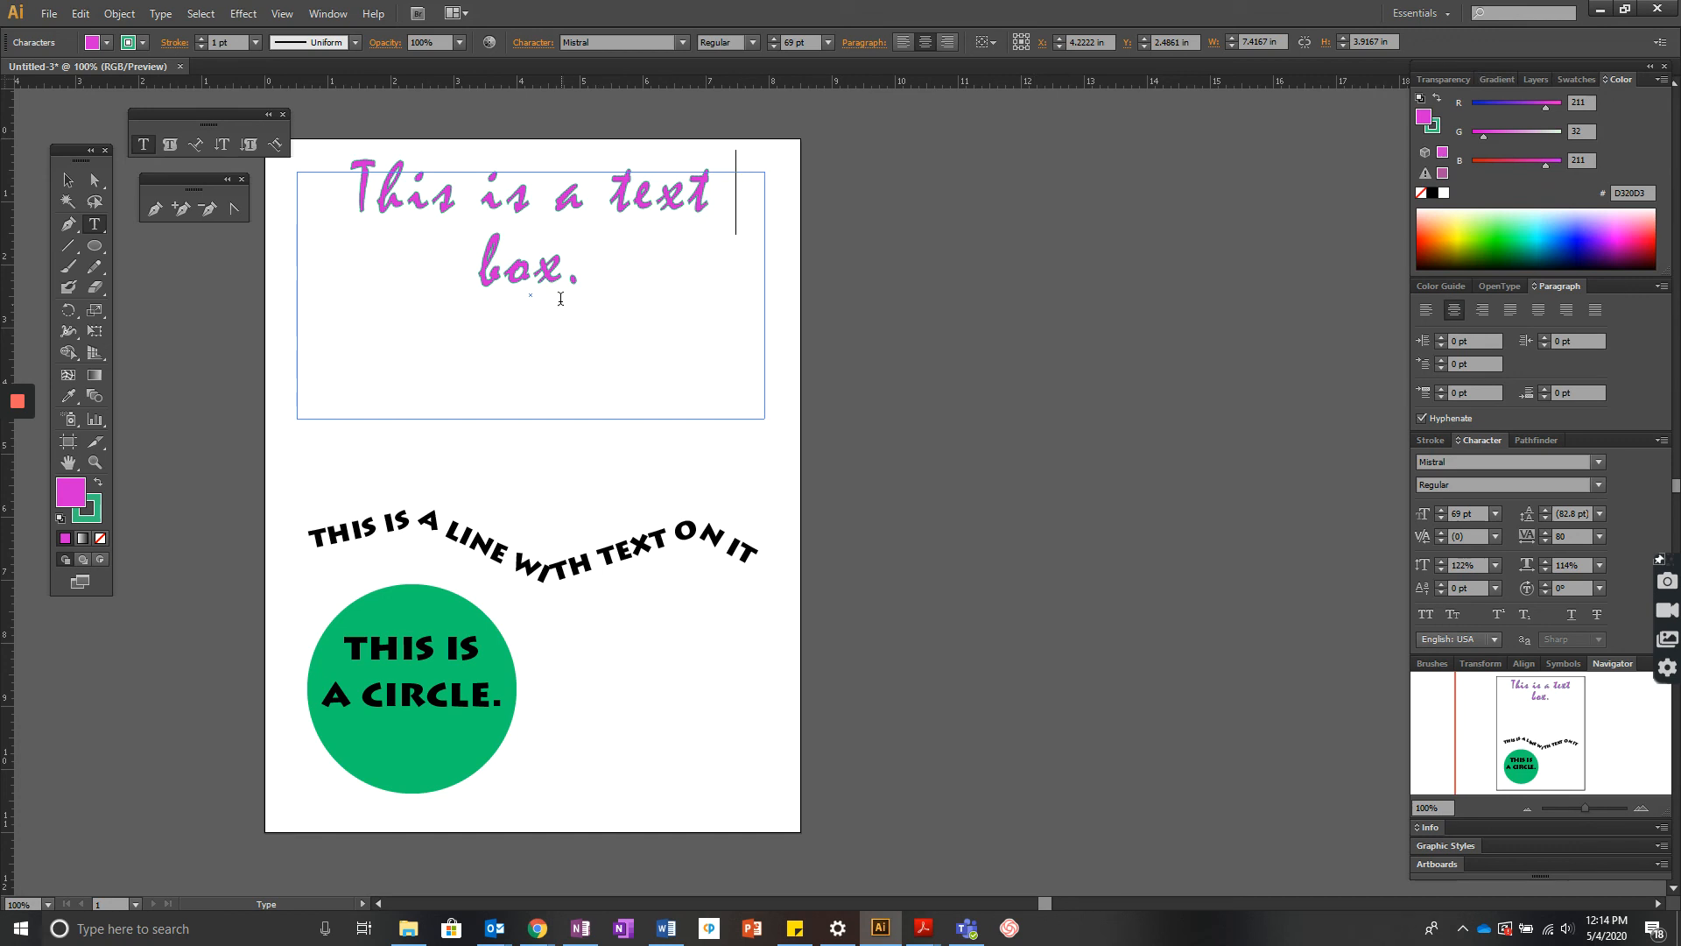
- Examine the Select and Type menu options for the text box, path text and circle text
left_click_drag(587, 277, 350, 204)
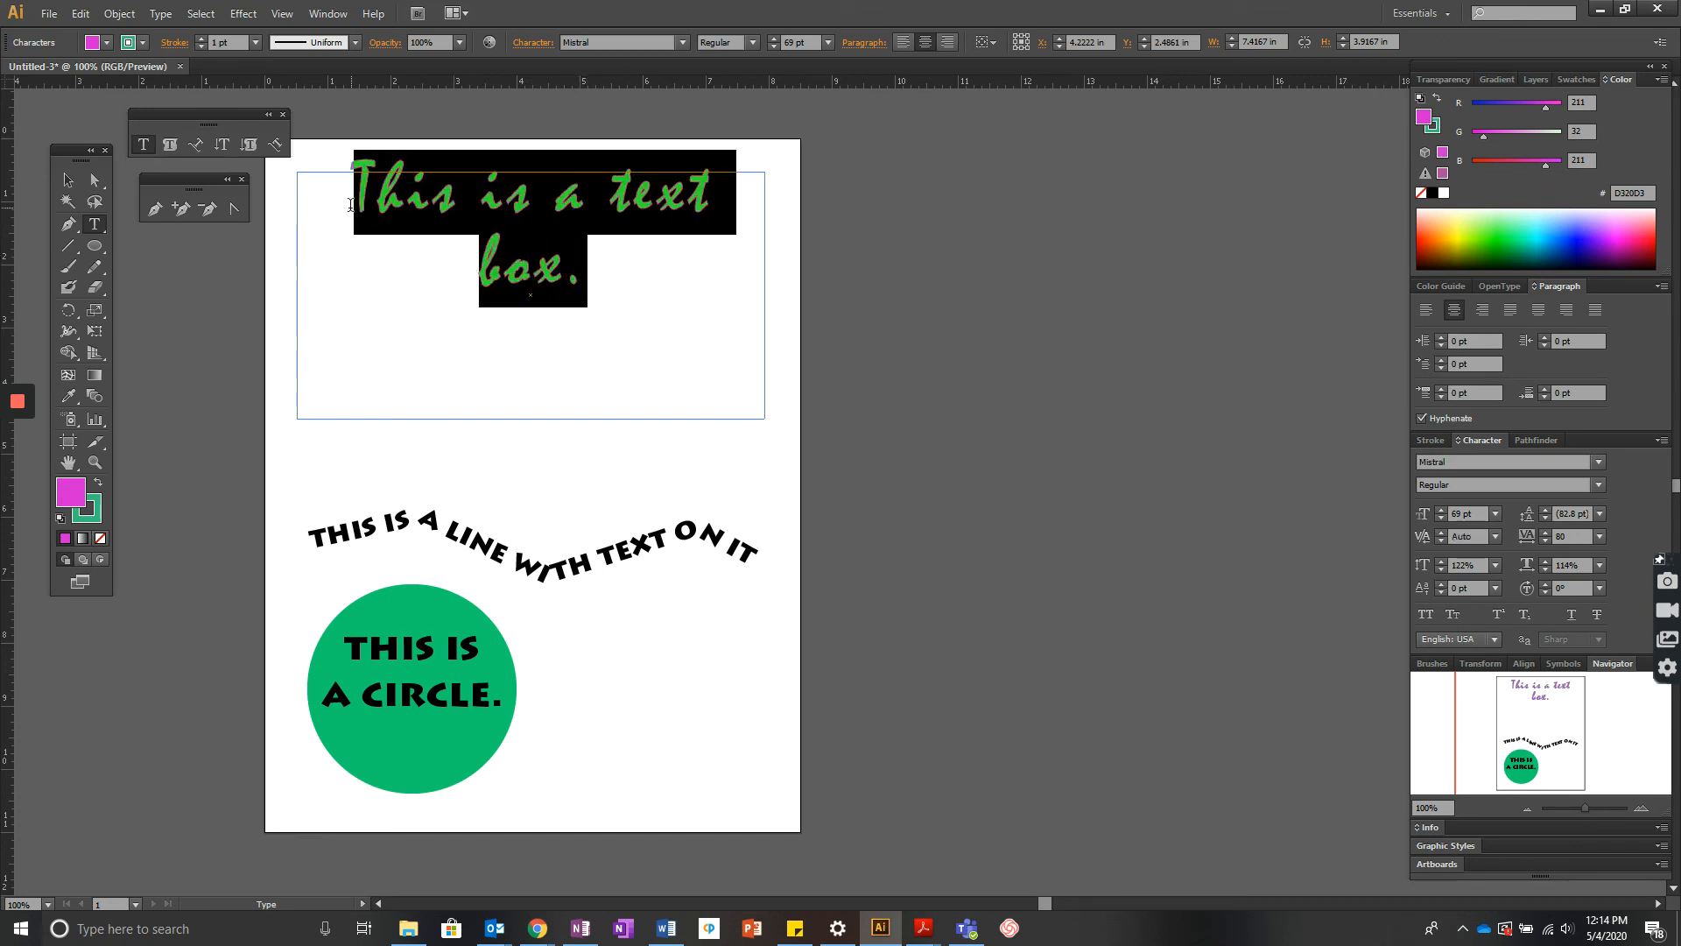
left_click(239, 14)
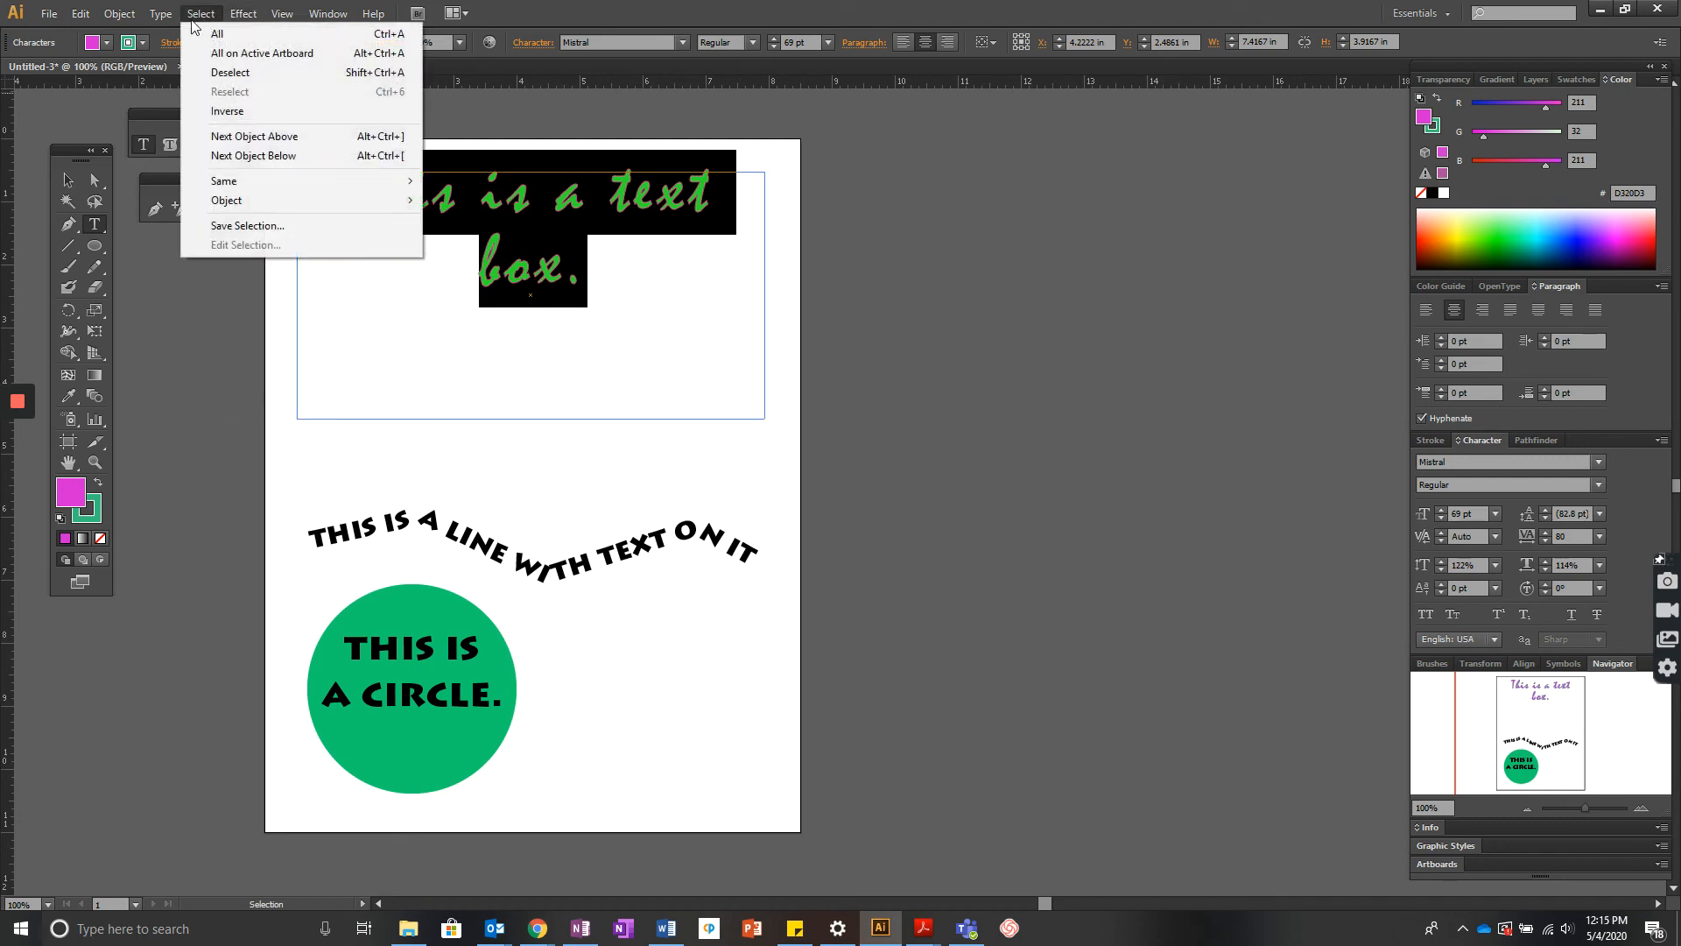
mouse_move(161, 13)
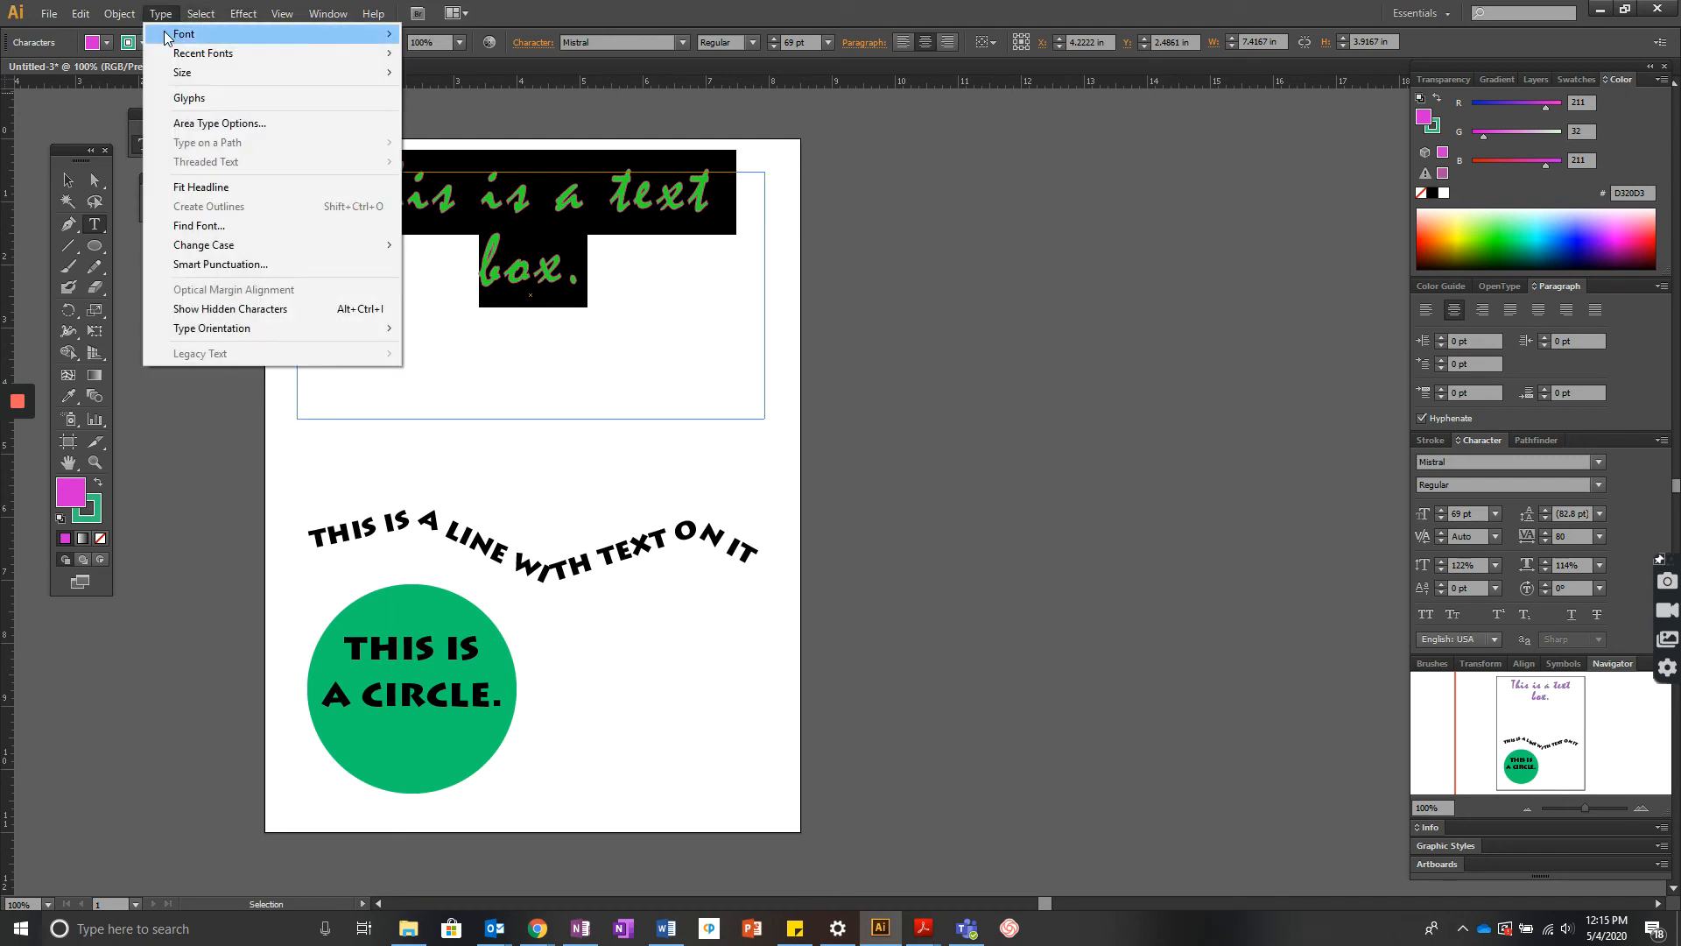
left_click(626, 267)
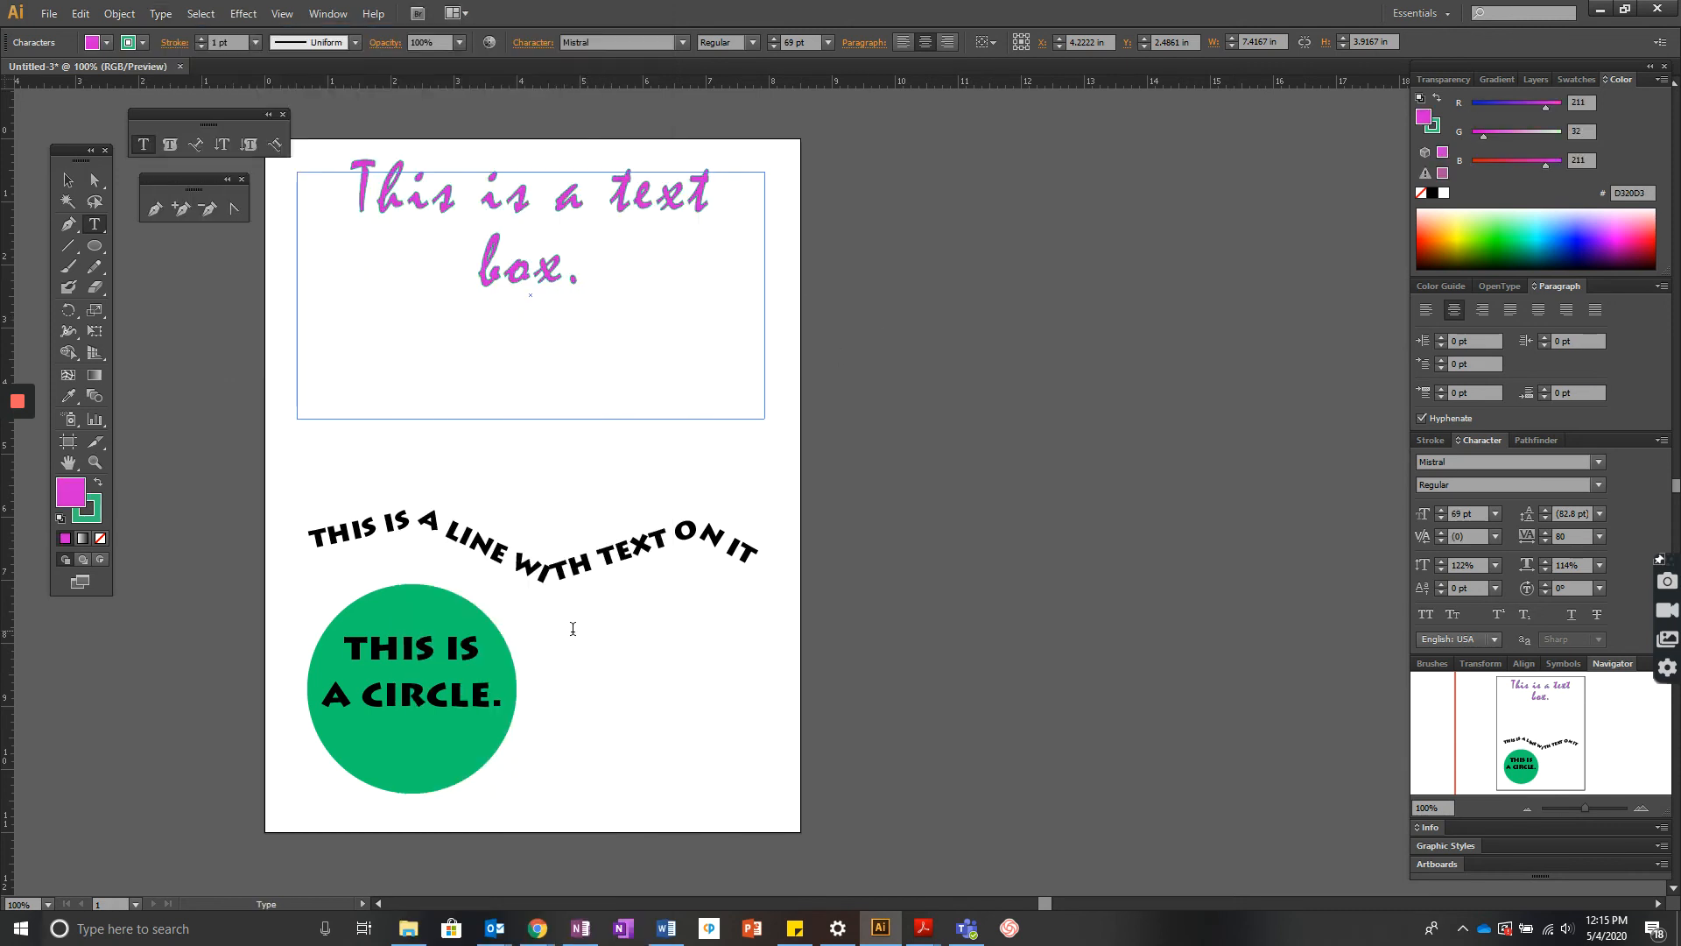
triple_click(569, 564)
left_click(161, 14)
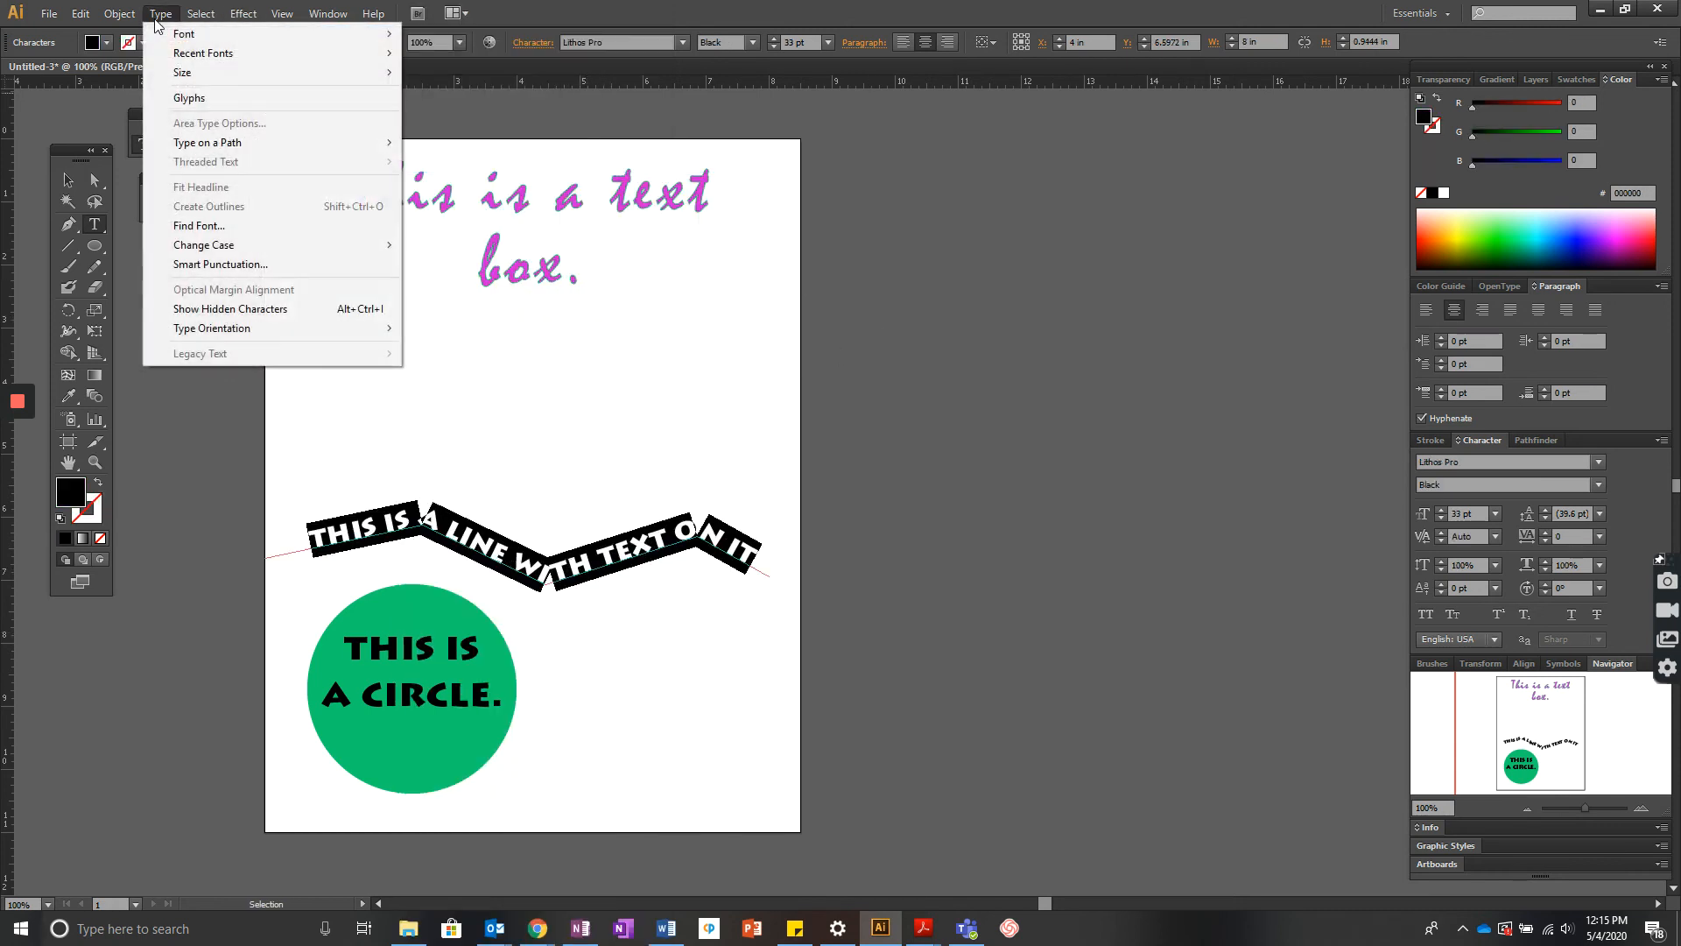
left_click(617, 638)
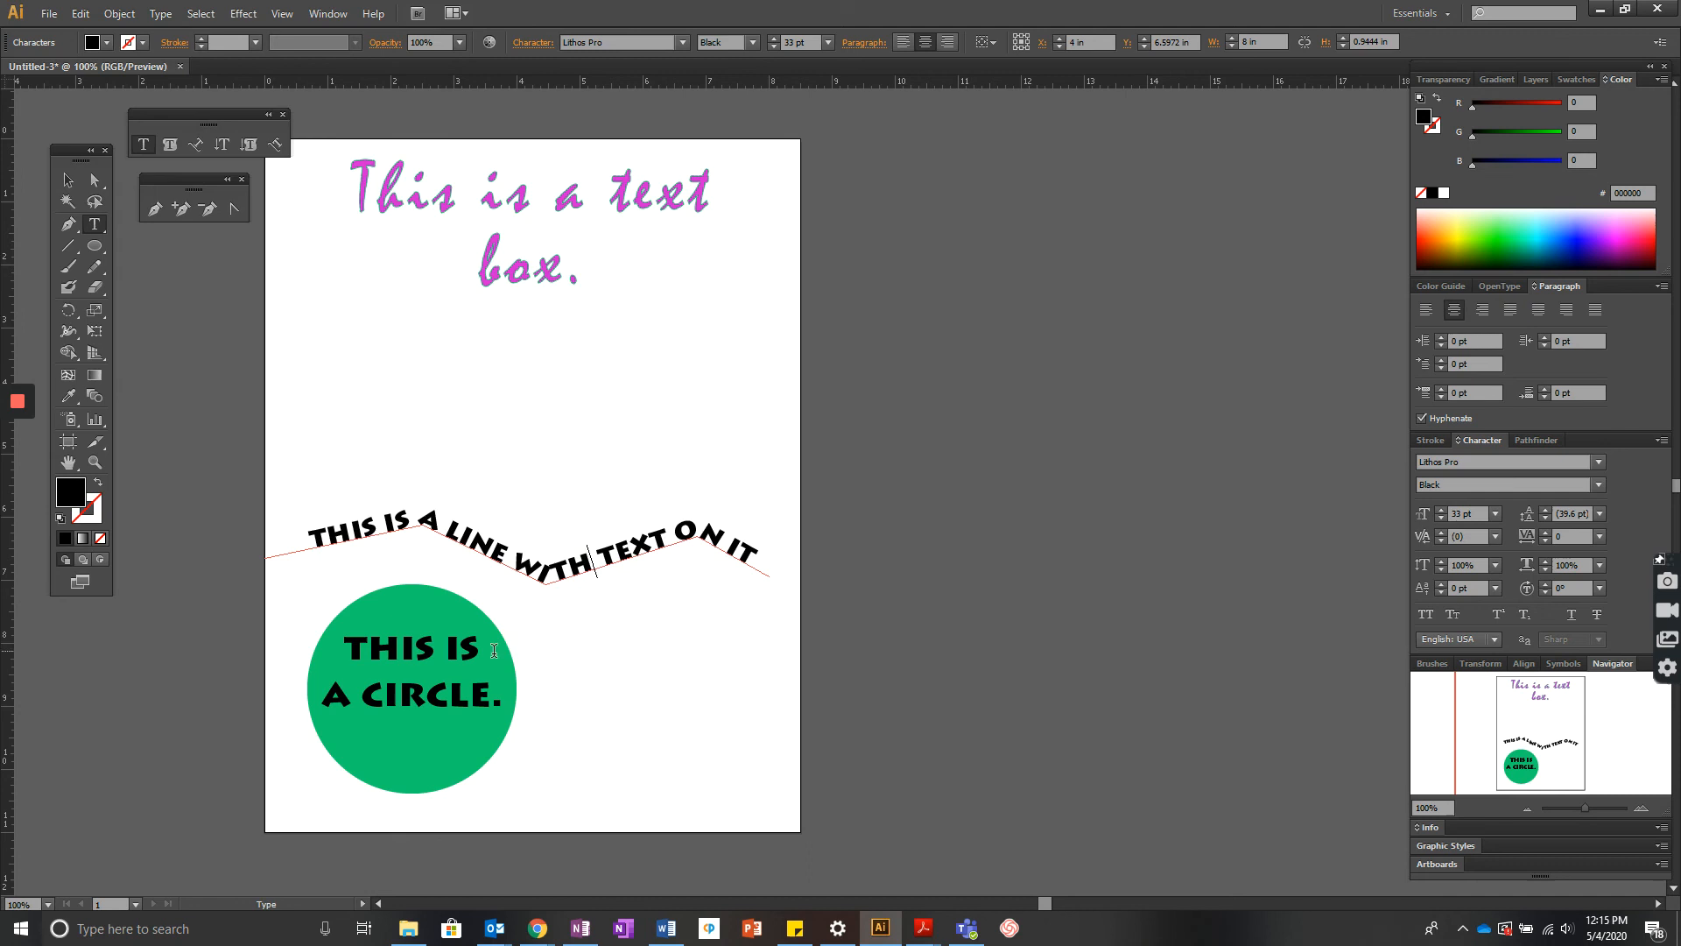
triple_click(454, 682)
left_click(161, 14)
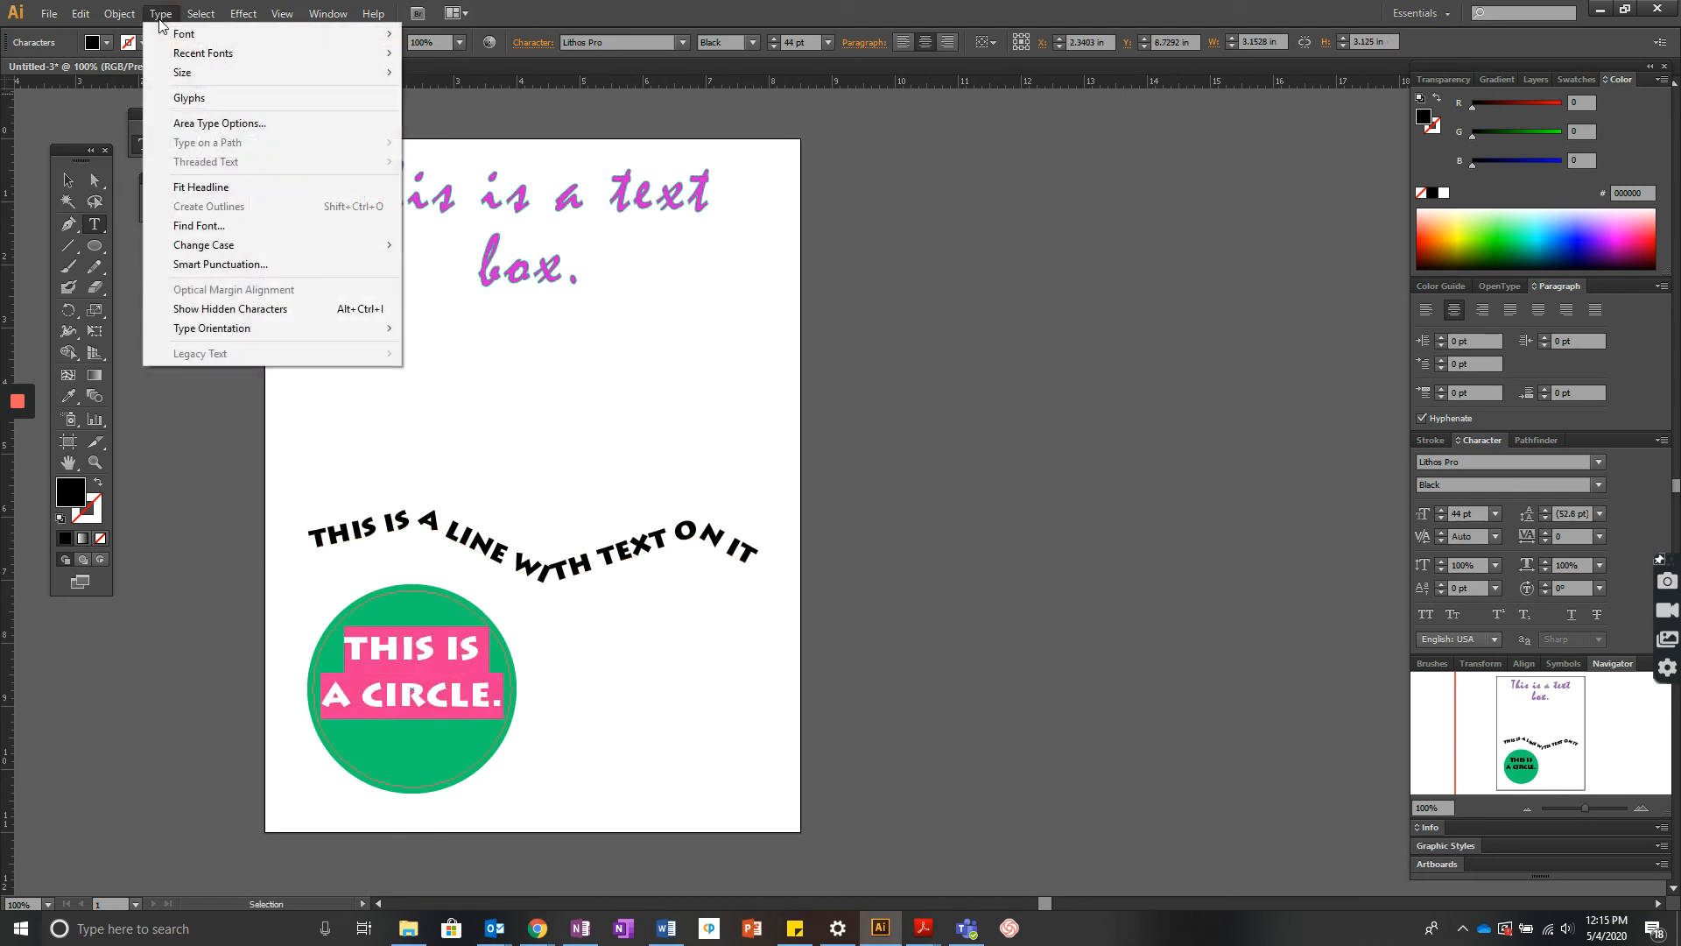
left_click(925, 480)
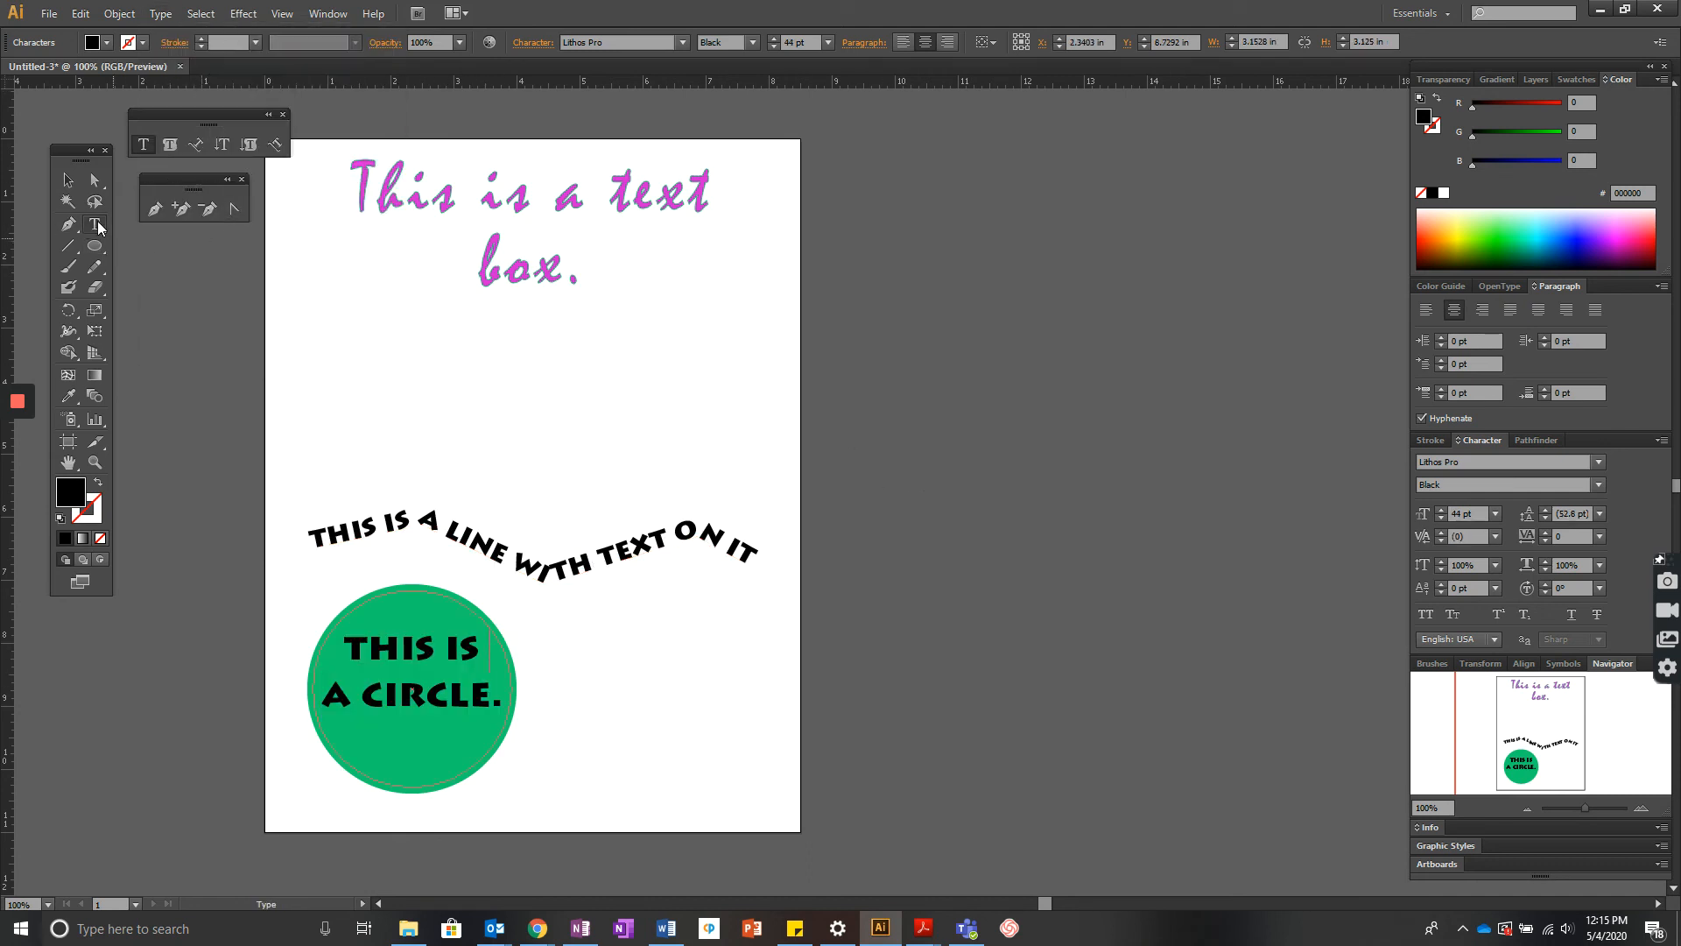
- Create point text reading hello below the text box with the Type tool and select it
left_click(99, 223)
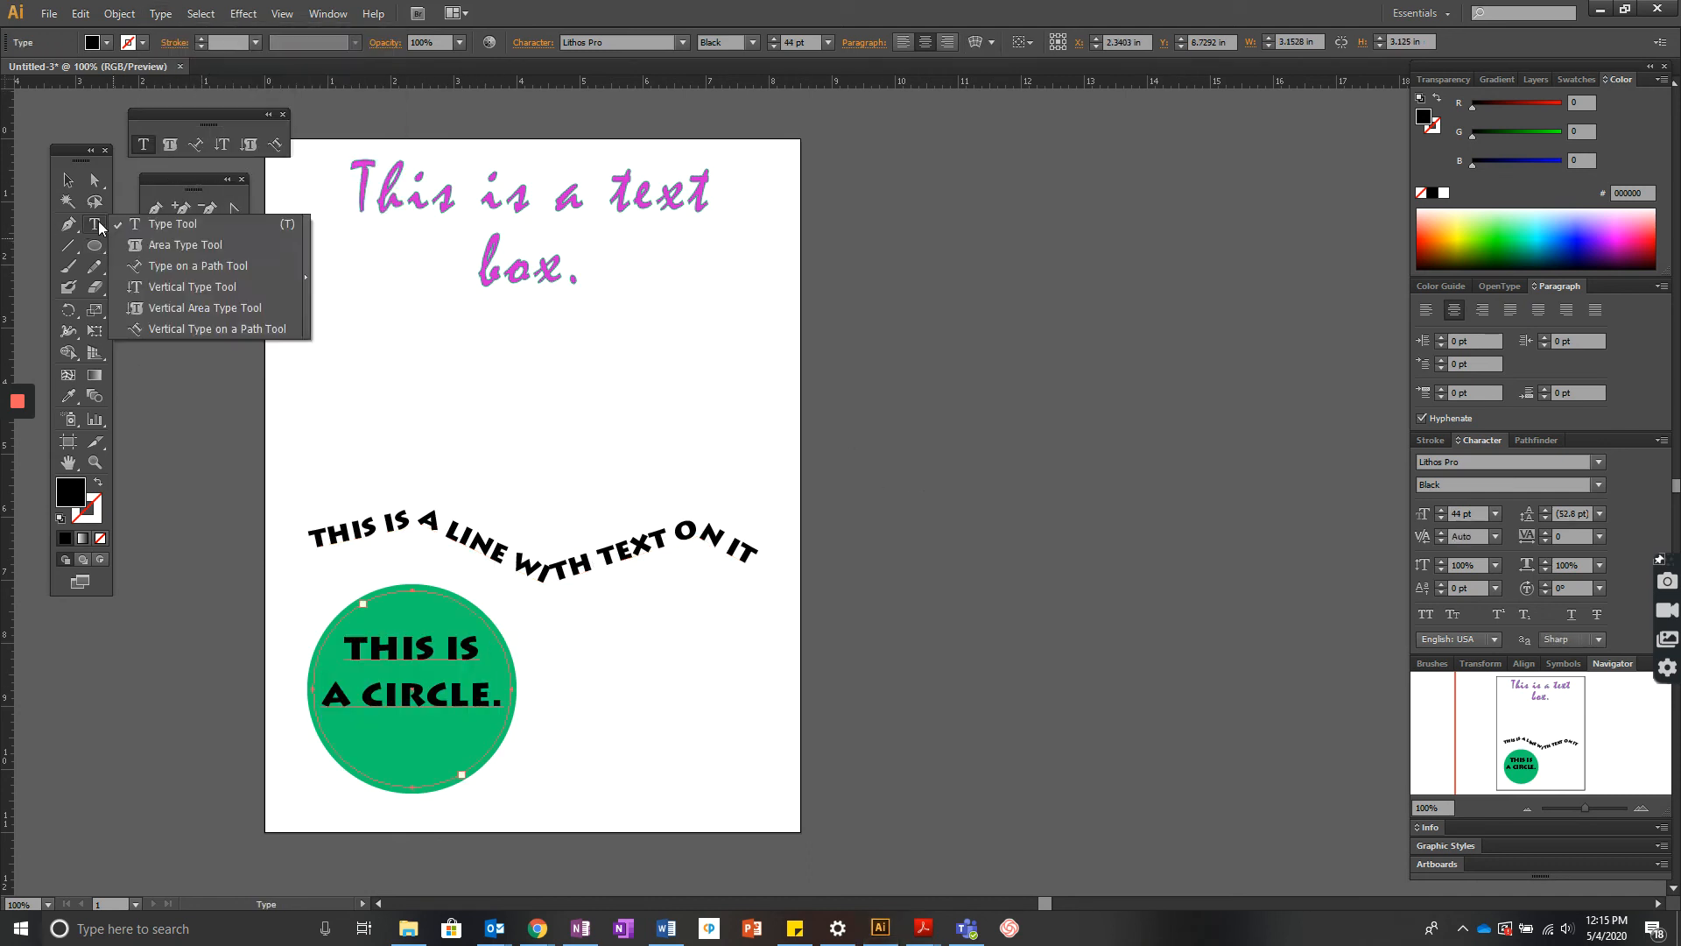
left_click(337, 341)
type("hello")
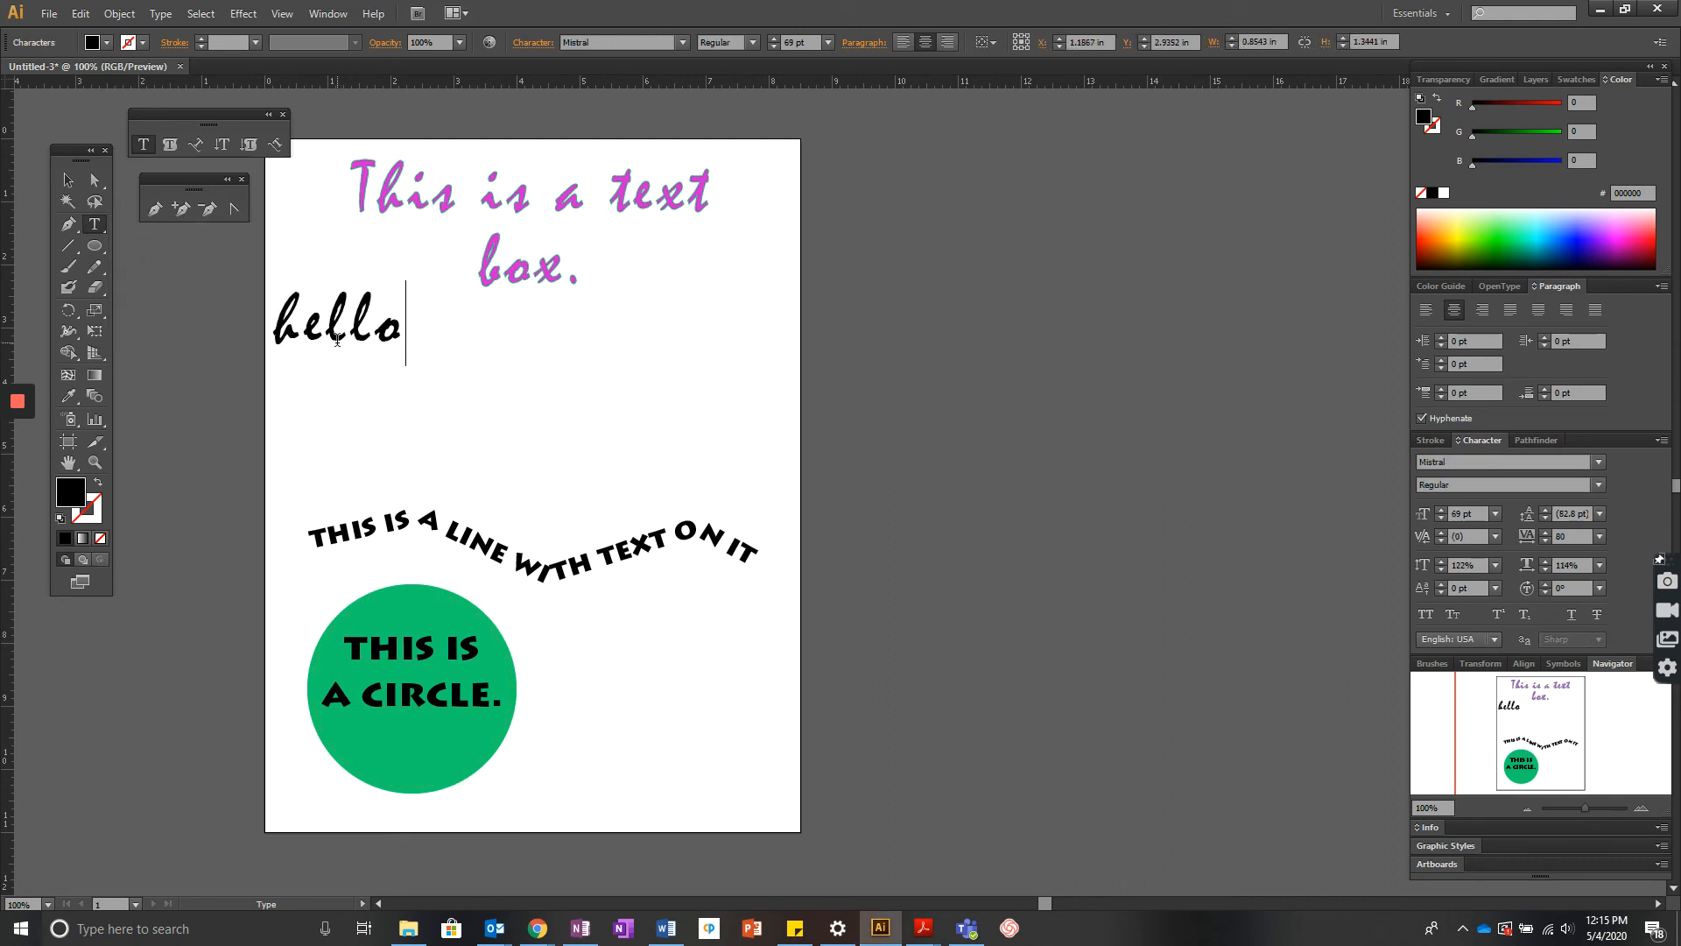
left_click_drag(394, 330, 239, 326)
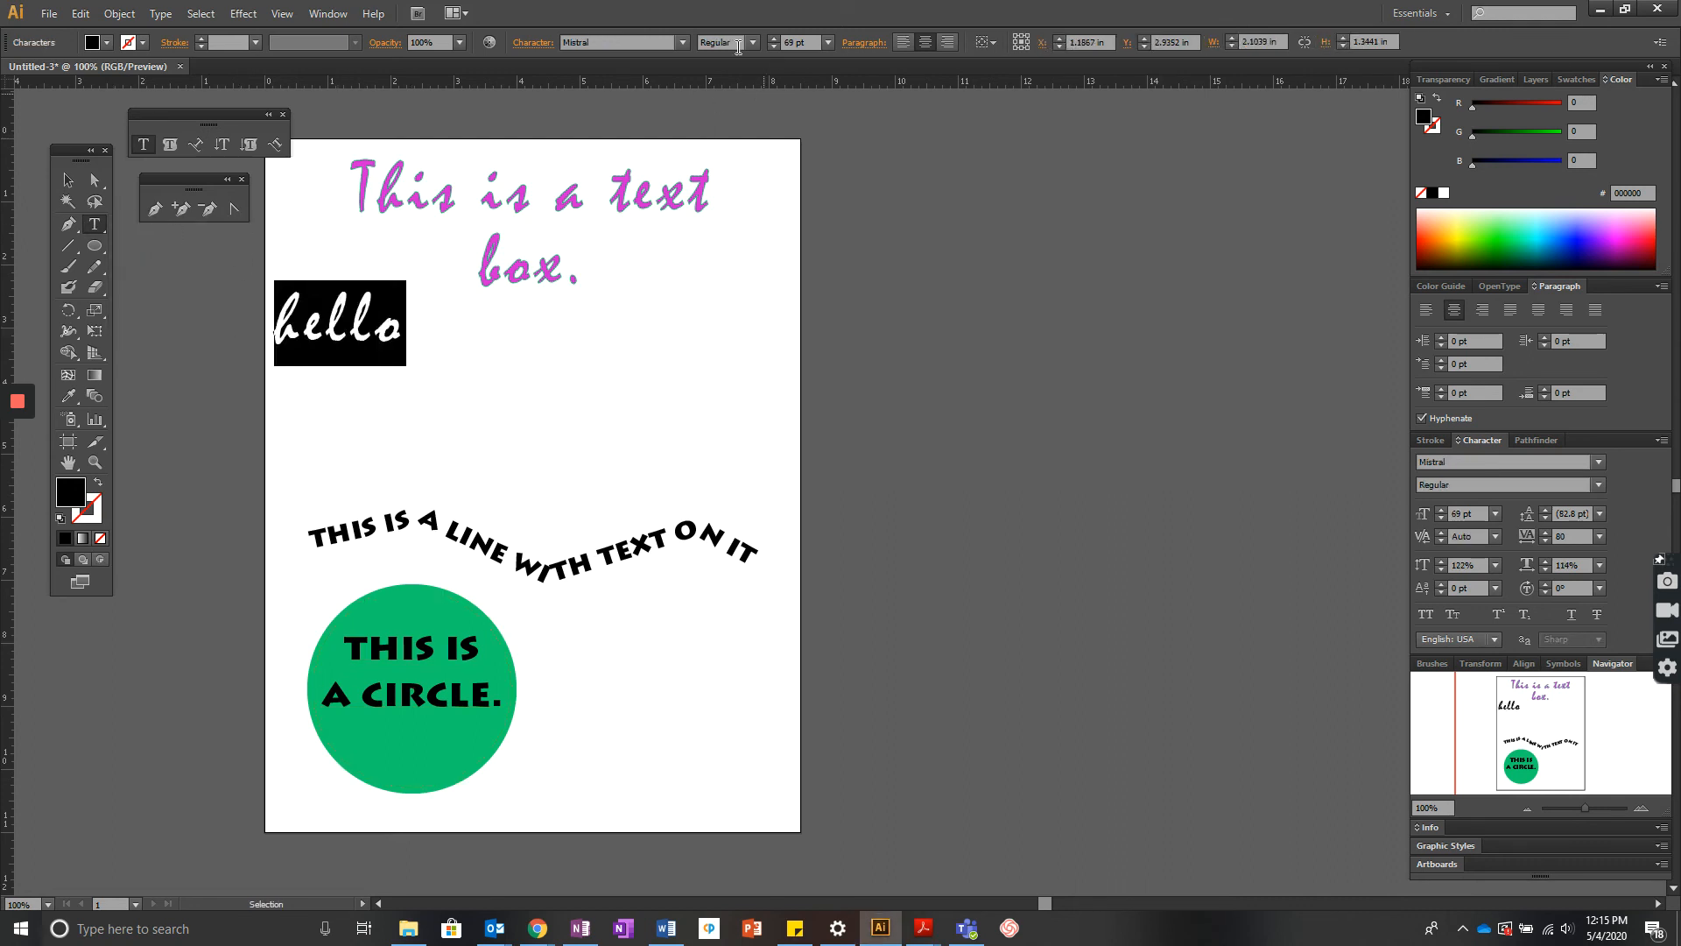
- Change the hello text's font to Onyx
left_click(682, 42)
left_click(630, 410)
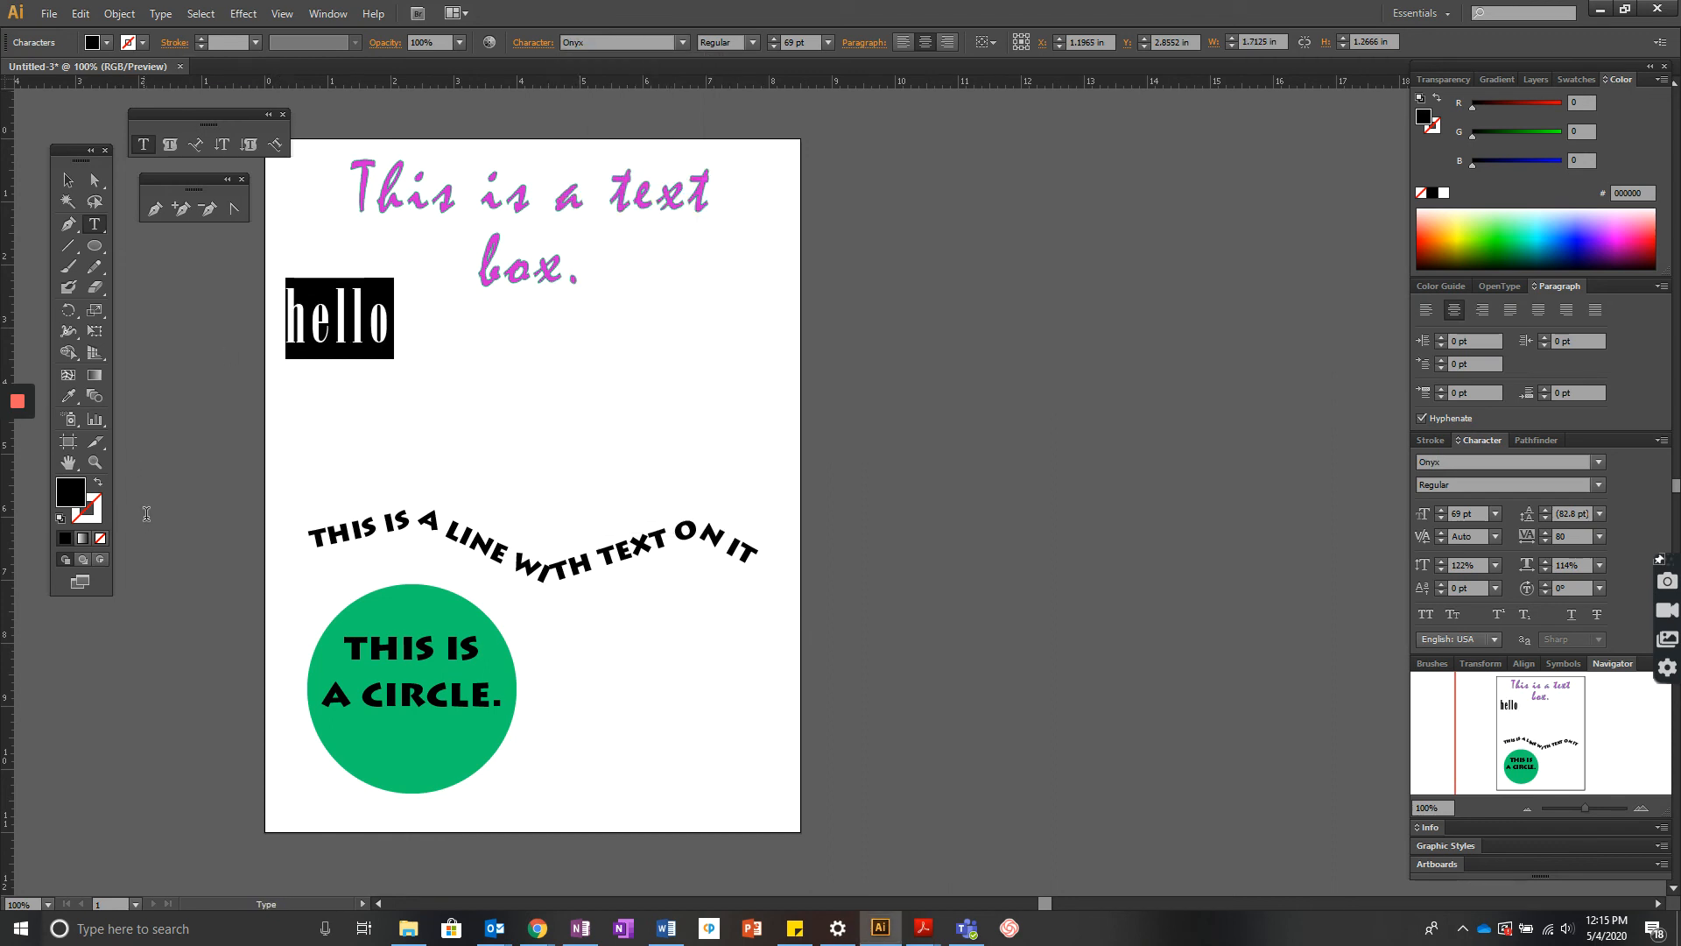
- Examine the Type menu options available for the selected hello text
left_click(160, 13)
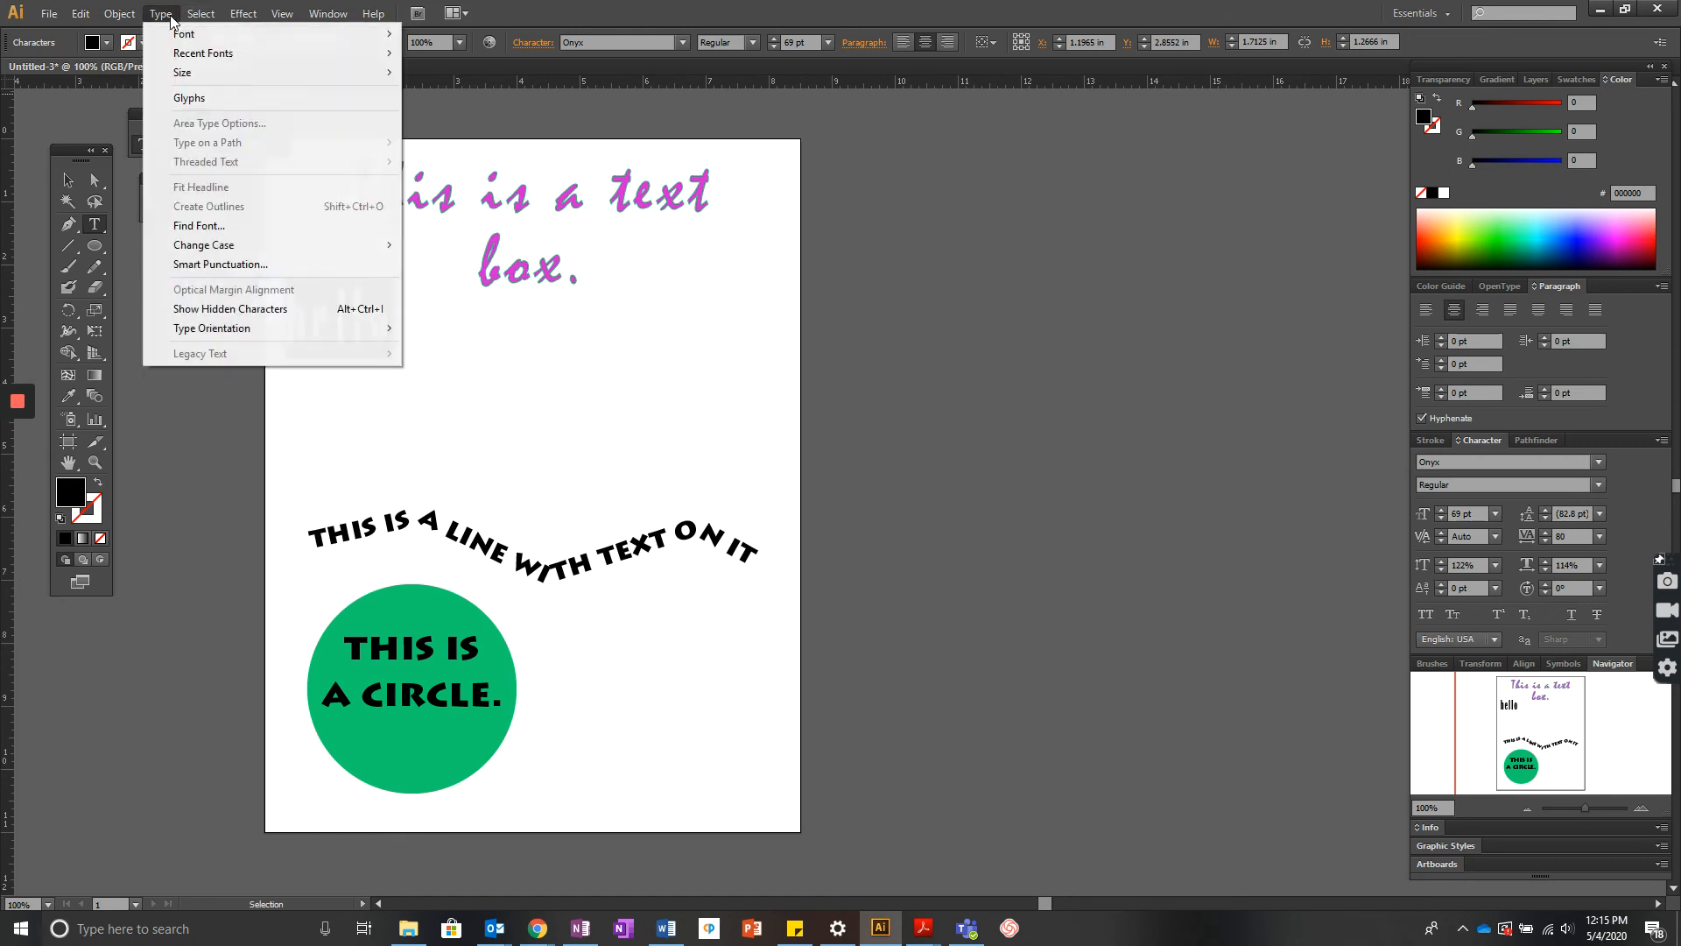
left_click(532, 262)
left_click(68, 181)
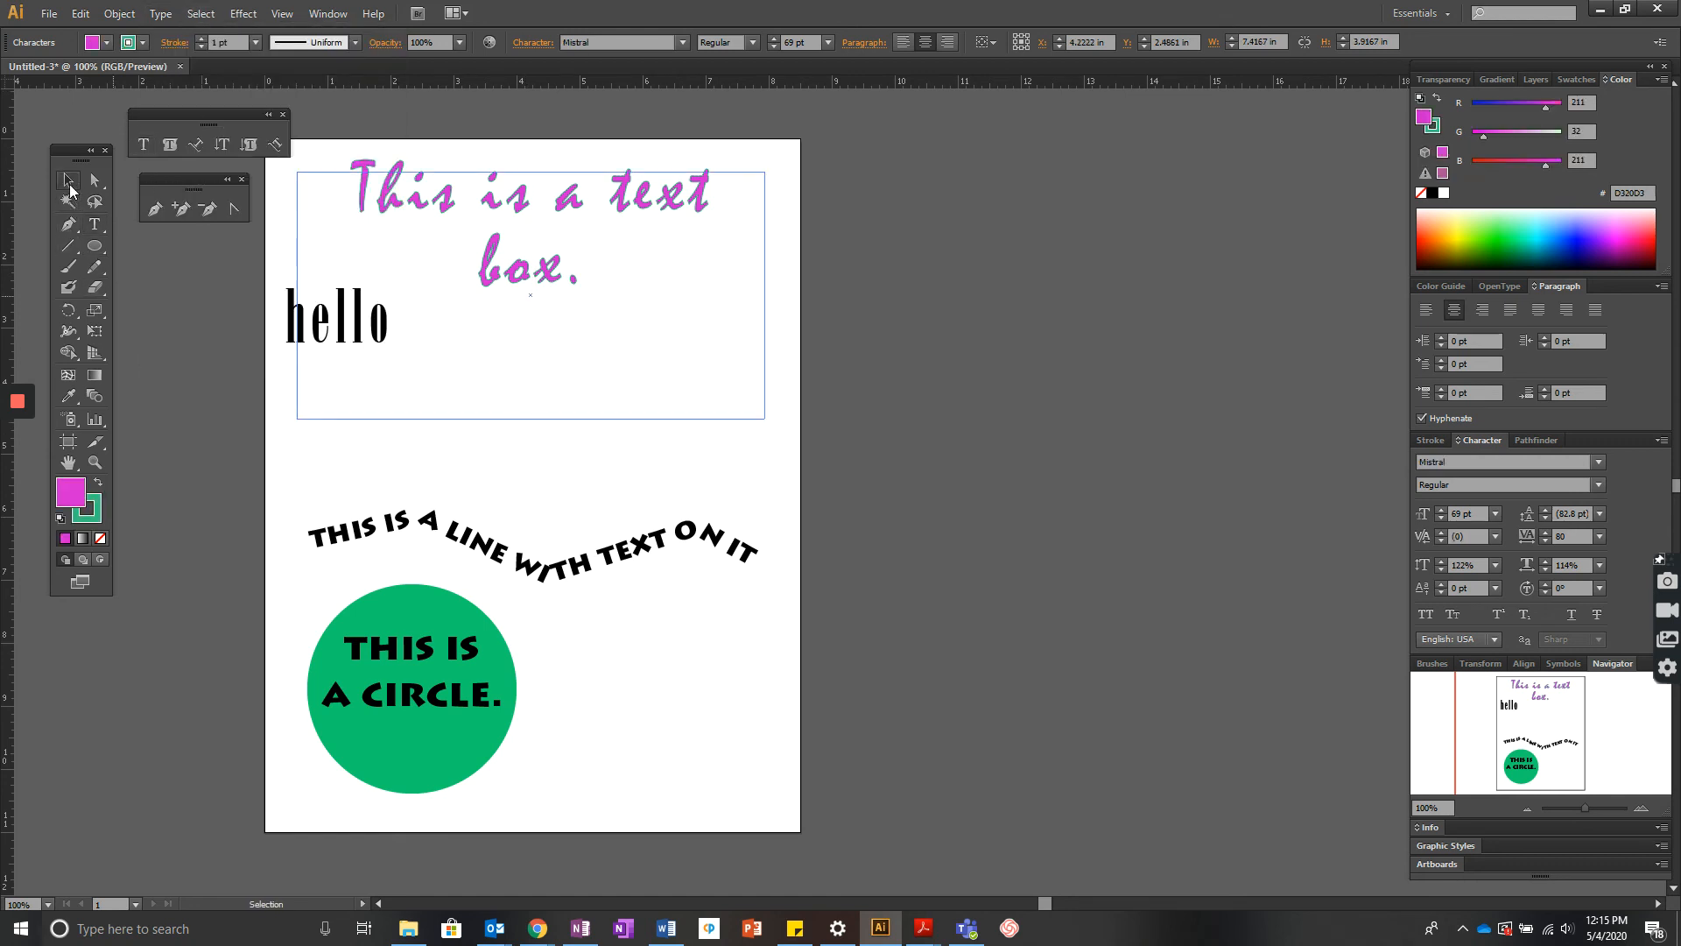
left_click(451, 429)
left_click(366, 338)
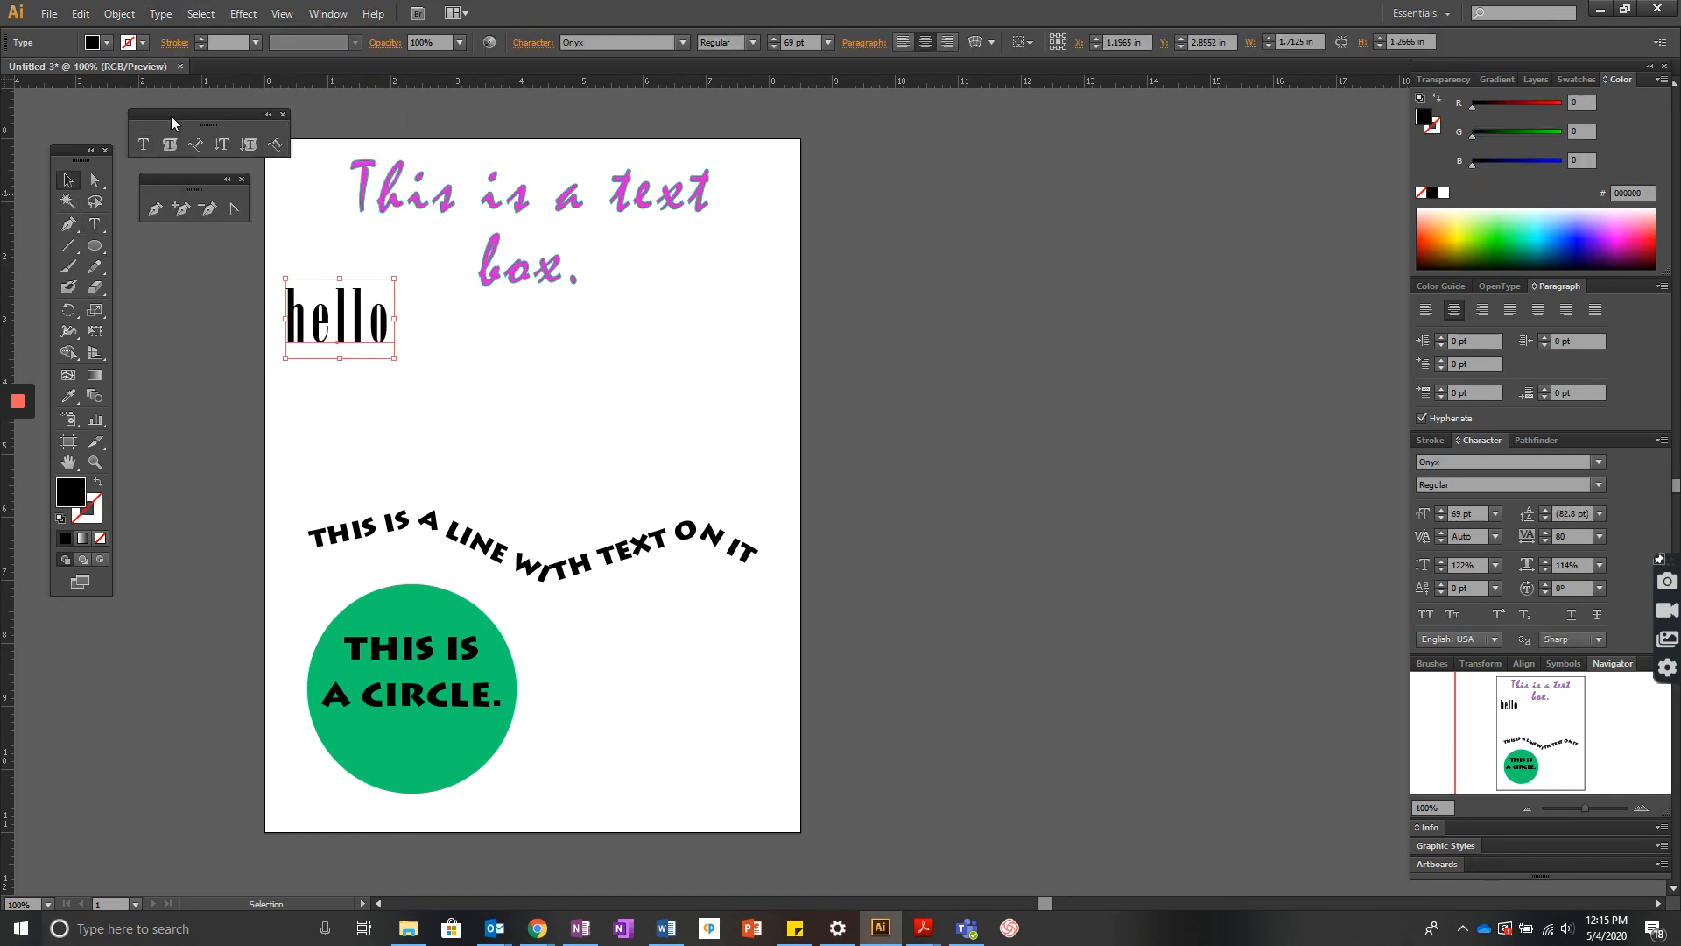
left_click(161, 13)
left_click(571, 392)
left_click(585, 436)
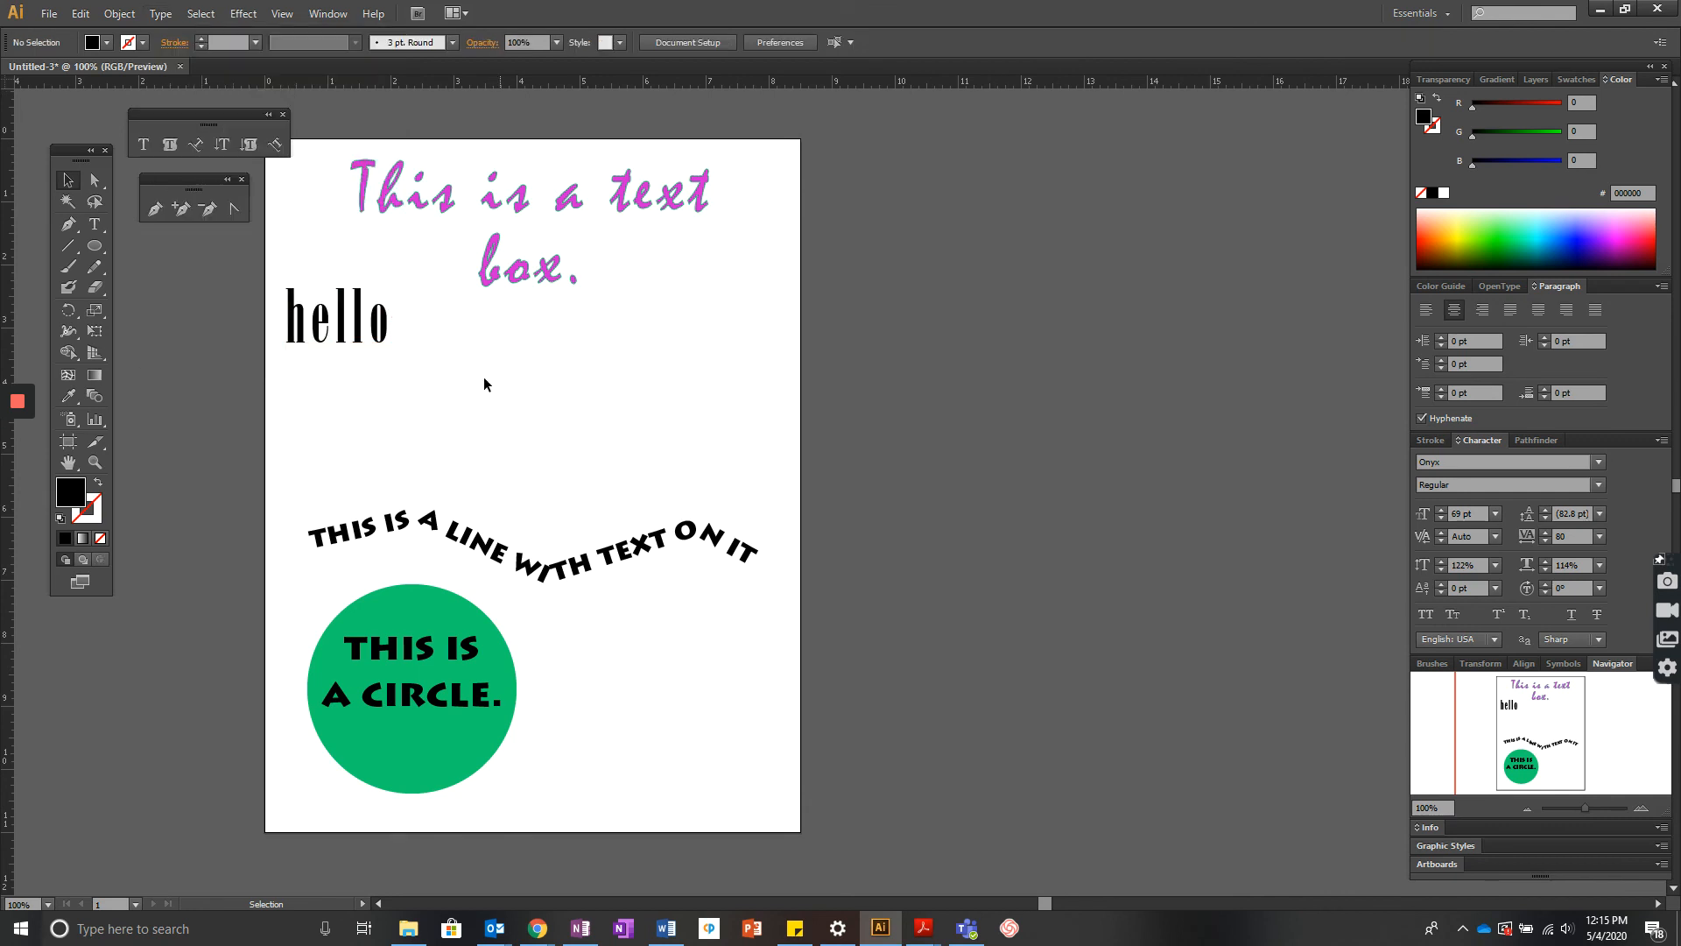
- Move the hello text down toward the centre of the page
double_click(366, 338)
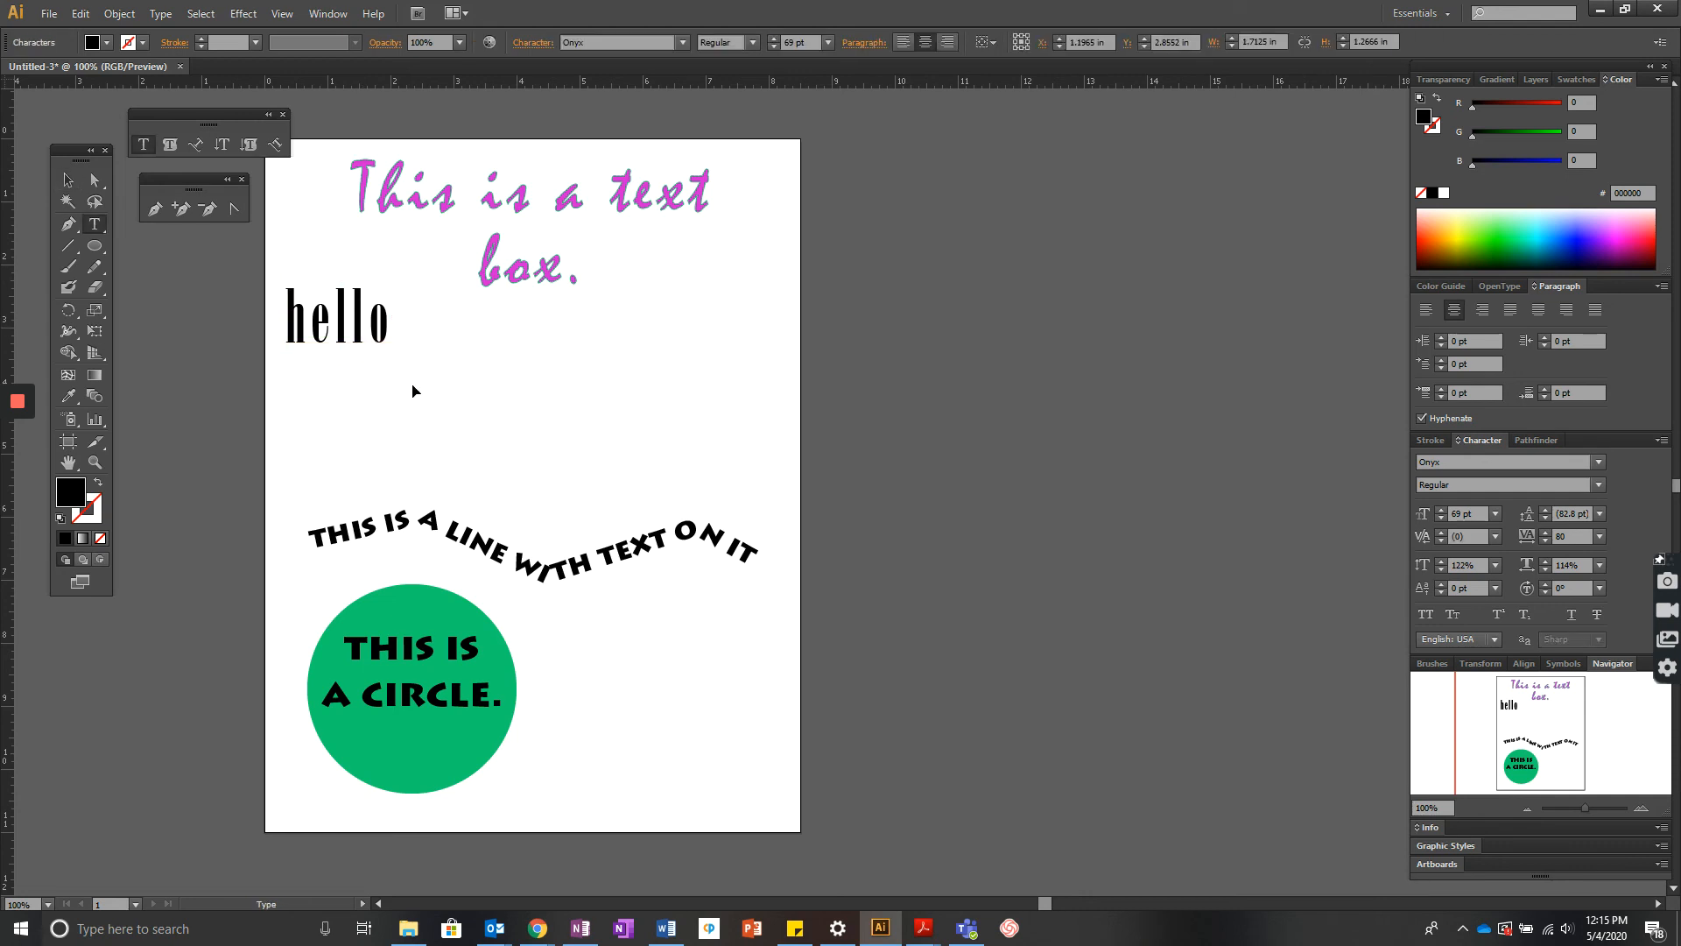
double_click(305, 319)
left_click(95, 179)
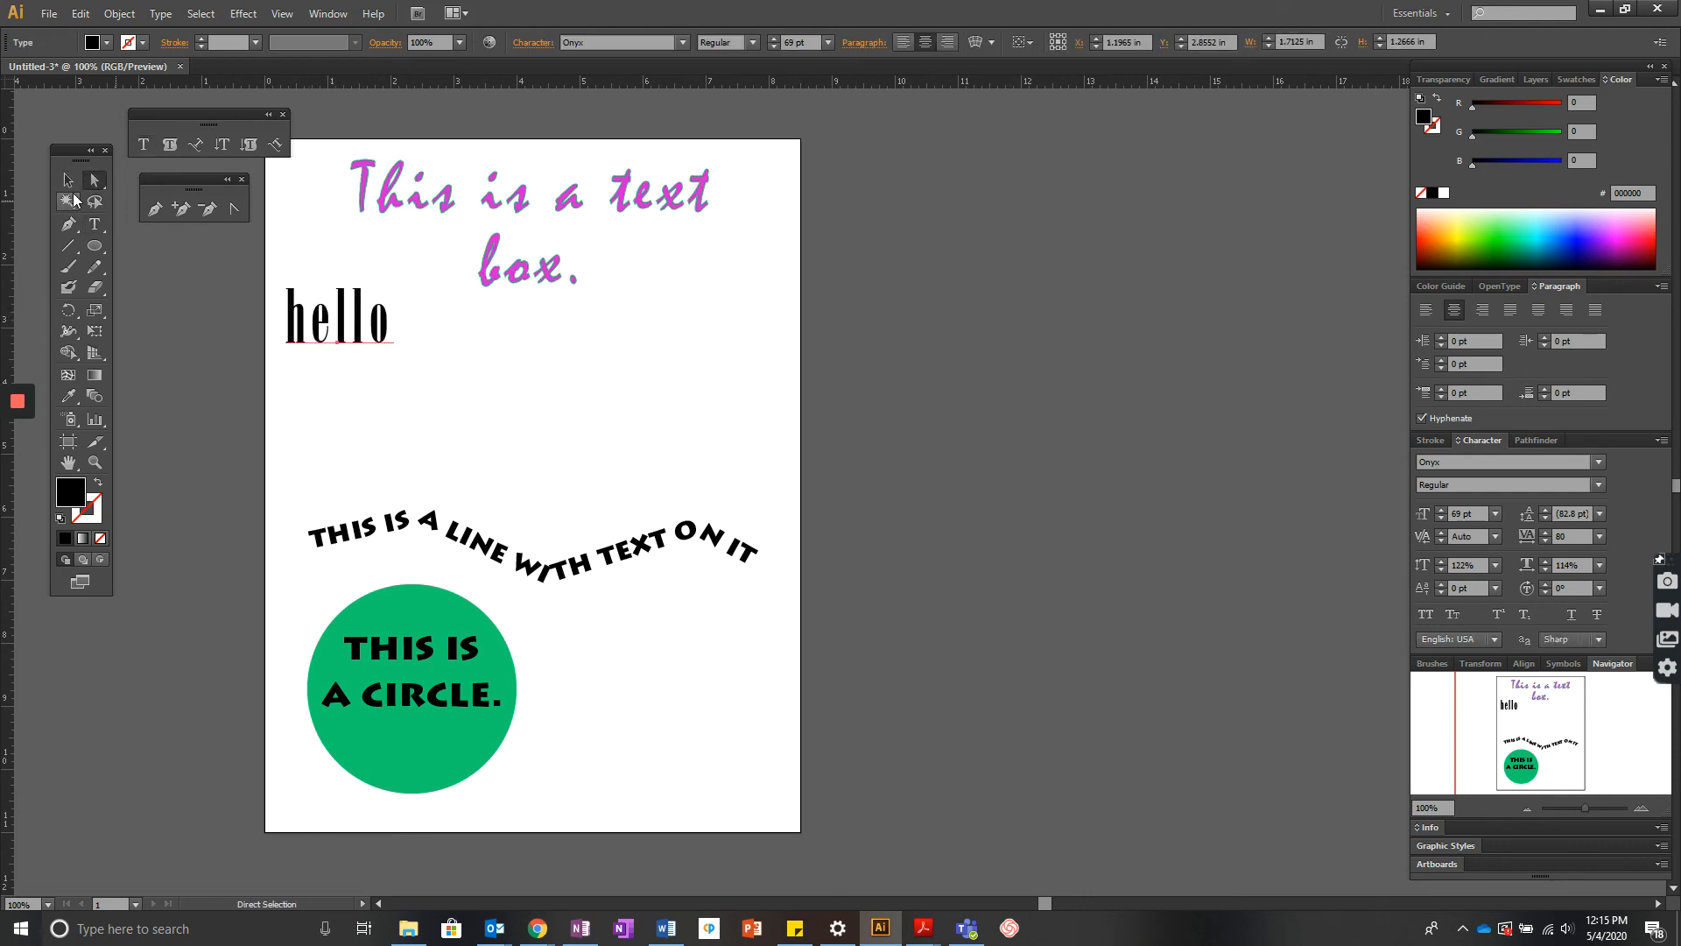
left_click(68, 179)
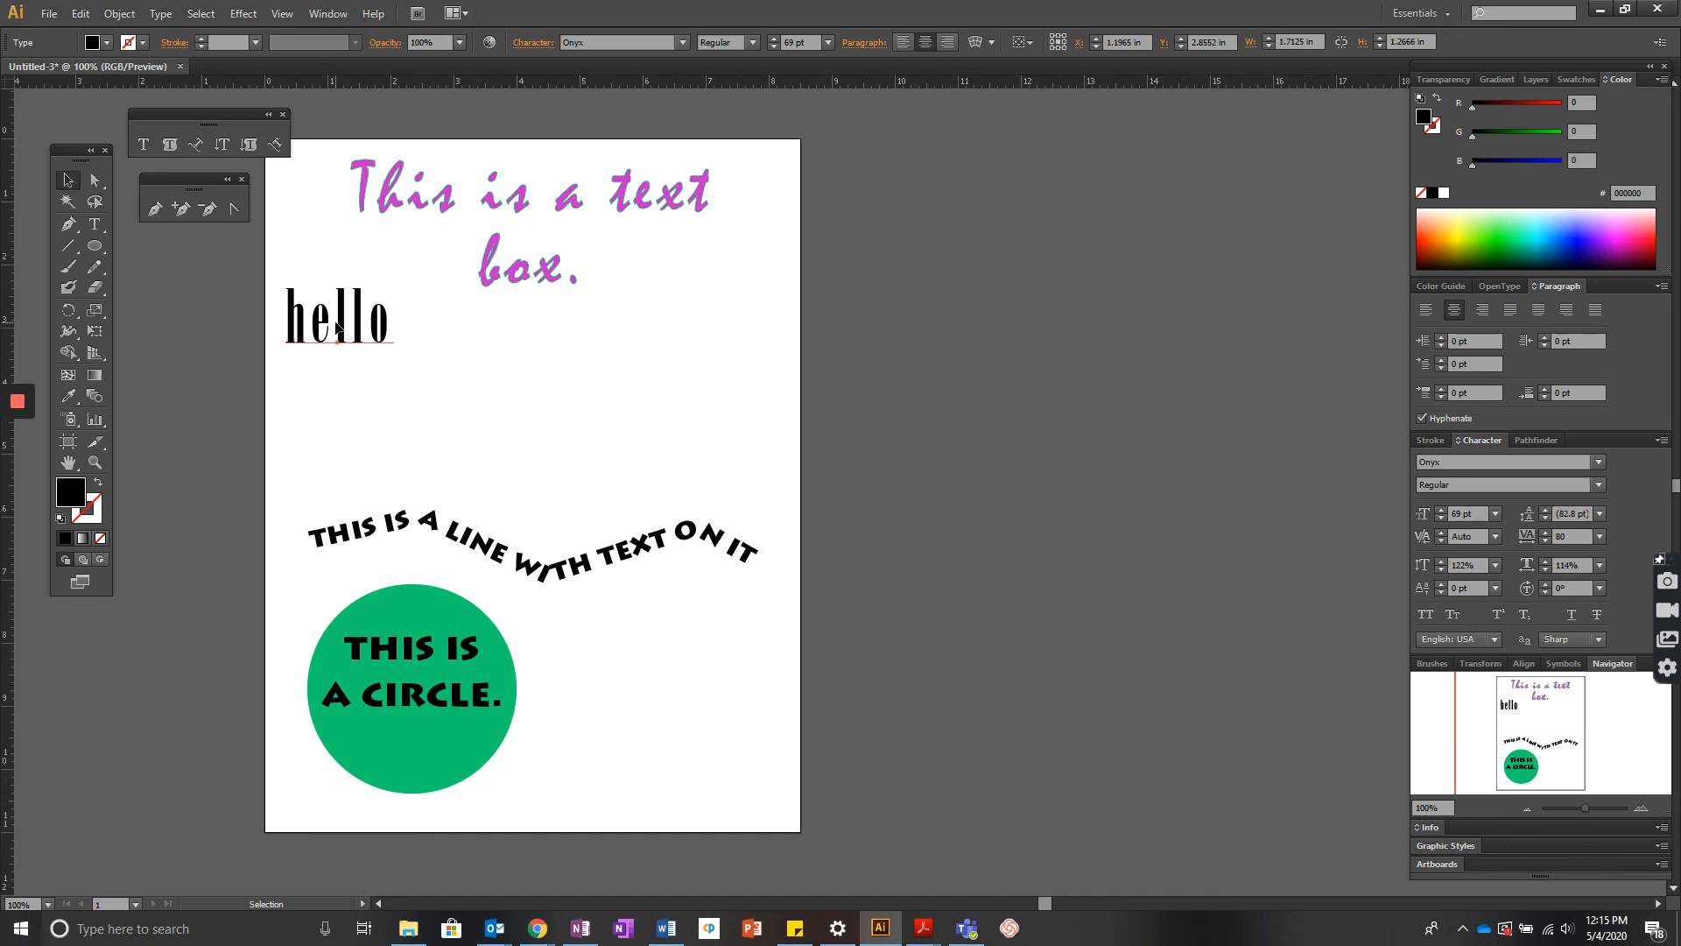
left_click_drag(338, 327, 513, 418)
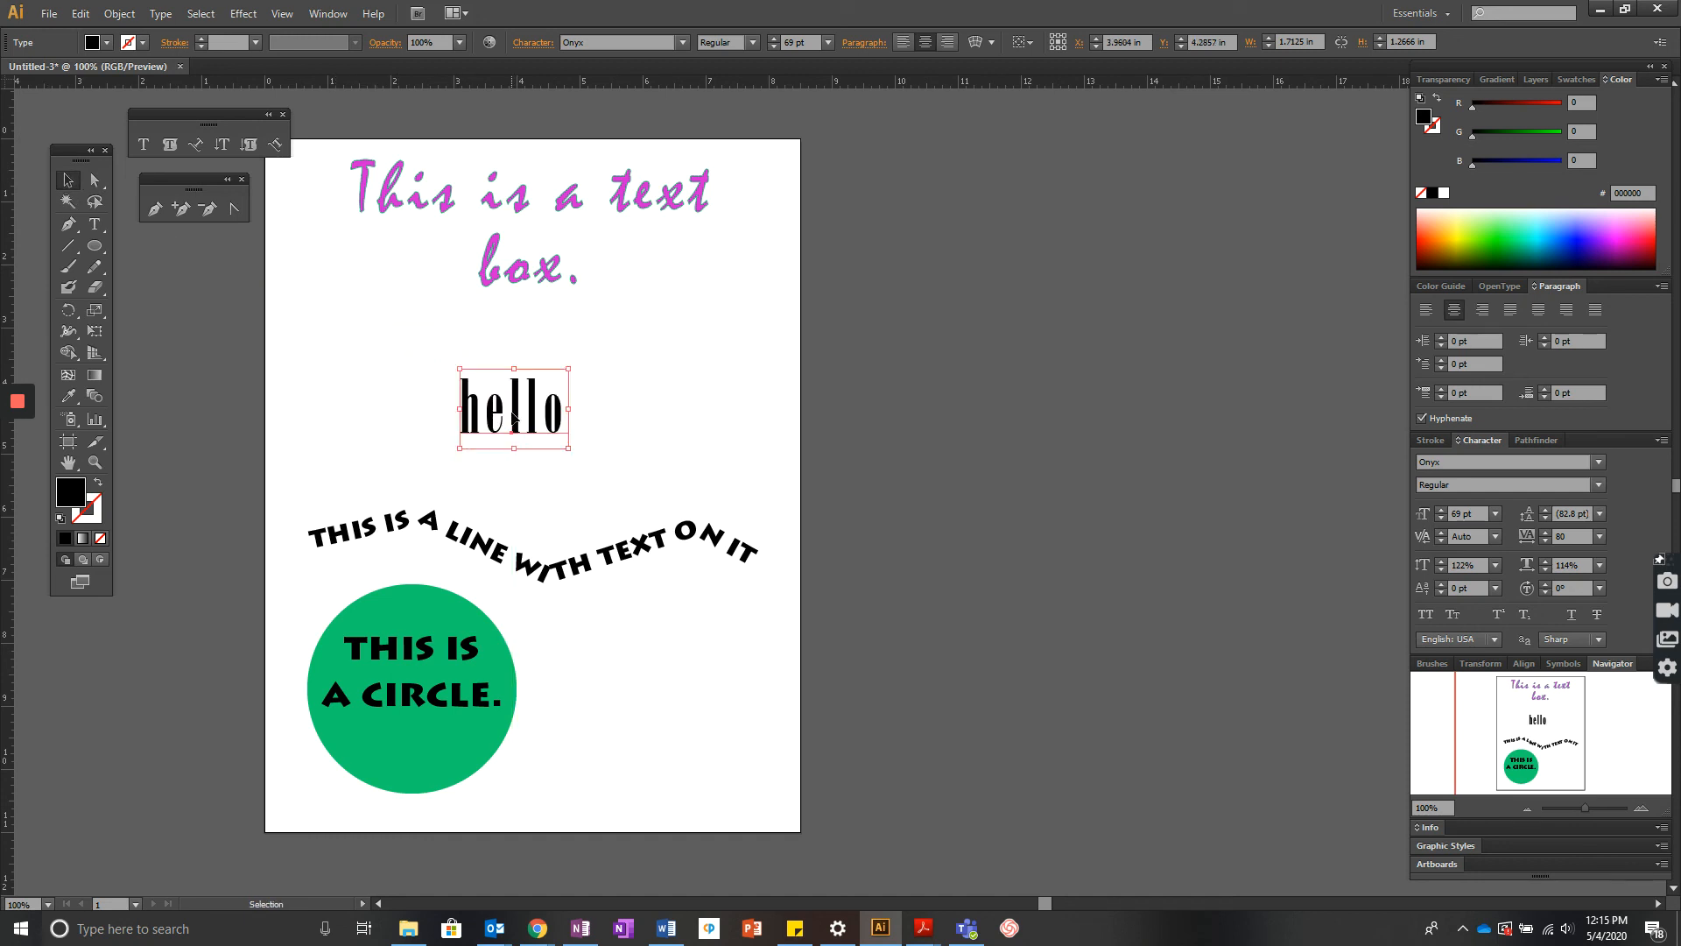
- Convert the hello text to outlines with Create Outlines
left_click(93, 180)
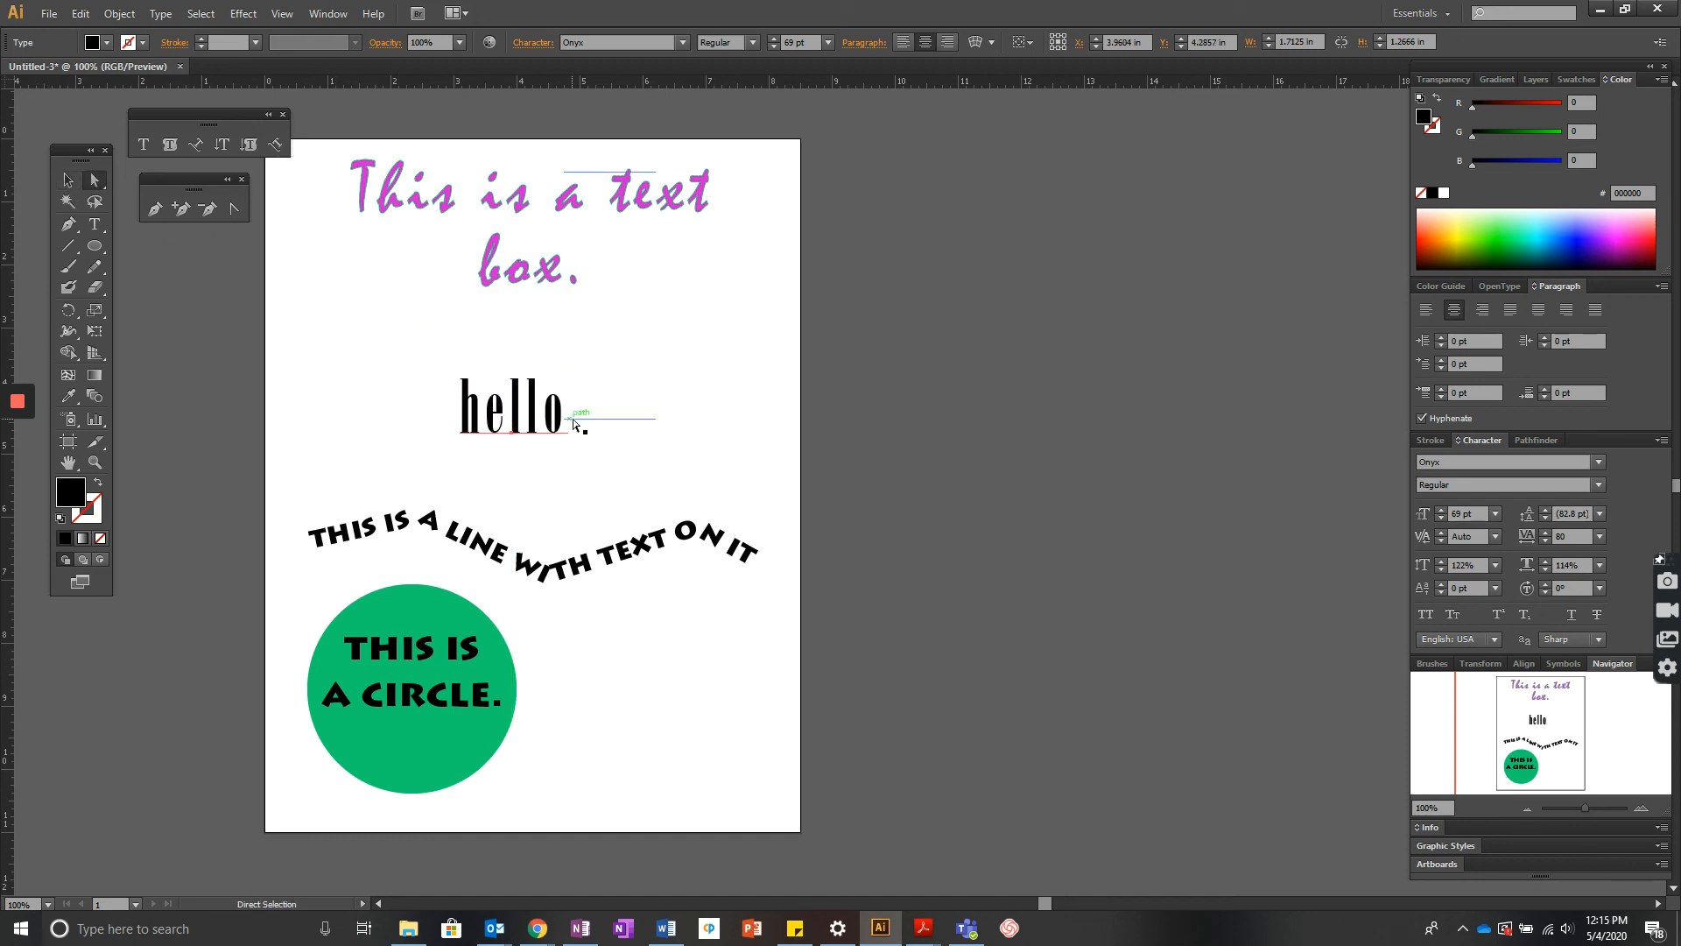
mouse_move(563, 426)
left_mouse_down()
mouse_move(583, 413)
mouse_move(559, 422)
left_mouse_up()
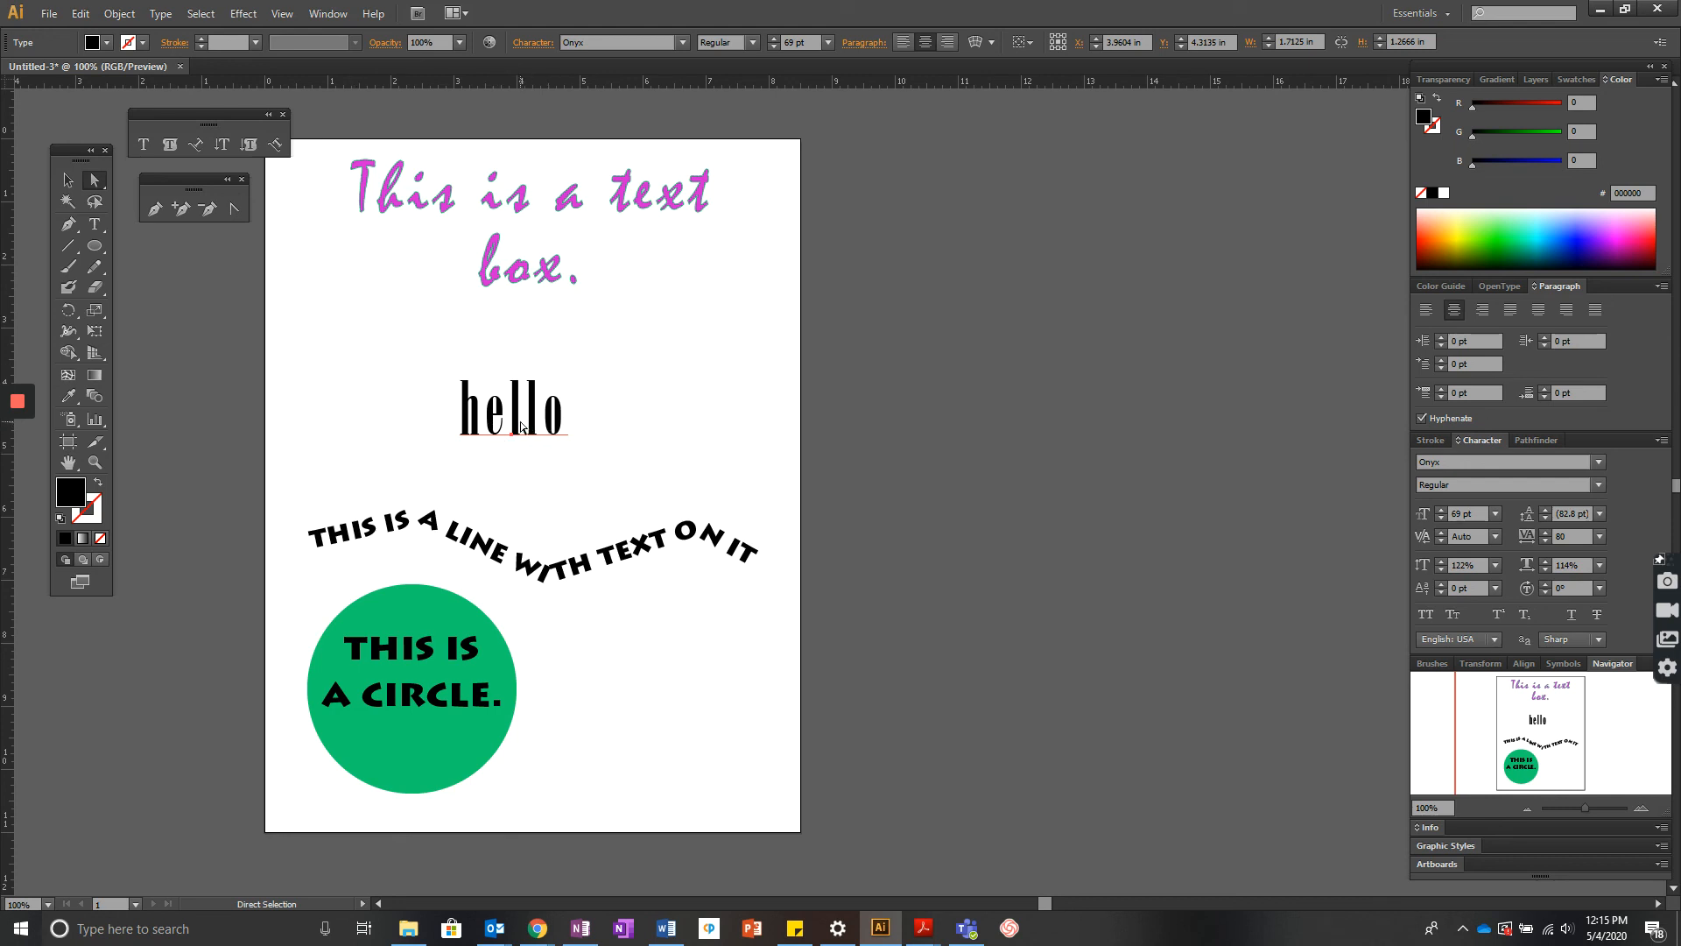
left_click(162, 14)
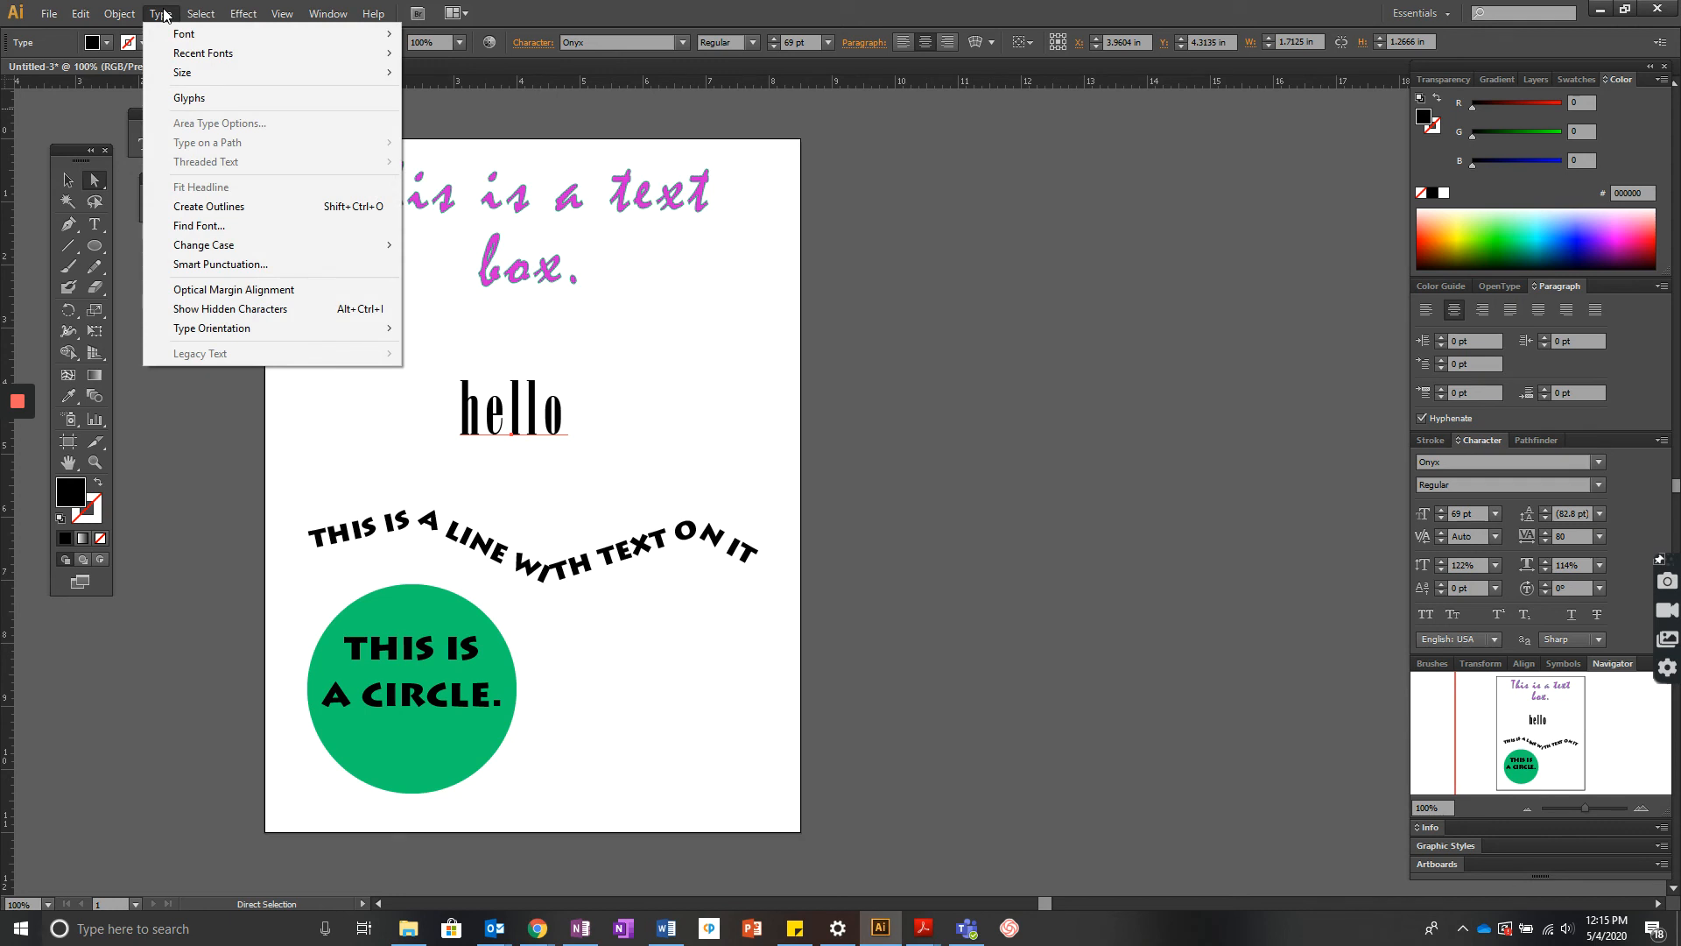
left_click(253, 206)
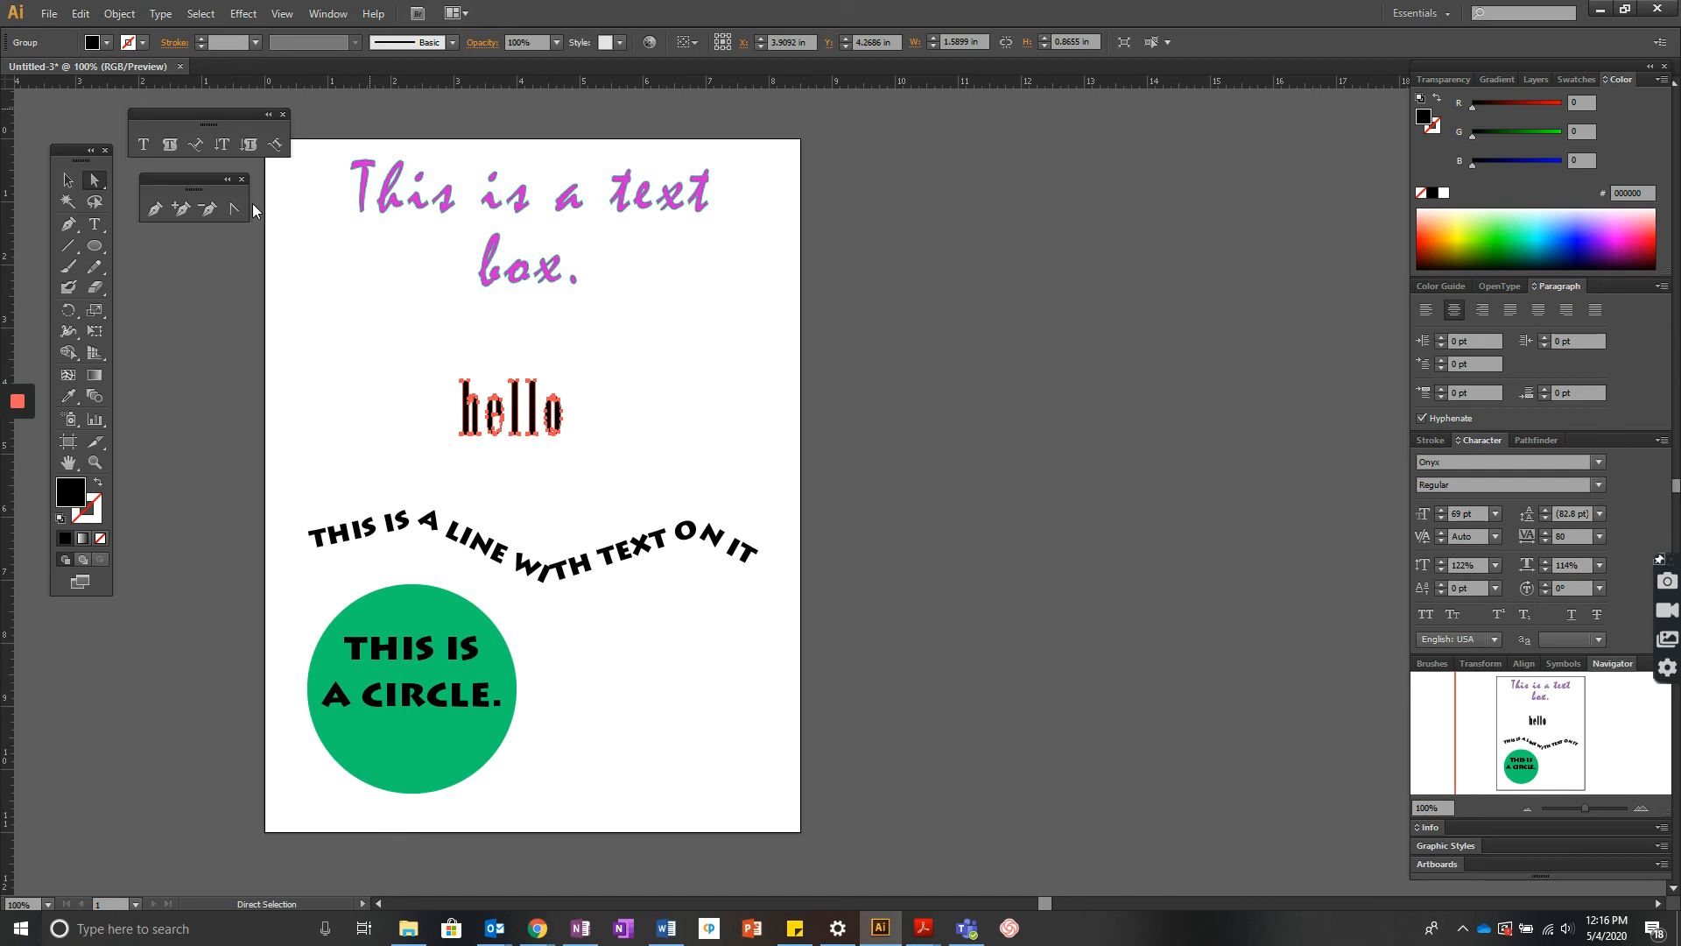
- Move the outlined hello letters slightly upward
key("ctrl+plus")
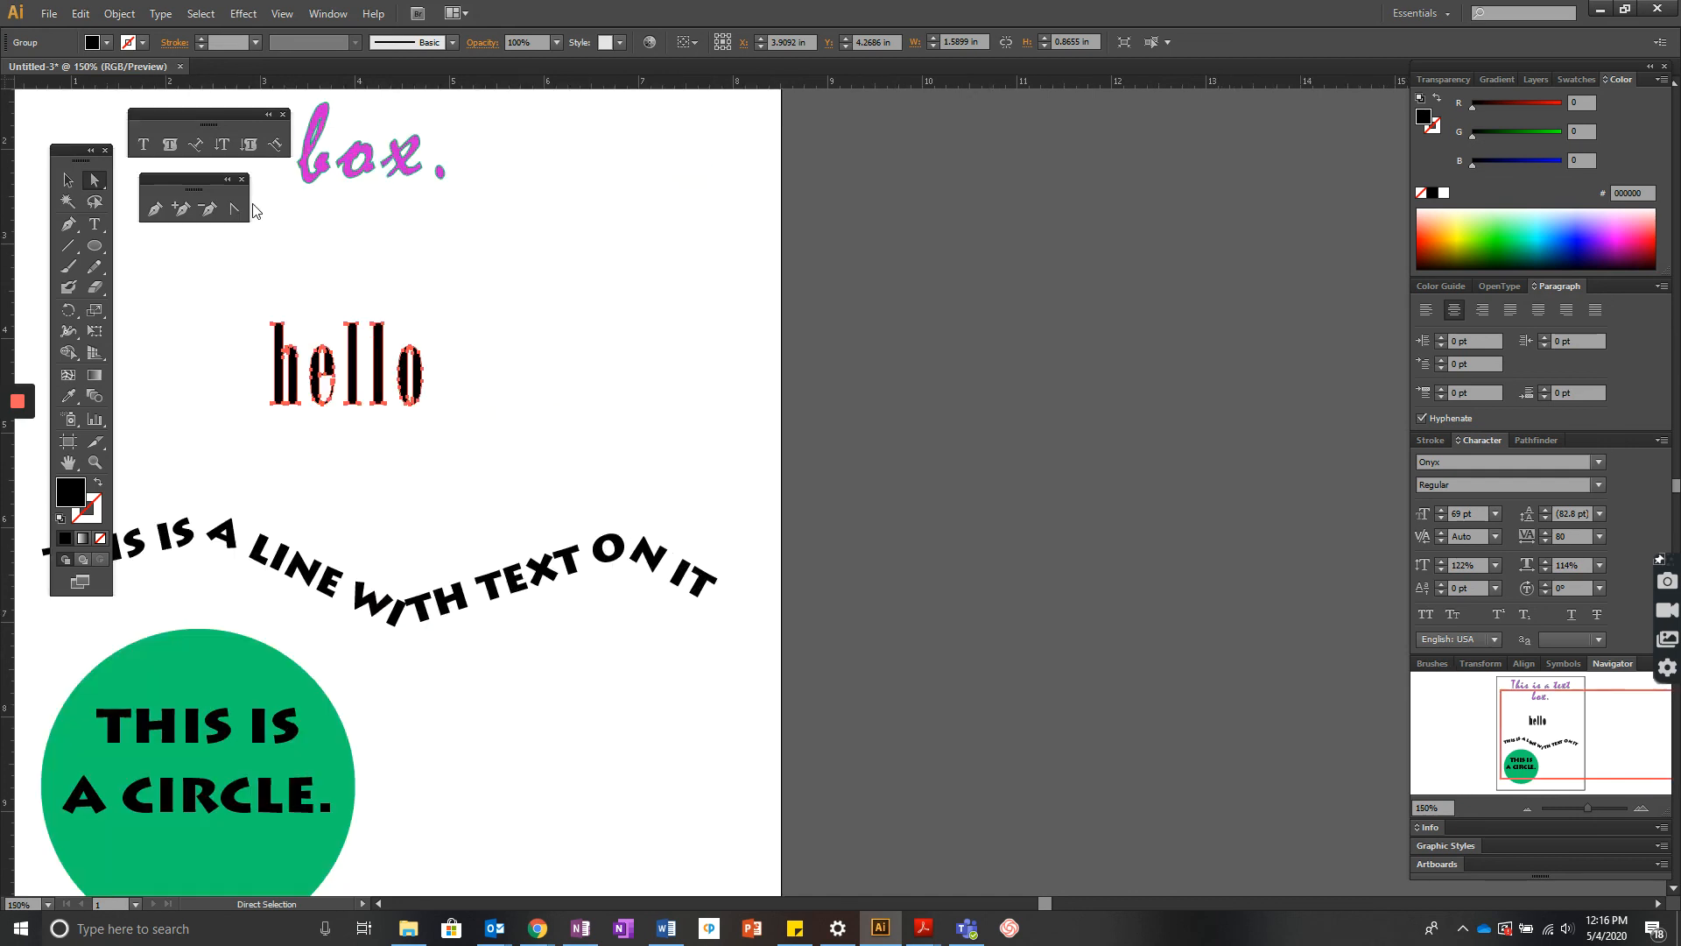
key("ctrl+plus")
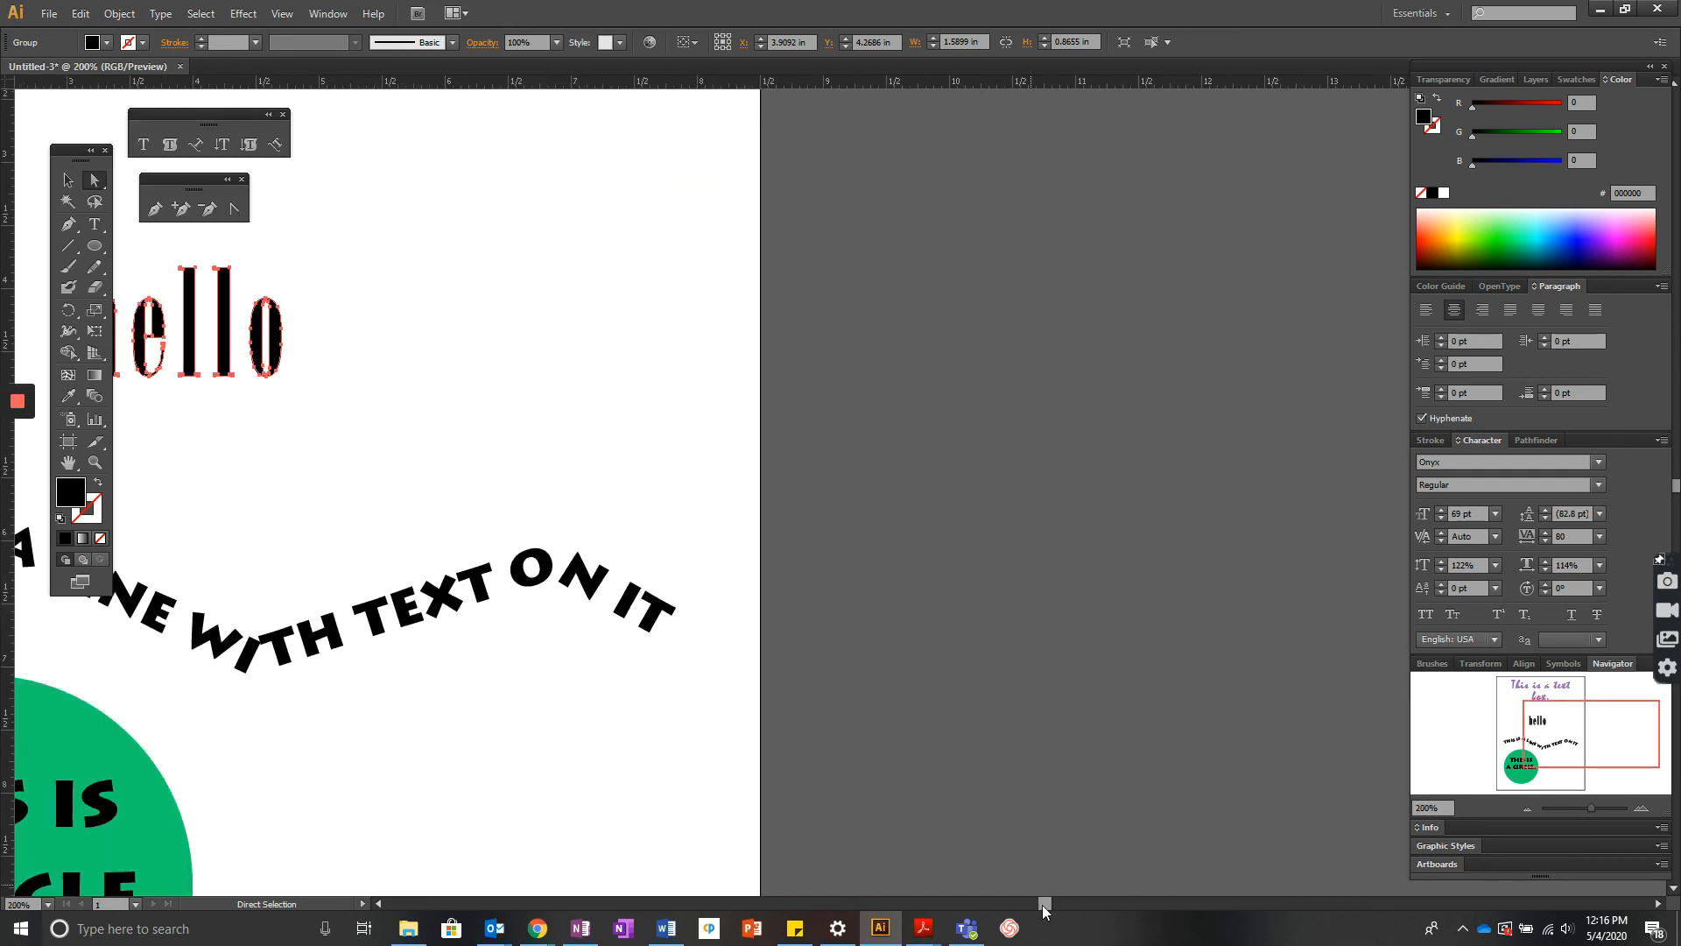
left_click_drag(1040, 902, 1019, 903)
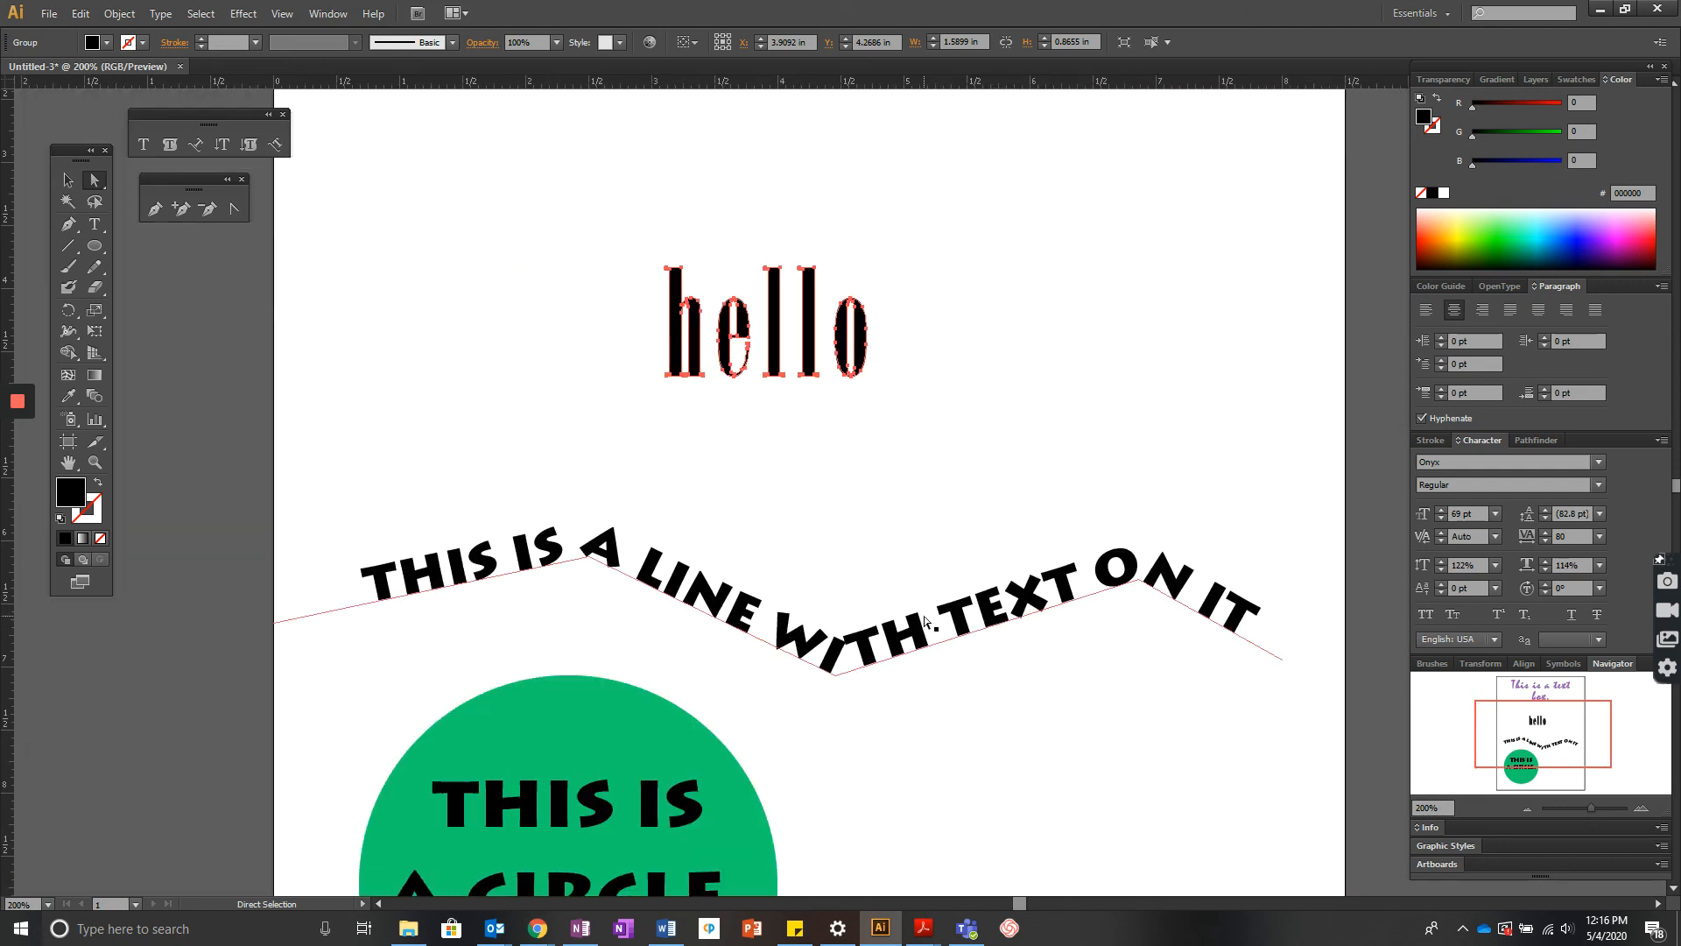
key("ctrl+plus")
key("ctrl+plus")
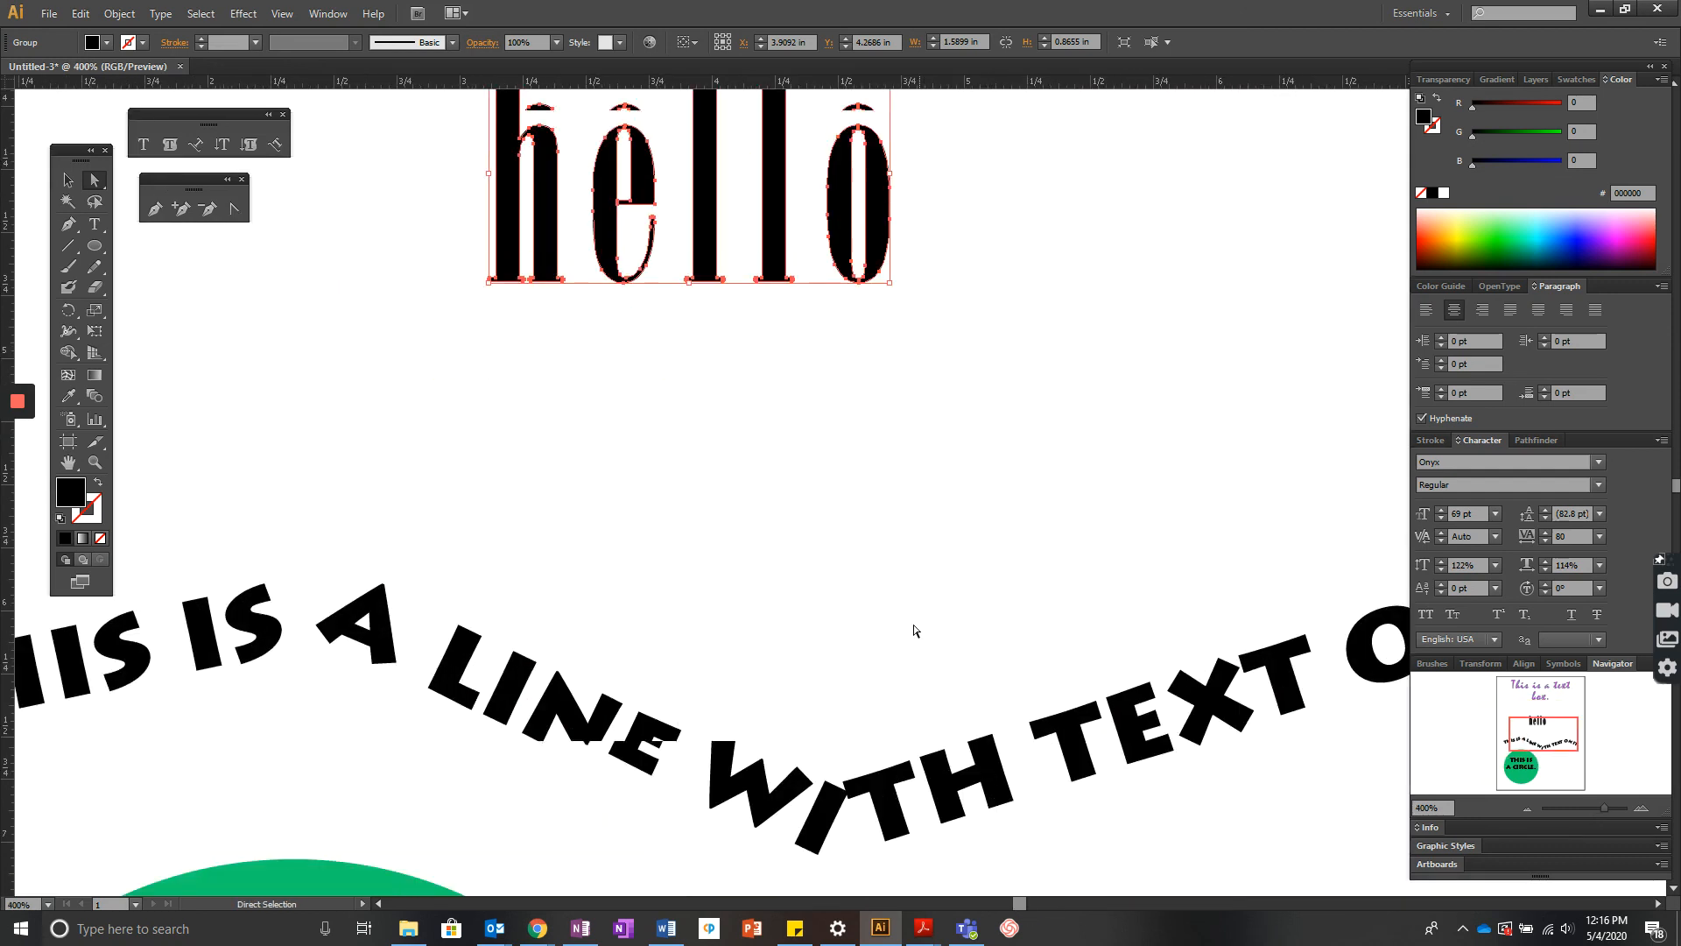
scroll(910, 630, "up", 3)
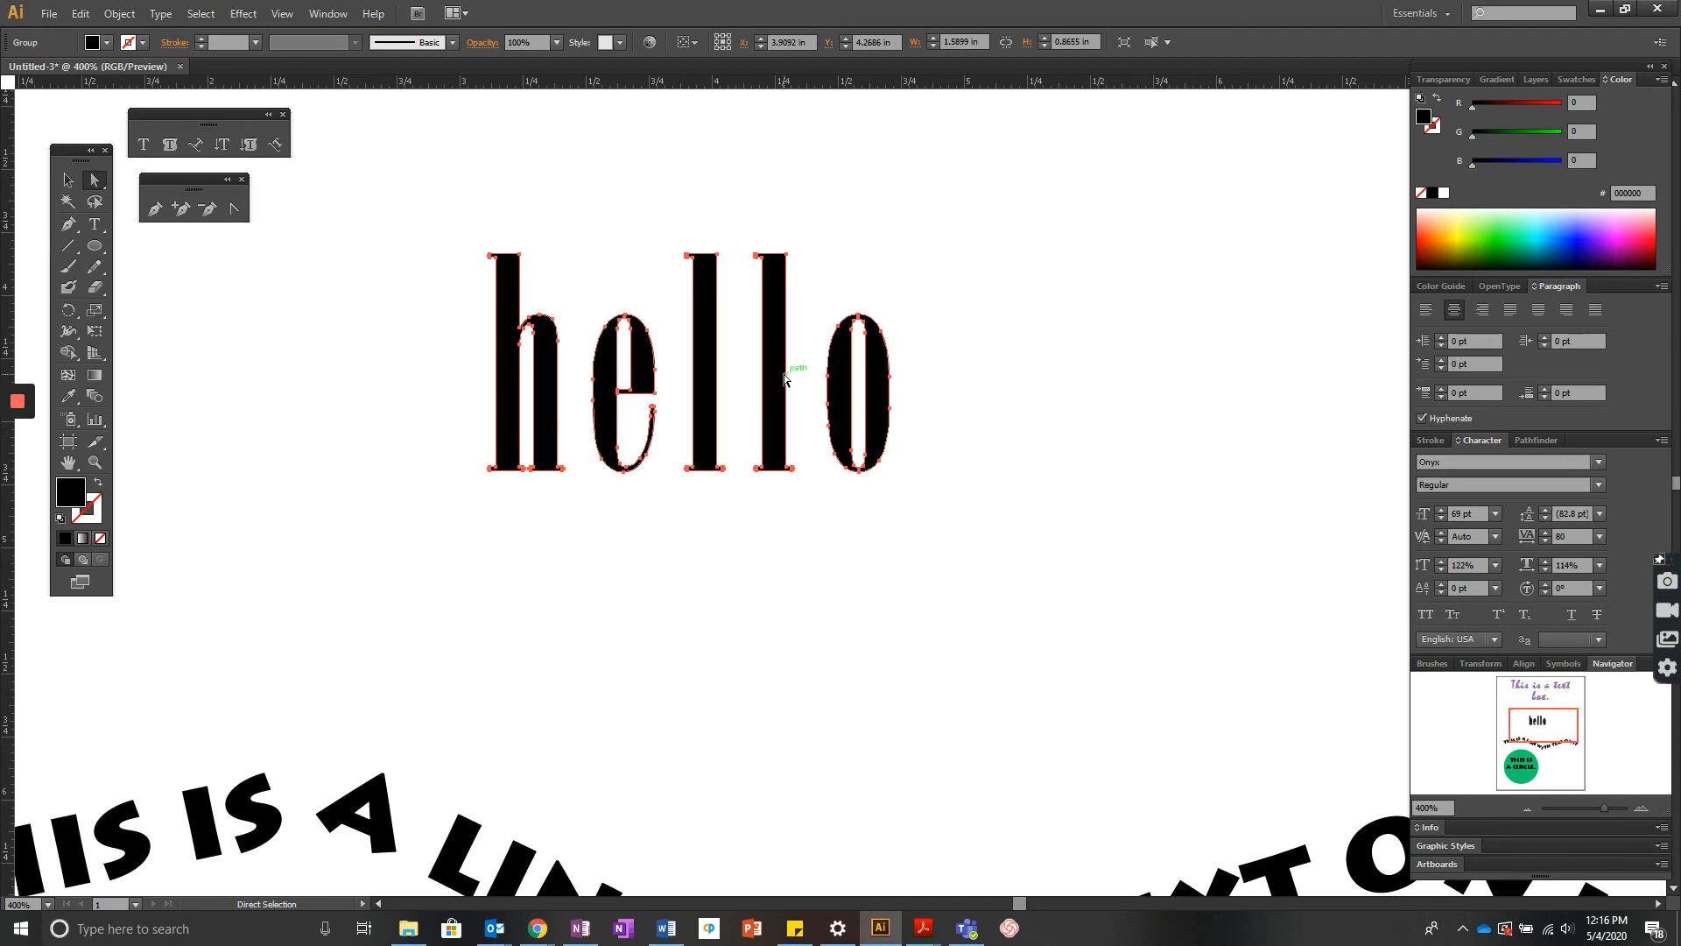
left_click_drag(784, 378, 780, 329)
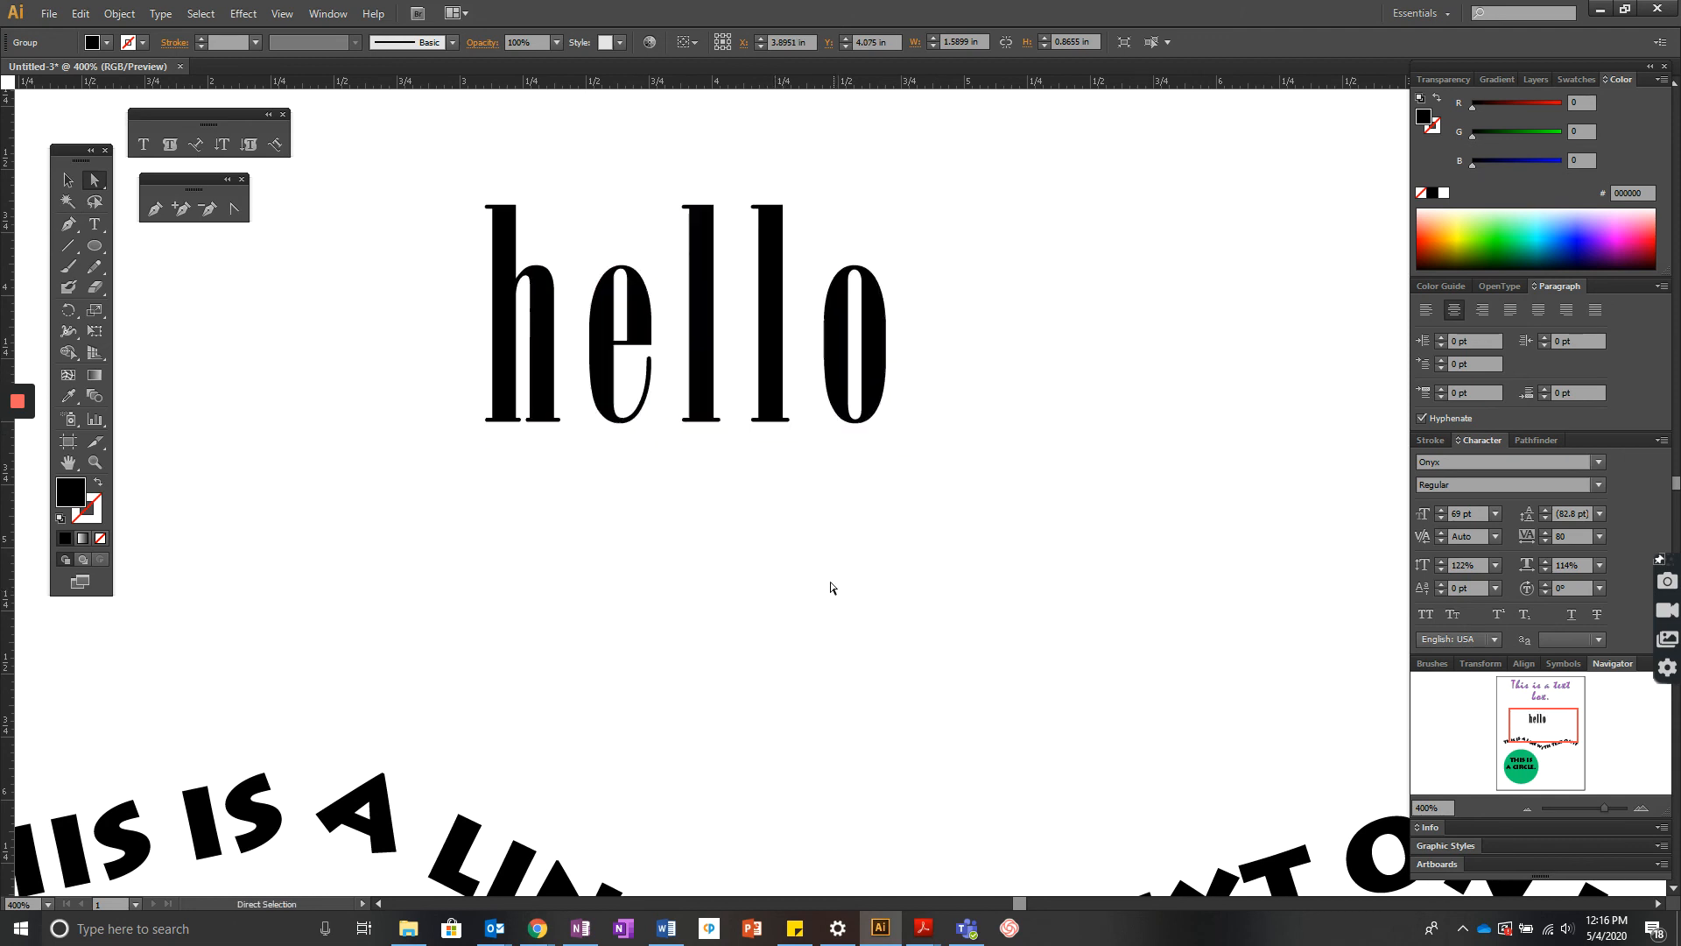
- Drag the second l letter downward so it drops below the baseline
left_click(770, 381)
left_click_drag(770, 386, 781, 449)
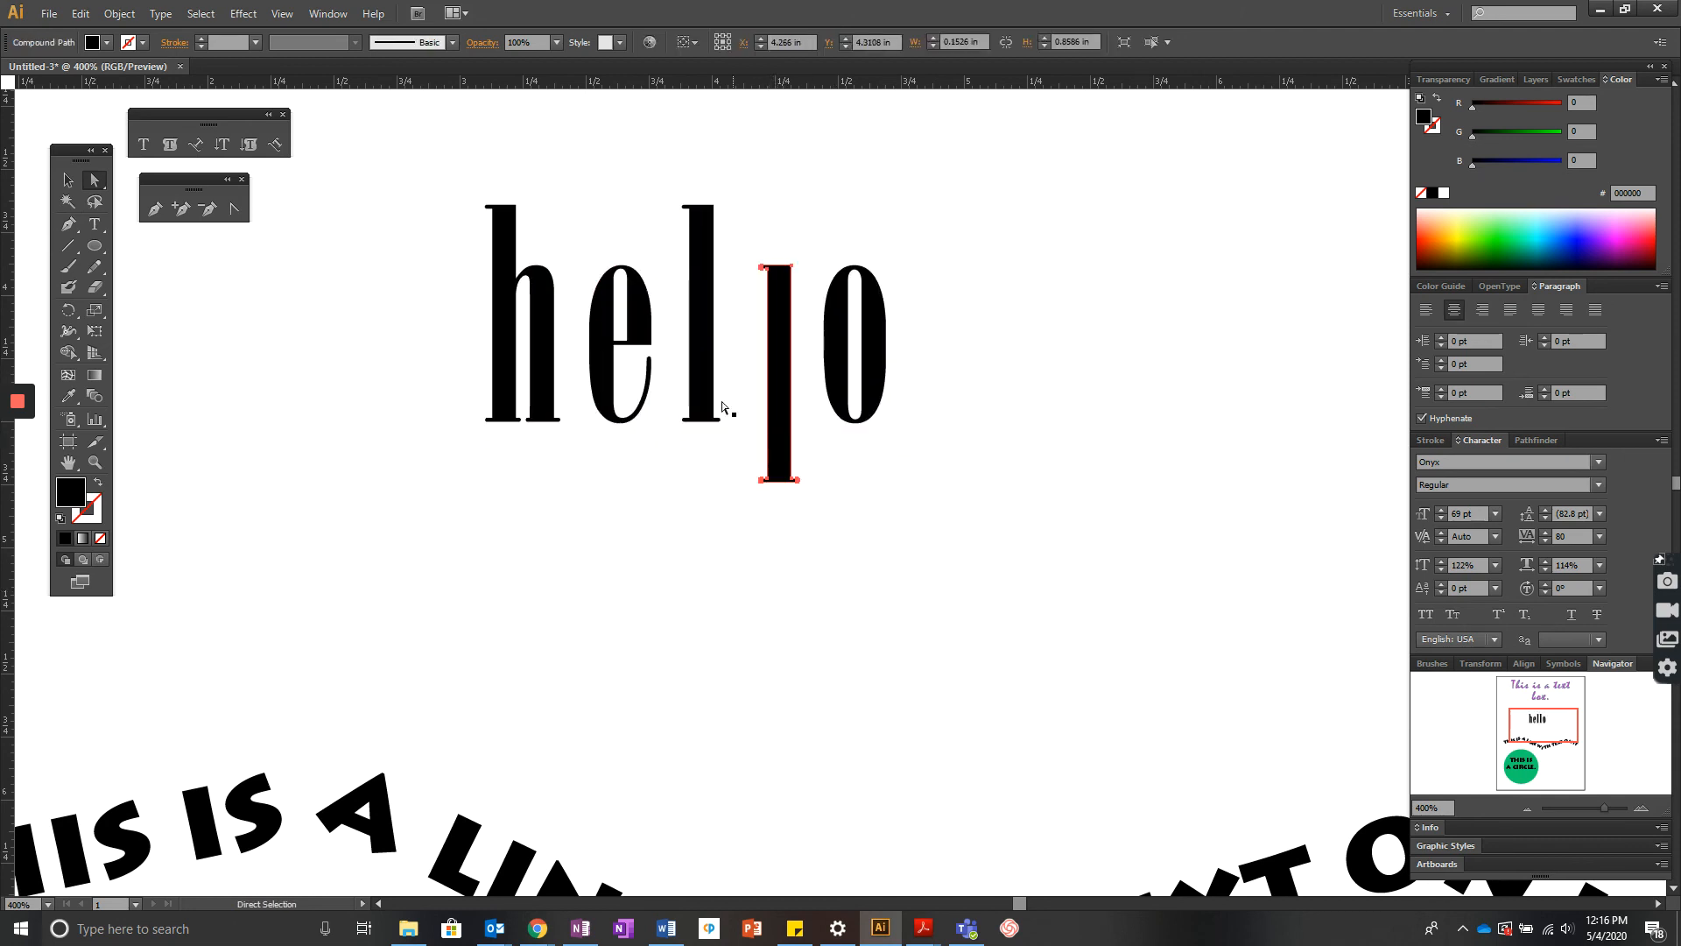
- Shift the first l letter and rotate it into a diagonal stroke
left_click_drag(697, 345, 720, 366)
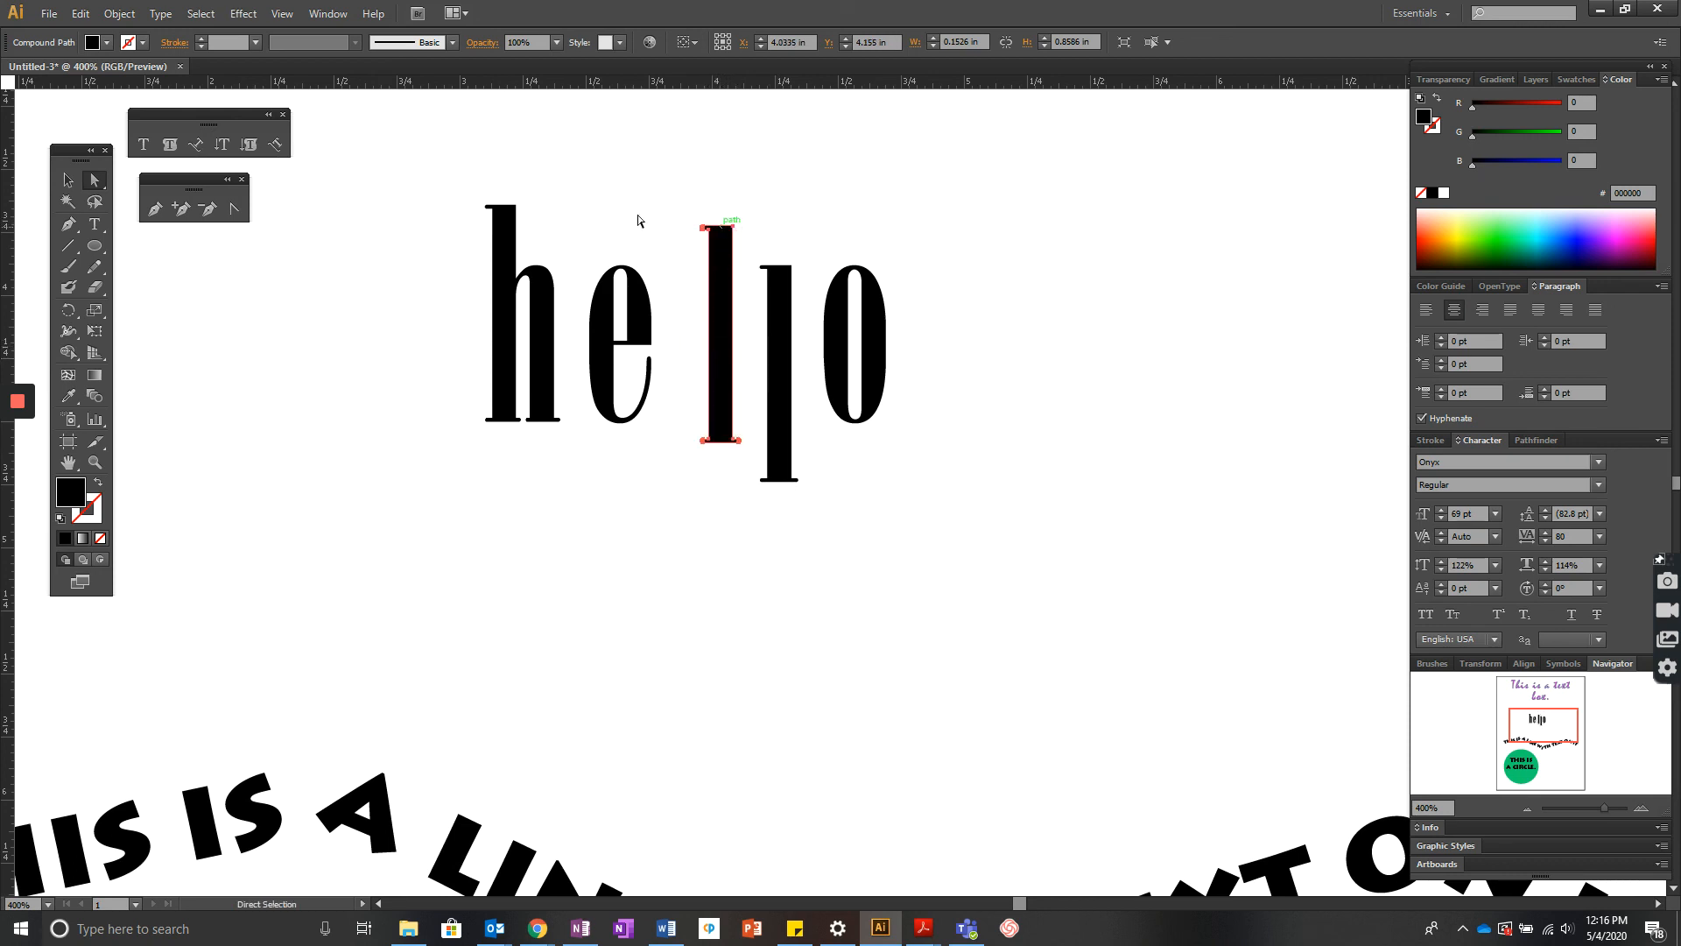
key("v")
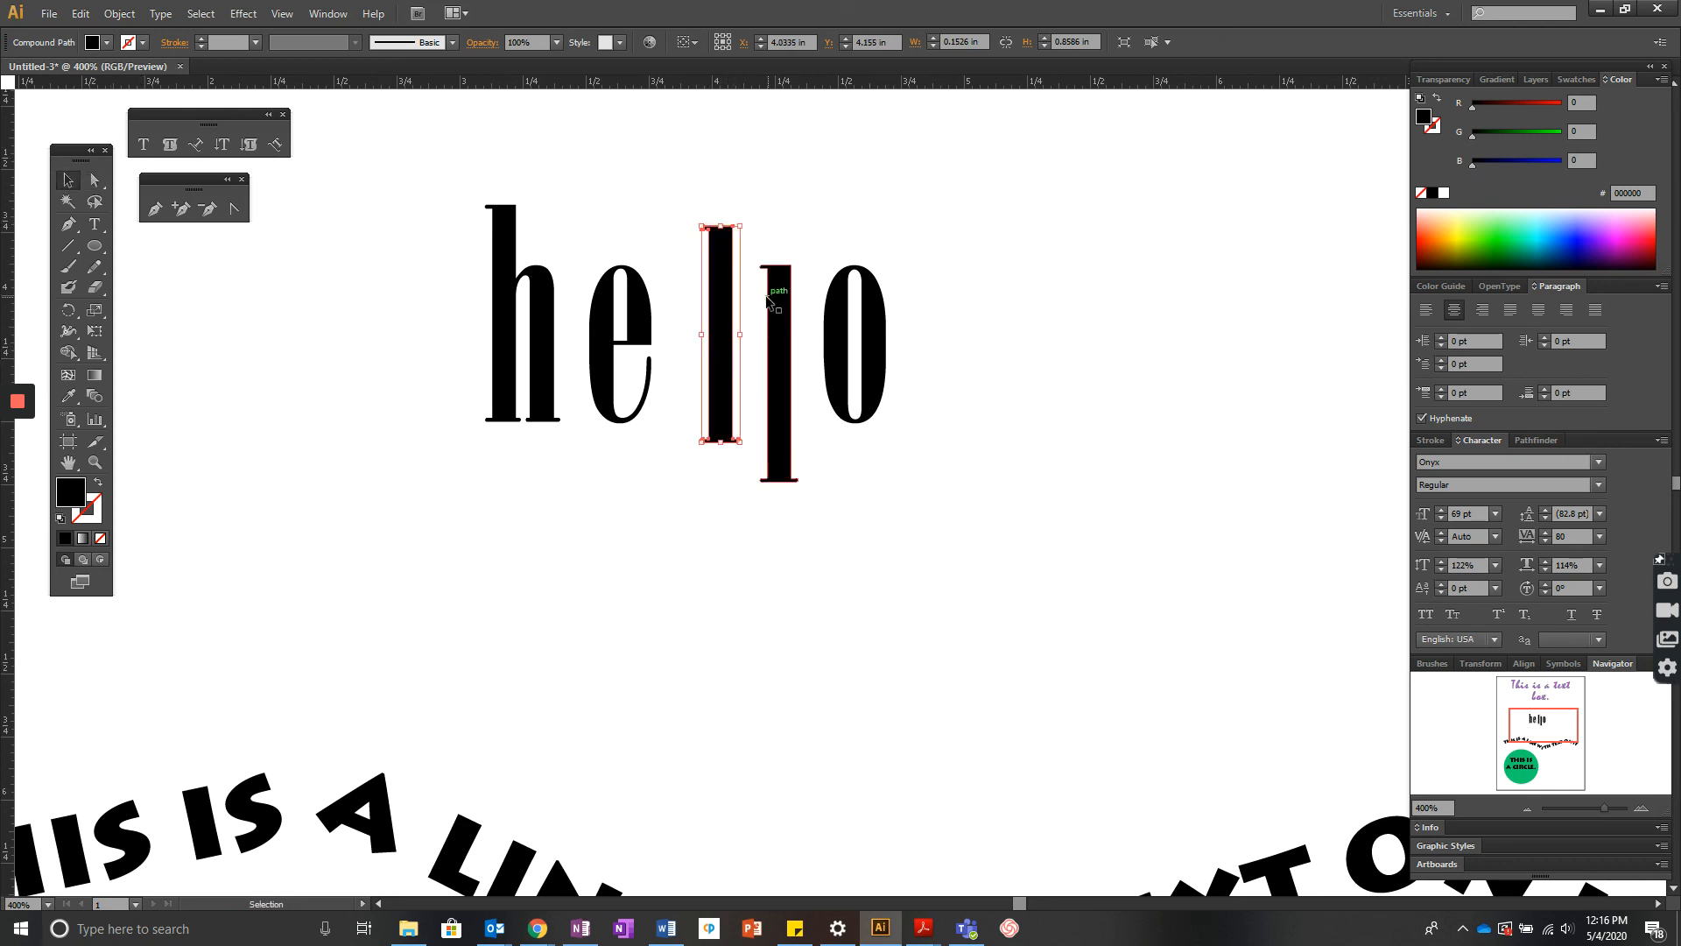
left_click_drag(748, 227, 698, 227)
left_click(900, 320)
left_click(874, 342)
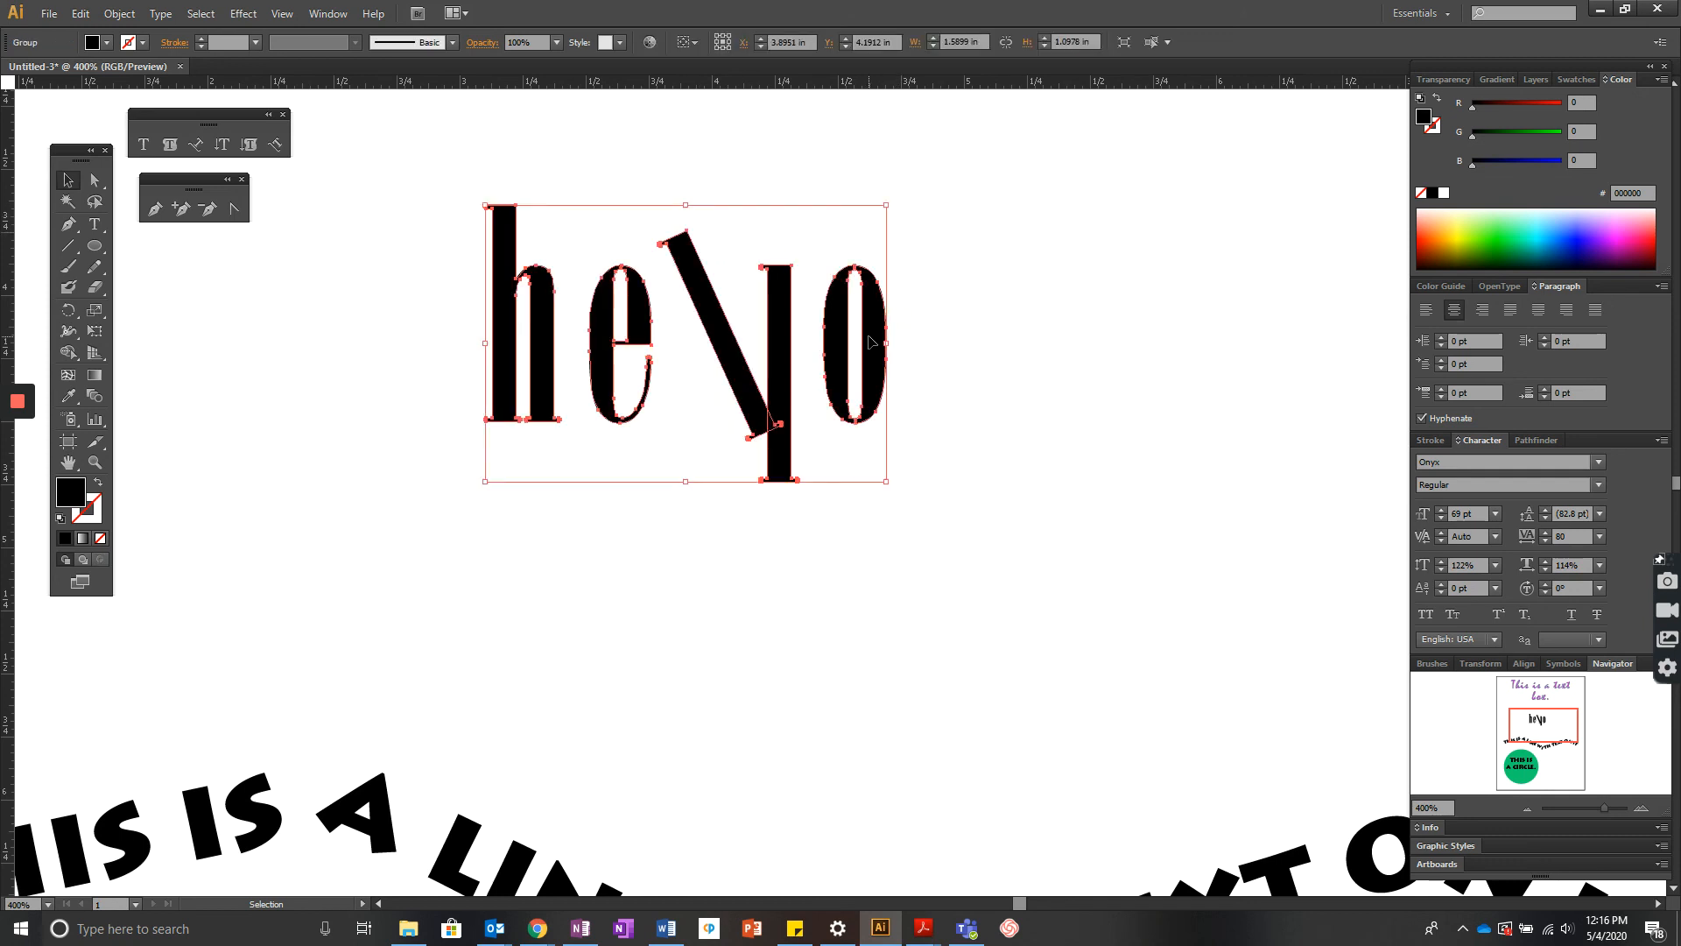
left_click(920, 369)
left_click(94, 180)
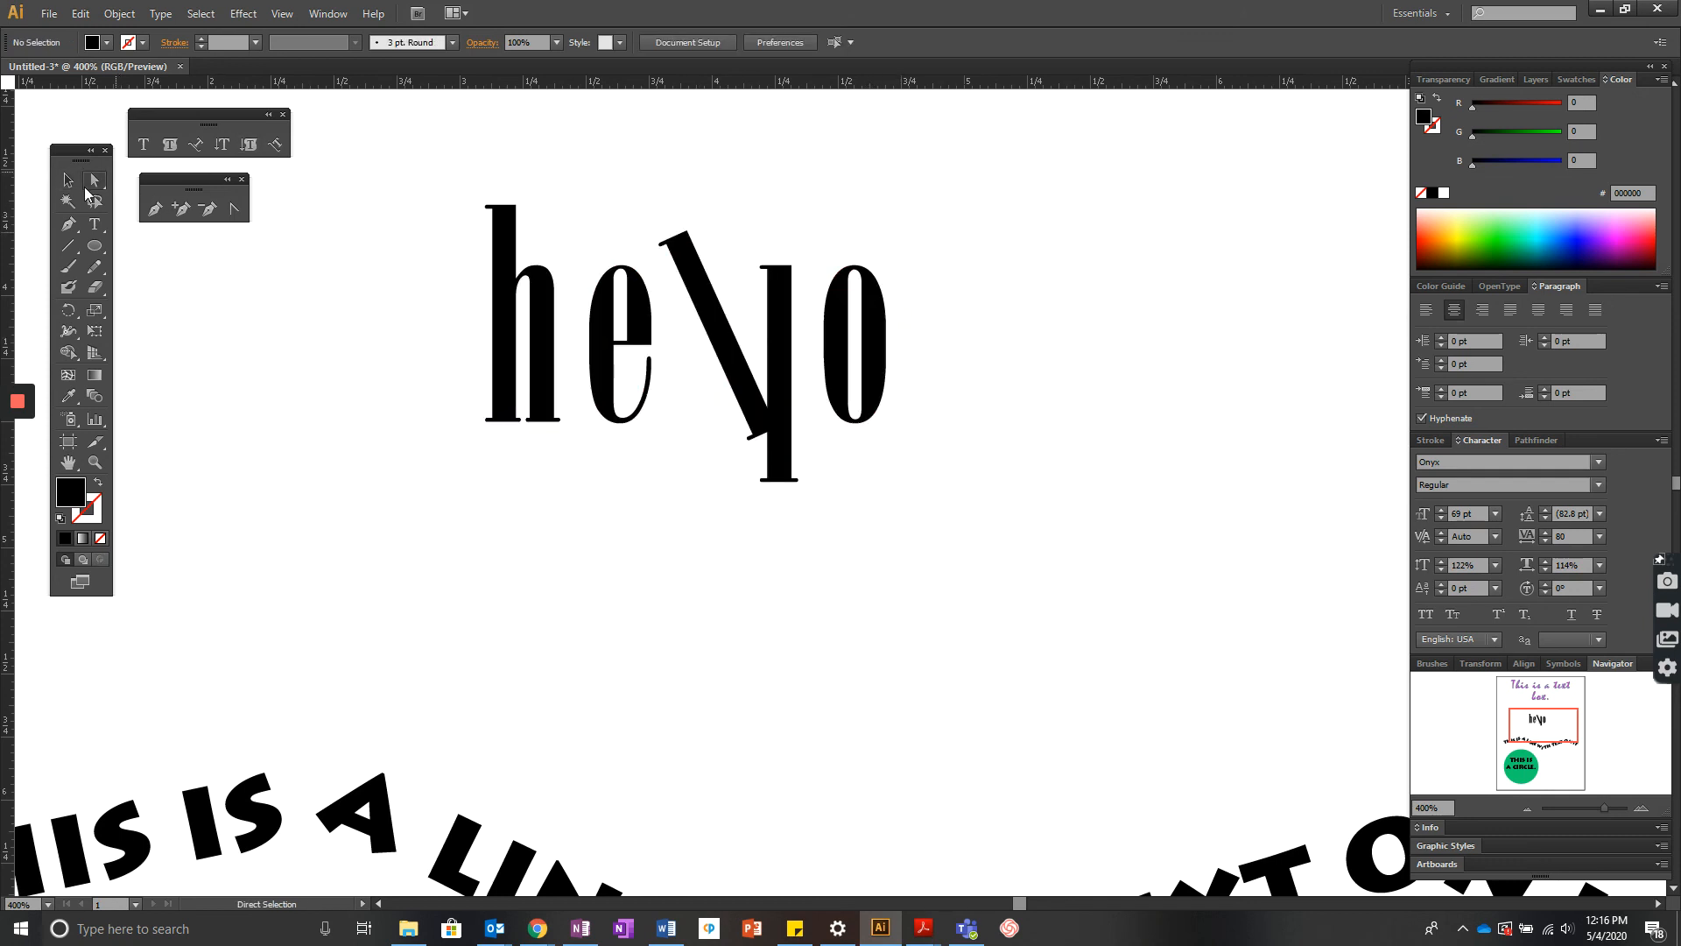
- Slide the o letter leftward so it overlaps the dropped l
left_click_drag(880, 346, 844, 377)
left_click(969, 465)
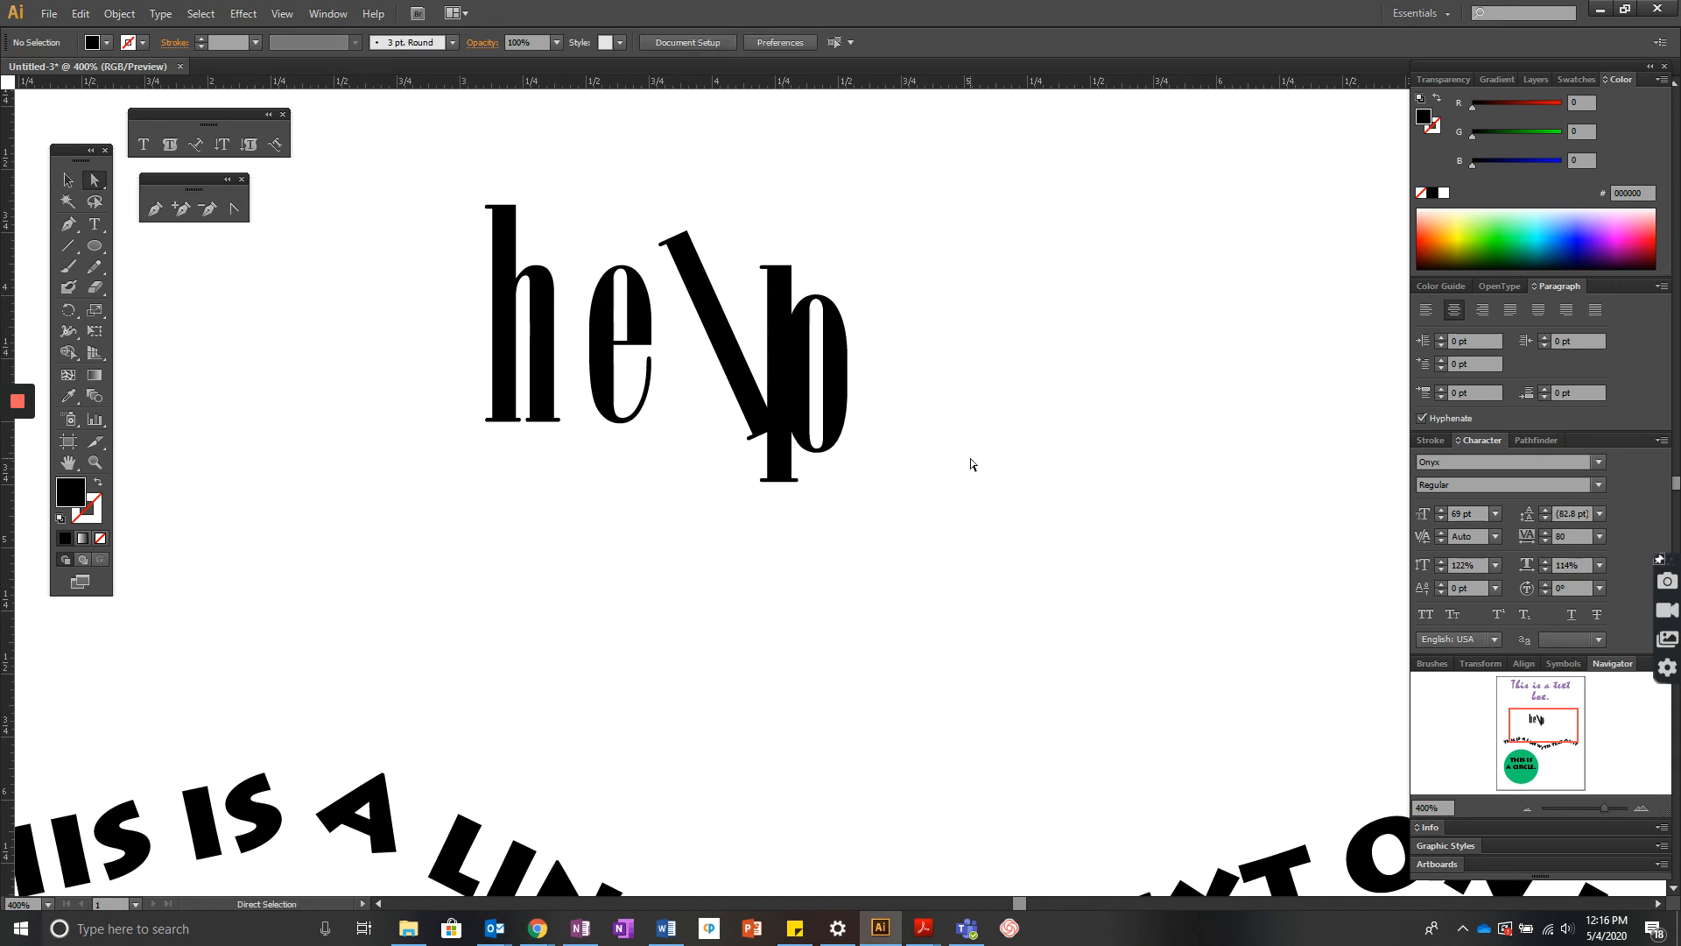
left_click(620, 419)
left_click(545, 417)
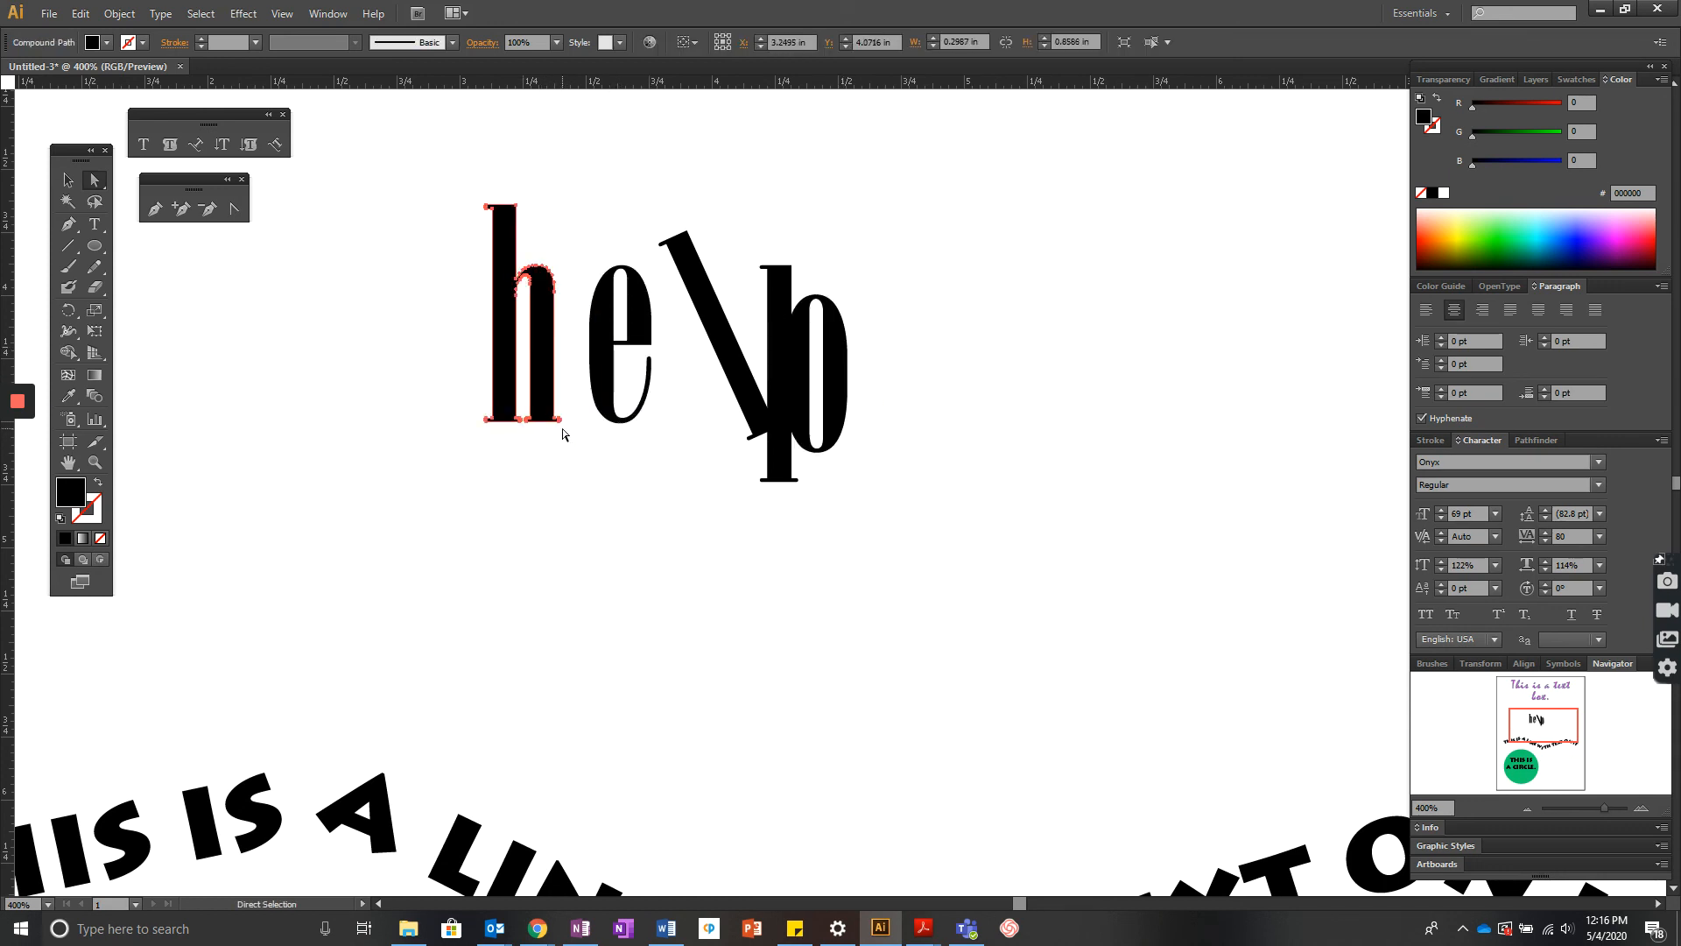
left_click_drag(559, 420, 580, 476)
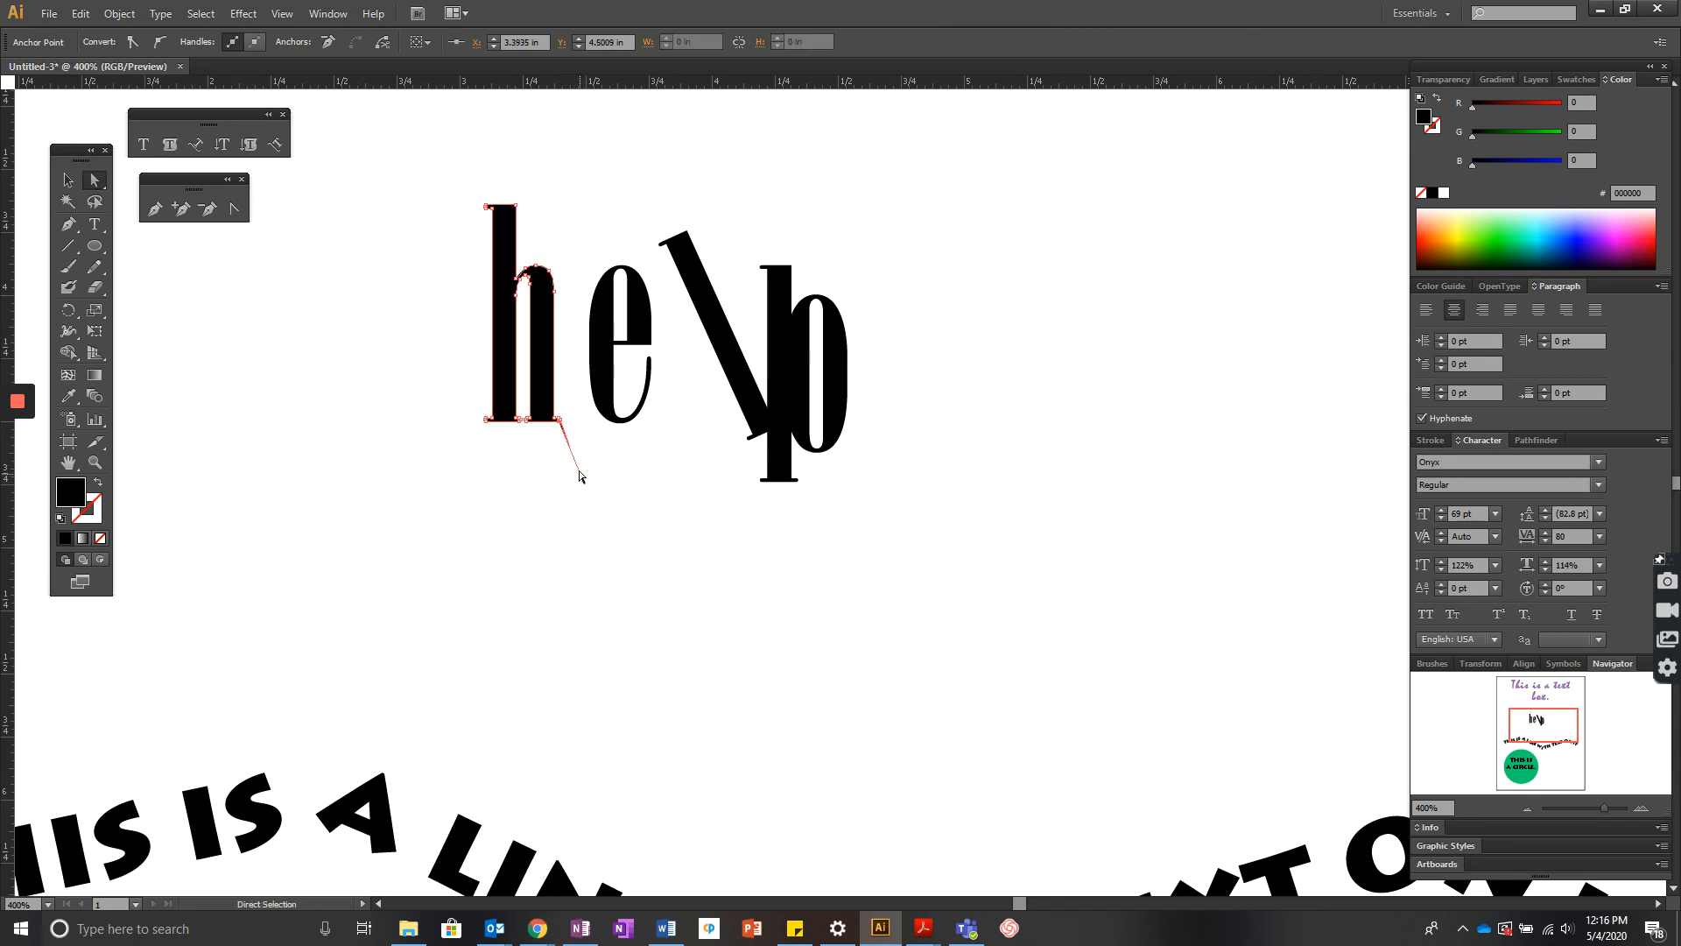
key("ctrl+z")
- Drag the top anchor of the diagonal l upward into a sharper point
left_click(679, 244)
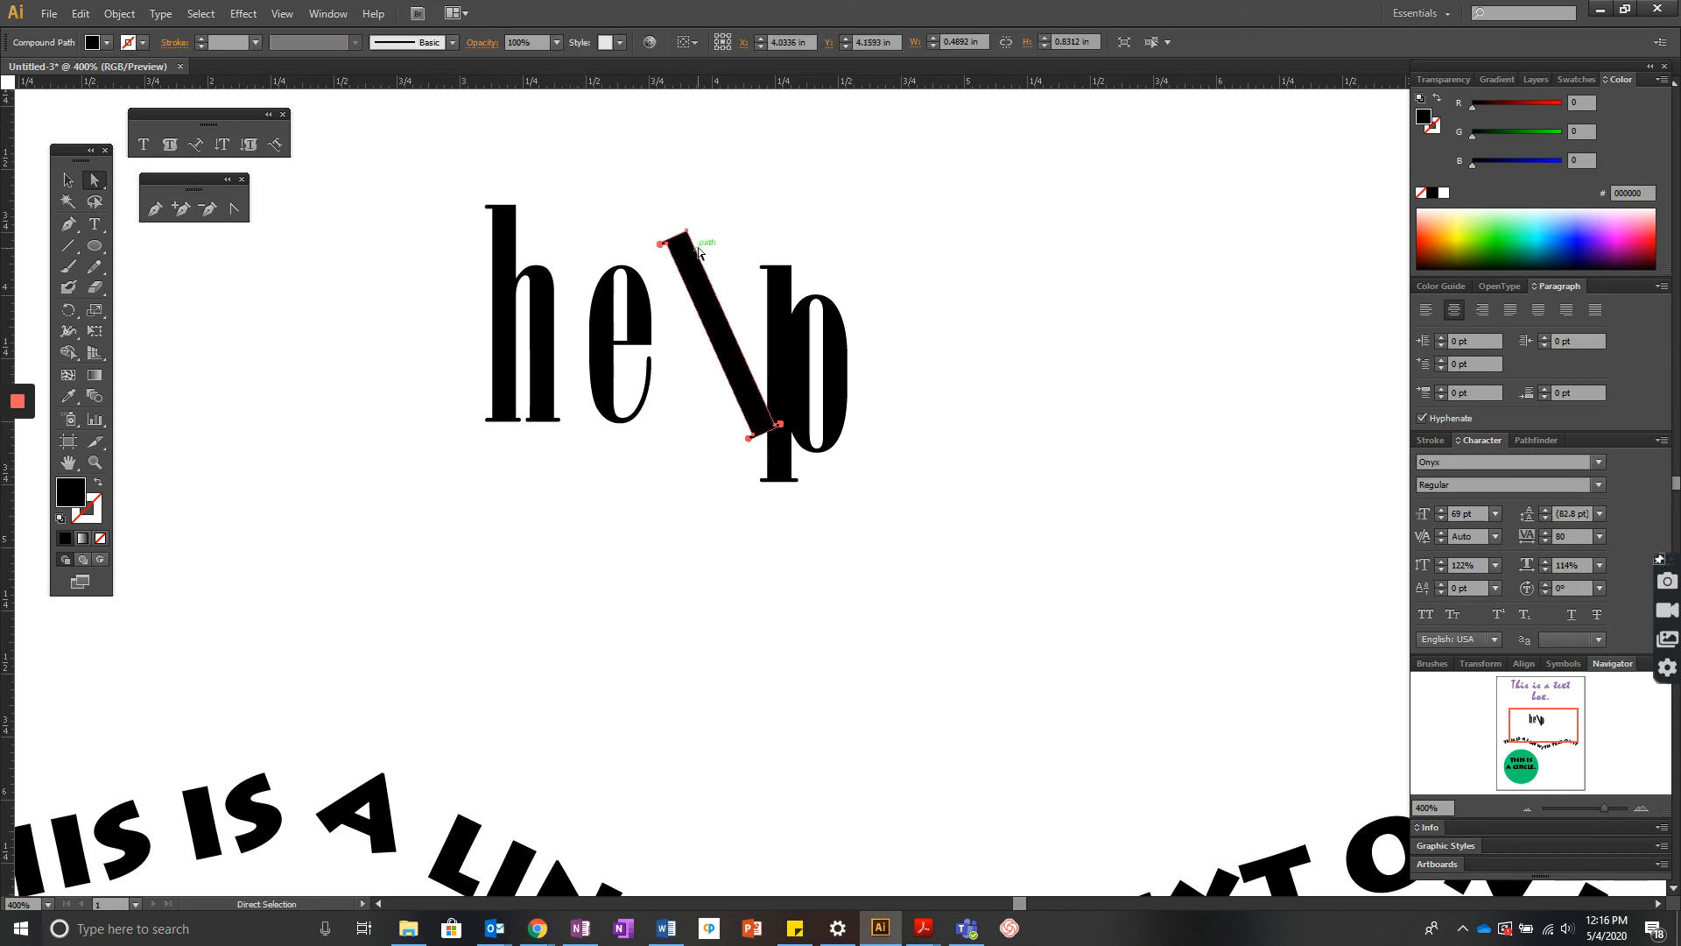
left_click_drag(686, 234, 691, 201)
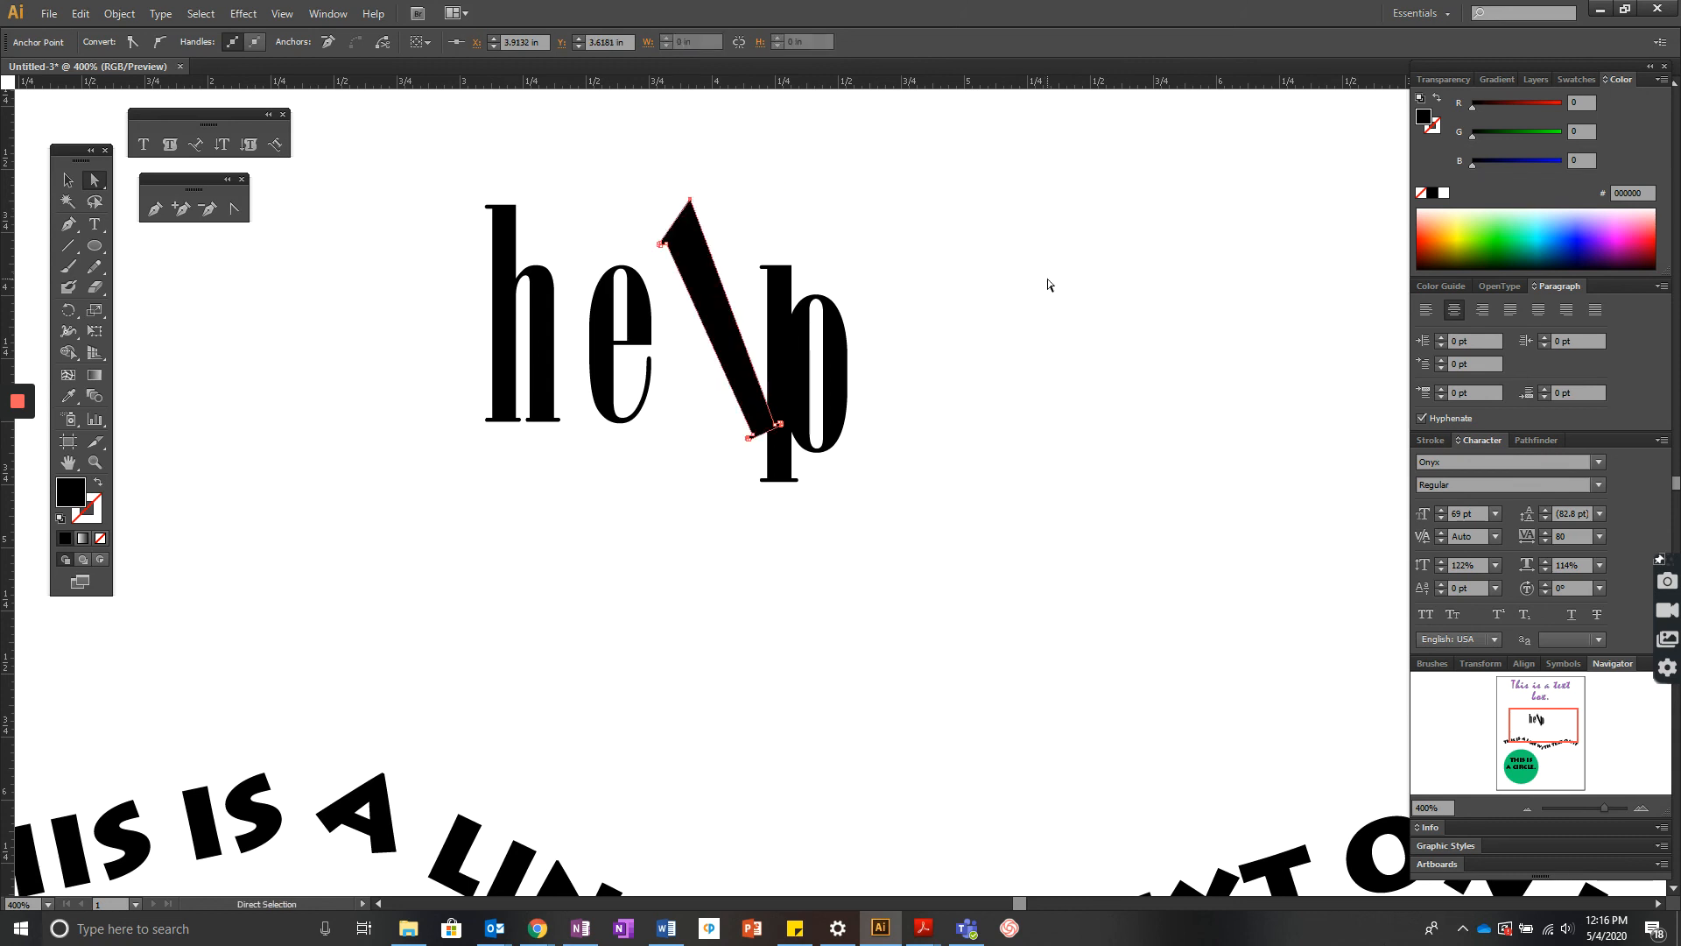
- Rotate the h letter so it leans to the left
left_click(488, 250)
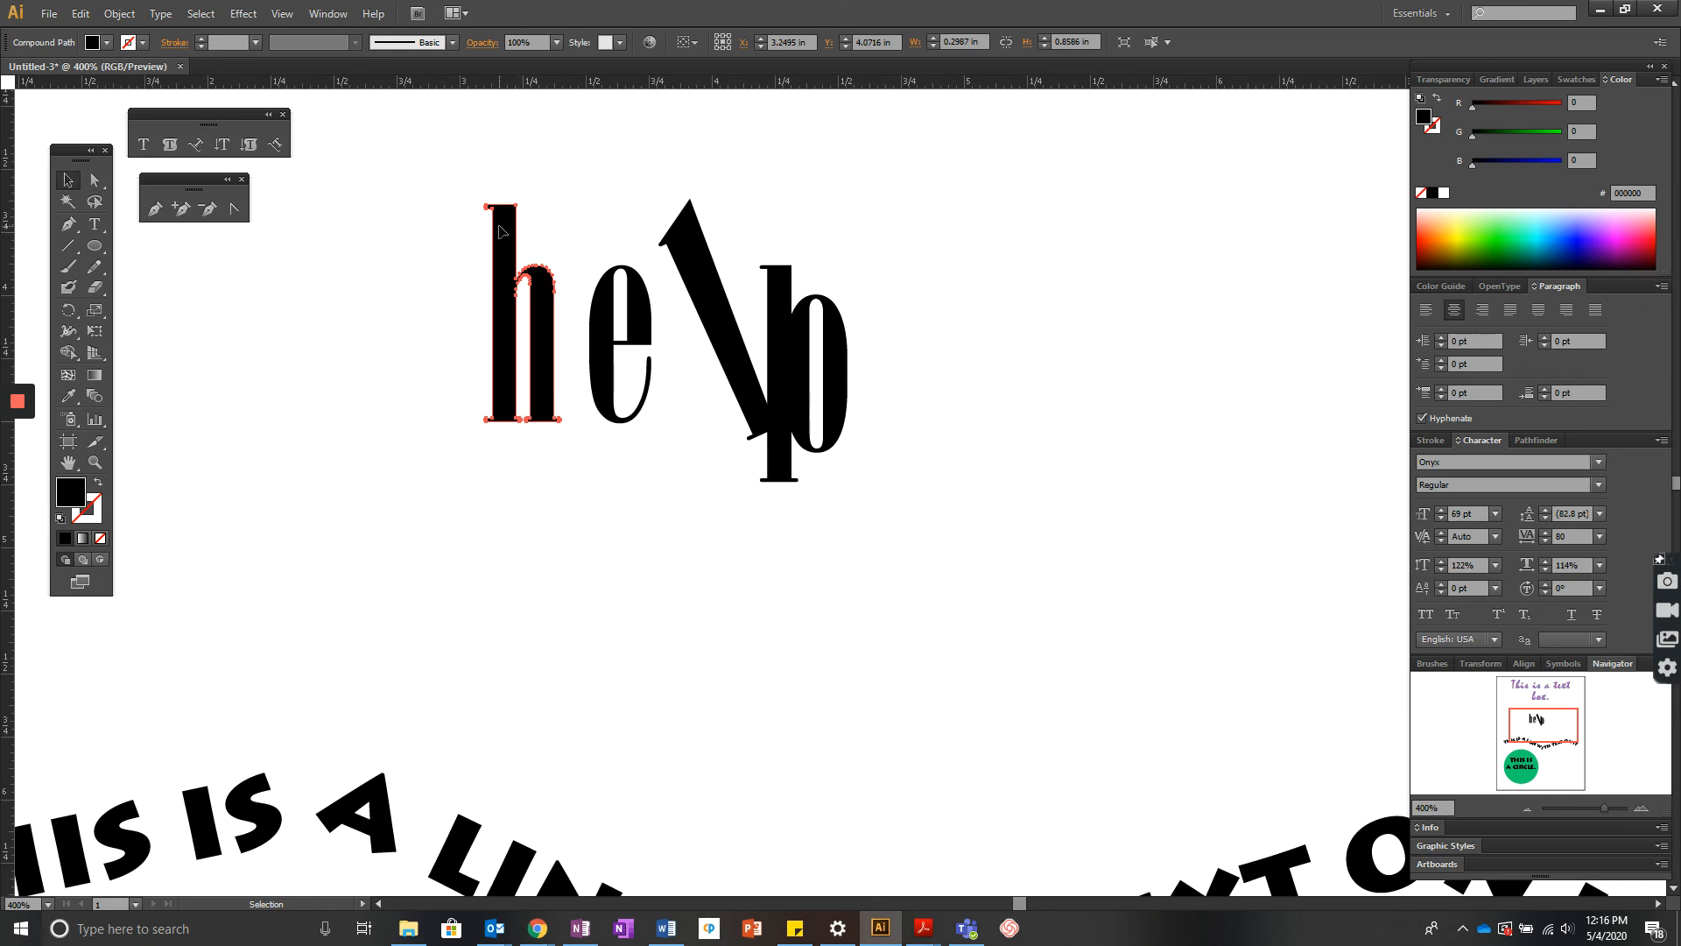
left_click(509, 217)
left_click_drag(567, 206, 533, 201)
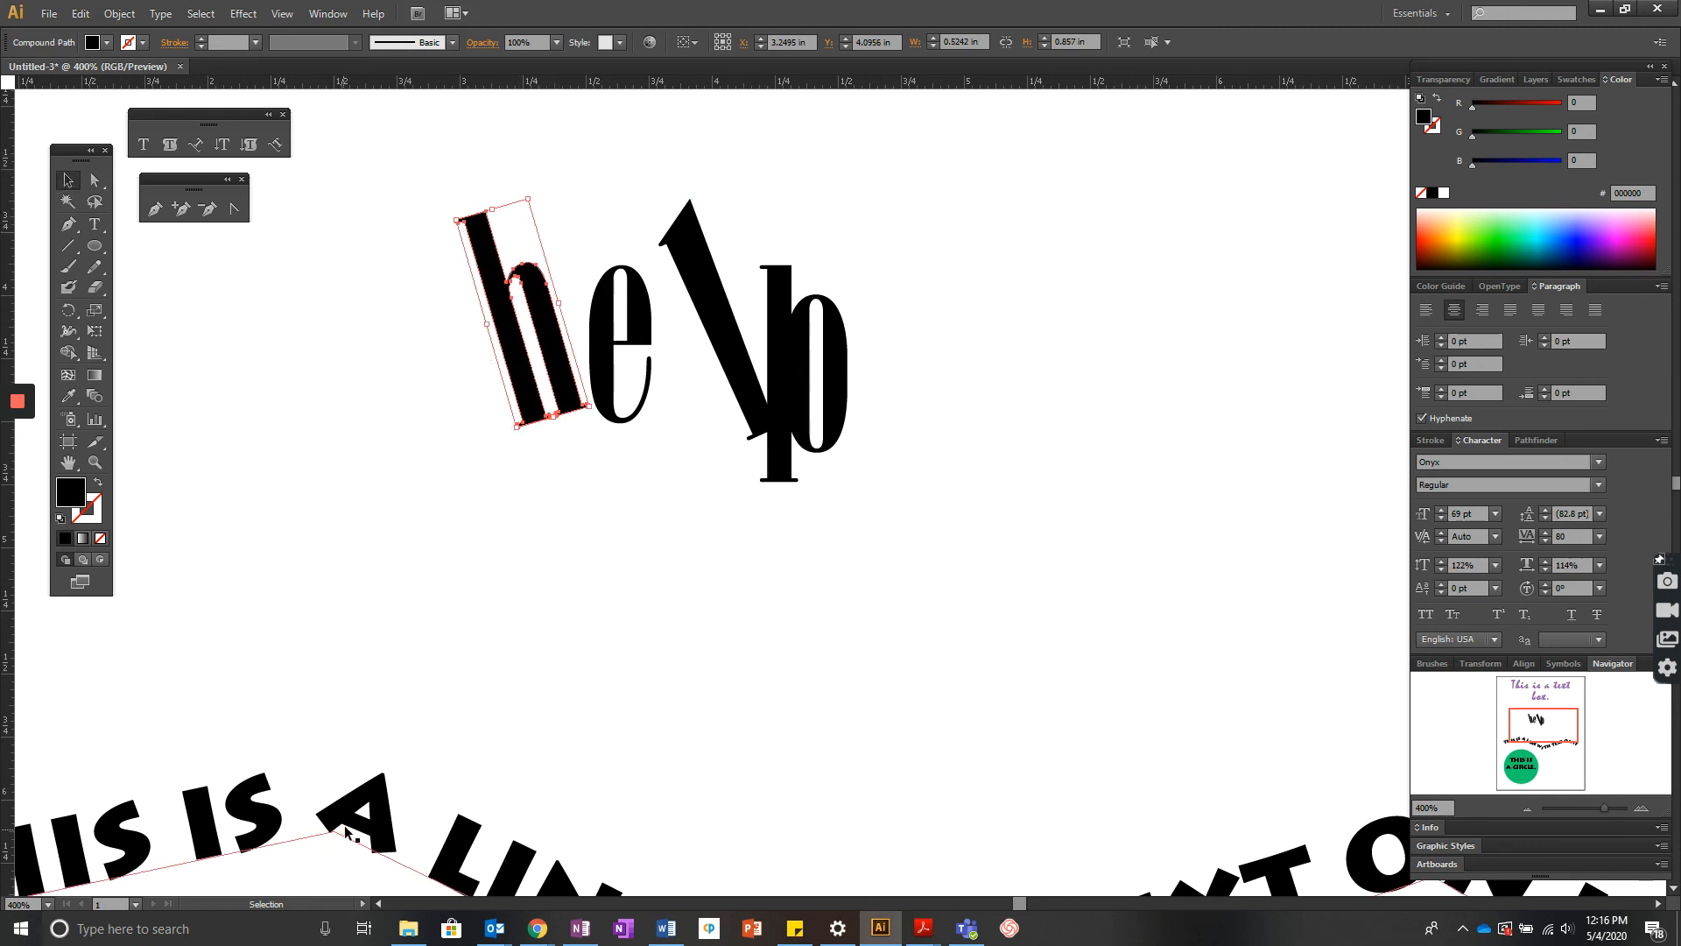
- Convert the text on the wavy line to outlines with Create Outlines
scroll(390, 713, "down", 3)
scroll(409, 704, "down", 3)
left_click(509, 606)
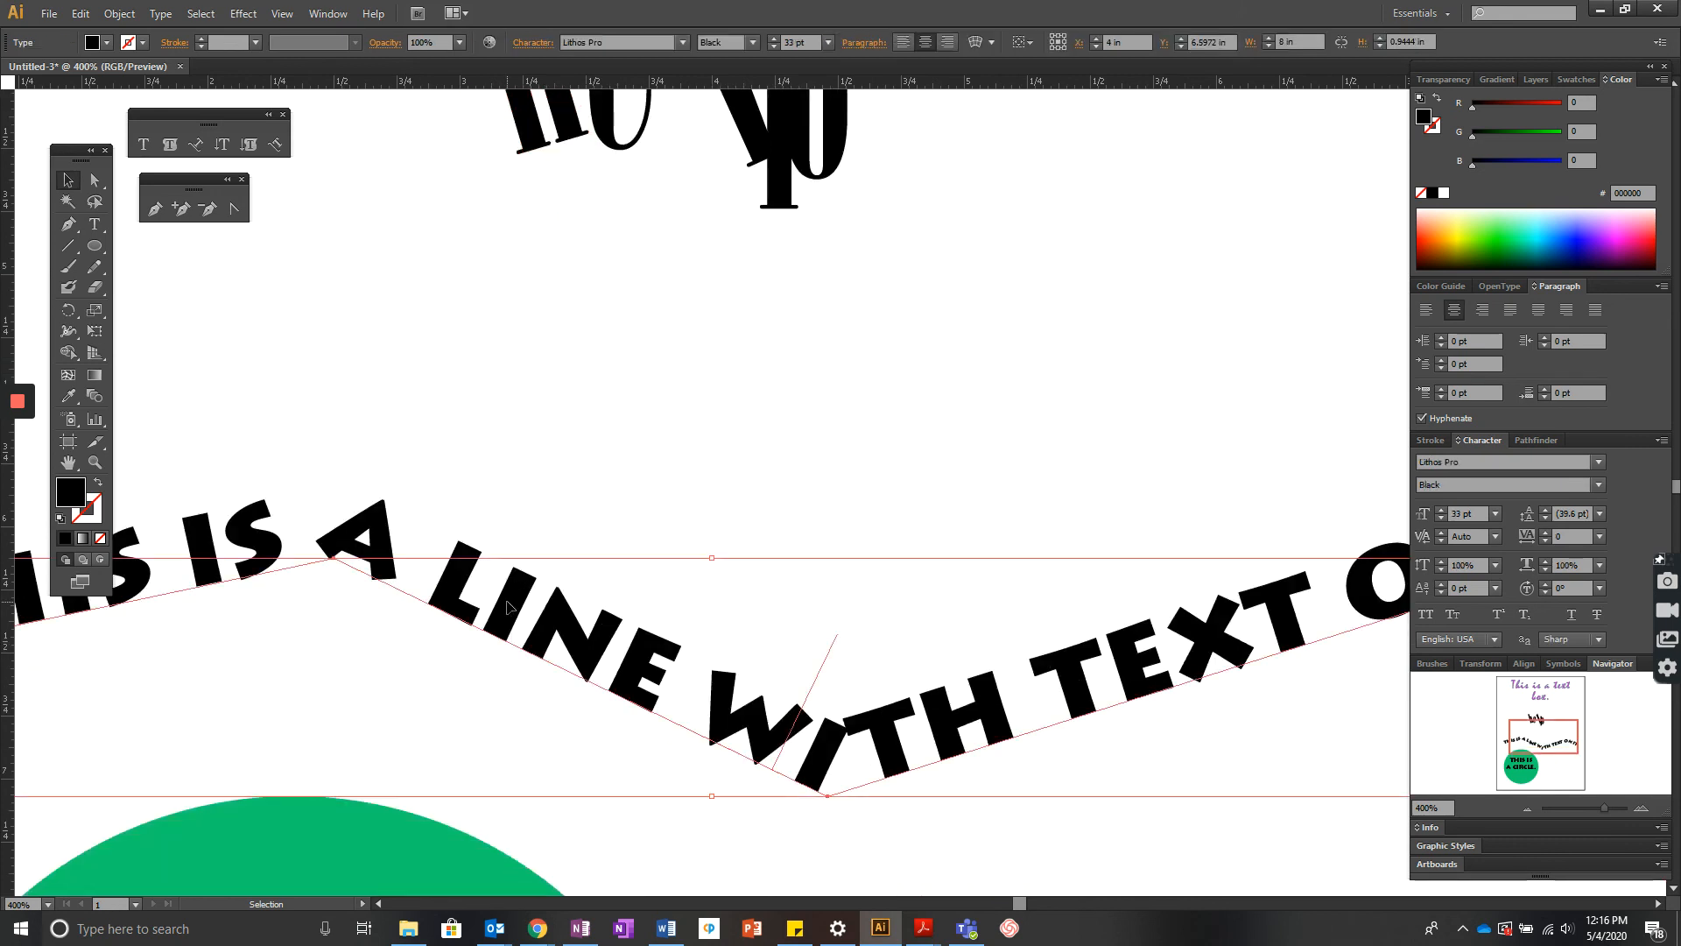
left_click(134, 16)
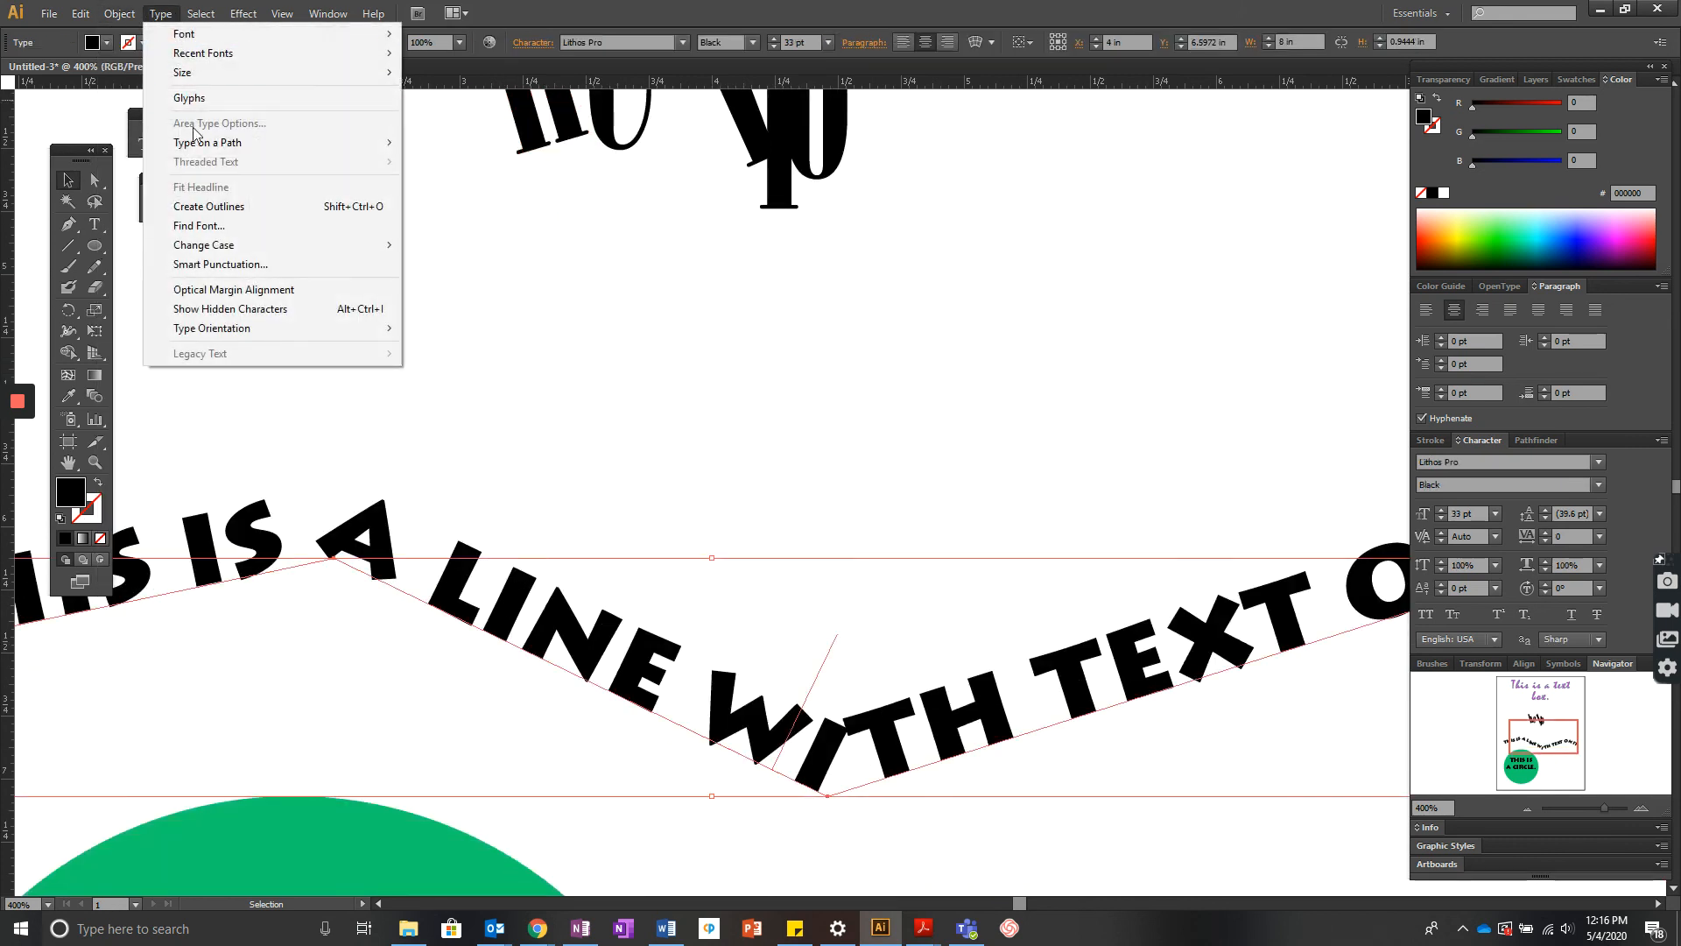
left_click(202, 203)
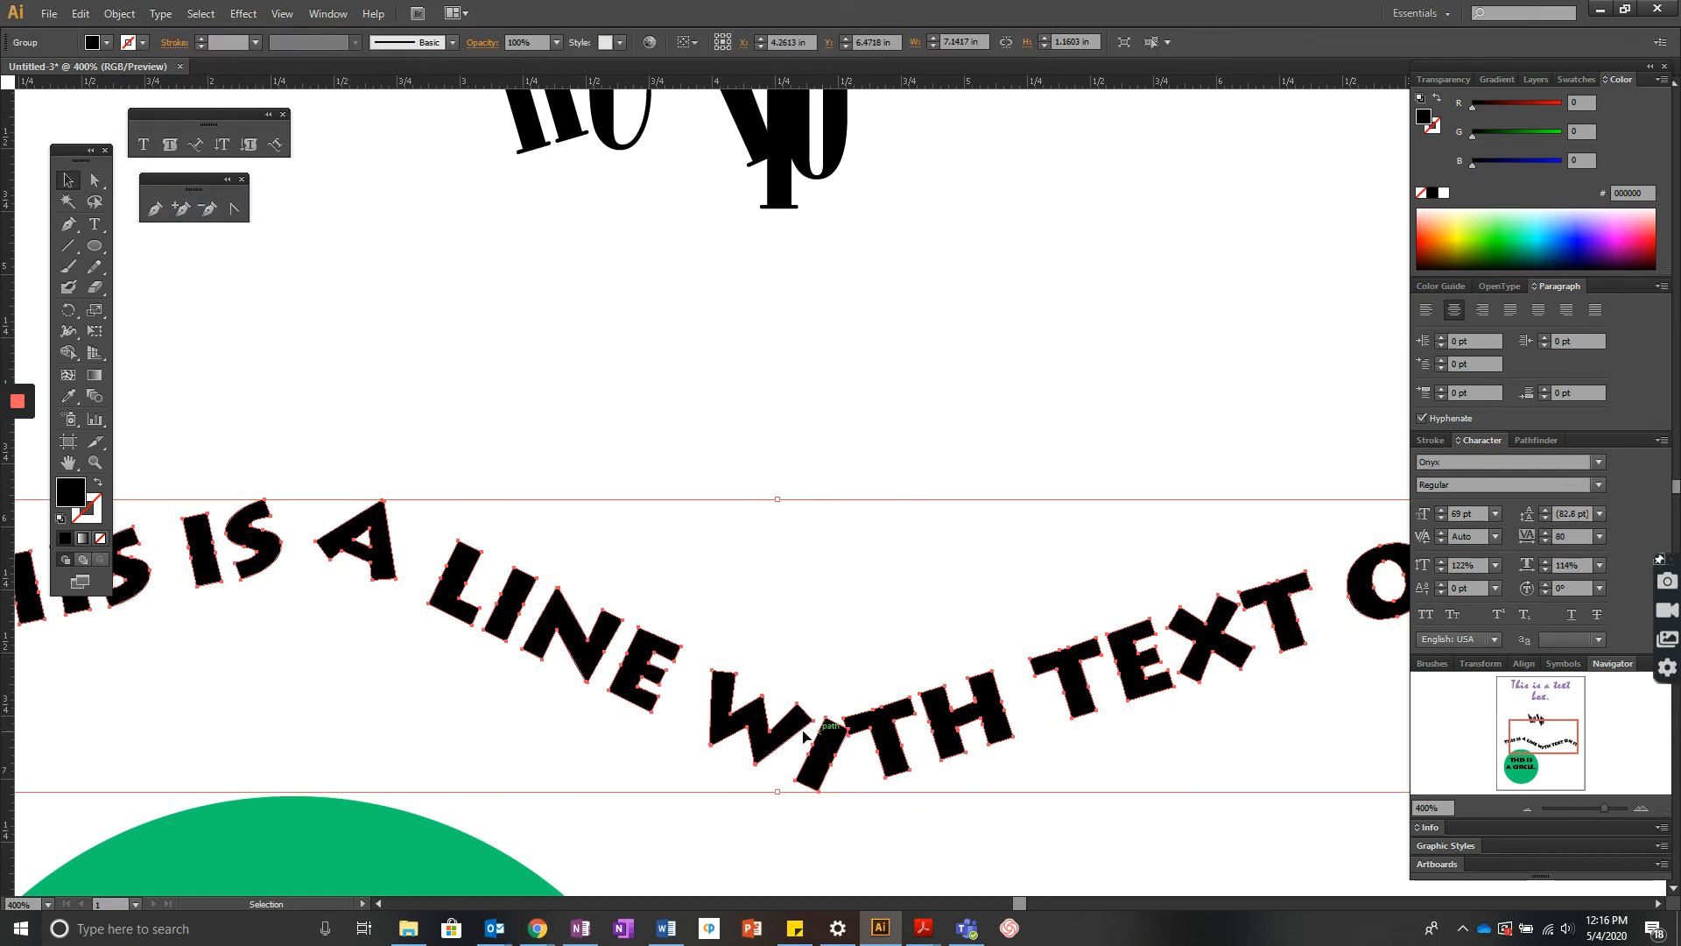
left_click(785, 422)
left_click(95, 179)
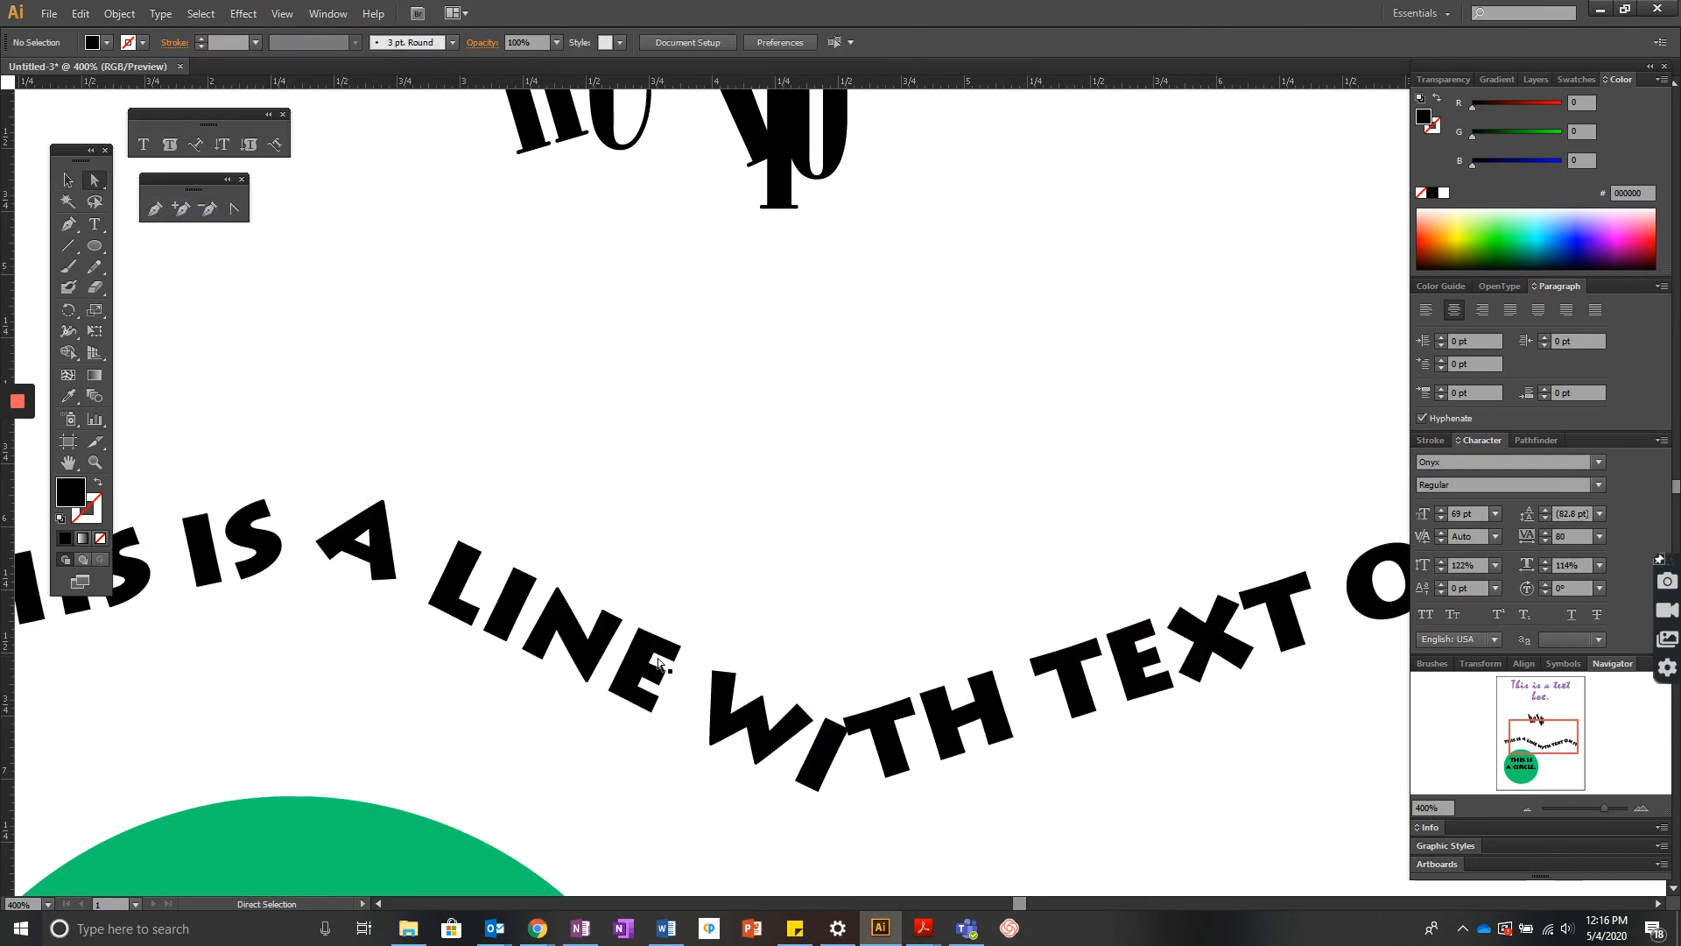
- Nudge the outlined I in WITH slightly to the right within its group, then leave isolation mode
left_click(818, 753)
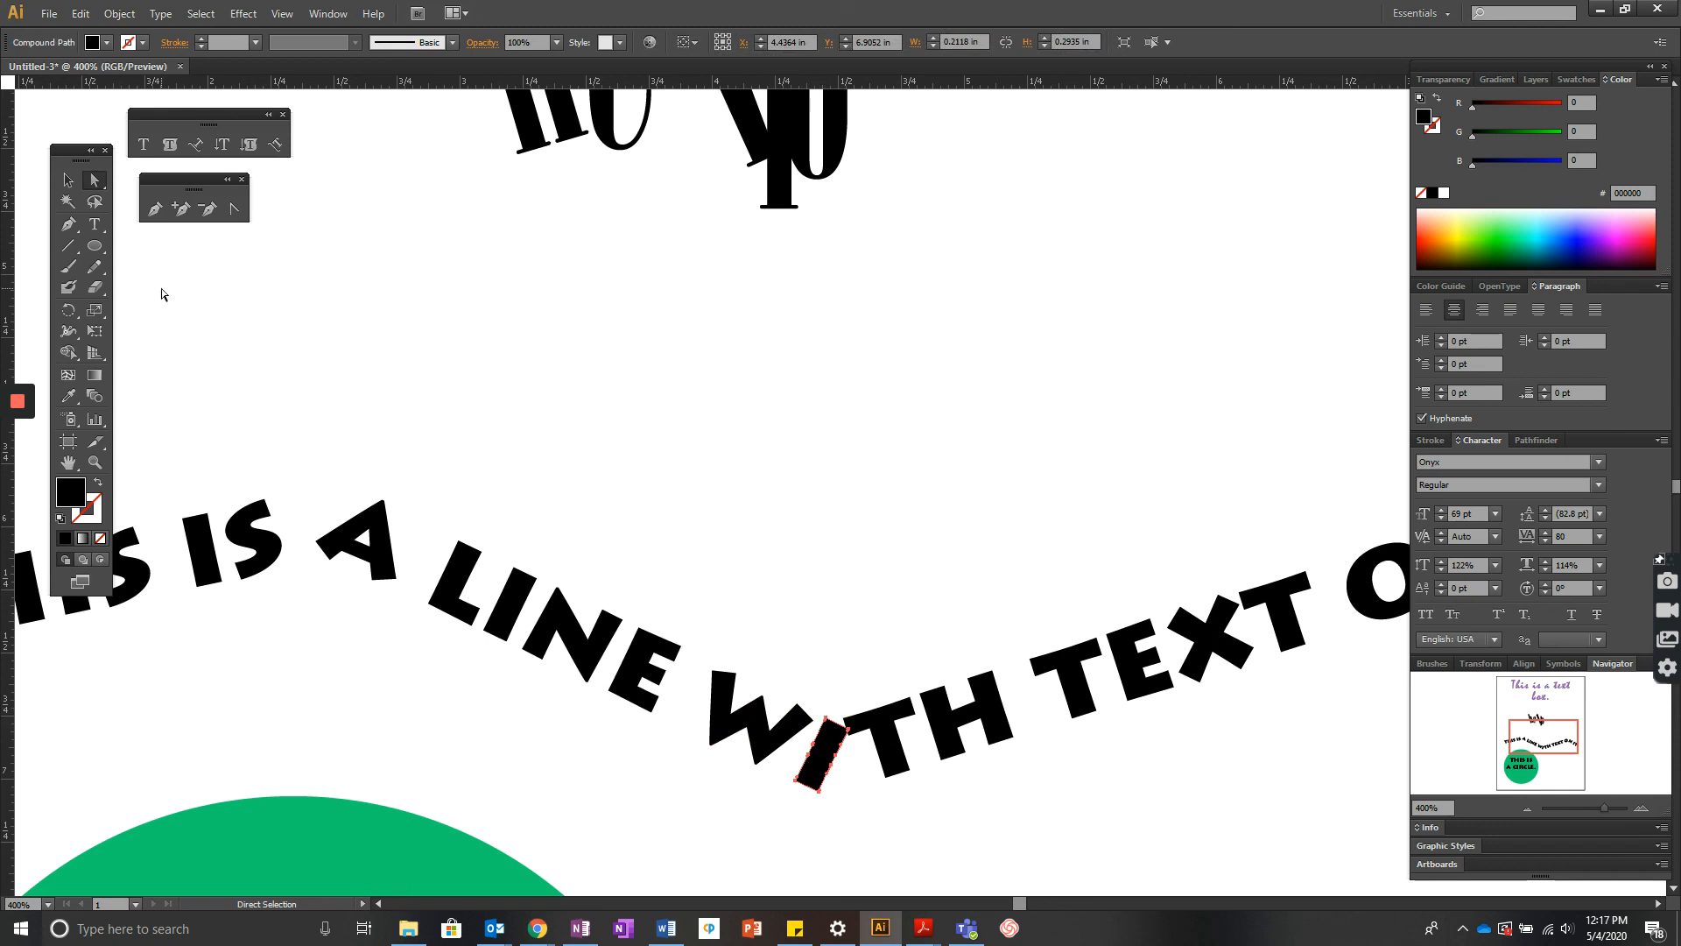
key("v")
left_click(832, 738)
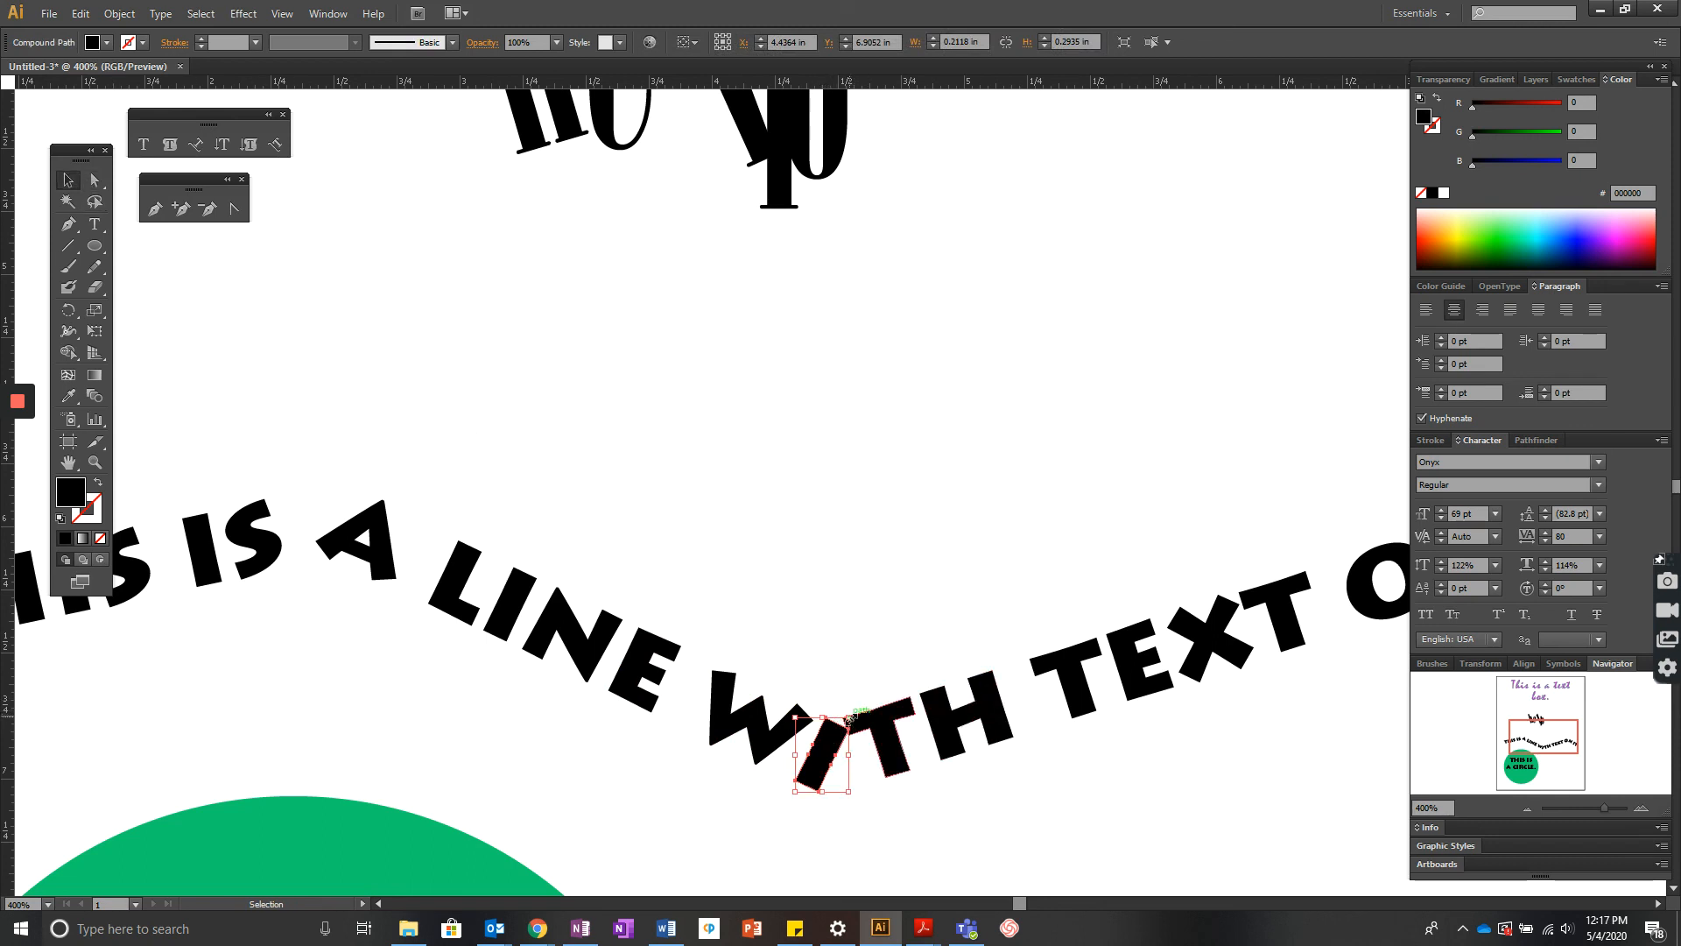
left_click_drag(793, 717, 804, 712)
left_click(964, 583)
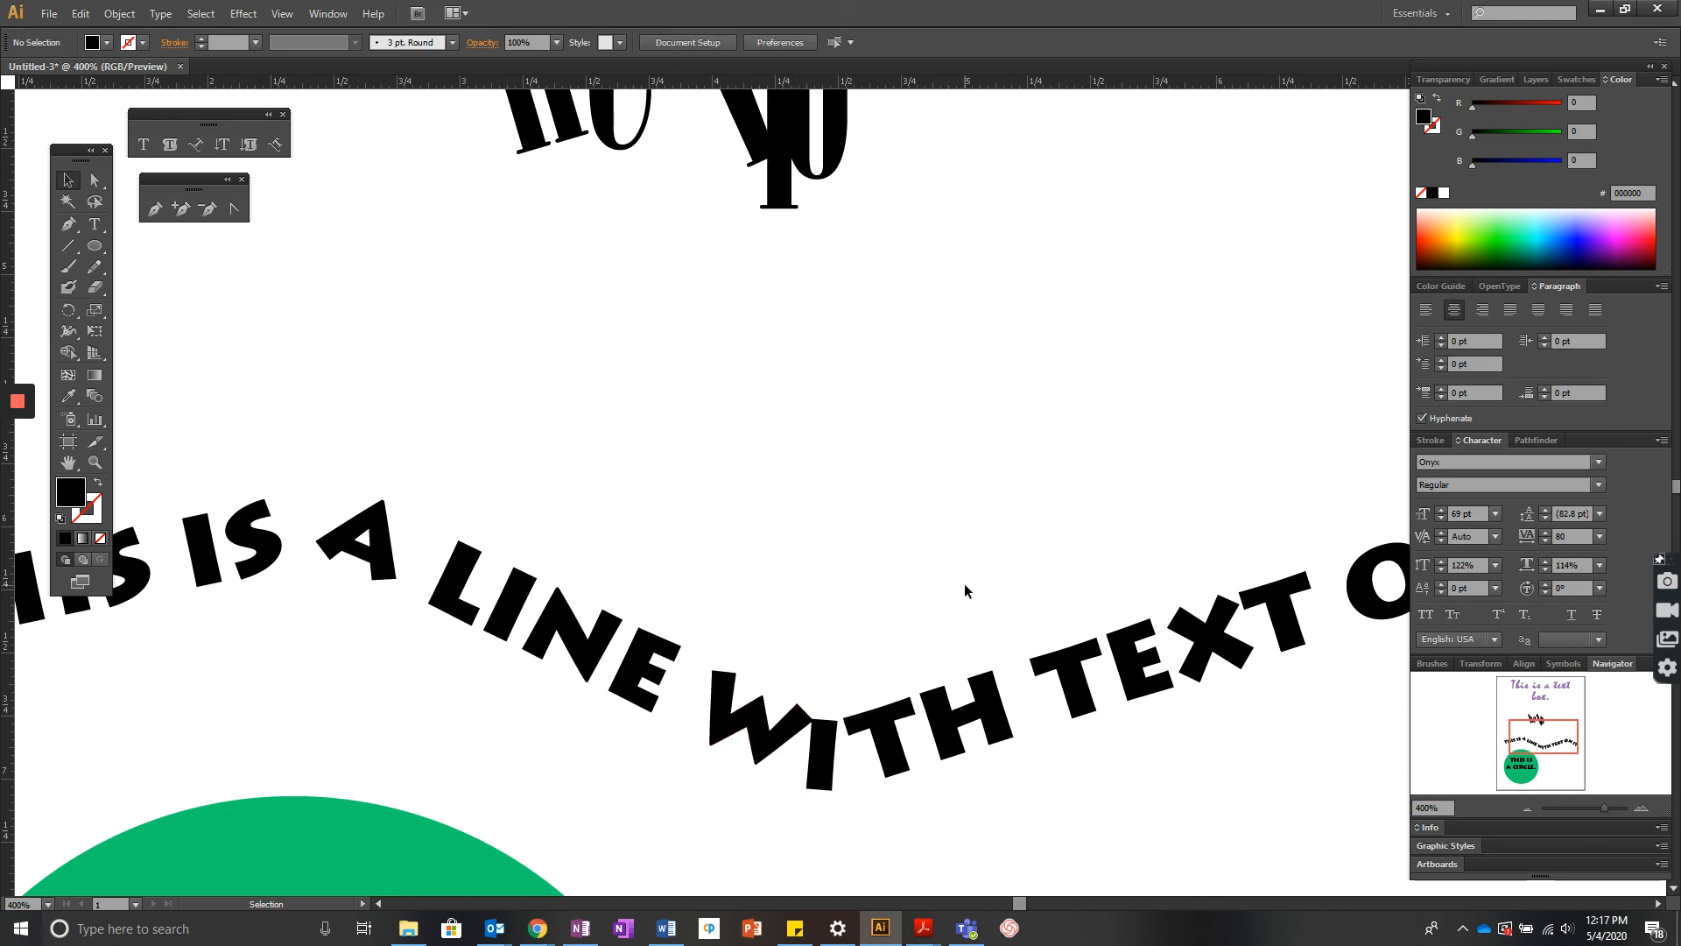
left_click_drag(830, 770, 830, 771)
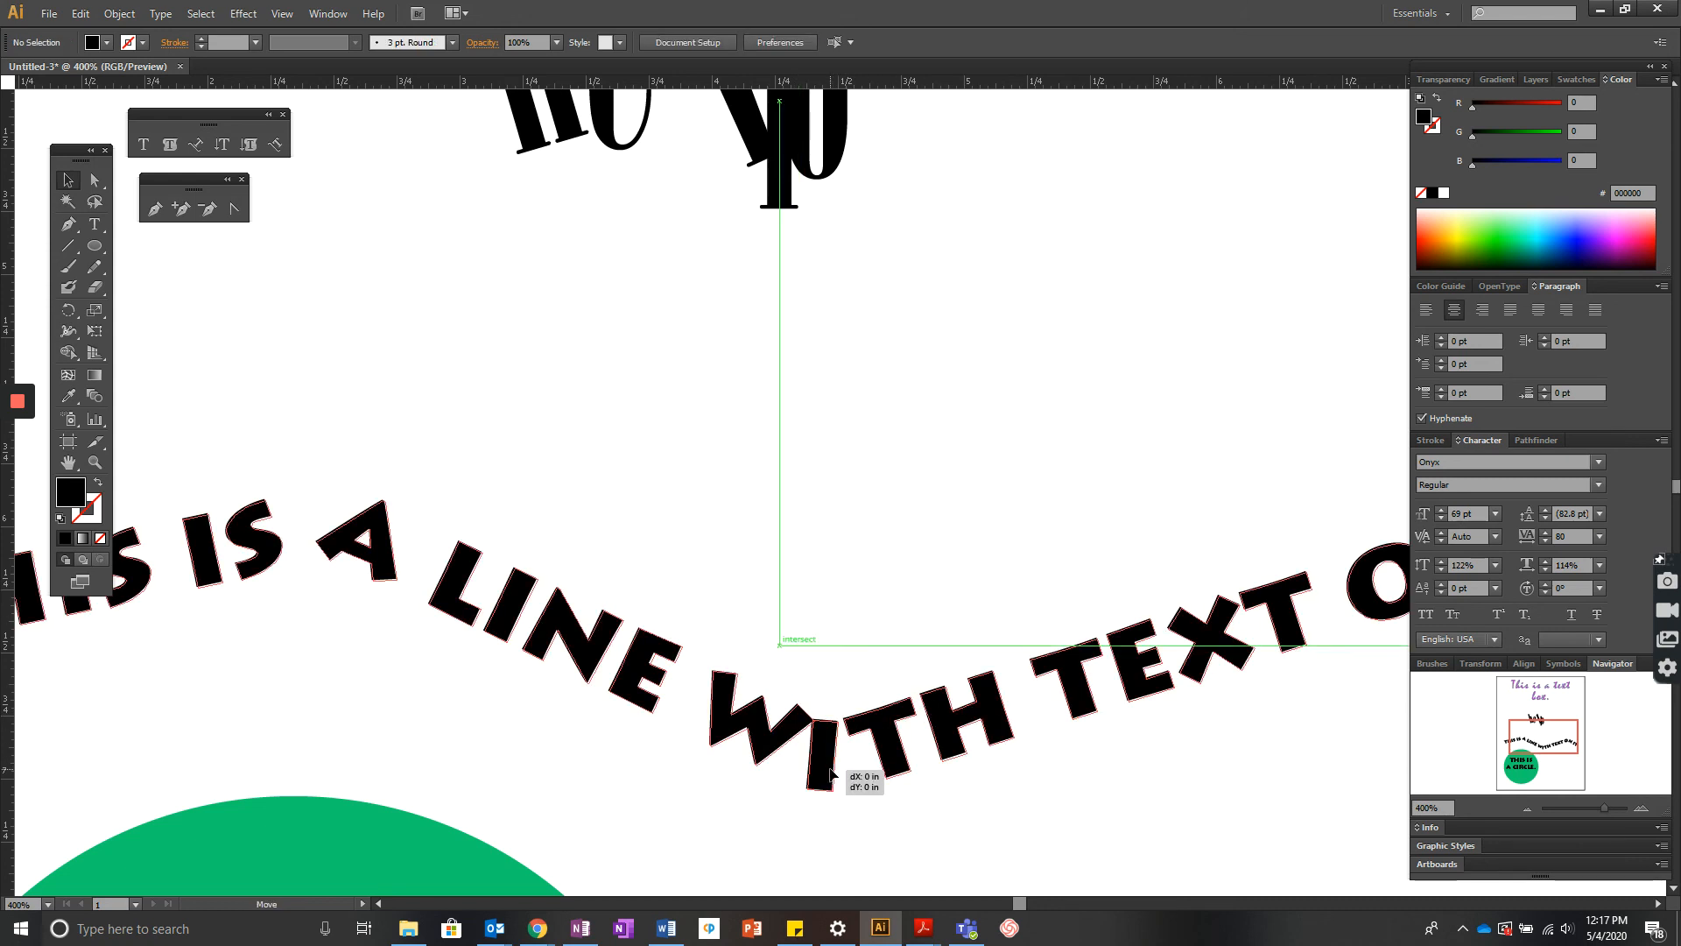
double_click(824, 765)
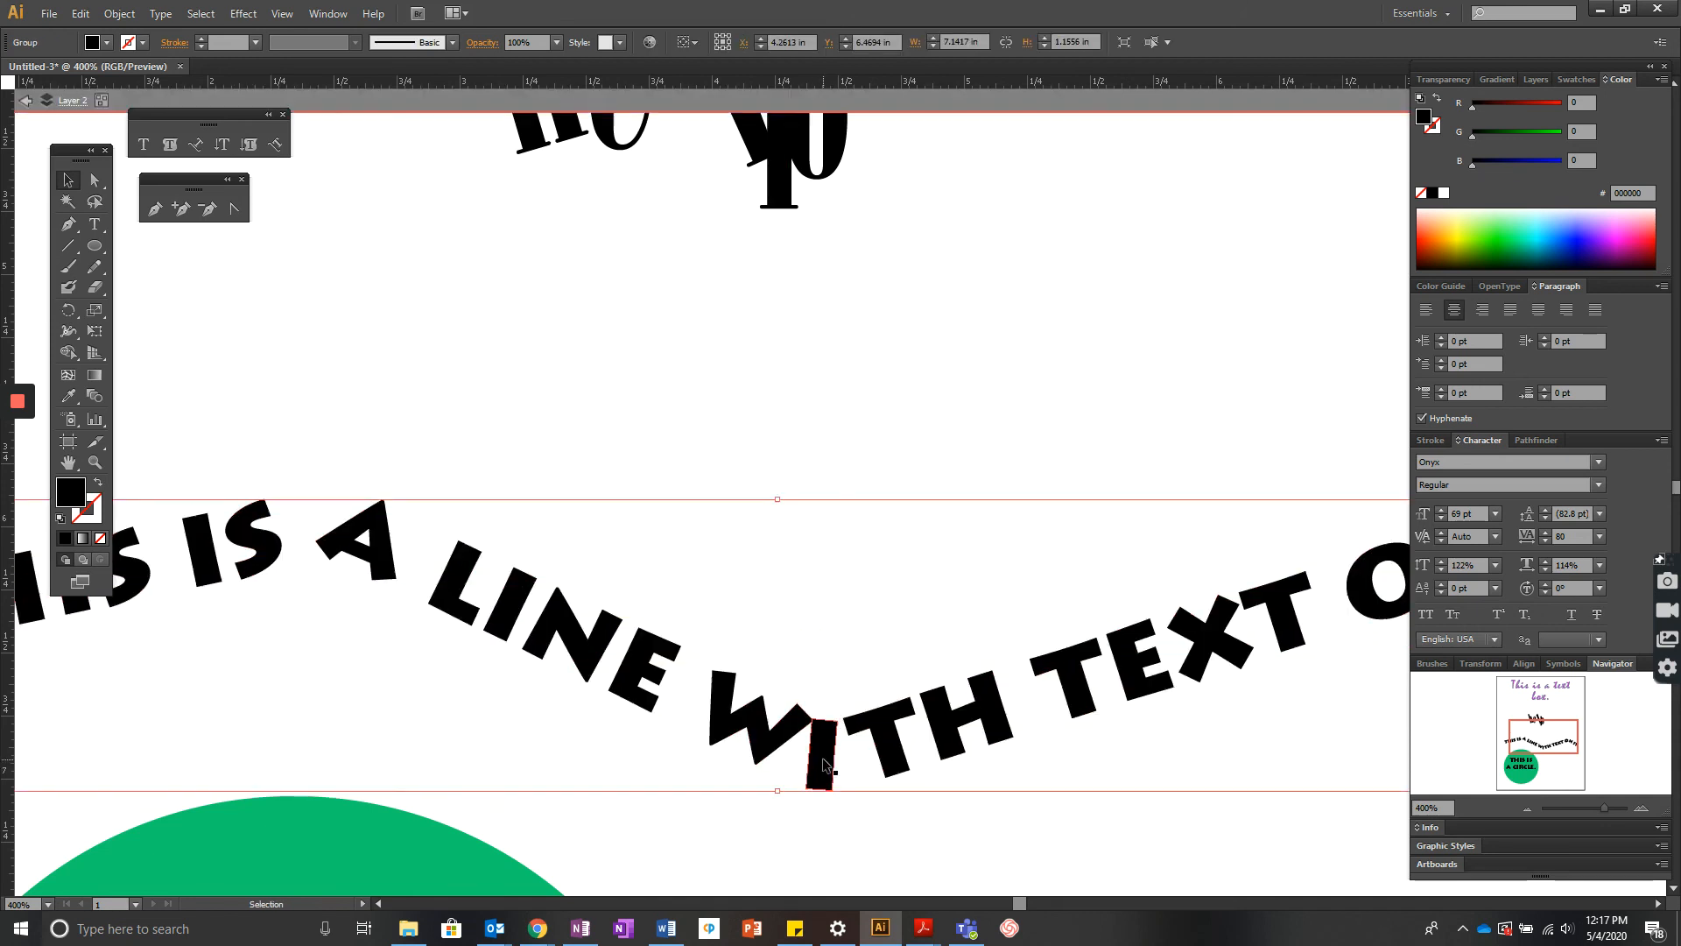
left_click(835, 812)
left_click_drag(826, 773, 832, 774)
left_click(870, 835)
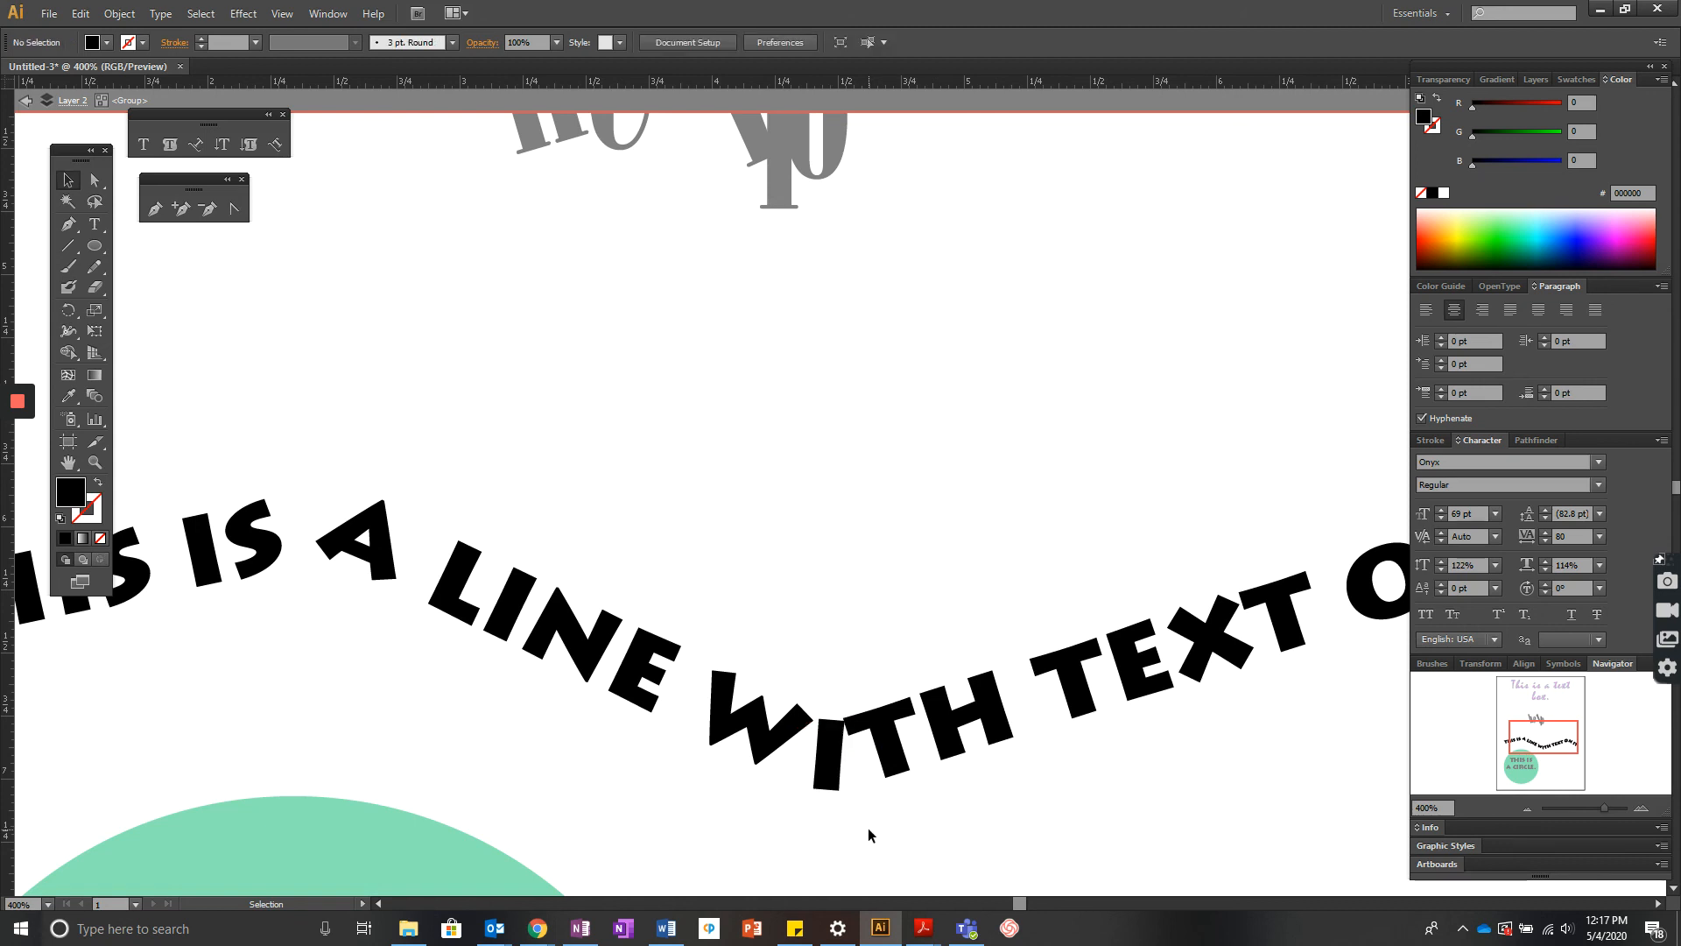
left_click(25, 101)
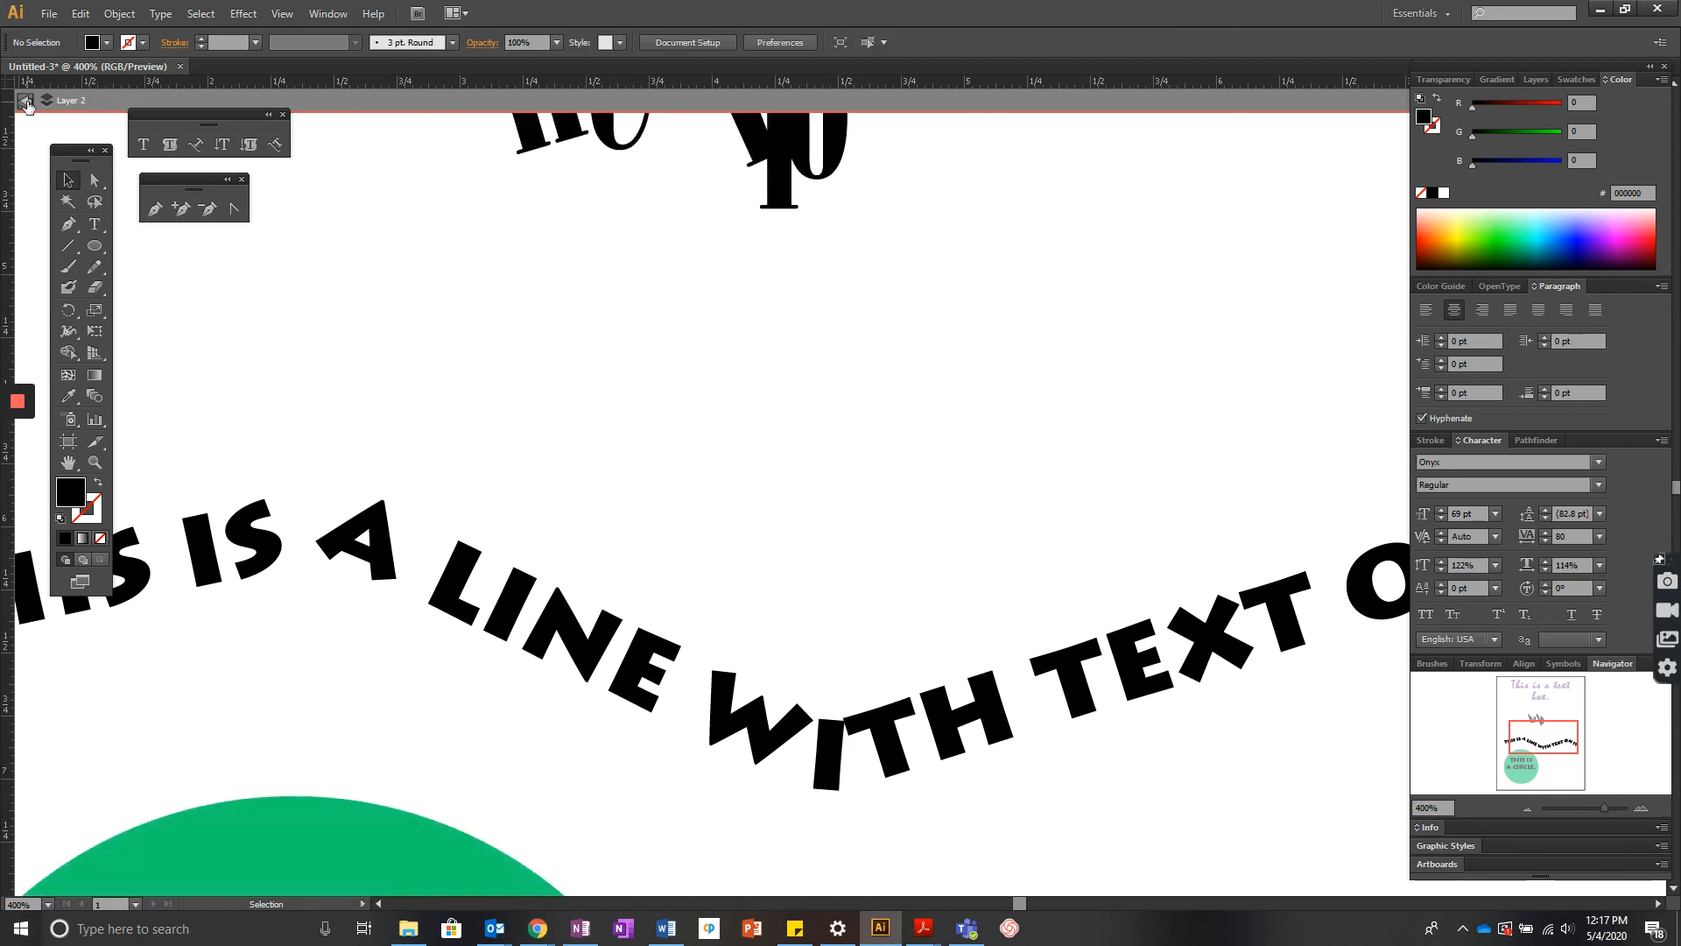
key("ctrl+0")
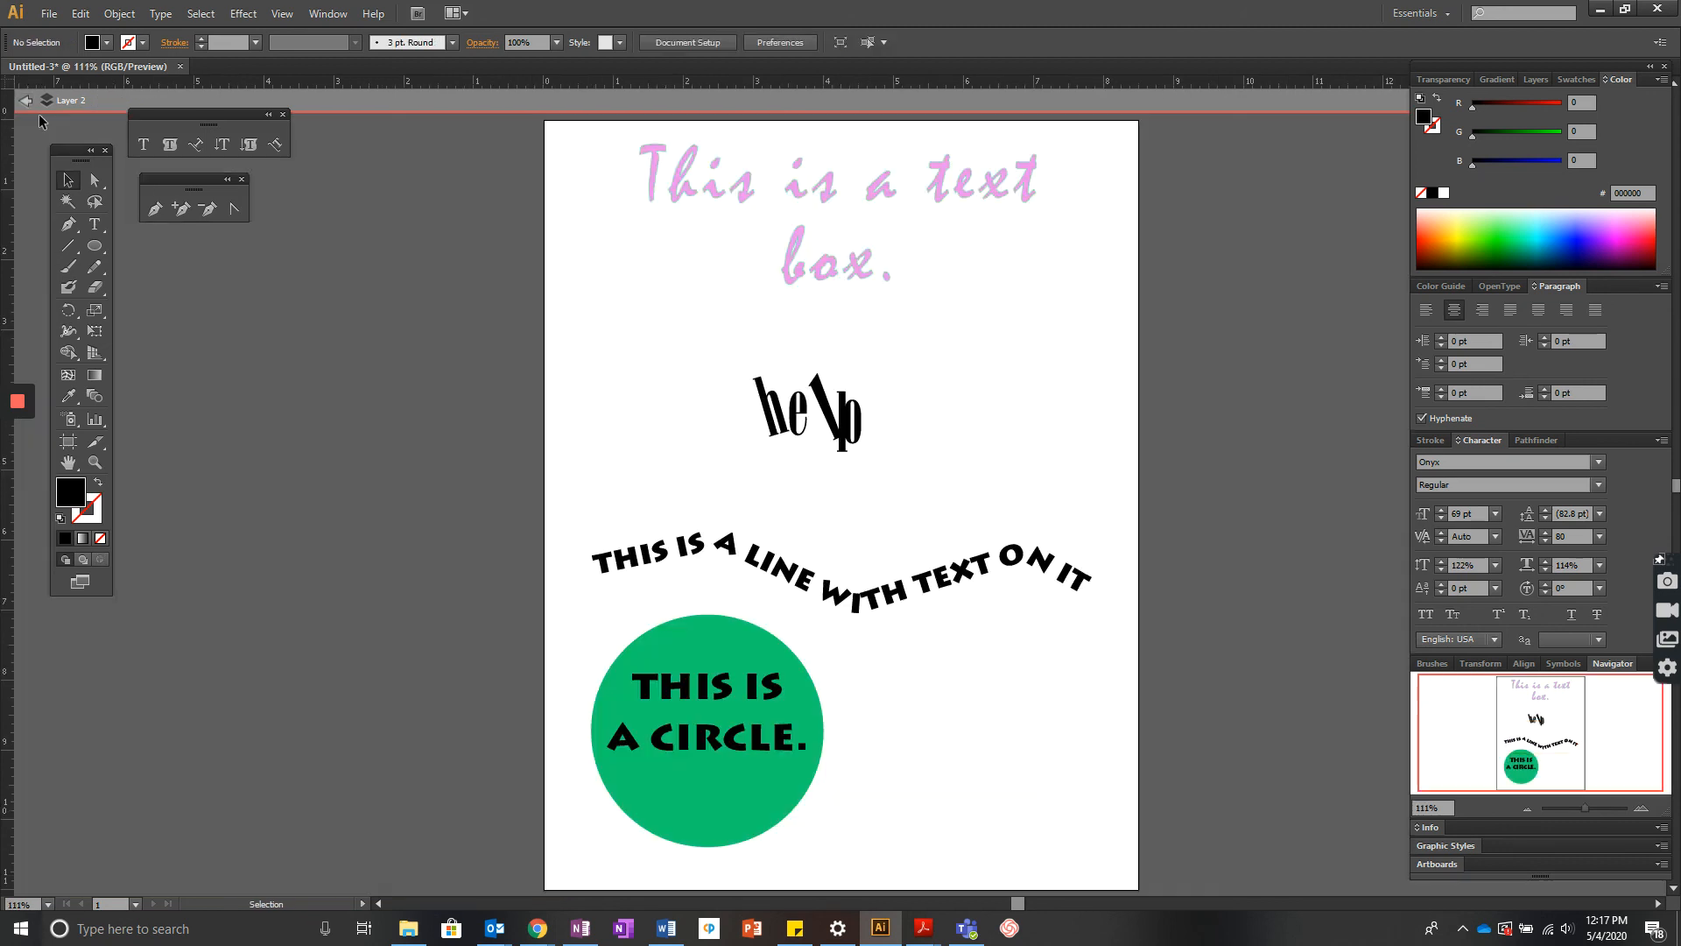